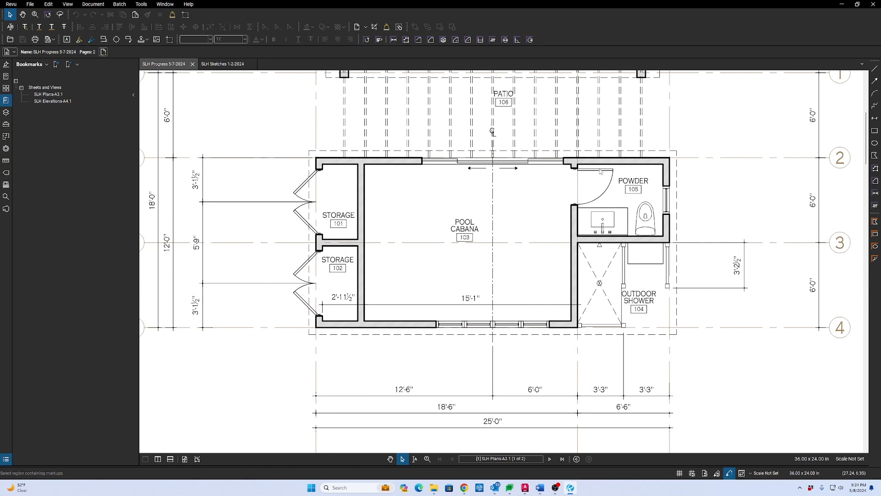
{"action": "scroll", "coordinate": [569, 192], "scroll_direction": "down", "scroll_amount": 3}
{"action": "scroll", "coordinate": [615, 271], "scroll_direction": "up", "scroll_amount": 3}
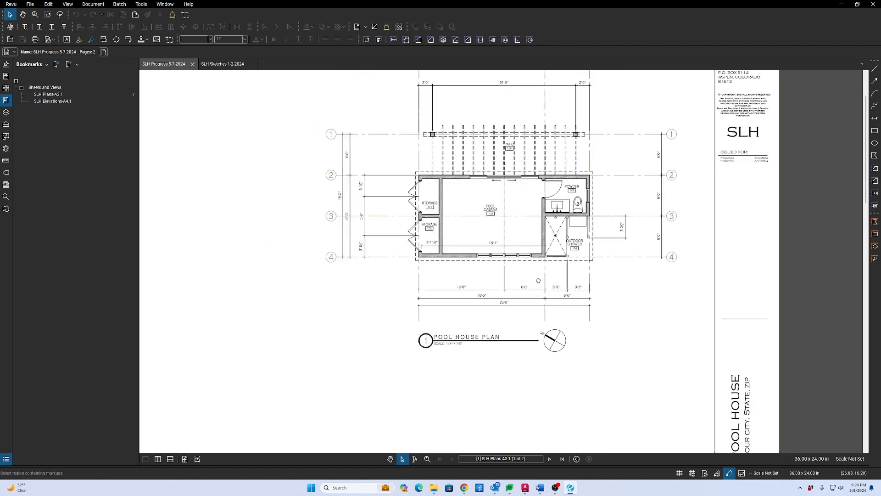
{"action": "scroll", "coordinate": [614, 271], "scroll_direction": "down", "scroll_amount": 1}
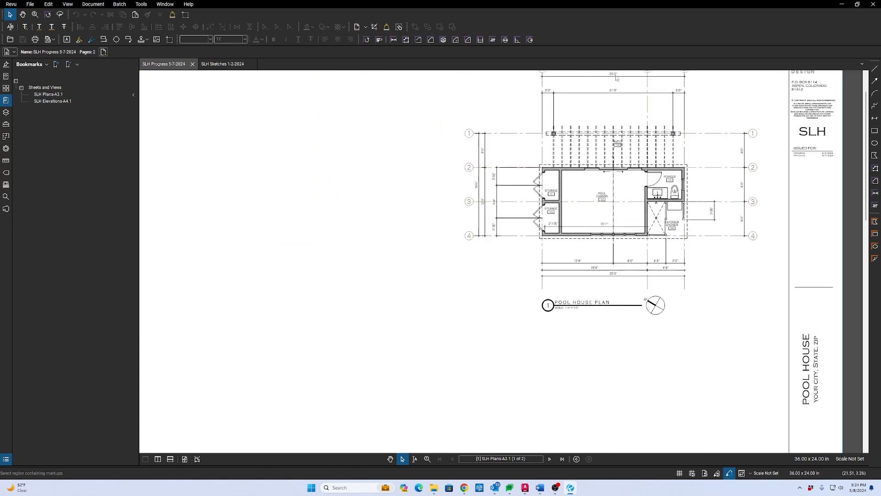
Switch to AutoCAD Architecture, close the SLH Elevations drawing and open SLH Plans.dwg.
{"action": "left_click", "coordinate": [840, 5]}
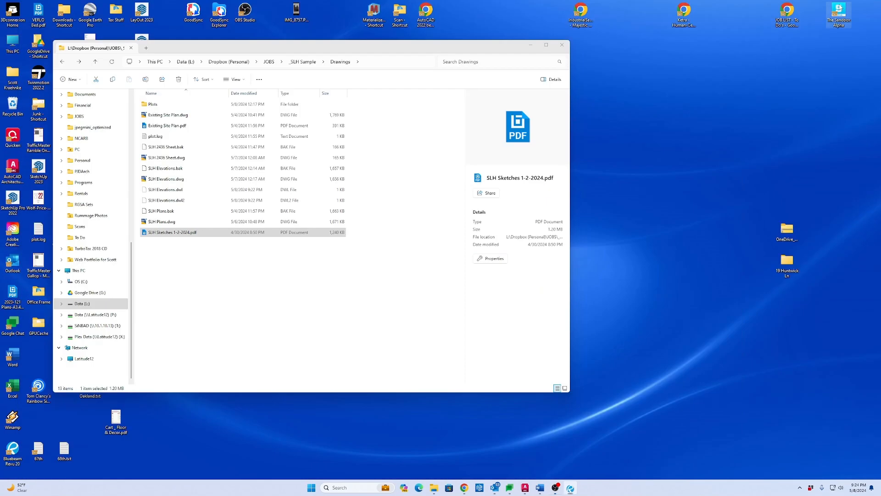
{"action": "left_click", "coordinate": [525, 488]}
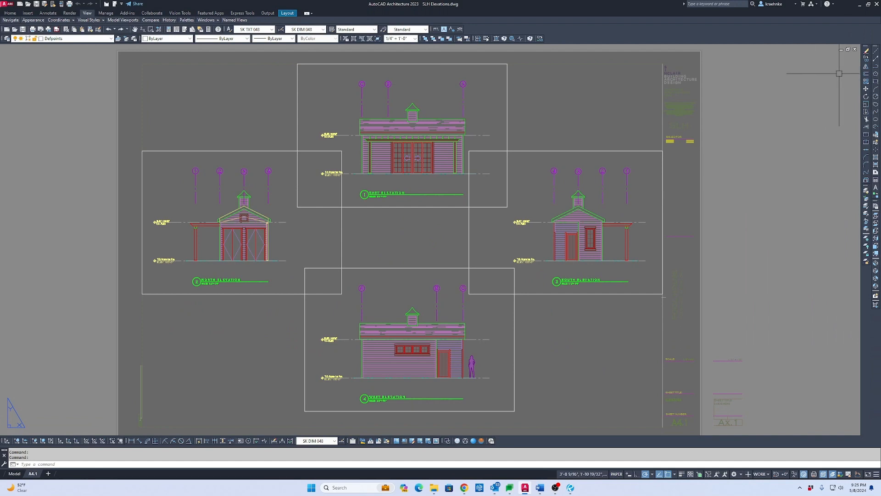
{"action": "left_click", "coordinate": [856, 49]}
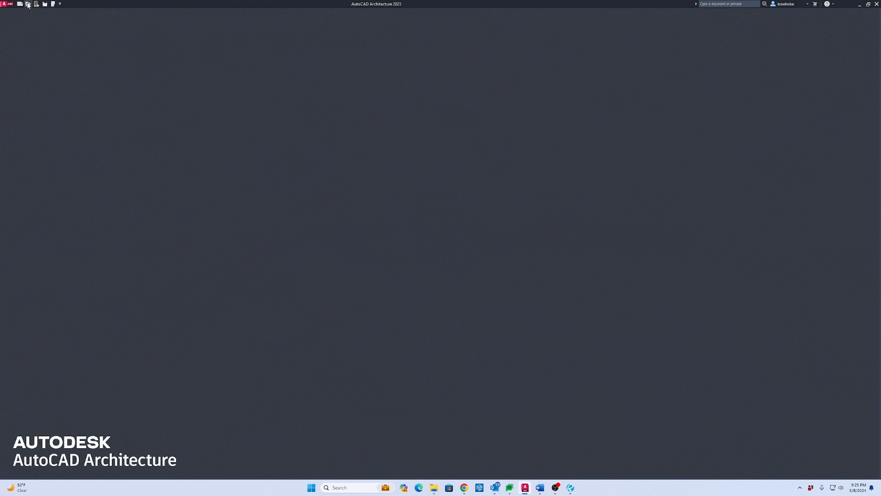
{"action": "left_click", "coordinate": [28, 4]}
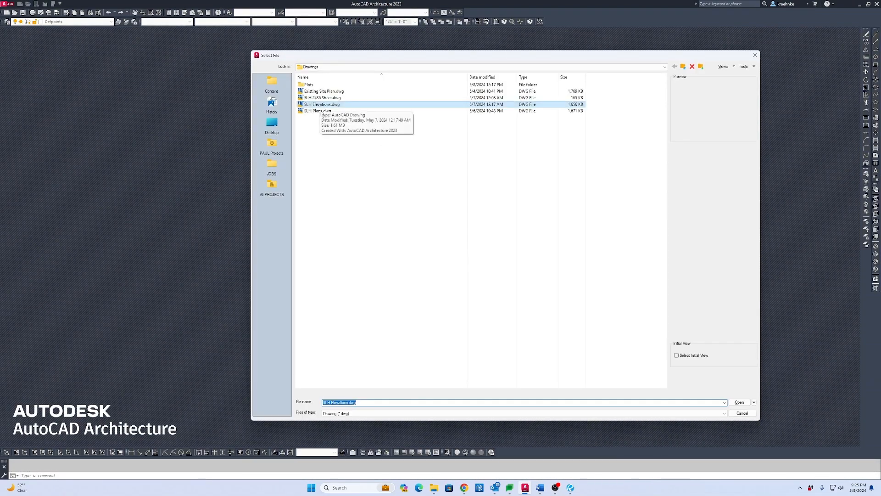
{"action": "double_click", "coordinate": [318, 111]}
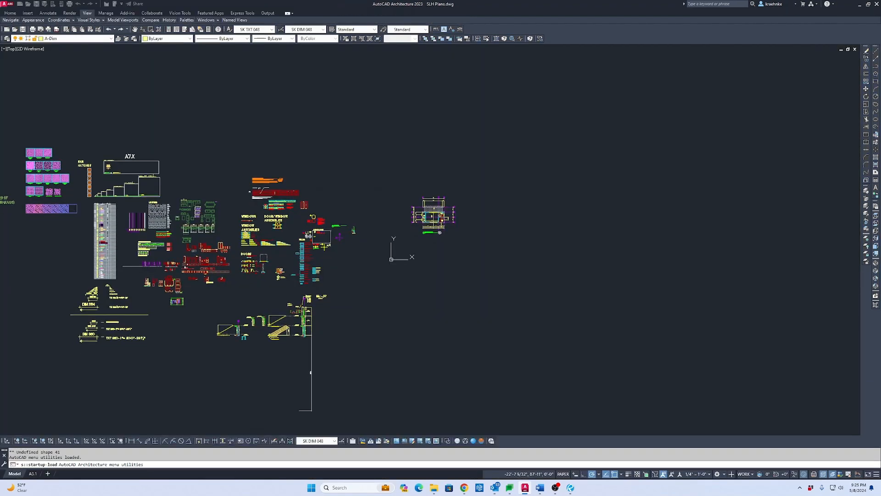
{"action": "scroll", "coordinate": [422, 208], "scroll_direction": "up", "scroll_amount": 8}
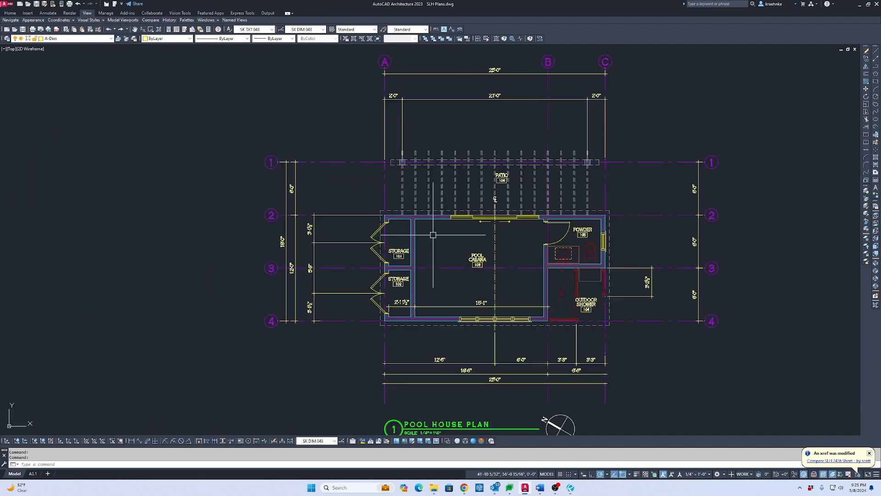
{"action": "scroll", "coordinate": [592, 244], "scroll_direction": "down", "scroll_amount": 5}
{"action": "scroll", "coordinate": [647, 242], "scroll_direction": "up", "scroll_amount": 4}
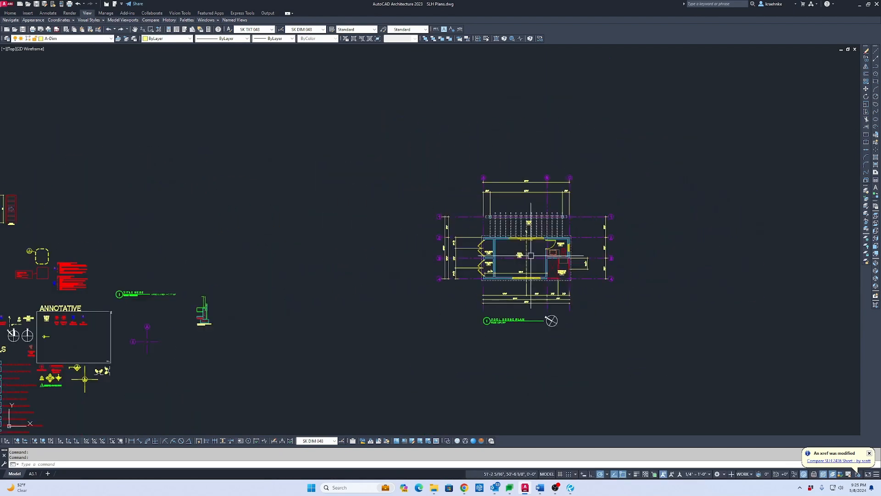
{"action": "middle_click_drag", "start_coordinate": [590, 280], "coordinate": [488, 211]}
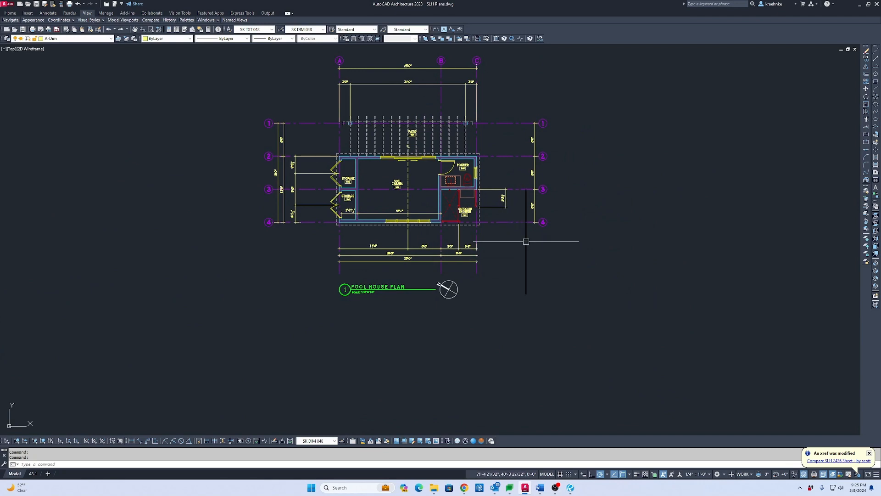
{"action": "scroll", "coordinate": [537, 229], "scroll_direction": "down", "scroll_amount": 6}
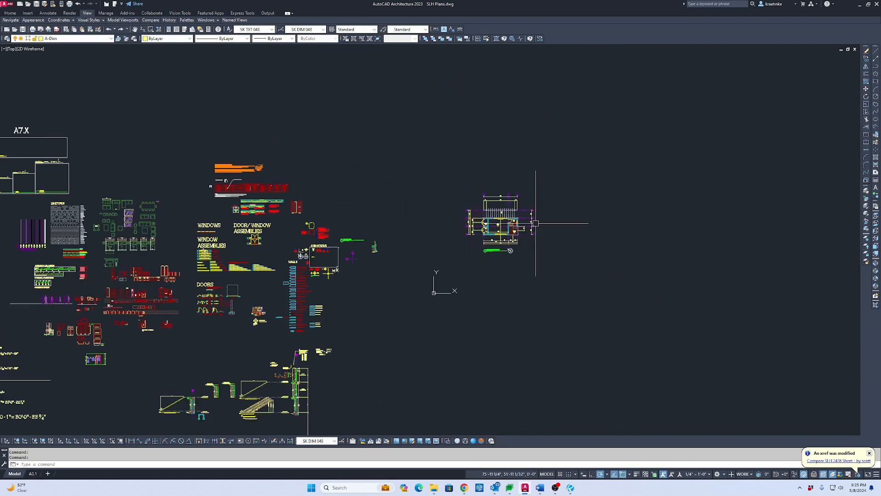
{"action": "scroll", "coordinate": [551, 221], "scroll_direction": "up", "scroll_amount": 6}
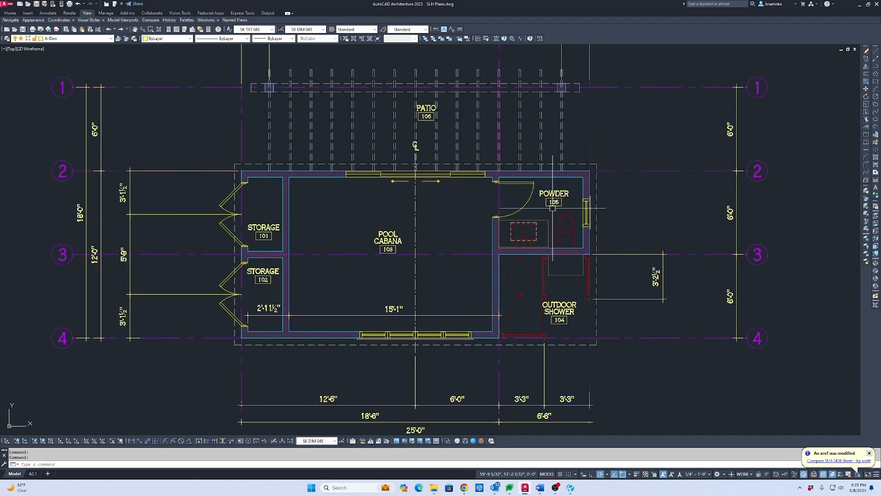
{"action": "left_click", "coordinate": [596, 207]}
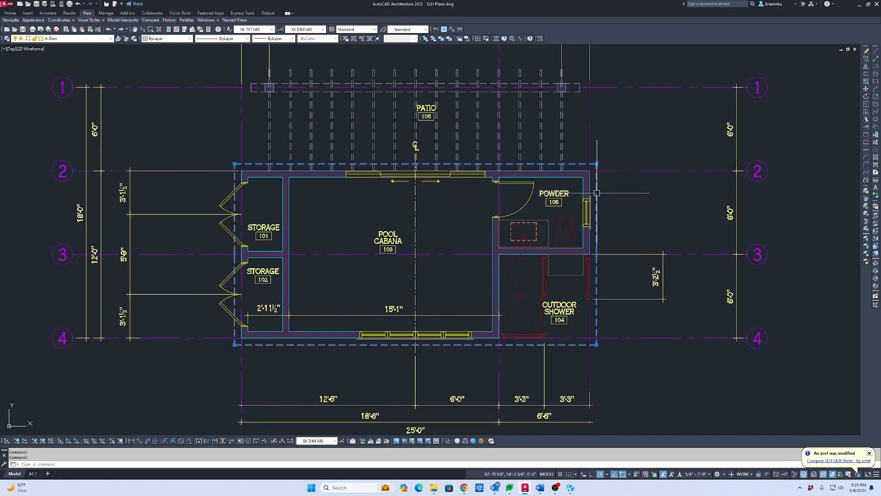
{"action": "type", "text": "c"}
{"action": "key", "text": "Return"}
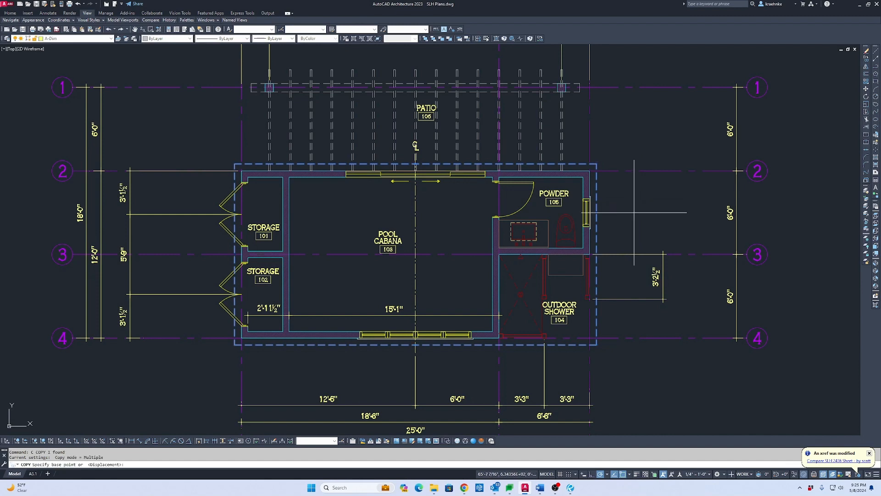
{"action": "key", "text": "Escape"}
{"action": "key", "text": "Escape"}
{"action": "scroll", "coordinate": [438, 295], "scroll_direction": "down", "scroll_amount": 6}
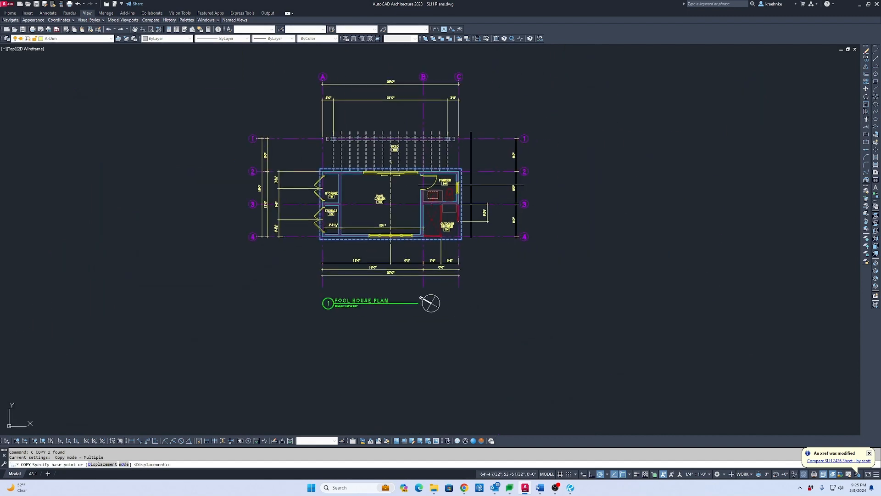
{"action": "type", "text": "p"}
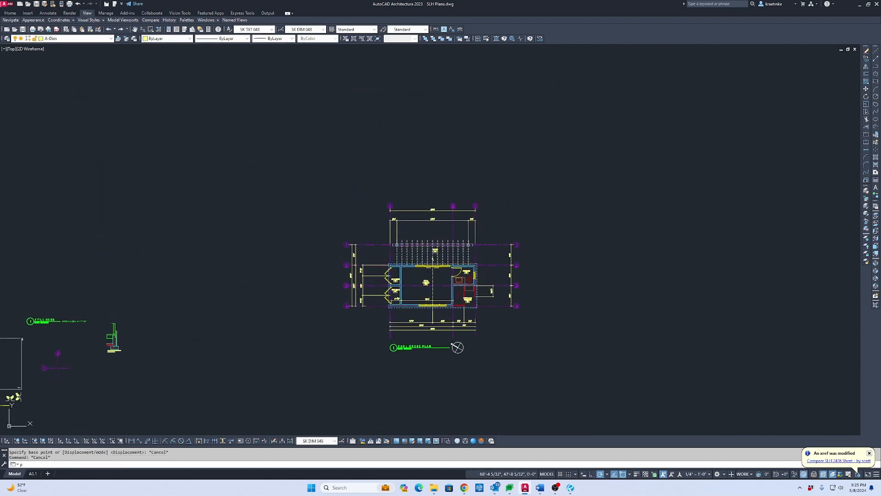
{"action": "type", "text": "l"}
{"action": "key", "text": "Return"}
{"action": "left_click", "coordinate": [500, 354]}
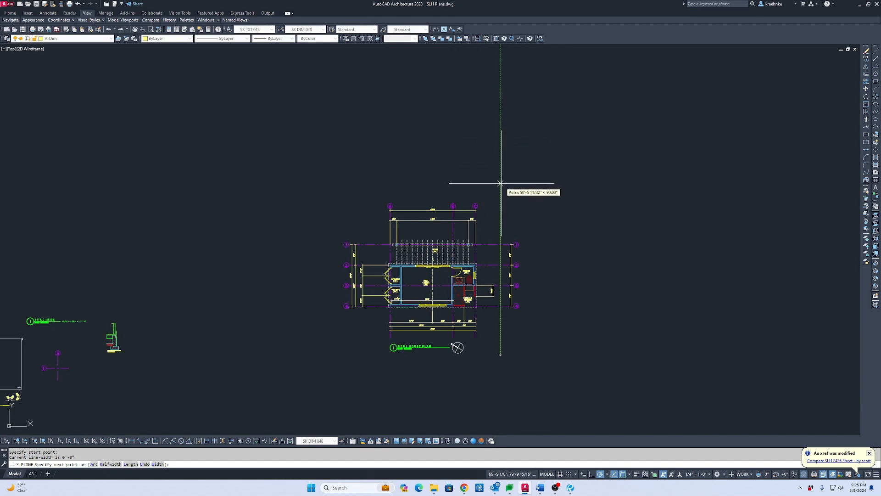
{"action": "scroll", "coordinate": [500, 183], "scroll_direction": "down", "scroll_amount": 2}
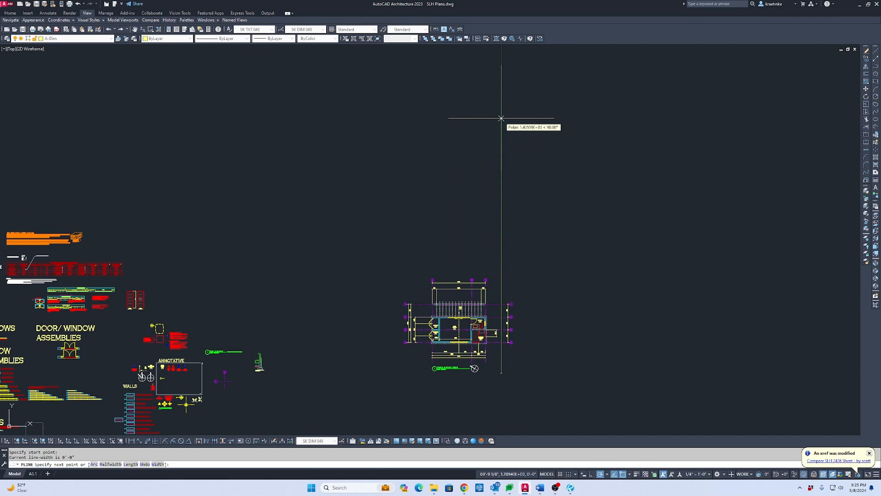
{"action": "middle_click_drag", "start_coordinate": [523, 253], "coordinate": [509, 140]}
{"action": "key", "text": "Escape"}
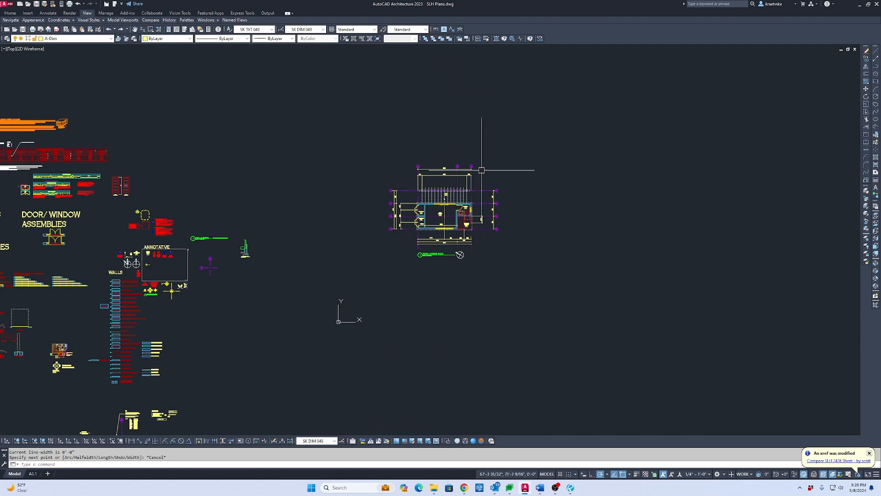
{"action": "scroll", "coordinate": [493, 222], "scroll_direction": "up", "scroll_amount": 4}
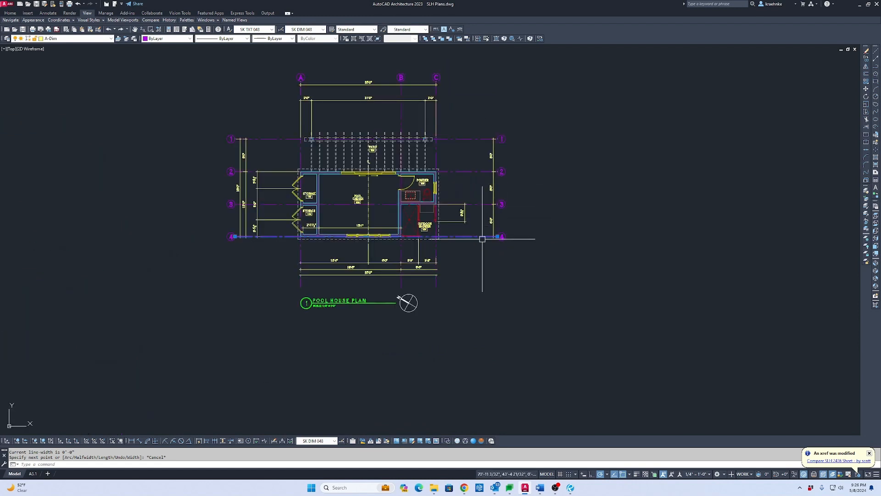
{"action": "left_click", "coordinate": [449, 204]}
{"action": "left_click", "coordinate": [467, 192]}
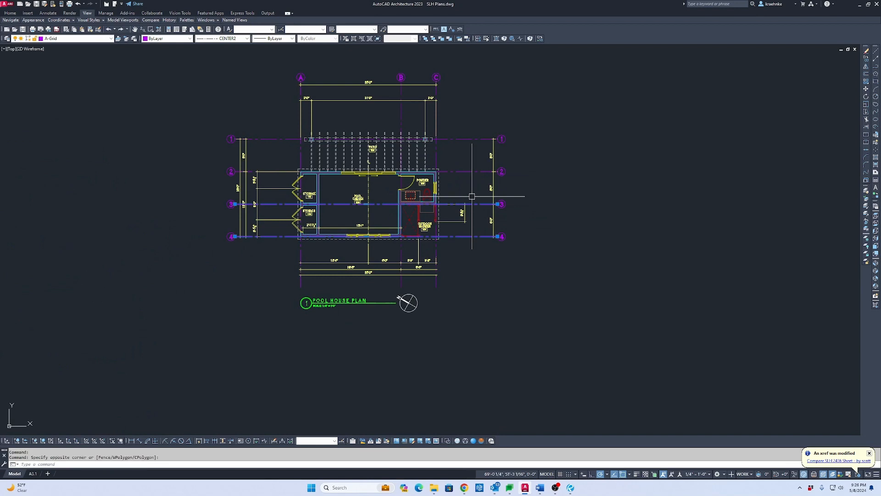
{"action": "middle_click_drag", "start_coordinate": [468, 190], "coordinate": [526, 201]}
{"action": "key", "text": "Escape"}
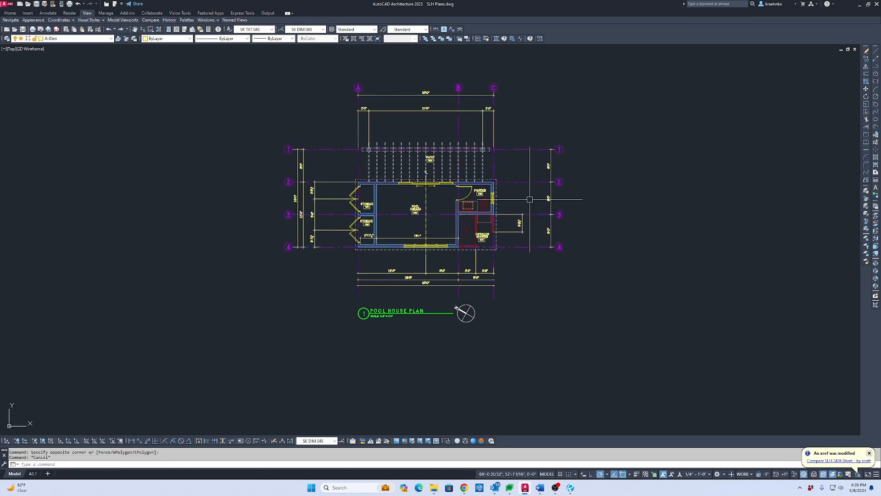
Select grid lines 1 to 4 together with their bubbles and the 6'-0" dimensions on the plan's right side.
{"action": "left_click", "coordinate": [582, 258]}
{"action": "left_click", "coordinate": [533, 60]}
{"action": "scroll", "coordinate": [480, 73], "scroll_direction": "up", "scroll_amount": 4}
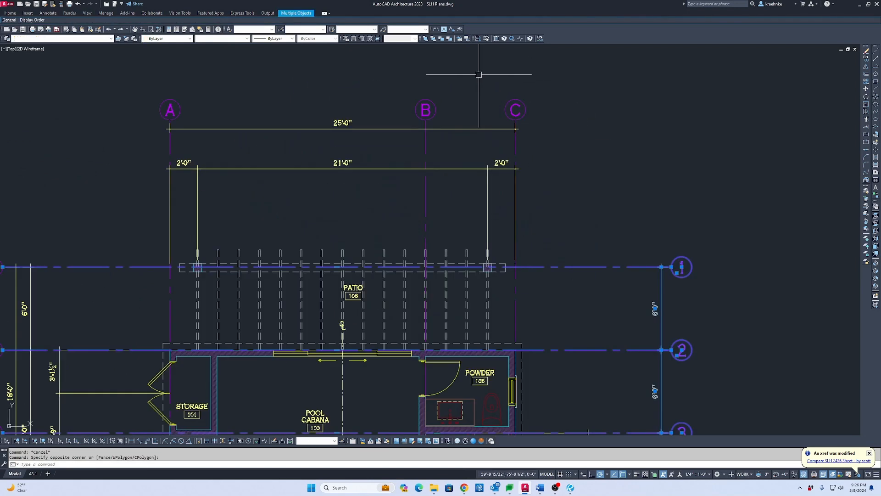
{"action": "scroll", "coordinate": [519, 121], "scroll_direction": "down", "scroll_amount": 2}
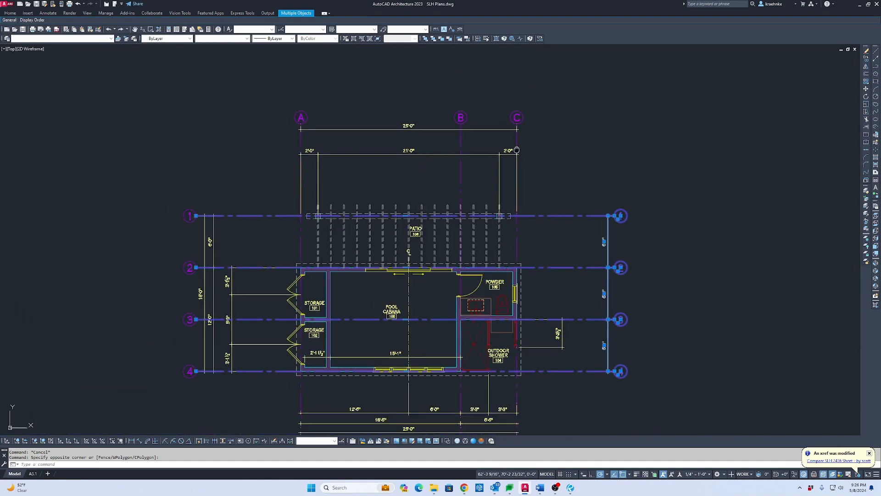
{"action": "middle_click_drag", "start_coordinate": [516, 147], "coordinate": [515, 126]}
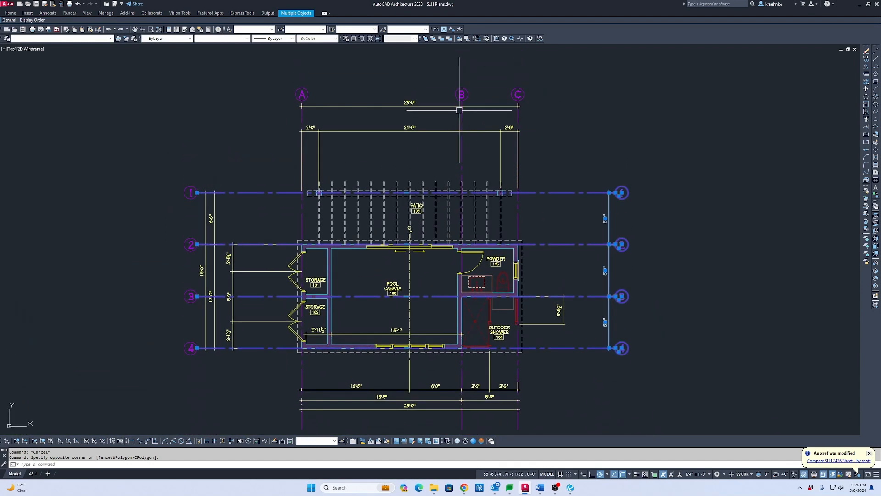
{"action": "scroll", "coordinate": [543, 147], "scroll_direction": "up", "scroll_amount": 2}
{"action": "scroll", "coordinate": [624, 296], "scroll_direction": "down", "scroll_amount": 2}
{"action": "middle_click_drag", "start_coordinate": [631, 328], "coordinate": [638, 245]}
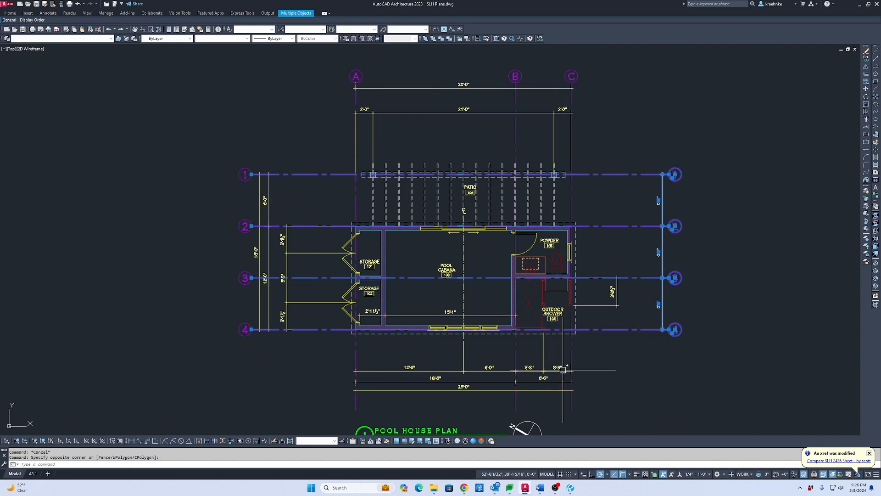
Add grid lines A to C, their bubbles and the 25'-0" overall dimension above the plan to the selection.
{"action": "left_click", "coordinate": [592, 92]}
{"action": "key", "text": "Escape"}
{"action": "left_click", "coordinate": [595, 92]}
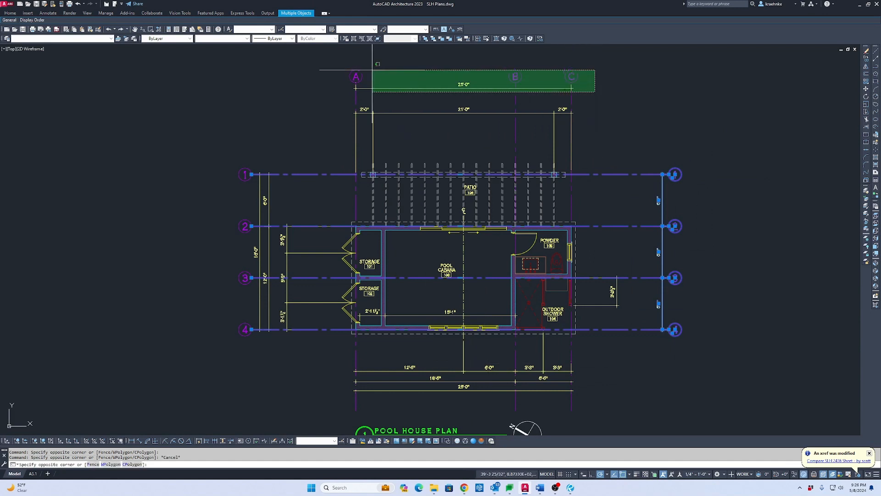
{"action": "left_click", "coordinate": [317, 64]}
{"action": "left_click", "coordinate": [710, 150]}
{"action": "left_click", "coordinate": [653, 368]}
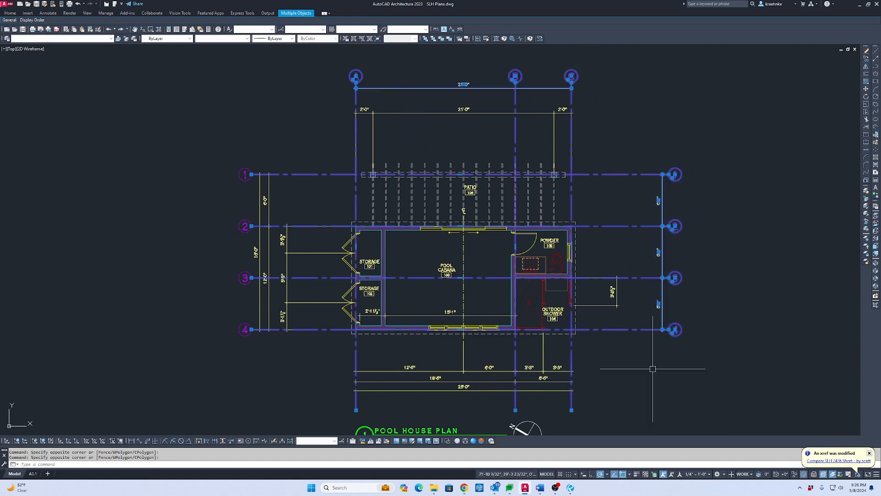
Add the left grid bubbles, the 18'-0" and 12'-0" dimensions beside them, and the 25'-0" overall dimension below the plan to the selection.
{"action": "middle_click_drag", "start_coordinate": [601, 370], "coordinate": [669, 275]}
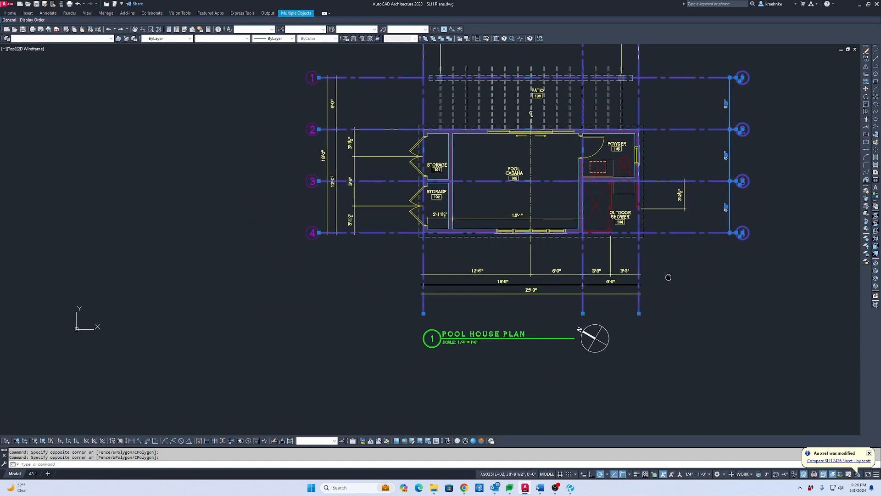
{"action": "left_click", "coordinate": [328, 247]}
{"action": "left_click", "coordinate": [262, 79]}
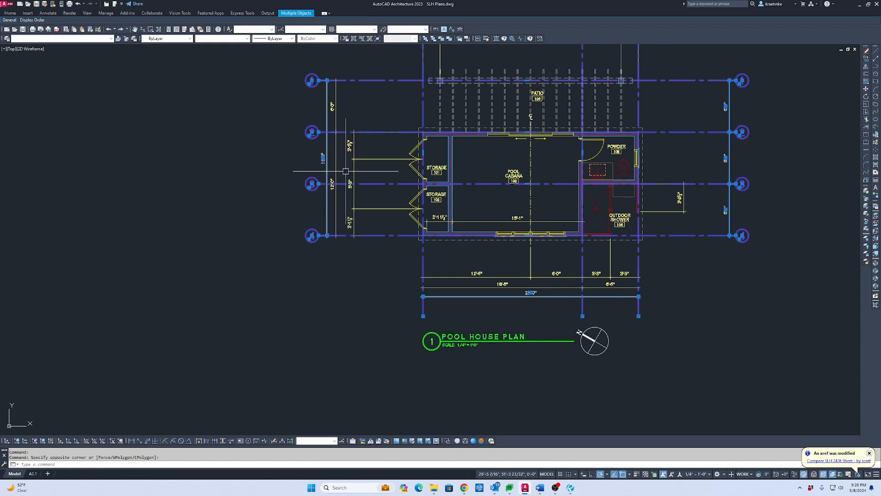
{"action": "left_click", "coordinate": [336, 182]}
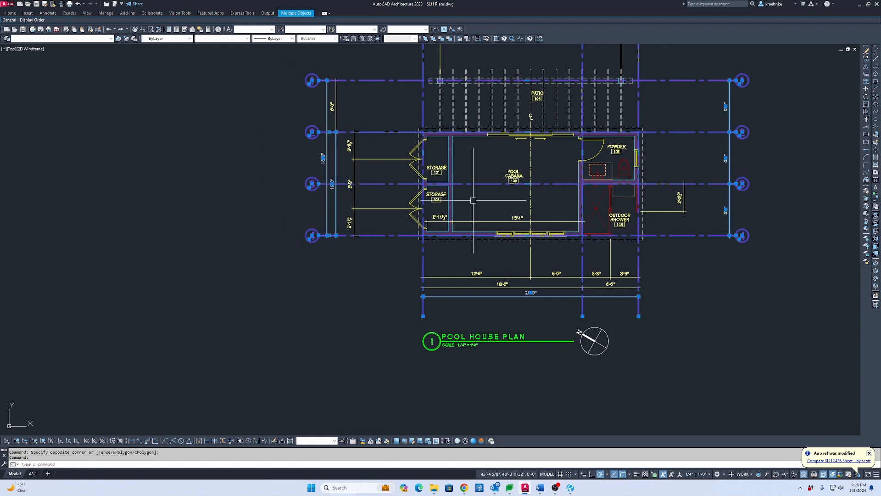
Add the 18'-6" and 6'-6" dimension string below the pool house plan to the selection.
{"action": "middle_click_drag", "start_coordinate": [473, 201], "coordinate": [412, 254]}
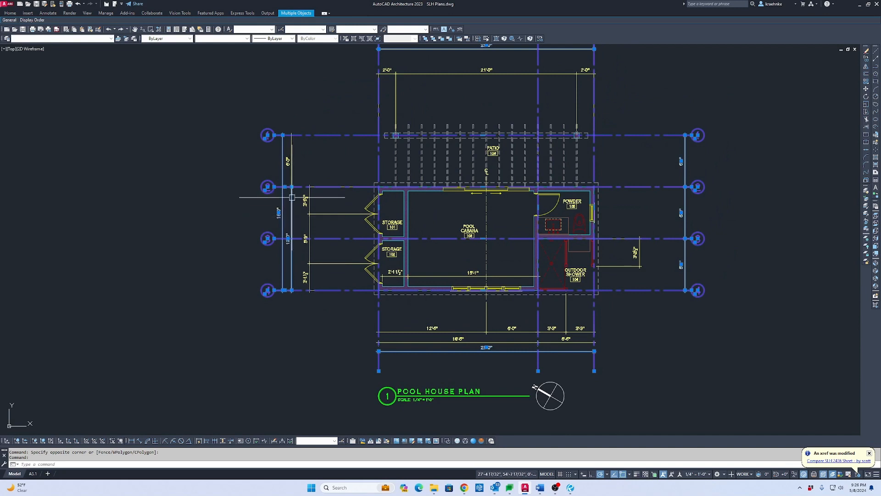
{"action": "middle_click_drag", "start_coordinate": [526, 64], "coordinate": [505, 102]}
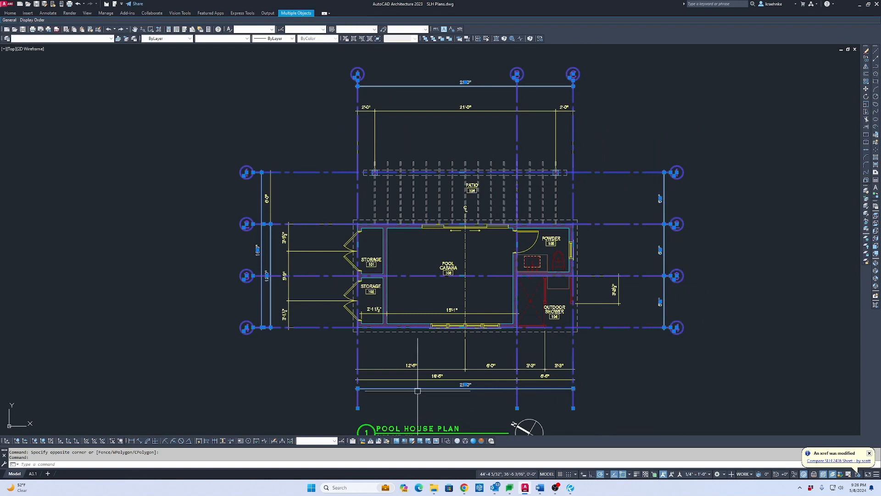
{"action": "left_click", "coordinate": [539, 376]}
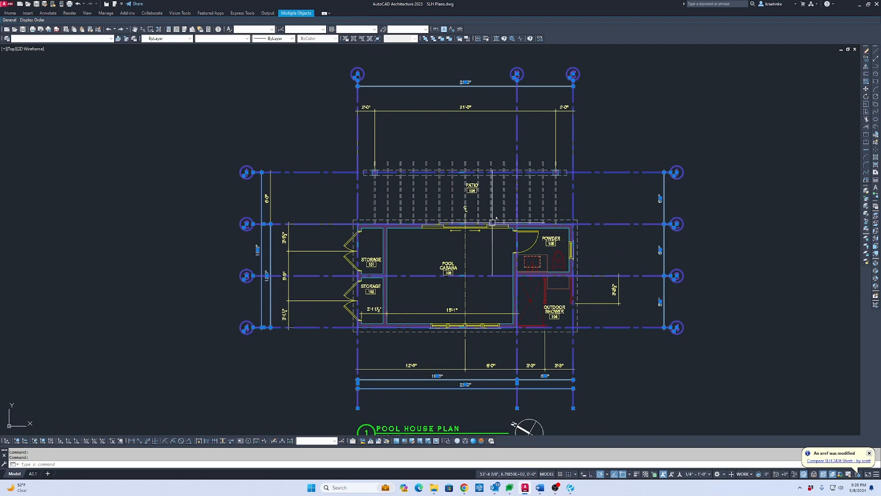
Copy the selected grid and dimensions to the clipboard with a base point at the intersection of grid lines A and 1.
{"action": "right_click", "coordinate": [344, 155]}
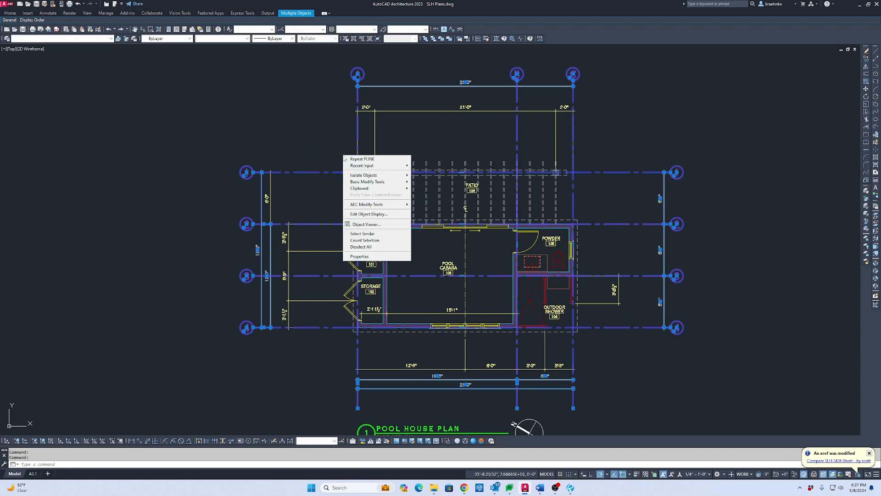
{"action": "mouse_move", "coordinate": [400, 190]}
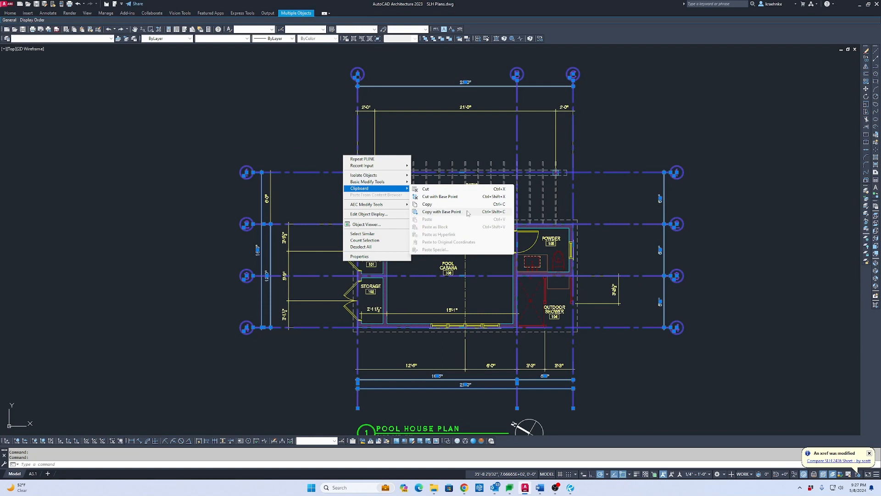
{"action": "left_click", "coordinate": [436, 211]}
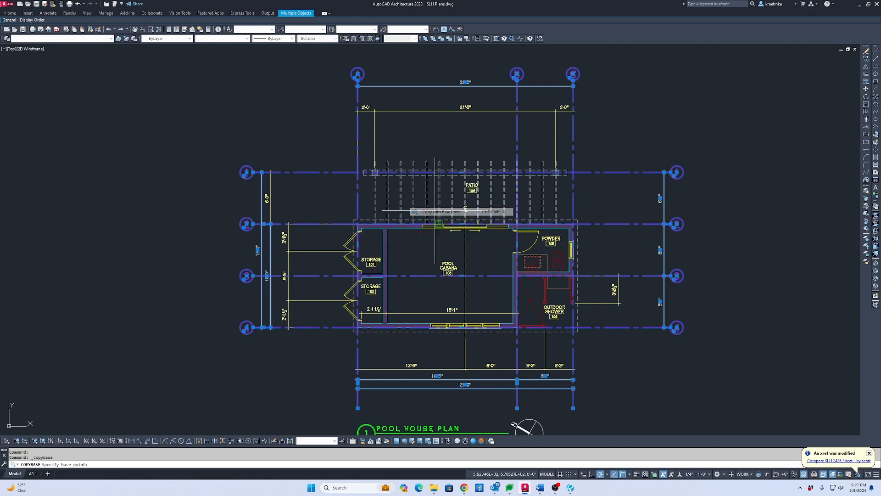
{"action": "scroll", "coordinate": [358, 166], "scroll_direction": "up", "scroll_amount": 5}
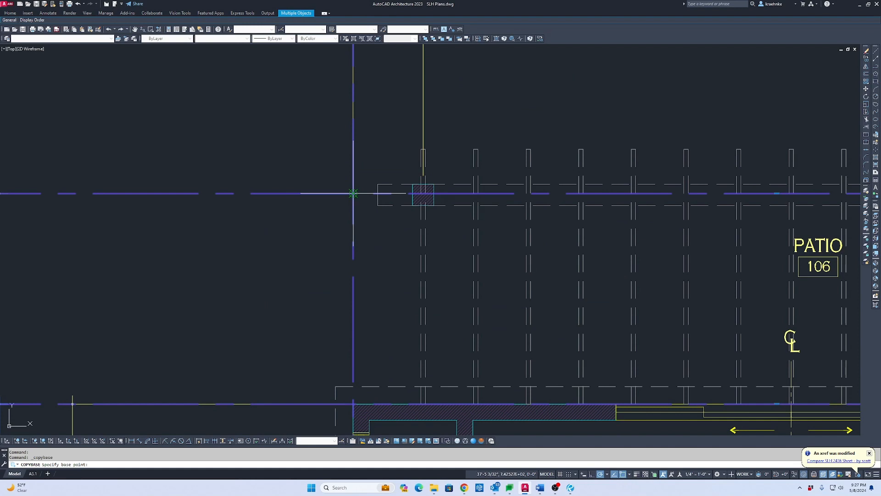
{"action": "left_click", "coordinate": [353, 195]}
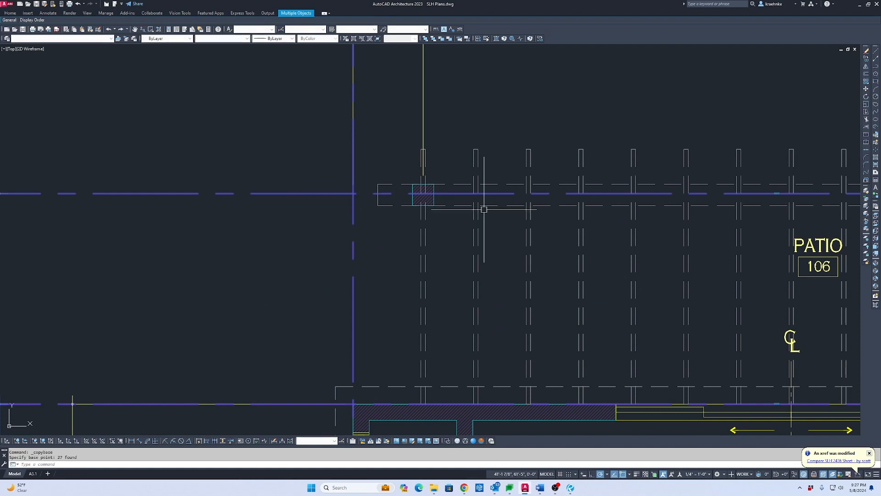
Erase the original grid lines, bubbles and main dimensions from the pool house plan.
{"action": "scroll", "coordinate": [482, 207], "scroll_direction": "down", "scroll_amount": 8}
{"action": "key", "text": "Delete"}
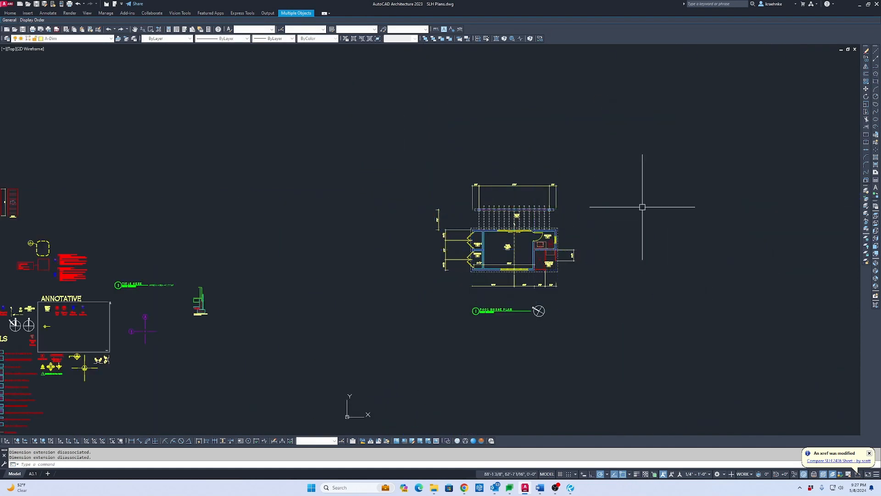
{"action": "scroll", "coordinate": [507, 214], "scroll_direction": "up", "scroll_amount": 6}
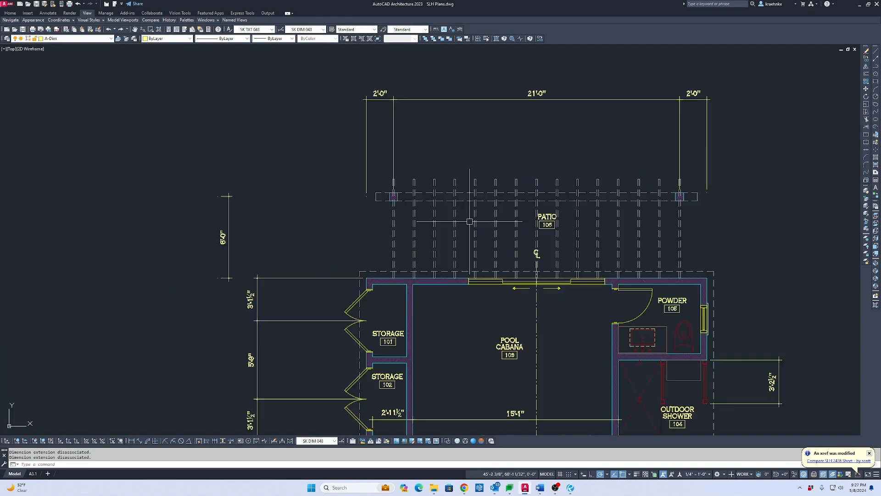
Paste the copied grid and dimensions as a block at the outer wall corner beside Storage 101 and the patio.
{"action": "right_click", "coordinate": [338, 211]}
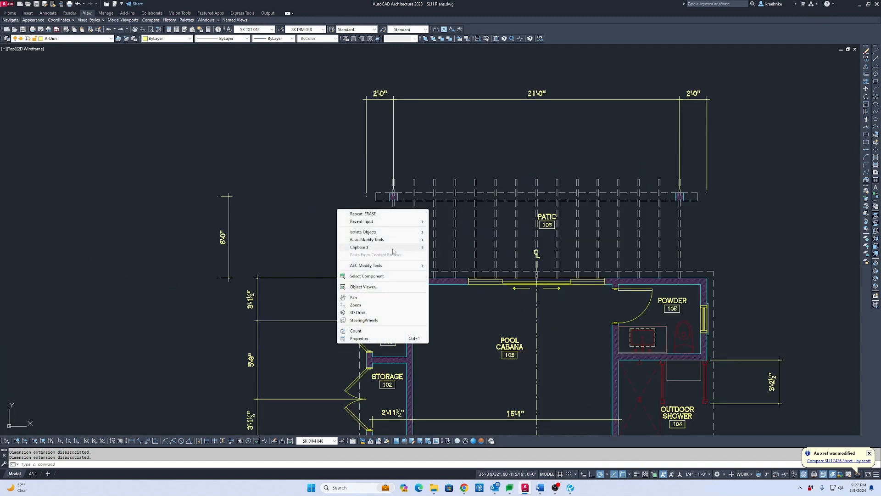
{"action": "mouse_move", "coordinate": [393, 250]}
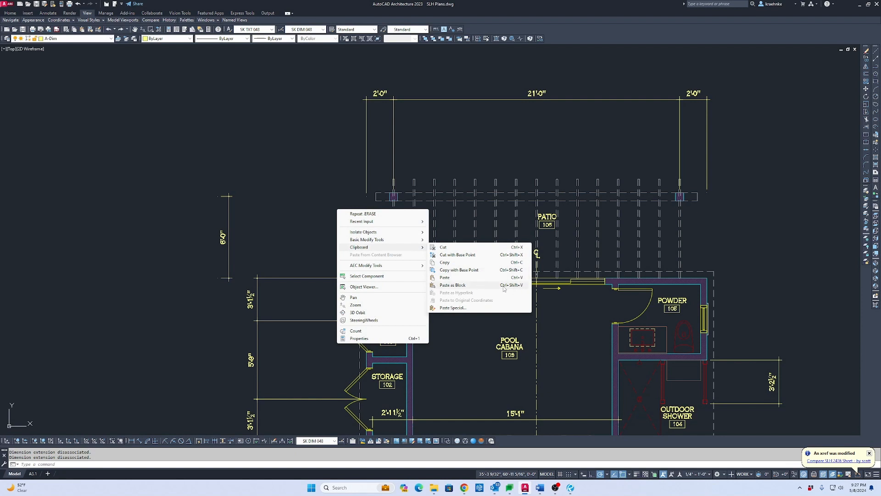
{"action": "left_click", "coordinate": [460, 285]}
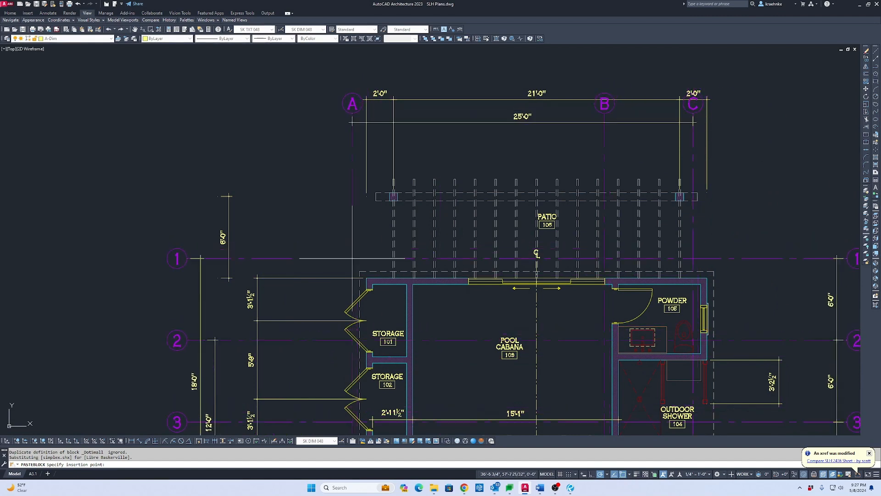
{"action": "scroll", "coordinate": [395, 300], "scroll_direction": "up", "scroll_amount": 5}
{"action": "left_click", "coordinate": [395, 303]}
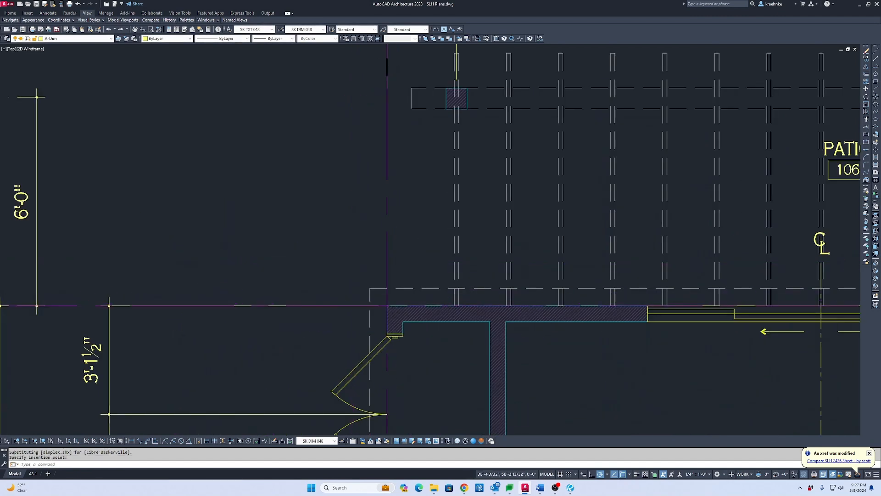
Move the pasted grid block by its insertion grip up to the outer edge line of the patio beam at grid line A.
{"action": "scroll", "coordinate": [266, 243], "scroll_direction": "down", "scroll_amount": 4}
{"action": "left_click", "coordinate": [265, 245]}
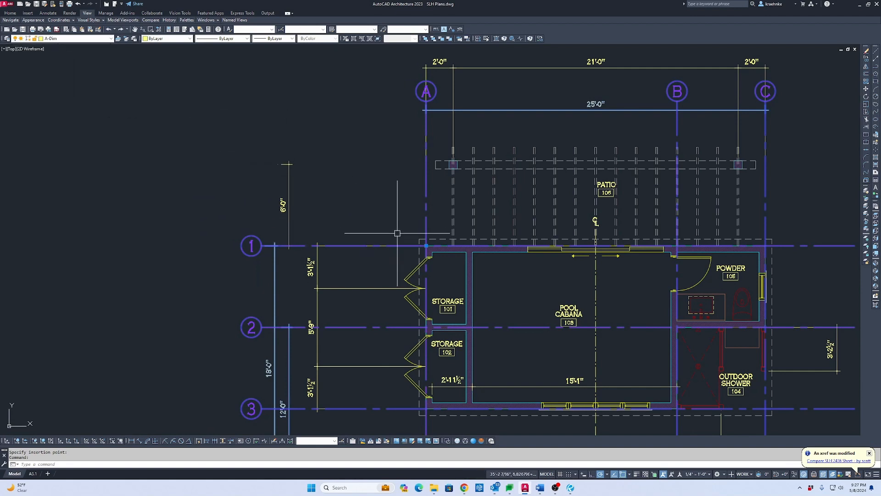
{"action": "left_click", "coordinate": [426, 246]}
{"action": "scroll", "coordinate": [434, 156], "scroll_direction": "up", "scroll_amount": 5}
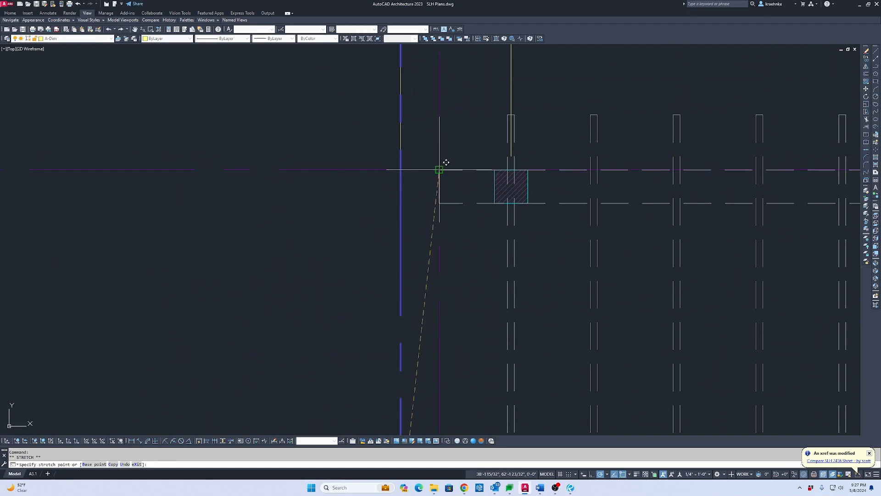
{"action": "left_click", "coordinate": [404, 169]}
{"action": "scroll", "coordinate": [408, 183], "scroll_direction": "down", "scroll_amount": 5}
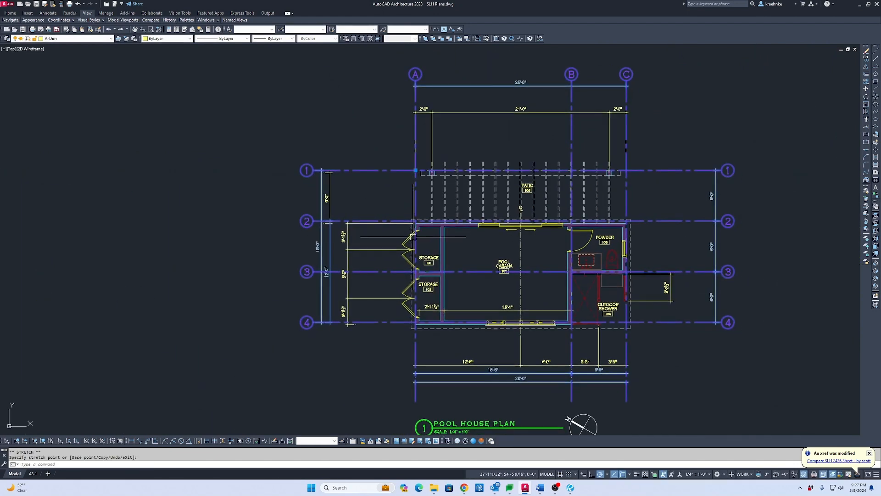
Move the grid block down so the intersection of grid lines A and 2 meets the outer wall corner at Storage 101.
{"action": "scroll", "coordinate": [412, 237], "scroll_direction": "up", "scroll_amount": 6}
{"action": "scroll", "coordinate": [480, 225], "scroll_direction": "down", "scroll_amount": 4}
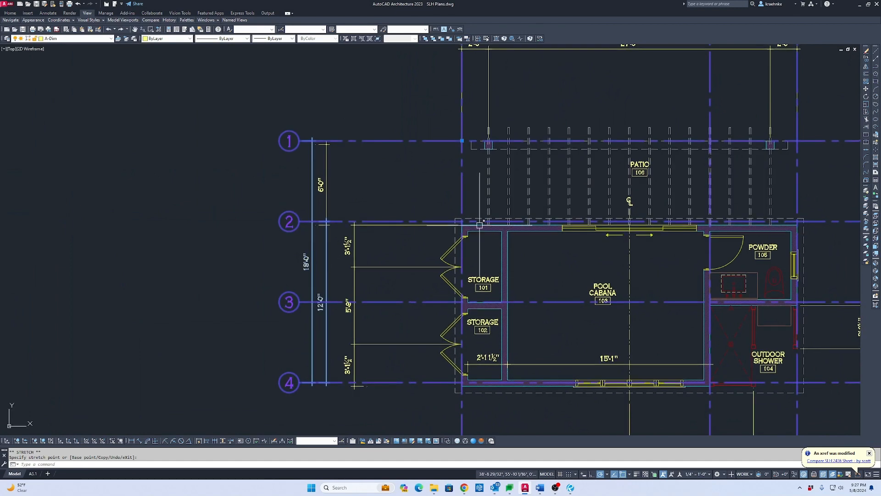
{"action": "scroll", "coordinate": [461, 214], "scroll_direction": "up", "scroll_amount": 8}
{"action": "key", "text": "Escape"}
{"action": "type", "text": "m"}
{"action": "key", "text": "Return"}
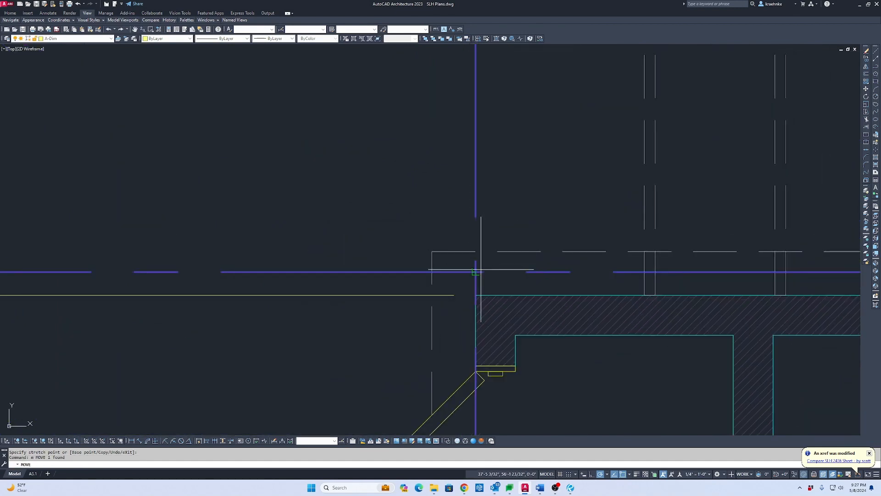
{"action": "left_click", "coordinate": [476, 271]}
{"action": "left_click", "coordinate": [480, 291]}
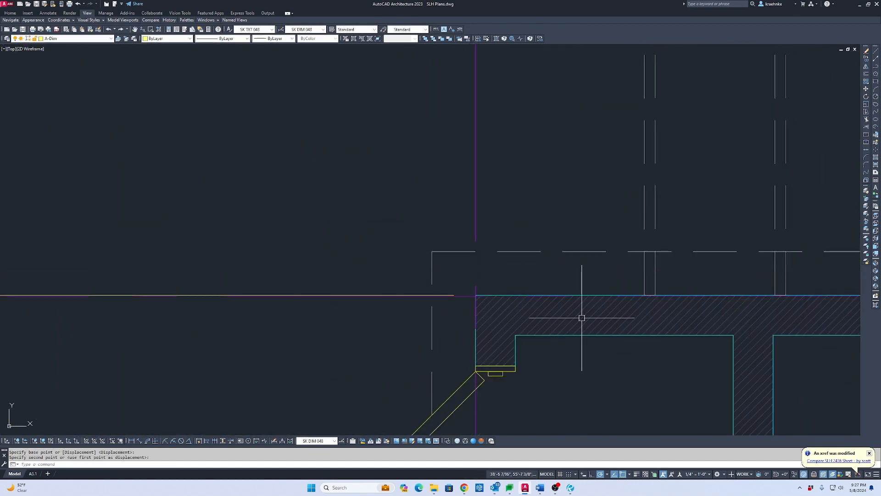
{"action": "scroll", "coordinate": [582, 318], "scroll_direction": "down", "scroll_amount": 8}
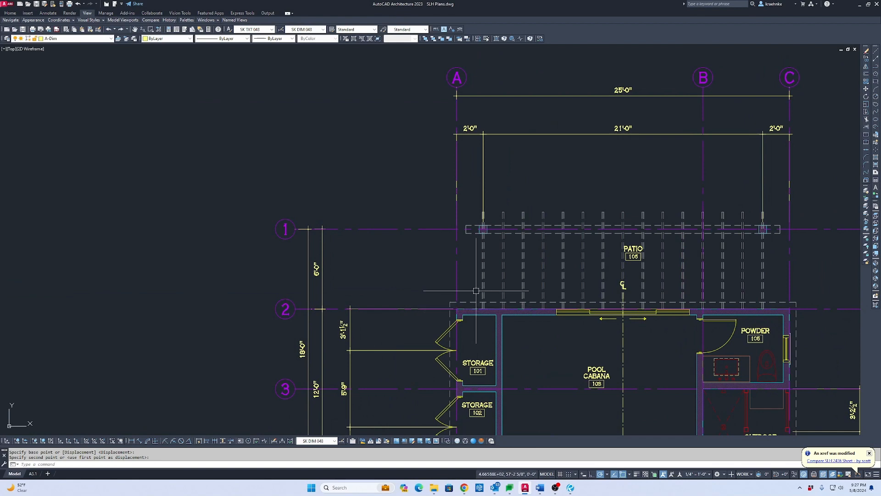
Undo the grid block's moves, its pasting and the erasing of the original grid and dimensions.
{"action": "key", "text": "ctrl+z"}
{"action": "key", "text": "ctrl+z"}
{"action": "key", "text": "ctrl+z"}
{"action": "key", "text": "ctrl+z"}
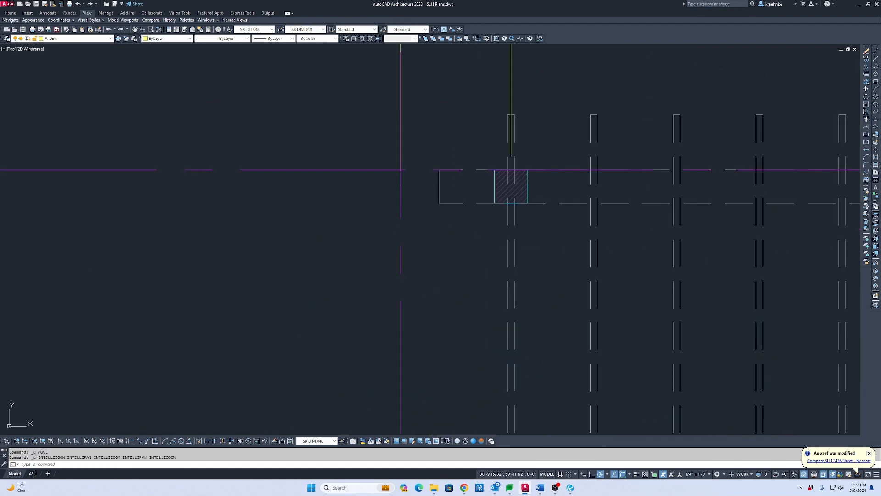
{"action": "key", "text": "ctrl+z"}
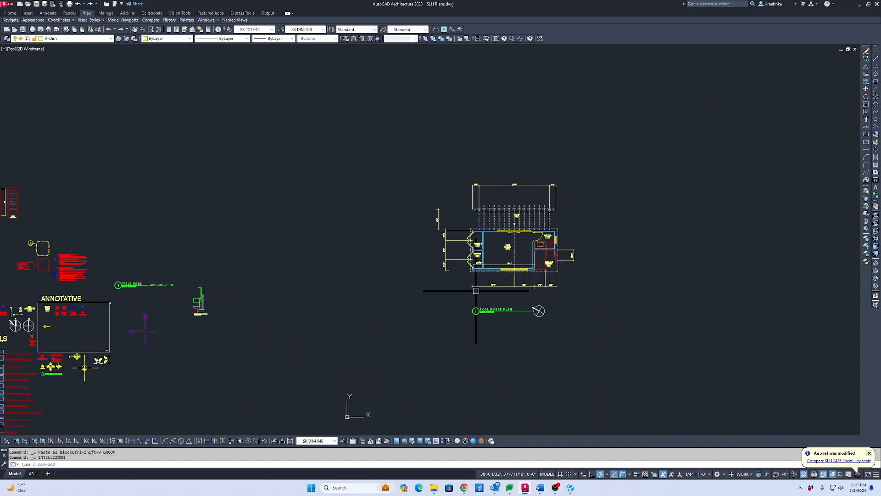
{"action": "key", "text": "ctrl+z"}
{"action": "key", "text": "Escape"}
Select grid lines 1 to 4 with their left bubbles and 18'-0" dimension, and grid lines A to C with bubbles and upper 25'-0" dimension.
{"action": "scroll", "coordinate": [428, 252], "scroll_direction": "up", "scroll_amount": 4}
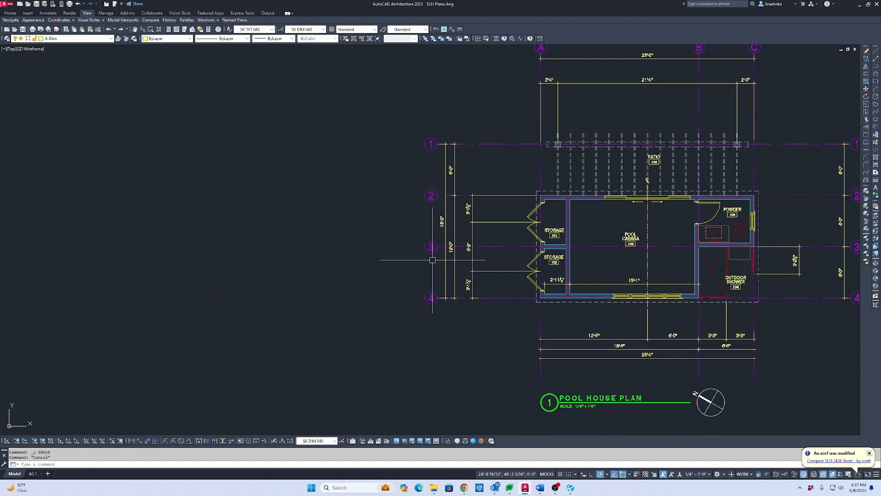
{"action": "left_click", "coordinate": [446, 304]}
{"action": "left_click", "coordinate": [393, 125]}
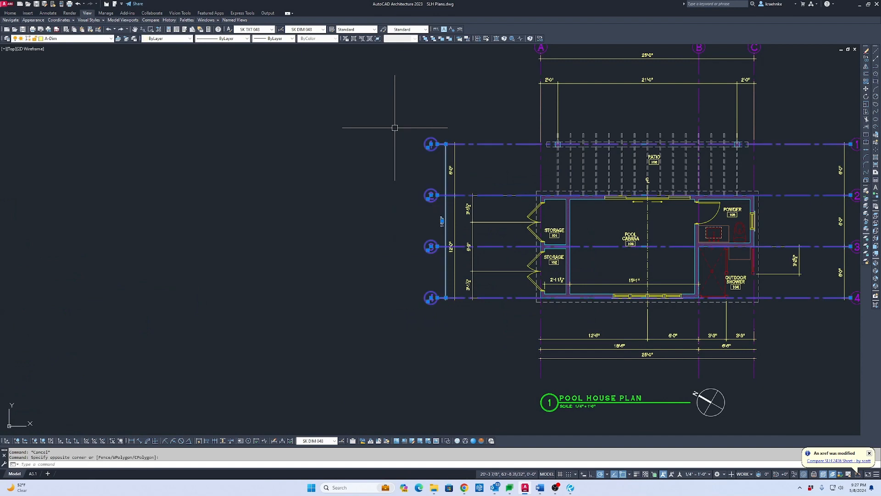
{"action": "middle_click_drag", "start_coordinate": [545, 185], "coordinate": [480, 275]}
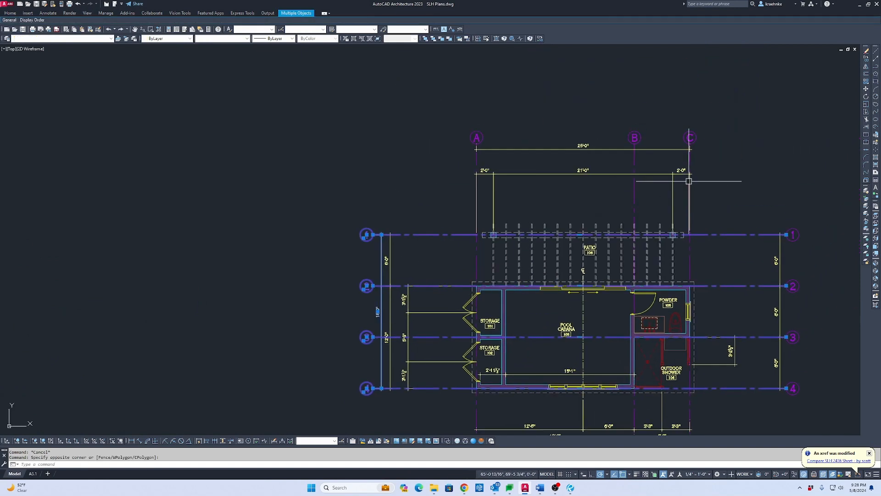
{"action": "left_click", "coordinate": [724, 159]}
{"action": "left_click", "coordinate": [401, 91]}
Add the right grid bubbles, their 6'-0" dimensions, and the 18'-6", 6'-6" and 25'-0" dimensions below the plan to the selection.
{"action": "middle_click_drag", "start_coordinate": [789, 279], "coordinate": [604, 179]}
{"action": "left_click", "coordinate": [641, 101]}
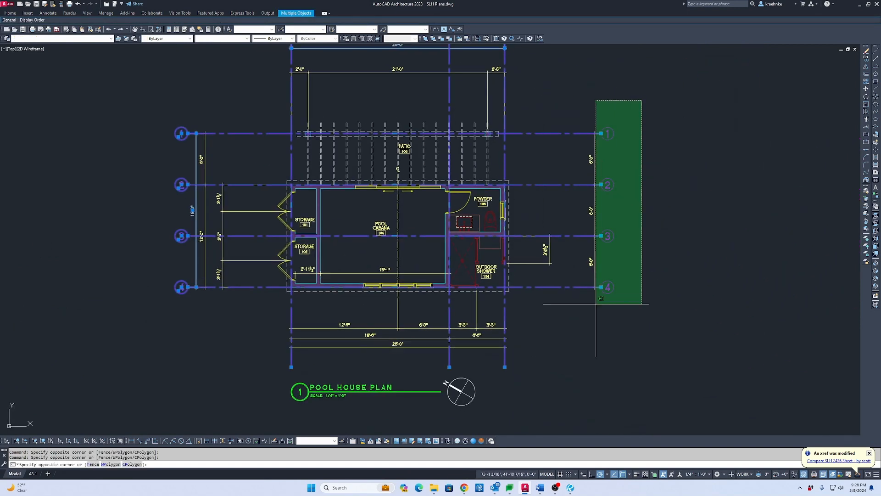
{"action": "left_click", "coordinate": [578, 316]}
{"action": "scroll", "coordinate": [505, 367], "scroll_direction": "up", "scroll_amount": 2}
{"action": "left_click", "coordinate": [559, 362]}
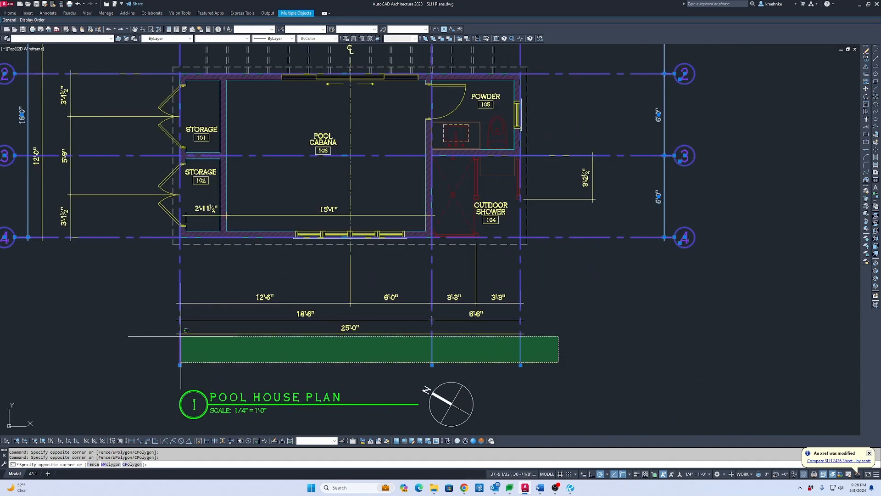
{"action": "left_click", "coordinate": [150, 314]}
Add the 6'-0" and 12'-0" dimension string left of the plan to the selection, and cancel the block paste.
{"action": "scroll", "coordinate": [365, 241], "scroll_direction": "down", "scroll_amount": 2}
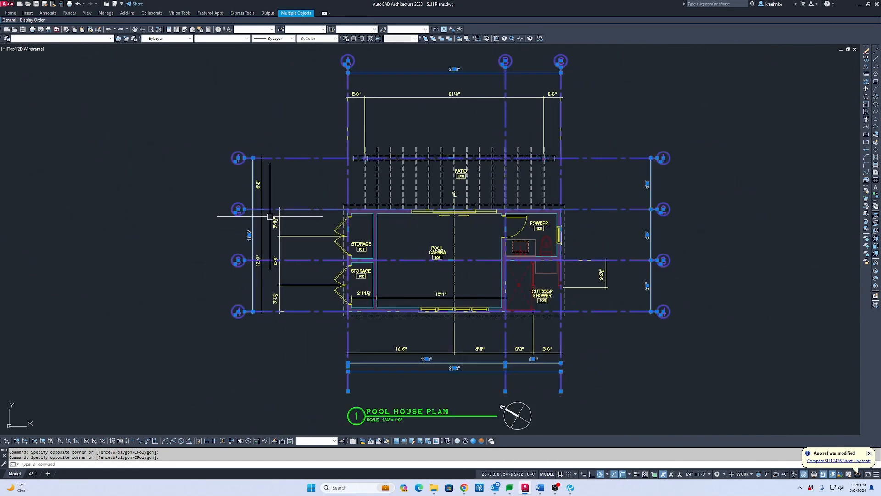
{"action": "left_click", "coordinate": [260, 185]}
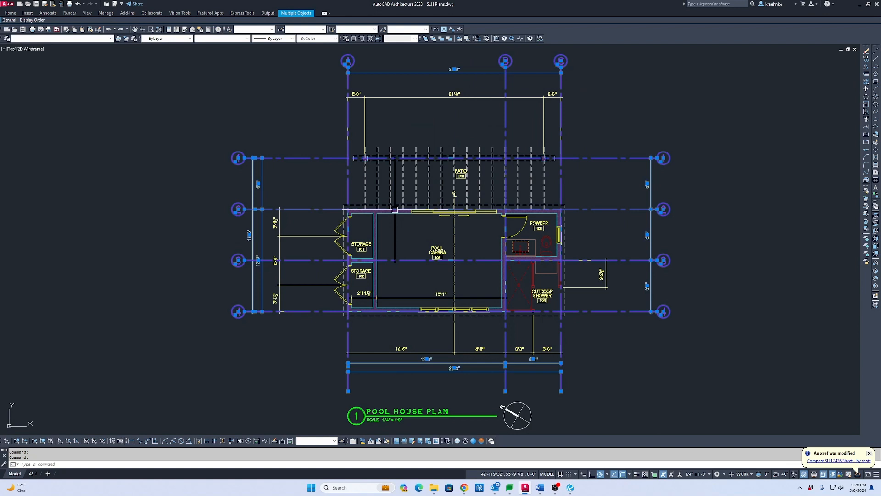
{"action": "key", "text": "Escape"}
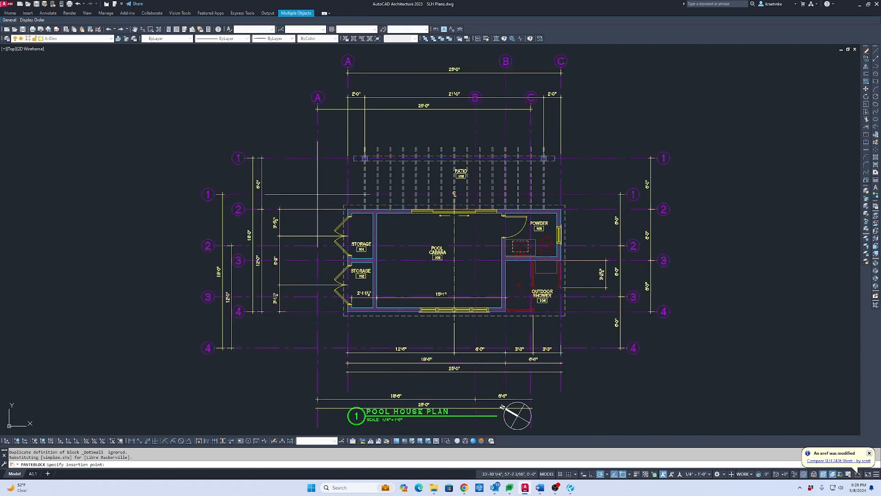
Select grid lines 1 to 4 and A to C with all bubbles, the left 18'-0", right 6'-0" and upper 25'-0" dimensions.
{"action": "left_click", "coordinate": [256, 324]}
{"action": "left_click", "coordinate": [203, 110]}
{"action": "left_click", "coordinate": [687, 317]}
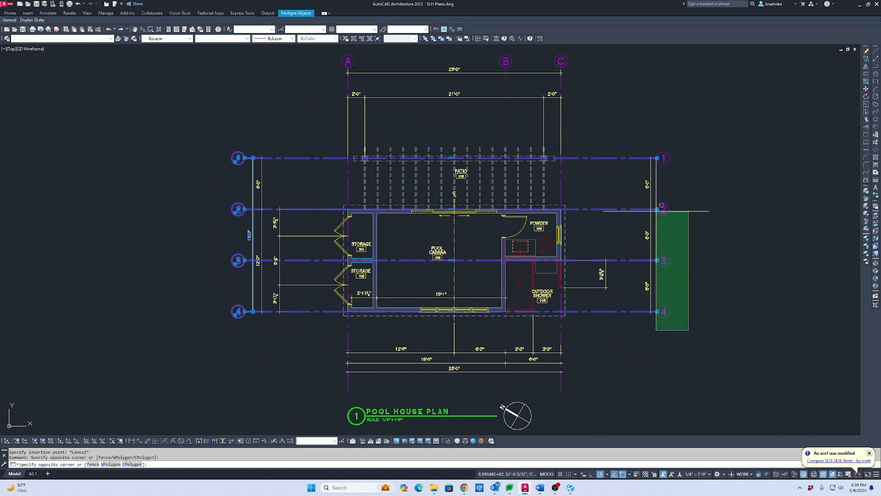
{"action": "left_click", "coordinate": [640, 133]}
{"action": "left_click", "coordinate": [576, 73]}
{"action": "left_click", "coordinate": [461, 64]}
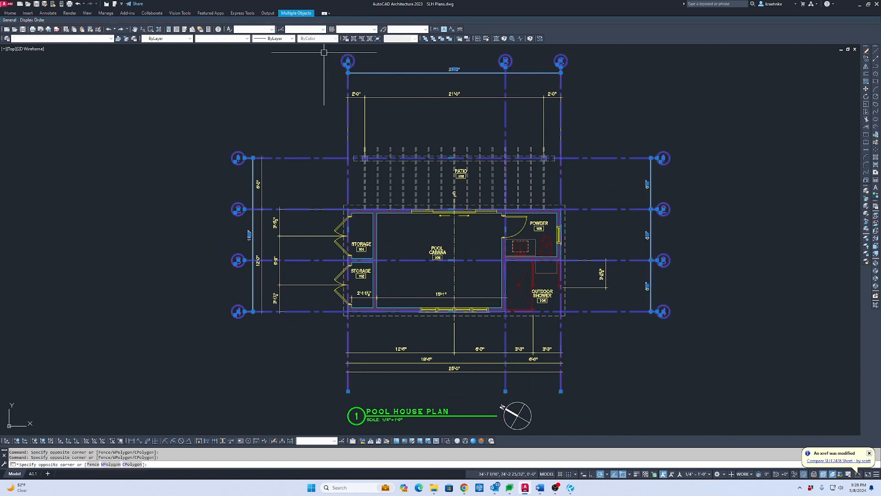
Add the 18'-6", 6'-6" and 25'-0" dimensions below the plan and the left 6'-0" and 12'-0" dimensions to the selection.
{"action": "left_click", "coordinate": [589, 386]}
{"action": "left_click", "coordinate": [325, 361]}
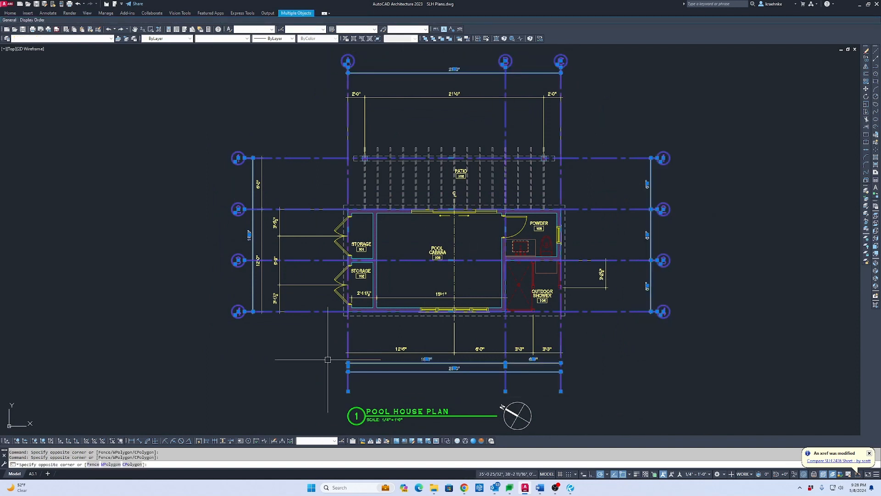
{"action": "left_click", "coordinate": [266, 189]}
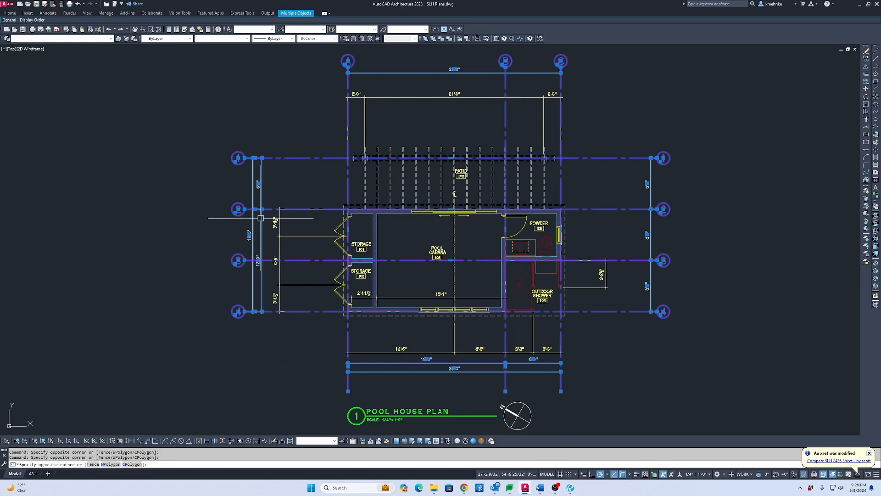
Copy the selected grid lines, bubbles and dimensions using the building's outer corner at grid A/2 as base point, and erase the originals.
{"action": "left_click", "coordinate": [260, 218]}
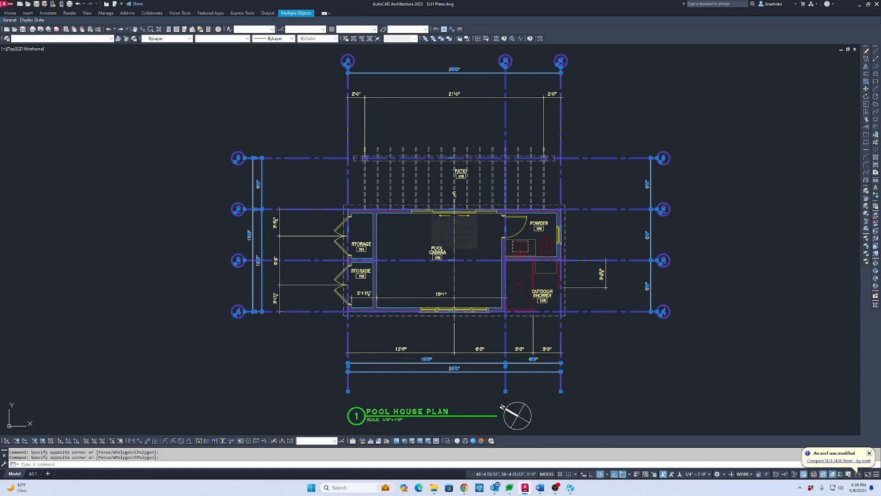
{"action": "key", "text": "ctrl+shift+c"}
{"action": "scroll", "coordinate": [346, 215], "scroll_direction": "up", "scroll_amount": 10}
{"action": "left_click", "coordinate": [380, 161]}
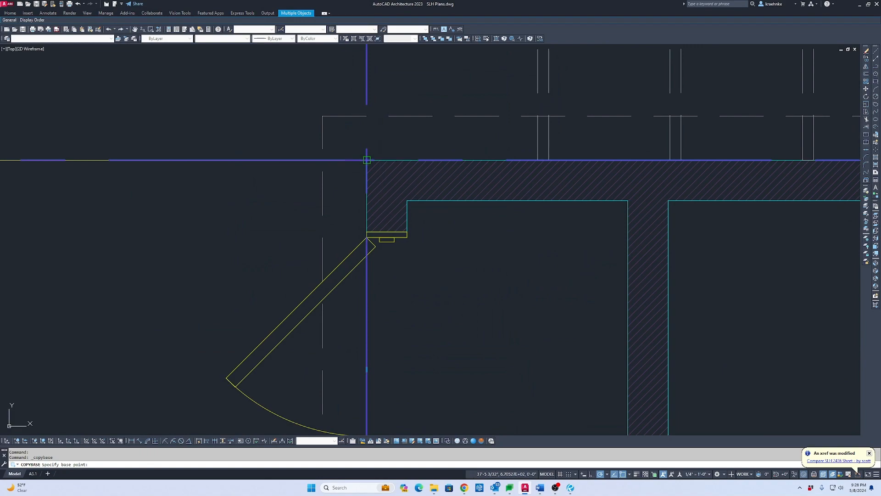
{"action": "scroll", "coordinate": [381, 161], "scroll_direction": "down", "scroll_amount": 15}
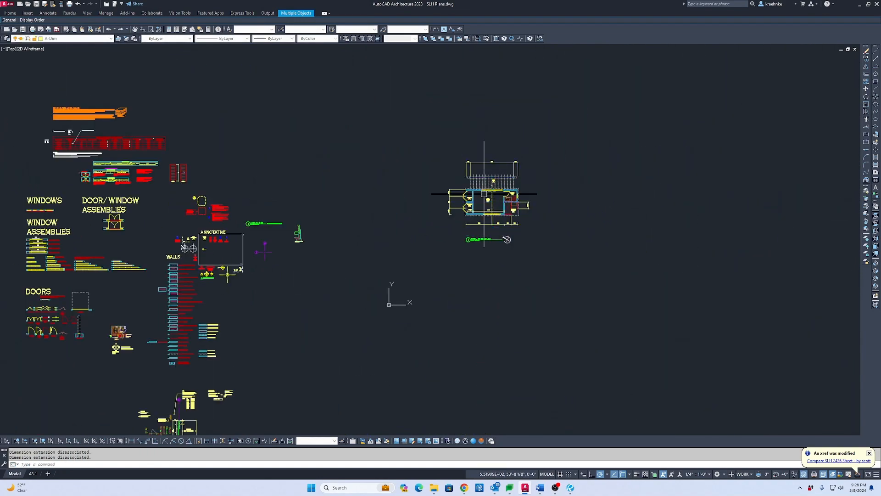
Paste the copied grid and dimensions as a block at the building's outer corner at grid A/2.
{"action": "key", "text": "ctrl+shift+v"}
{"action": "scroll", "coordinate": [468, 190], "scroll_direction": "up", "scroll_amount": 10}
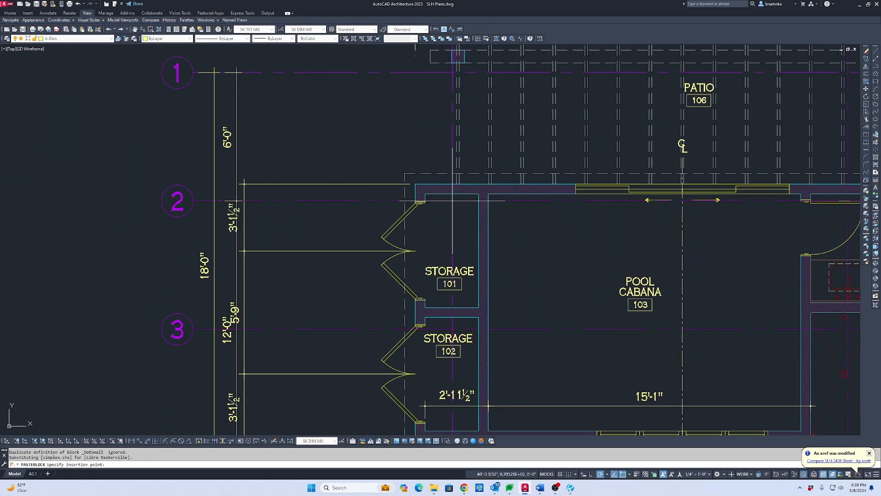
{"action": "key", "text": "Escape"}
{"action": "scroll", "coordinate": [404, 229], "scroll_direction": "down", "scroll_amount": 6}
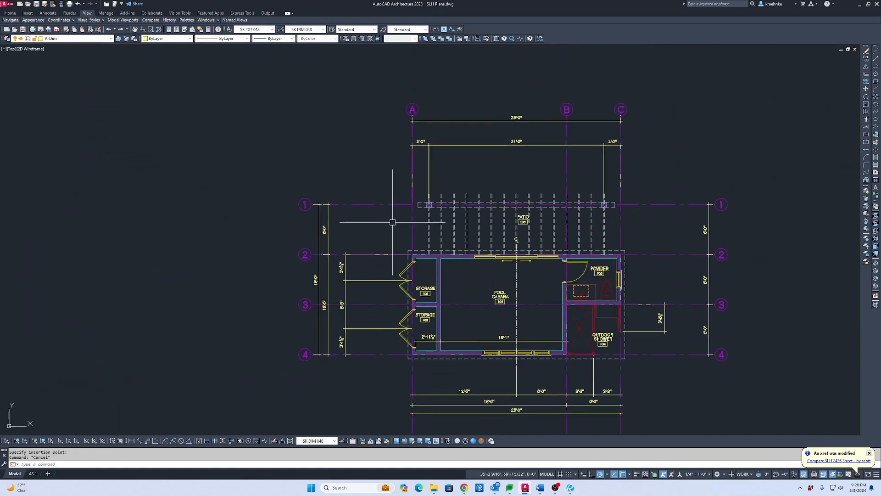
Assign the pasted grid block to layer A-Grid and send it behind the other objects.
{"action": "left_click", "coordinate": [370, 188]}
{"action": "left_click", "coordinate": [270, 149]}
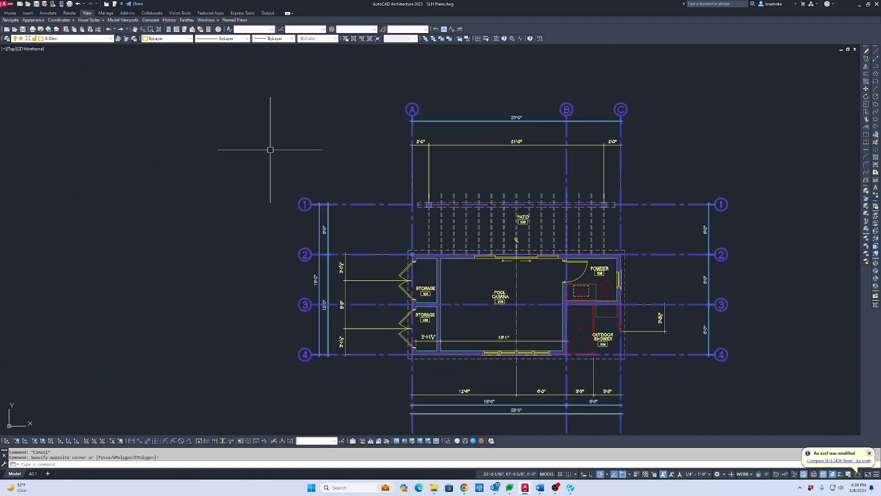
{"action": "left_click", "coordinate": [84, 39]}
{"action": "scroll", "coordinate": [84, 50], "scroll_direction": "down", "scroll_amount": 3}
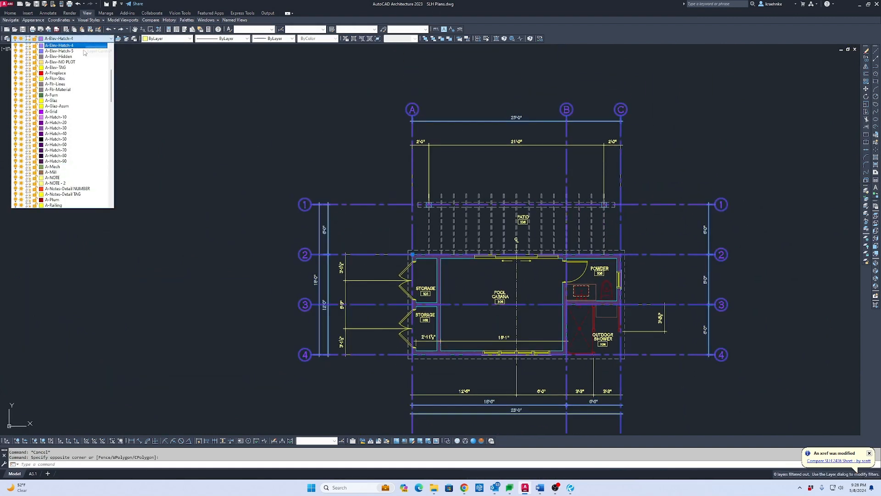
{"action": "left_click", "coordinate": [81, 112]}
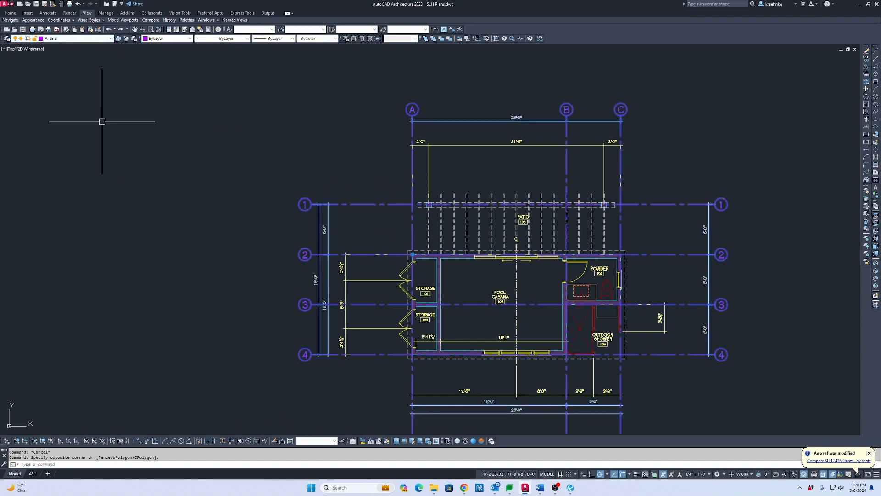
{"action": "left_click", "coordinate": [434, 39]}
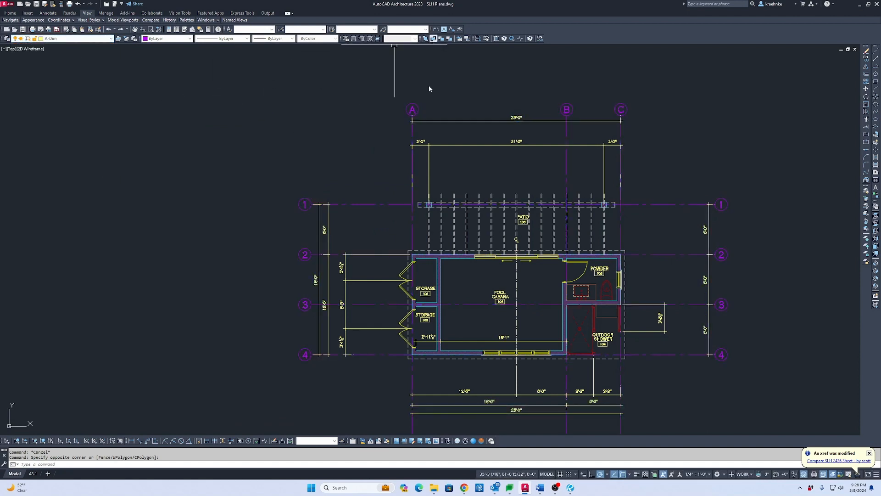
Copy the grid block 1200 units straight up from the pool house plan.
{"action": "scroll", "coordinate": [387, 261], "scroll_direction": "up", "scroll_amount": 2}
{"action": "scroll", "coordinate": [386, 250], "scroll_direction": "down", "scroll_amount": 2}
{"action": "middle_click_drag", "start_coordinate": [385, 247], "coordinate": [342, 264]}
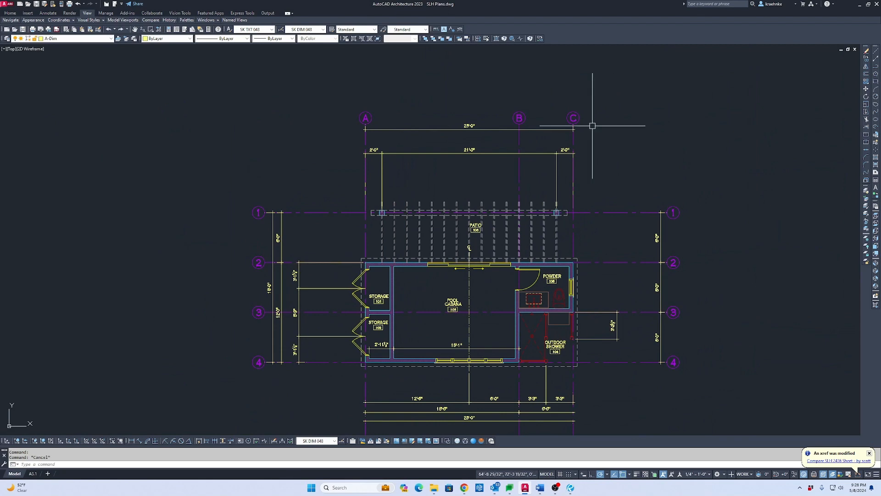
{"action": "left_click", "coordinate": [573, 121]}
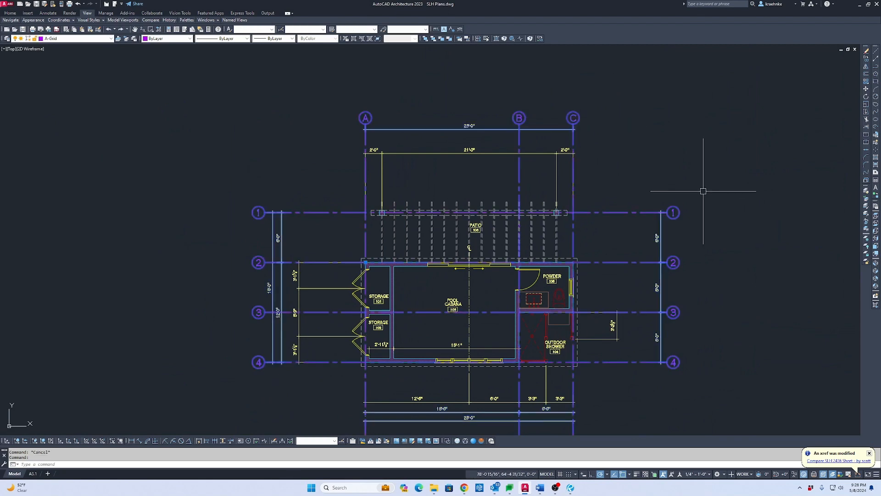
{"action": "scroll", "coordinate": [515, 299], "scroll_direction": "down", "scroll_amount": 4}
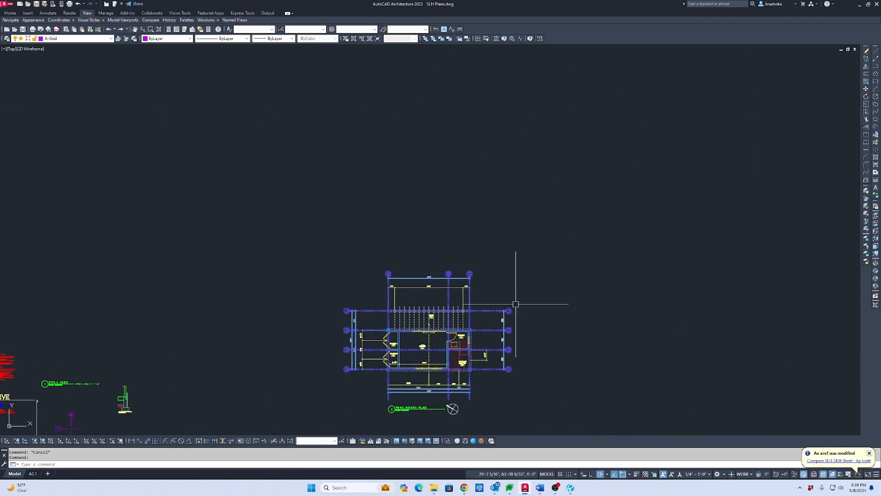
{"action": "type", "text": "c"}
{"action": "key", "text": "Return"}
{"action": "left_click", "coordinate": [541, 362]}
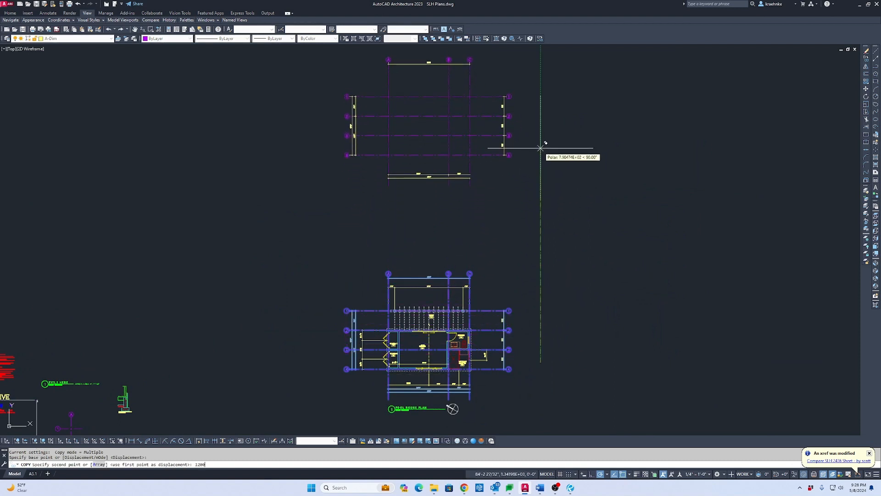
{"action": "type", "text": "1200"}
{"action": "key", "text": "Return"}
{"action": "key", "text": "Escape"}
{"action": "scroll", "coordinate": [473, 295], "scroll_direction": "down", "scroll_amount": 2}
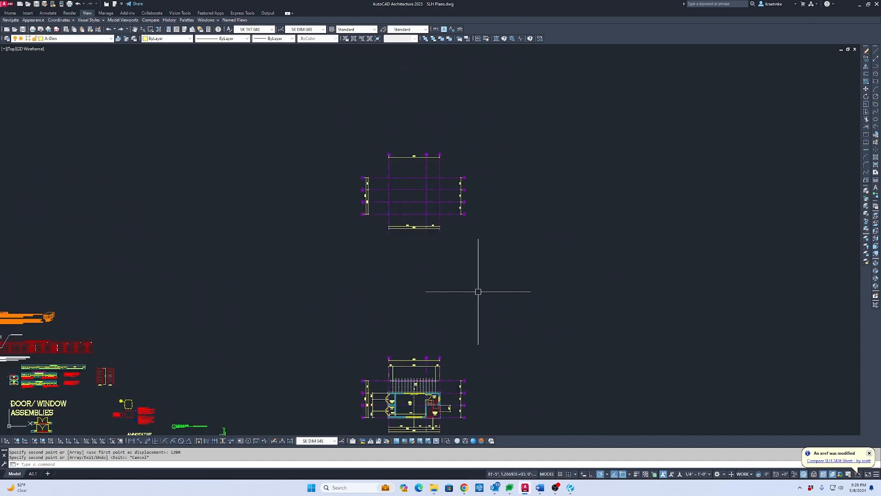
Copy the POOL HOUSE PLAN title and north arrow 1200 units straight up to sit below the copied grid.
{"action": "middle_click_drag", "start_coordinate": [455, 382], "coordinate": [455, 175]}
{"action": "scroll", "coordinate": [424, 241], "scroll_direction": "up", "scroll_amount": 4}
{"action": "scroll", "coordinate": [413, 234], "scroll_direction": "down", "scroll_amount": 1}
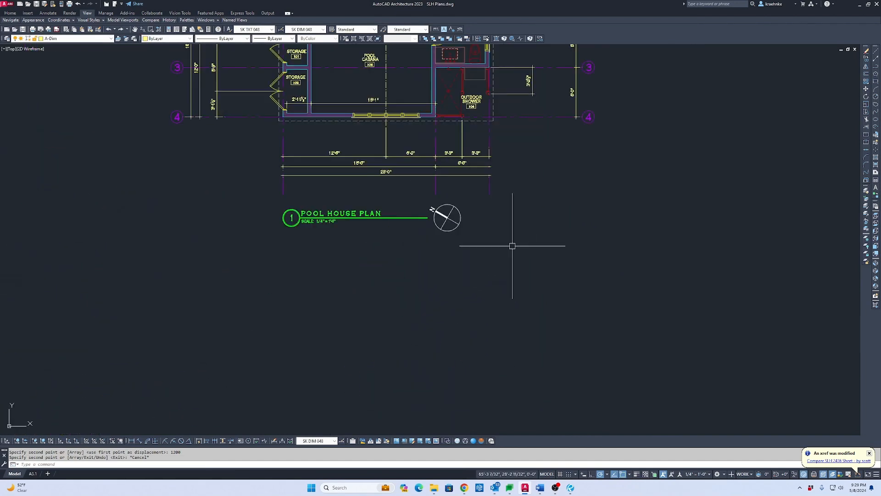
{"action": "left_click", "coordinate": [512, 246]}
{"action": "left_click", "coordinate": [269, 208]}
{"action": "type", "text": "c"}
{"action": "key", "text": "Return"}
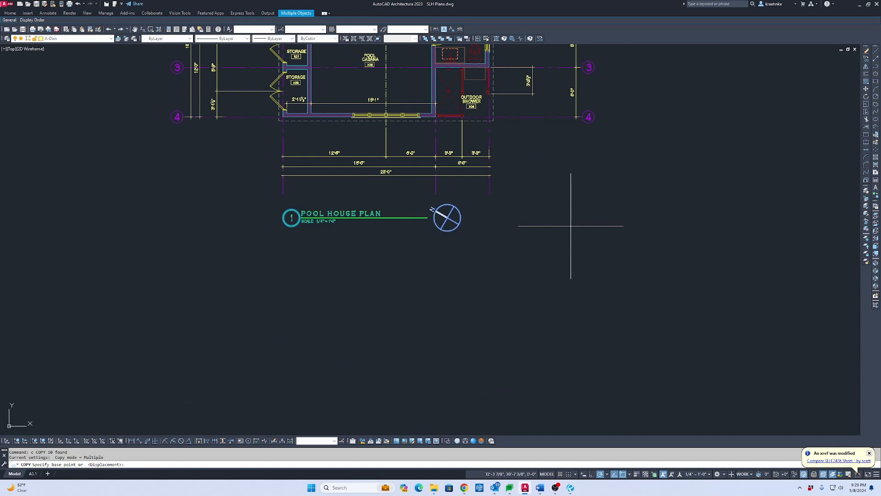
{"action": "left_click", "coordinate": [537, 224]}
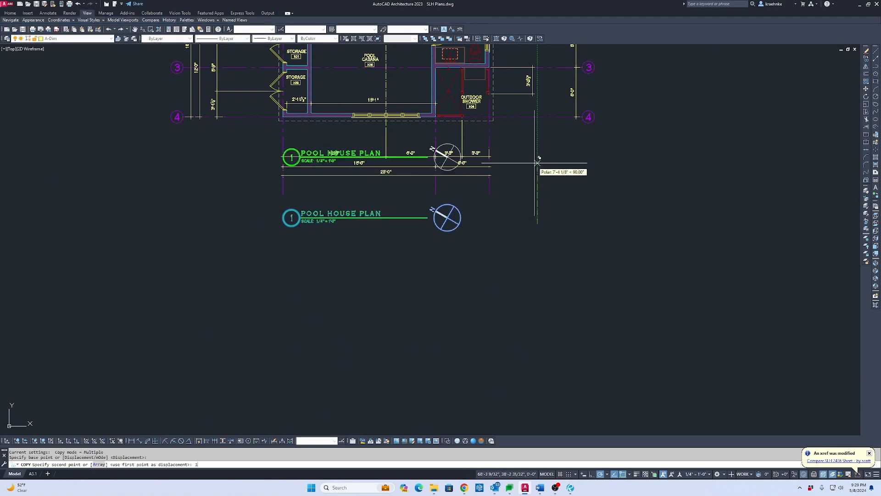
{"action": "type", "text": "1200"}
{"action": "key", "text": "Return"}
{"action": "key", "text": "Escape"}
{"action": "scroll", "coordinate": [450, 170], "scroll_direction": "down", "scroll_amount": 6}
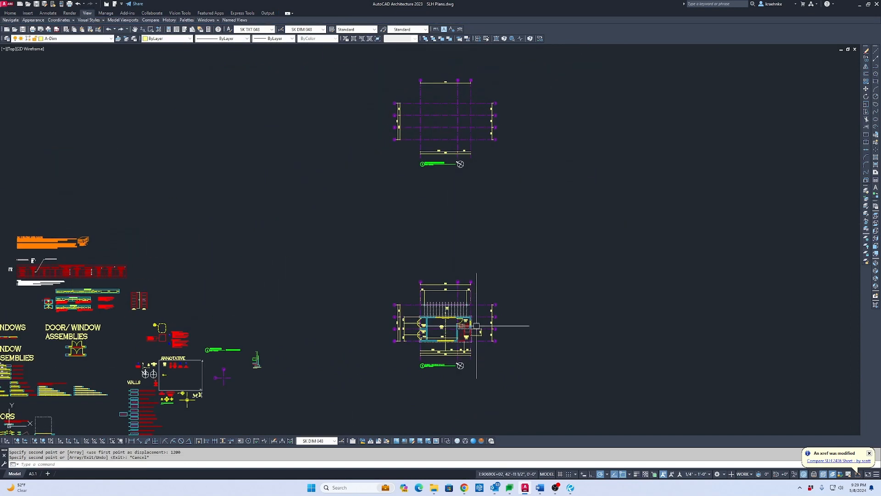
Change the copied title's text to ROOF PLAN.
{"action": "scroll", "coordinate": [439, 157], "scroll_direction": "up", "scroll_amount": 4}
{"action": "scroll", "coordinate": [438, 163], "scroll_direction": "up", "scroll_amount": 6}
{"action": "key", "text": "Escape"}
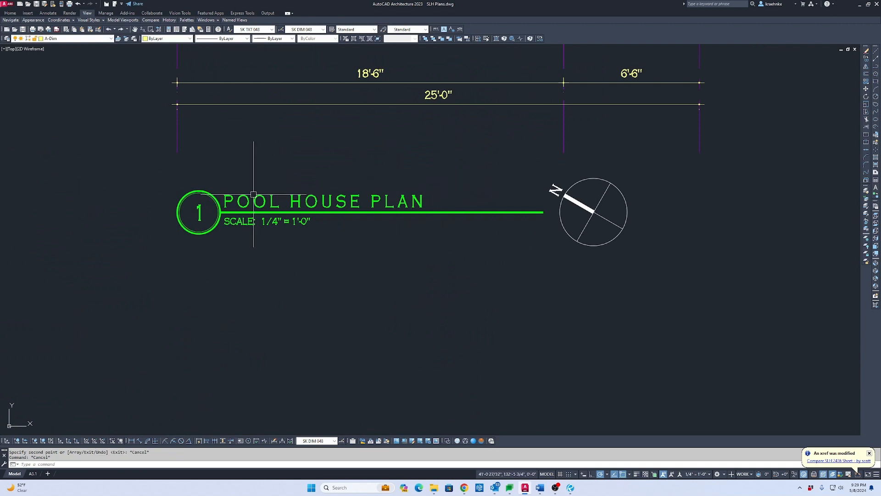
{"action": "key", "text": "Escape"}
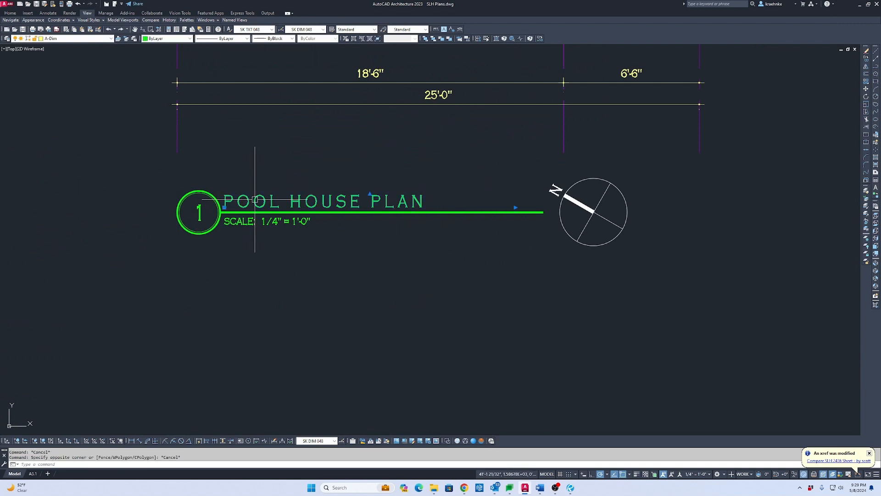
{"action": "left_click", "coordinate": [256, 201]}
{"action": "double_click", "coordinate": [344, 202]}
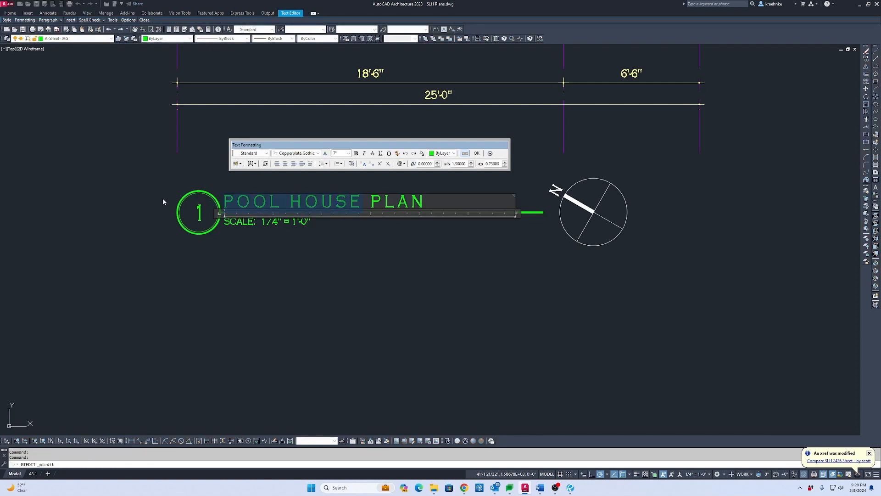
{"action": "type", "text": "ROOF"}
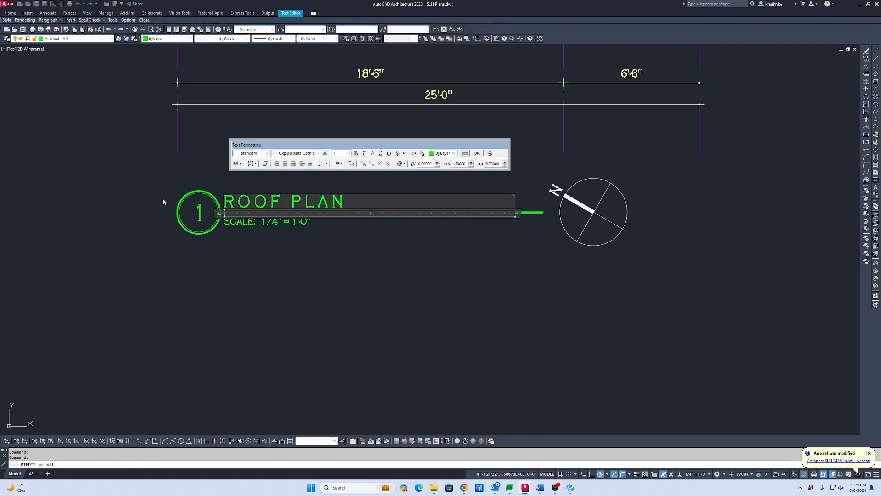
{"action": "key", "text": "ctrl+Return"}
{"action": "key", "text": "Escape"}
{"action": "key", "text": "Escape"}
{"action": "scroll", "coordinate": [580, 197], "scroll_direction": "down", "scroll_amount": 6}
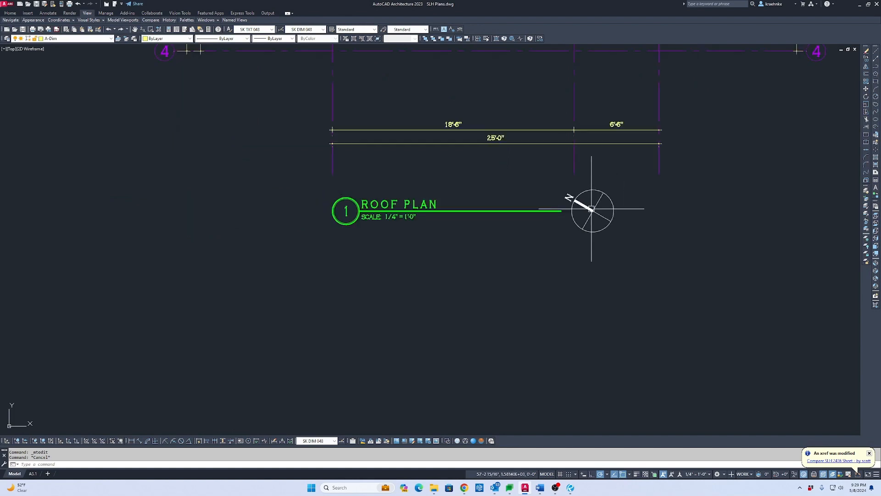
Begin a polyline at the pool house's outer corner at grid A/2, tracing the upper wall and the powder room's right wall down to grid 3.
{"action": "scroll", "coordinate": [525, 258], "scroll_direction": "down", "scroll_amount": 4}
{"action": "middle_click_drag", "start_coordinate": [525, 258], "coordinate": [425, 86]}
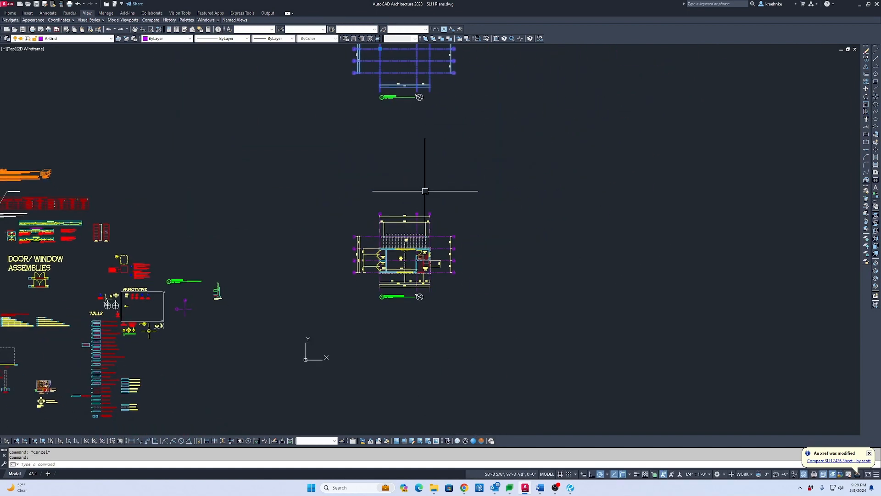
{"action": "scroll", "coordinate": [436, 280], "scroll_direction": "up", "scroll_amount": 8}
{"action": "key", "text": "Escape"}
{"action": "middle_click_drag", "start_coordinate": [334, 231], "coordinate": [471, 242]}
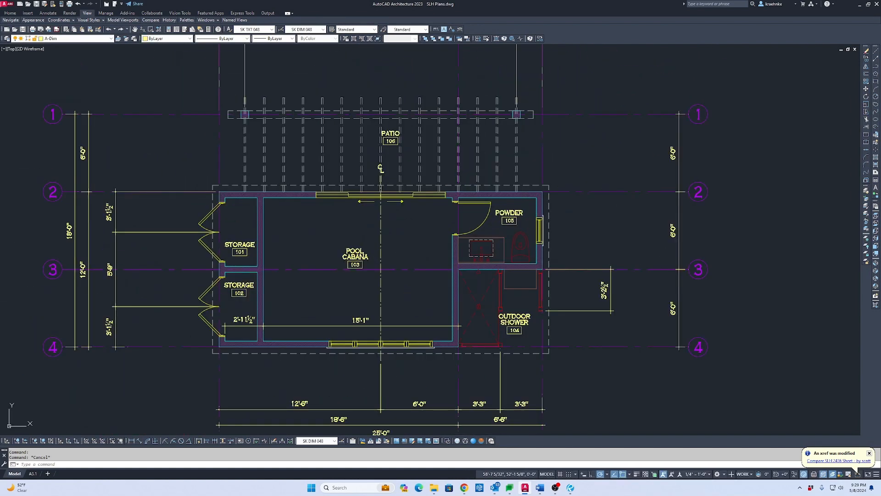
{"action": "scroll", "coordinate": [227, 166], "scroll_direction": "up", "scroll_amount": 2}
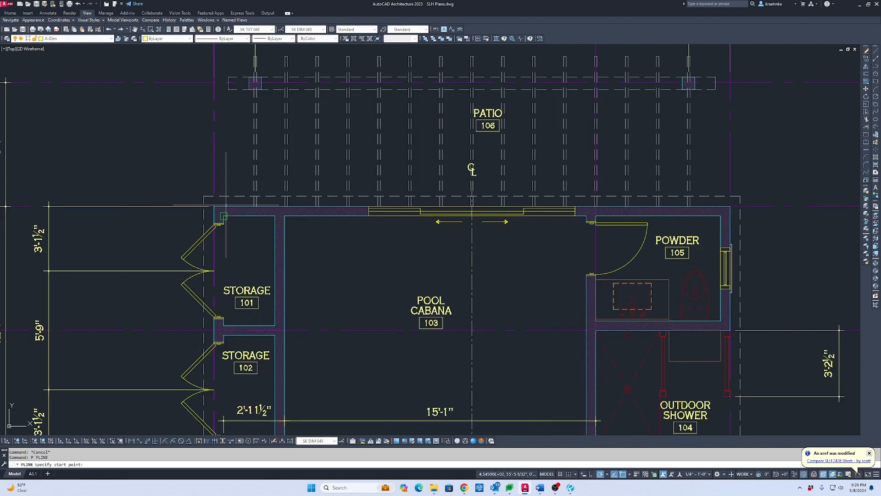
{"action": "left_click", "coordinate": [214, 207]}
{"action": "scroll", "coordinate": [216, 207], "scroll_direction": "down", "scroll_amount": 2}
{"action": "scroll", "coordinate": [436, 198], "scroll_direction": "up", "scroll_amount": 6}
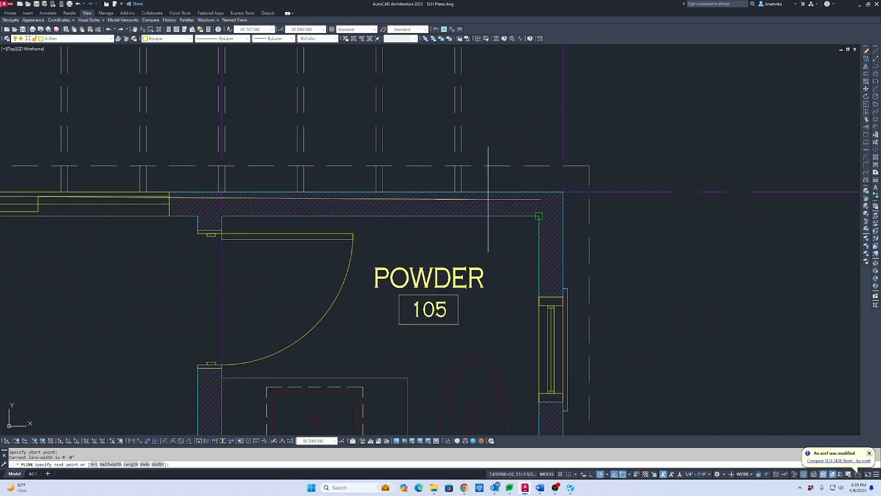
{"action": "left_click", "coordinate": [563, 192]}
{"action": "scroll", "coordinate": [558, 216], "scroll_direction": "down", "scroll_amount": 2}
{"action": "middle_click_drag", "start_coordinate": [559, 244], "coordinate": [515, 94]}
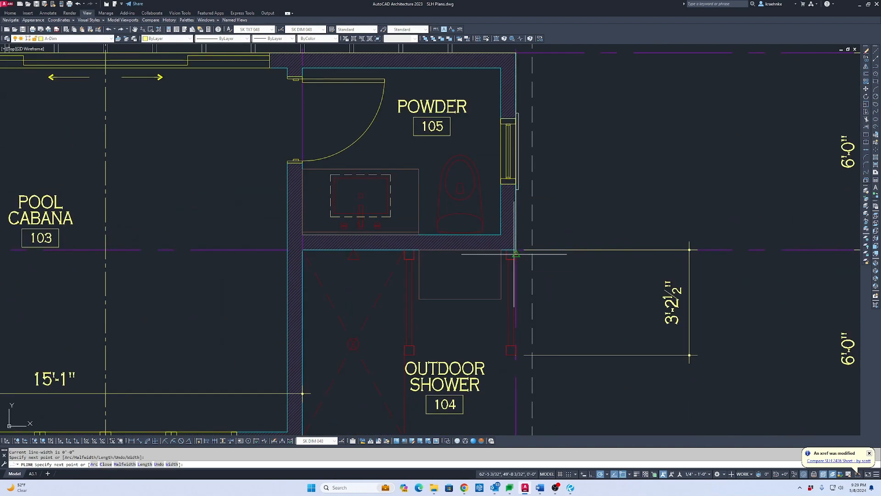
{"action": "scroll", "coordinate": [513, 252], "scroll_direction": "up", "scroll_amount": 4}
{"action": "left_click", "coordinate": [523, 247]}
Continue the polyline along the powder room's lower wall, down to grid 4 and across to grid A, and close the building outline.
{"action": "scroll", "coordinate": [523, 247], "scroll_direction": "down", "scroll_amount": 3}
{"action": "scroll", "coordinate": [334, 243], "scroll_direction": "up", "scroll_amount": 2}
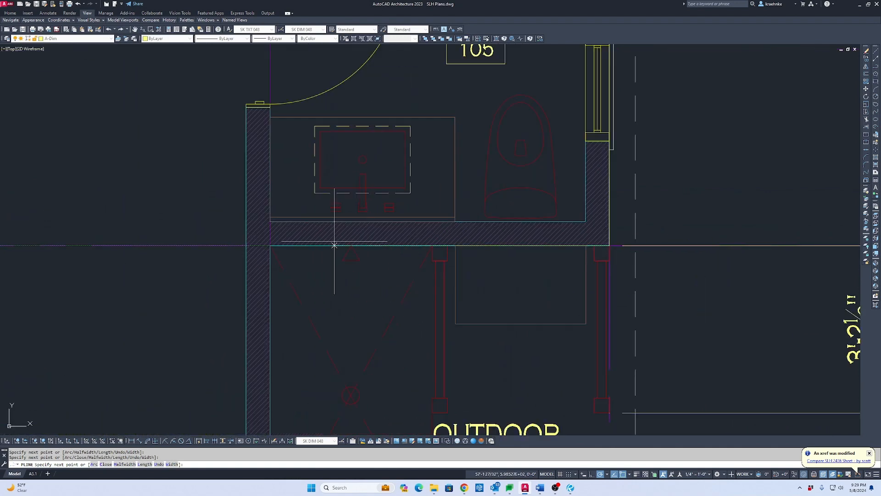
{"action": "left_click", "coordinate": [270, 245]}
{"action": "scroll", "coordinate": [270, 245], "scroll_direction": "down", "scroll_amount": 3}
{"action": "scroll", "coordinate": [433, 275], "scroll_direction": "up", "scroll_amount": 4}
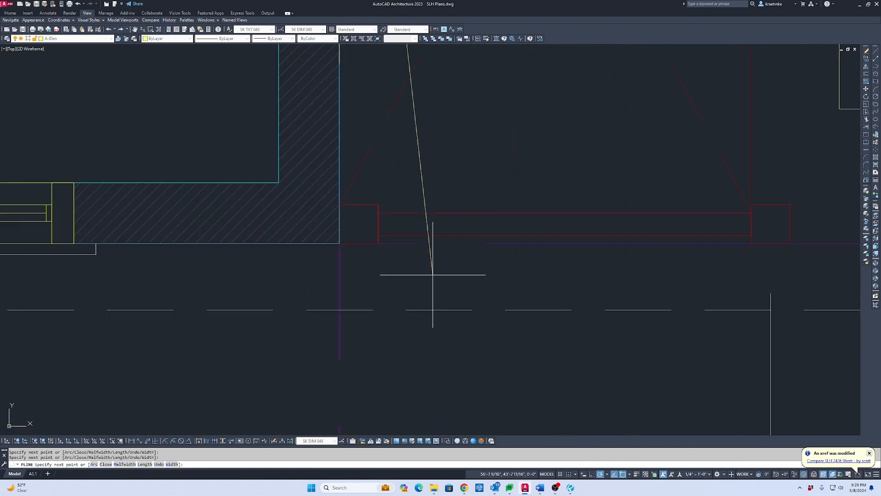
{"action": "left_click", "coordinate": [338, 245]}
{"action": "scroll", "coordinate": [339, 244], "scroll_direction": "down", "scroll_amount": 3}
{"action": "scroll", "coordinate": [537, 296], "scroll_direction": "up", "scroll_amount": 5}
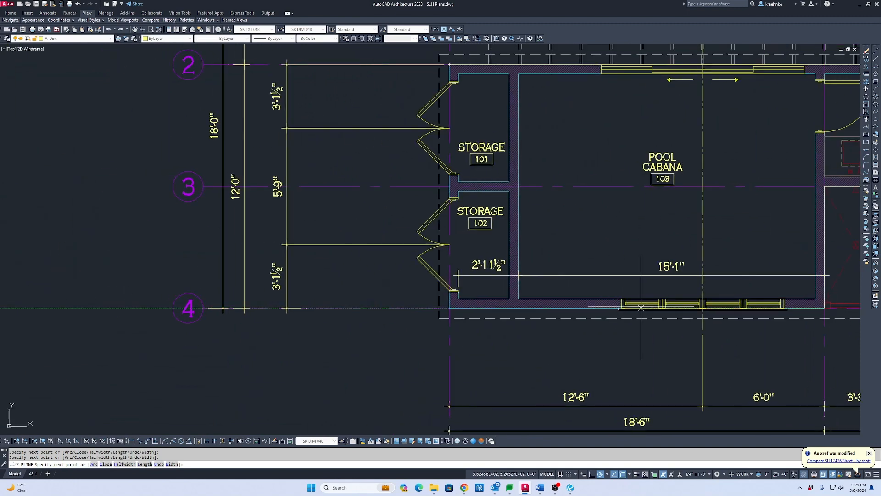
{"action": "left_click", "coordinate": [519, 295]}
{"action": "scroll", "coordinate": [519, 295], "scroll_direction": "down", "scroll_amount": 3}
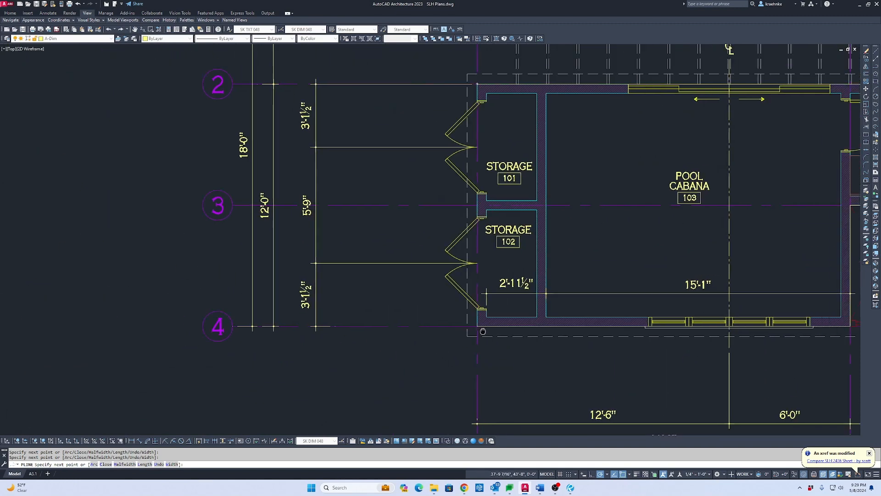
{"action": "middle_click_drag", "start_coordinate": [483, 327], "coordinate": [348, 357]}
{"action": "type", "text": "C"}
{"action": "key", "text": "Return"}
{"action": "key", "text": "Escape"}
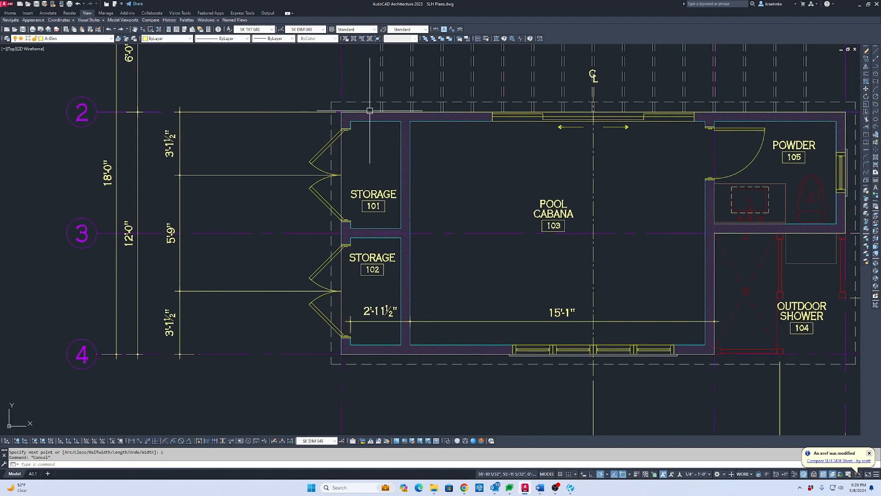
Move the traced pool house outline polyline to the A-Area layer.
{"action": "left_click", "coordinate": [369, 111]}
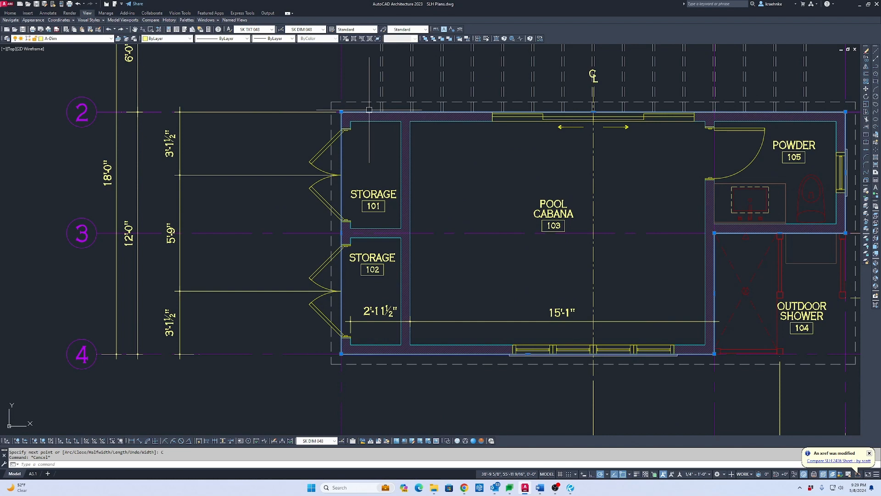
{"action": "left_click", "coordinate": [81, 38]}
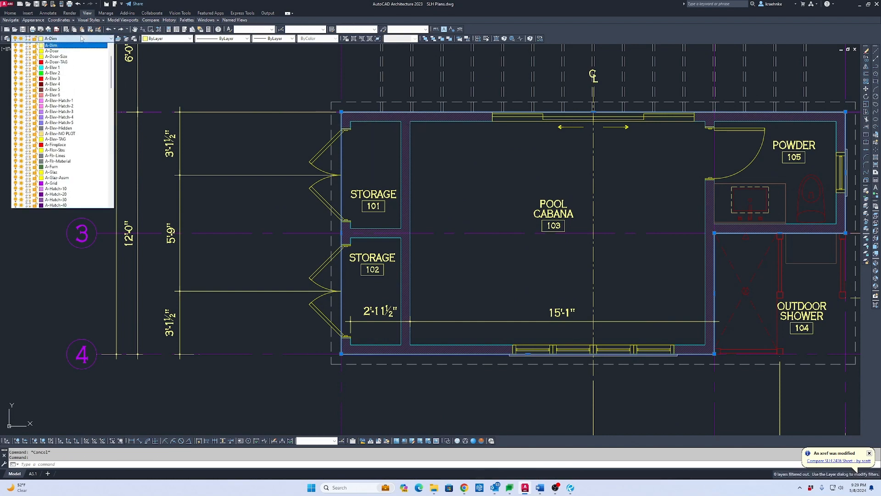
{"action": "scroll", "coordinate": [79, 56], "scroll_direction": "up", "scroll_amount": 3}
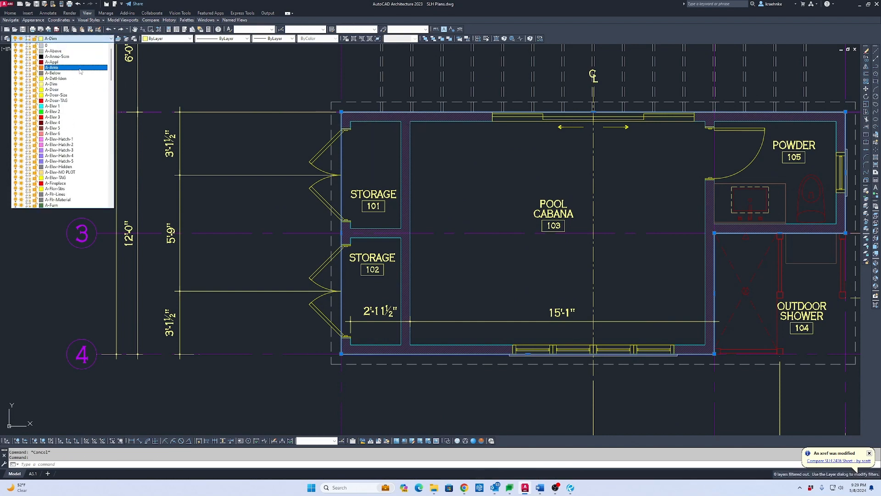
{"action": "left_click", "coordinate": [81, 68]}
{"action": "scroll", "coordinate": [356, 309], "scroll_direction": "down", "scroll_amount": 5}
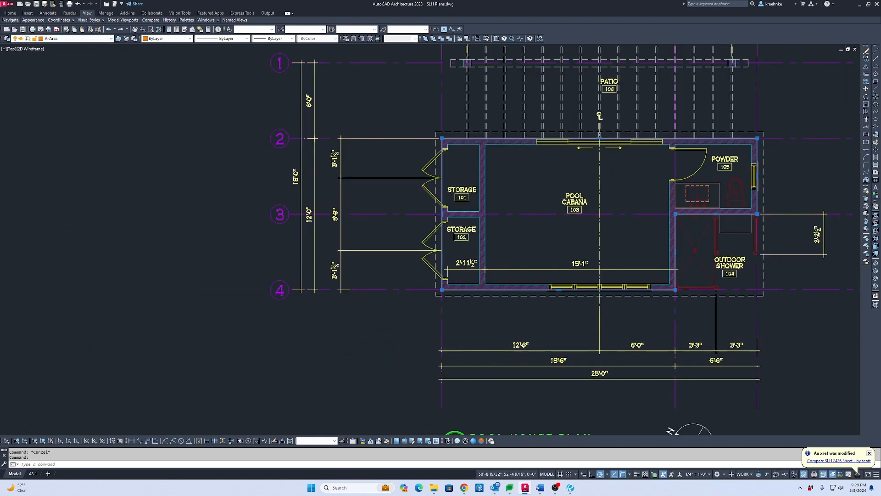
Copy the building outline 1200 units straight up onto the roof plan's grid.
{"action": "type", "text": "c"}
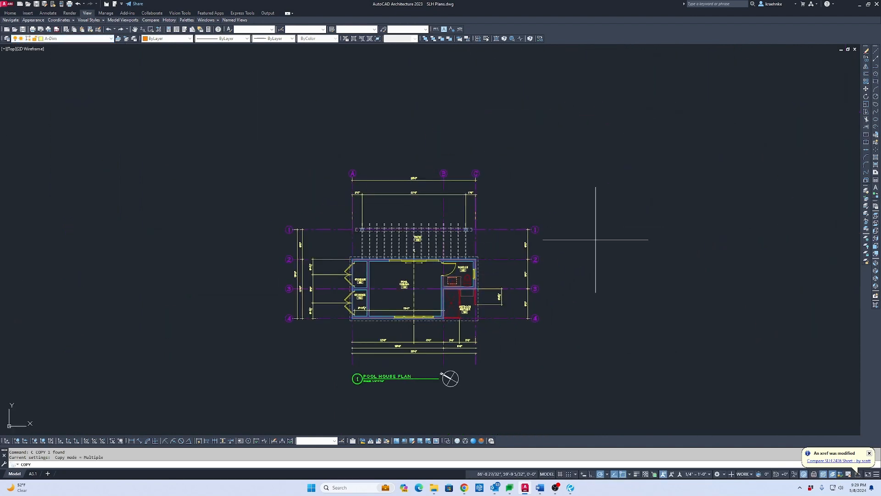
{"action": "left_click", "coordinate": [576, 238]}
{"action": "scroll", "coordinate": [576, 203], "scroll_direction": "down", "scroll_amount": 2}
{"action": "middle_click_drag", "start_coordinate": [573, 206], "coordinate": [554, 276]}
{"action": "scroll", "coordinate": [553, 266], "scroll_direction": "up", "scroll_amount": 1}
{"action": "middle_click_drag", "start_coordinate": [558, 108], "coordinate": [543, 208]}
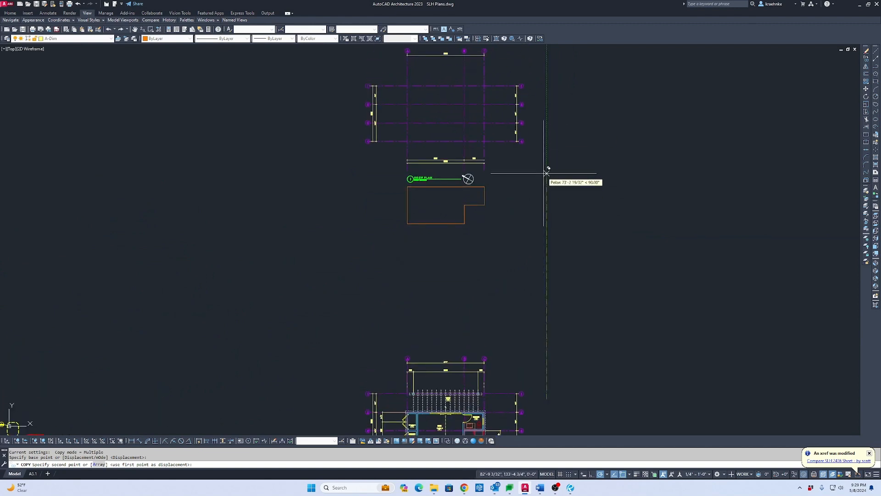
{"action": "type", "text": "1200"}
{"action": "key", "text": "Return"}
{"action": "key", "text": "Escape"}
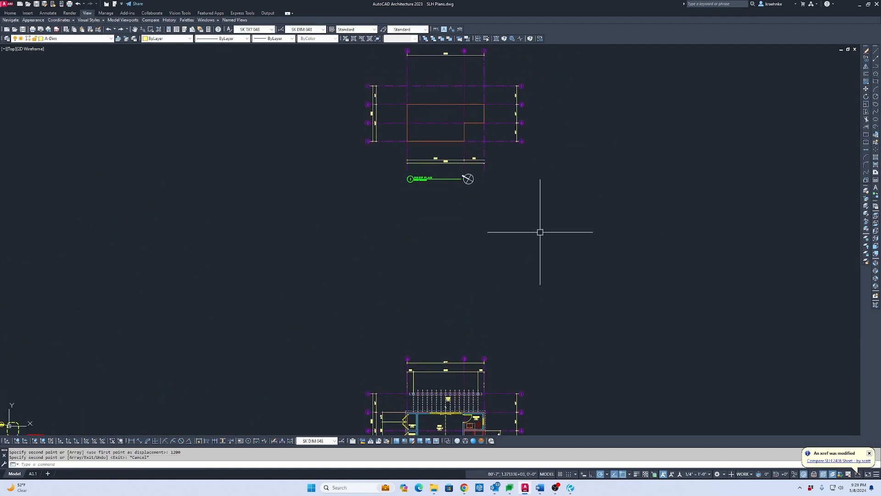
Copy the dashed roof overhang outline and the patio's rafters, beam, posts and room tag 1200 units straight up onto the roof plan.
{"action": "middle_click_drag", "start_coordinate": [532, 363], "coordinate": [523, 212]}
{"action": "scroll", "coordinate": [497, 258], "scroll_direction": "up", "scroll_amount": 8}
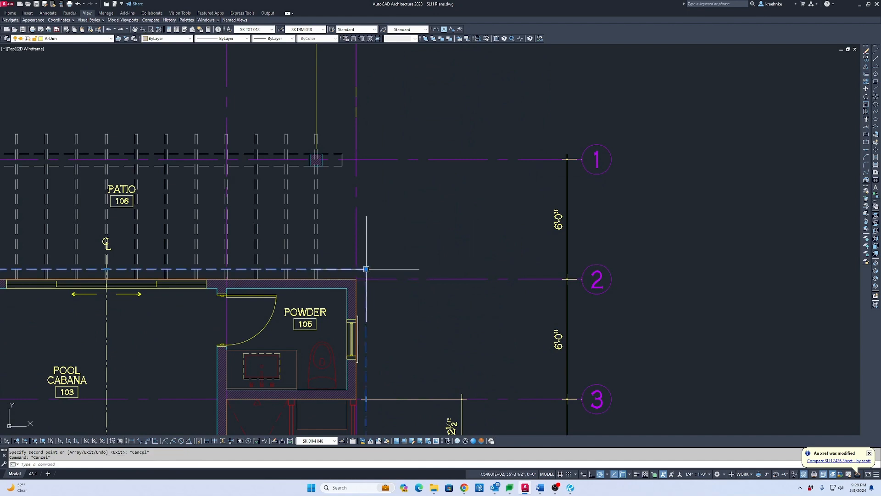
{"action": "middle_click_drag", "start_coordinate": [324, 230], "coordinate": [537, 227]}
{"action": "left_click", "coordinate": [547, 226]}
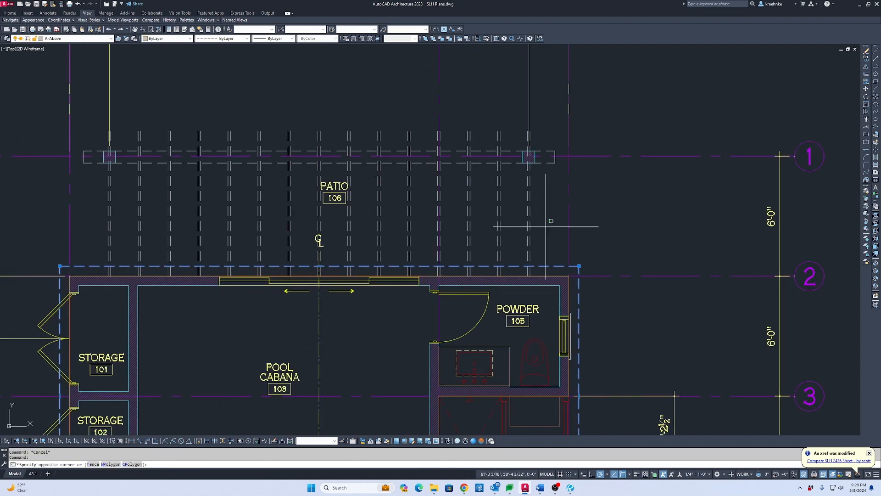
{"action": "left_click", "coordinate": [52, 153]}
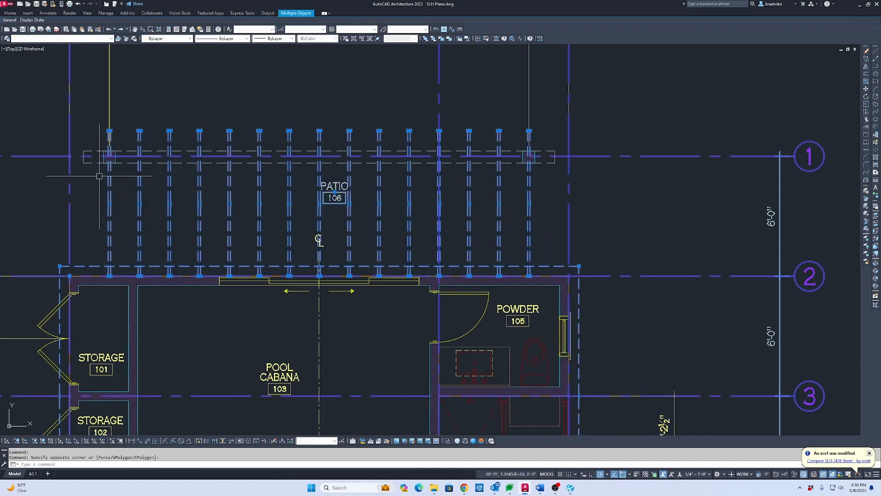
{"action": "left_click", "coordinate": [596, 188]}
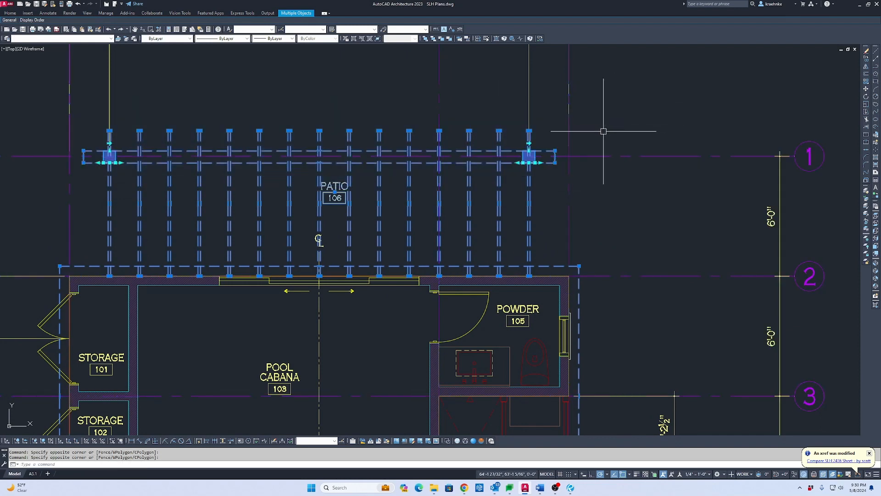
{"action": "scroll", "coordinate": [587, 133], "scroll_direction": "down", "scroll_amount": 6}
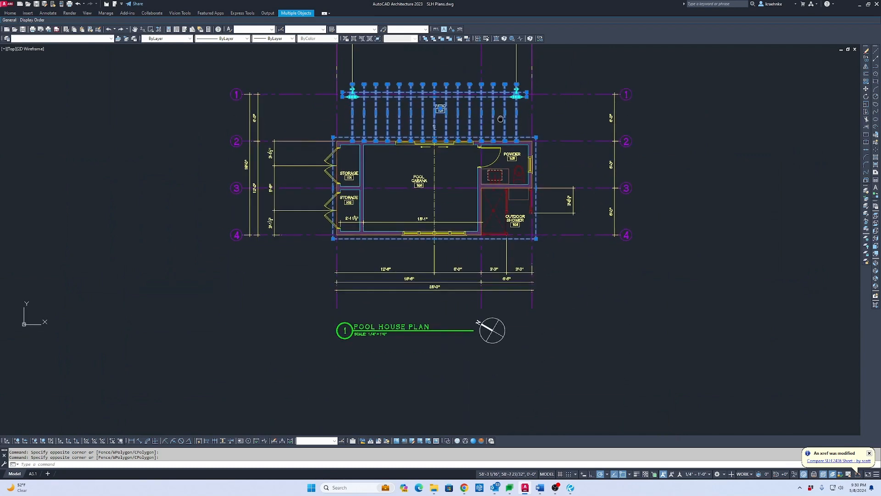
{"action": "scroll", "coordinate": [458, 335], "scroll_direction": "up", "scroll_amount": 2}
{"action": "type", "text": "co"}
{"action": "key", "text": "space"}
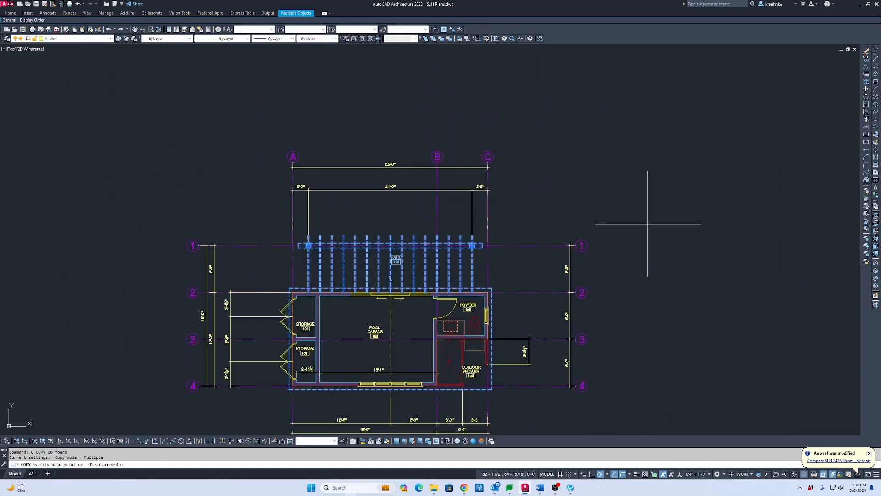
{"action": "left_click", "coordinate": [648, 207]}
{"action": "scroll", "coordinate": [647, 182], "scroll_direction": "down", "scroll_amount": 4}
{"action": "scroll", "coordinate": [624, 176], "scroll_direction": "down", "scroll_amount": 2}
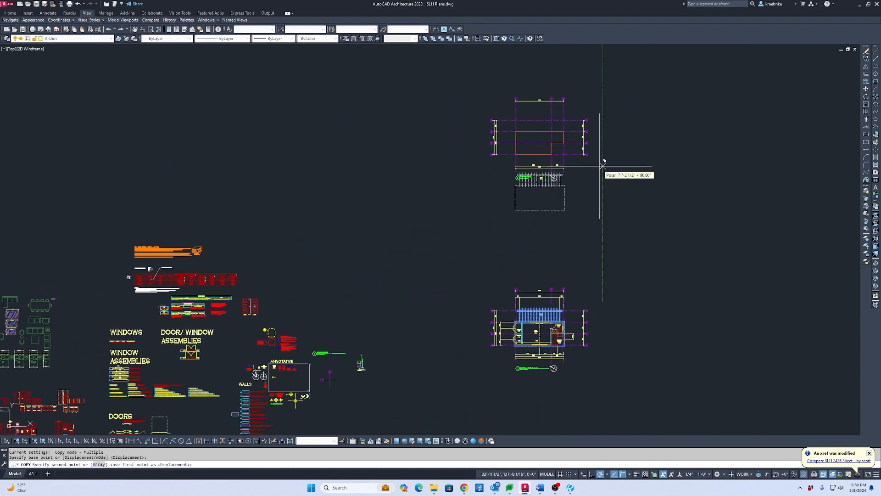
{"action": "type", "text": "1200"}
{"action": "key", "text": "Return"}
{"action": "key", "text": "Escape"}
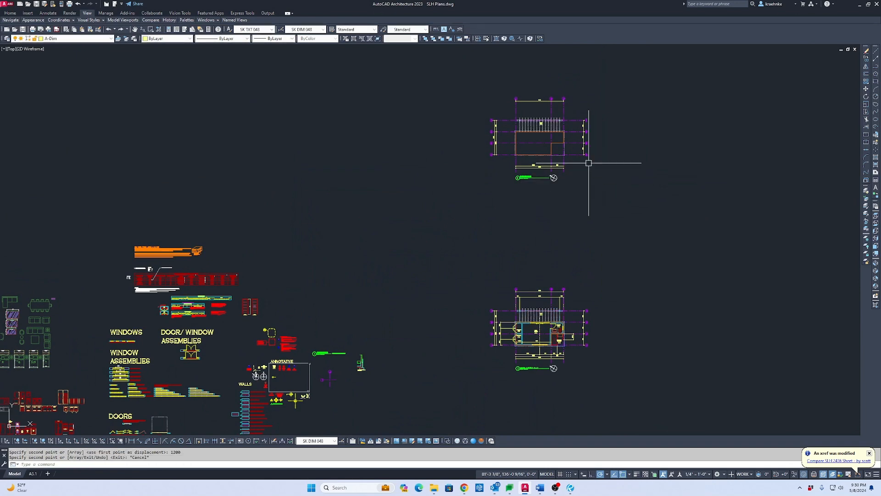
Delete the copied PATIO 106 room tag from the roof plan.
{"action": "scroll", "coordinate": [590, 154], "scroll_direction": "up", "scroll_amount": 6}
{"action": "scroll", "coordinate": [544, 153], "scroll_direction": "down", "scroll_amount": 4}
{"action": "scroll", "coordinate": [515, 144], "scroll_direction": "up", "scroll_amount": 4}
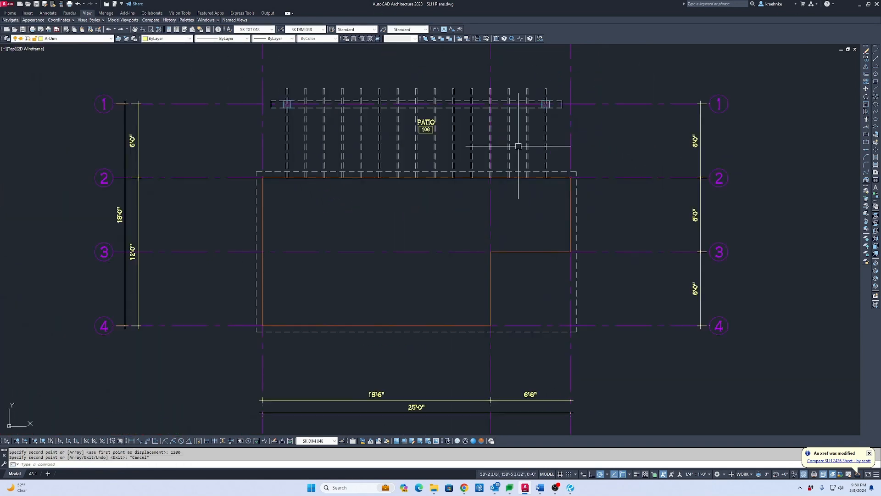
{"action": "left_click", "coordinate": [548, 136]}
{"action": "key", "text": "Escape"}
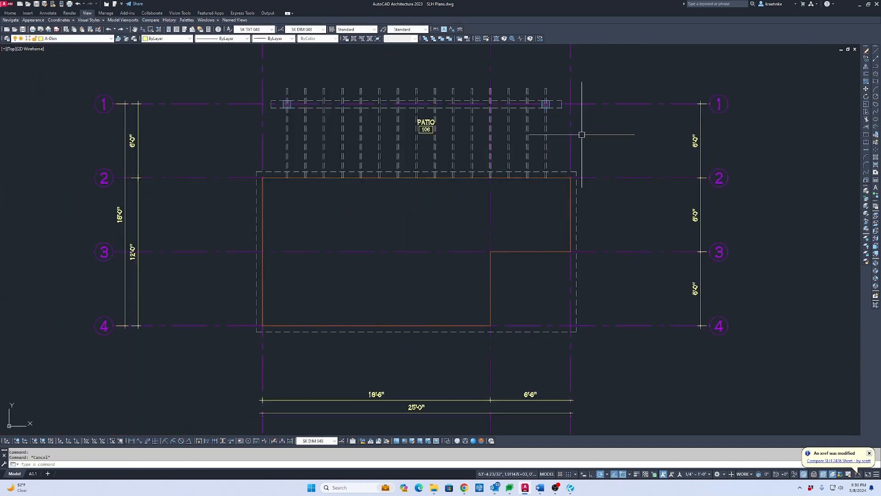
{"action": "left_click", "coordinate": [425, 121]}
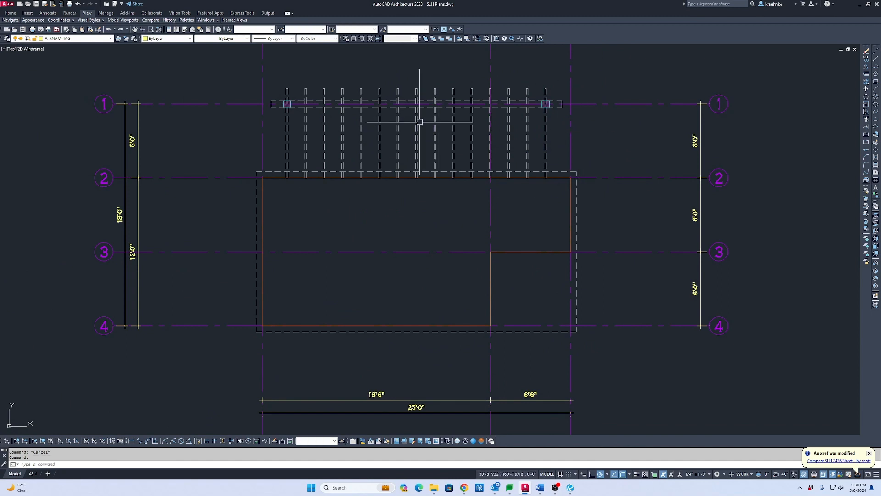
{"action": "key", "text": "Escape"}
{"action": "type", "text": "p"}
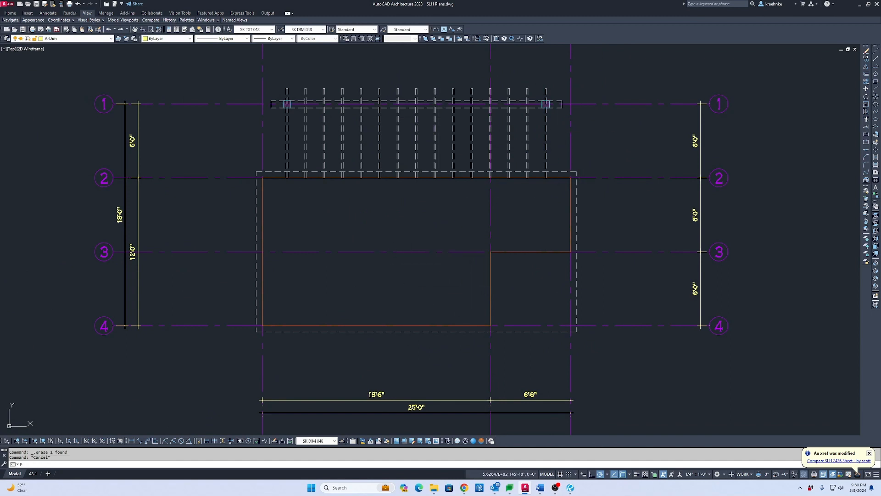
{"action": "key", "text": "Return"}
{"action": "scroll", "coordinate": [345, 77], "scroll_direction": "down", "scroll_amount": 2}
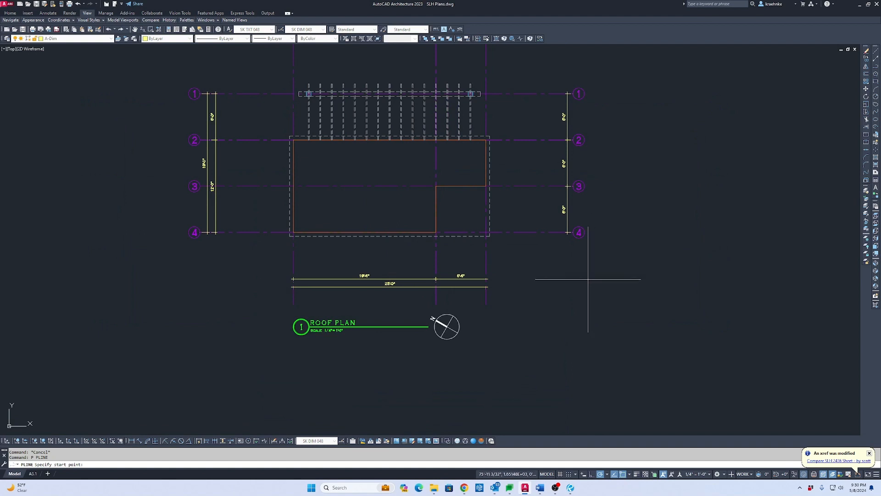
{"action": "key", "text": "Escape"}
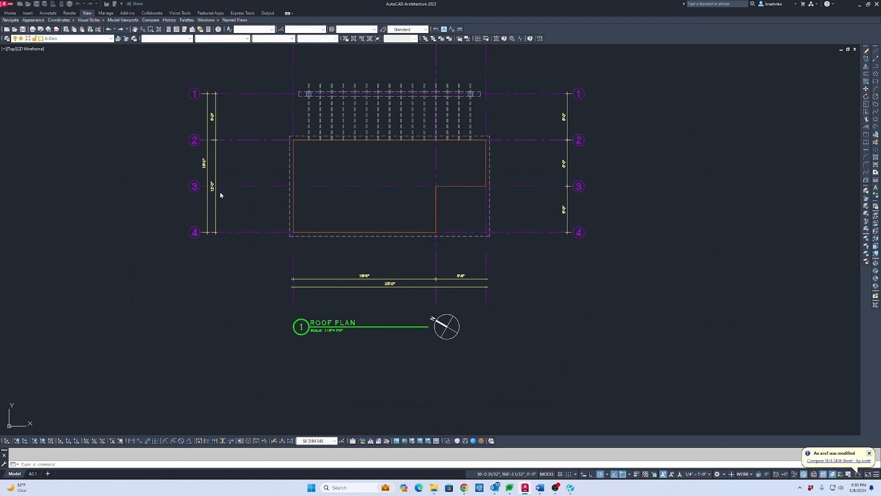
{"action": "key", "text": "ctrl+o"}
{"action": "key", "text": "Escape"}
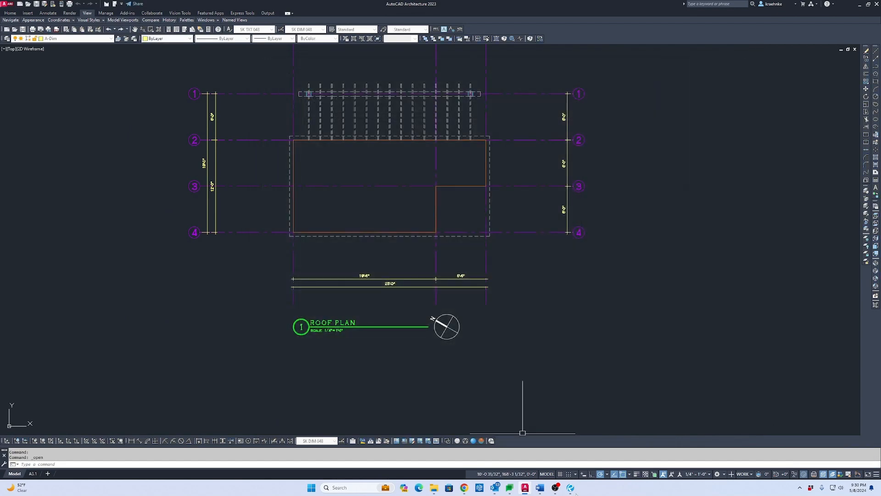
Switch to the SLH Progress 5-7-2024 PDF in Bluebeam Revu, examine the roof on the A4.1 elevations, and return to the AutoCAD drawing.
{"action": "left_click", "coordinate": [570, 487]}
{"action": "scroll", "coordinate": [400, 215], "scroll_direction": "down", "scroll_amount": 3}
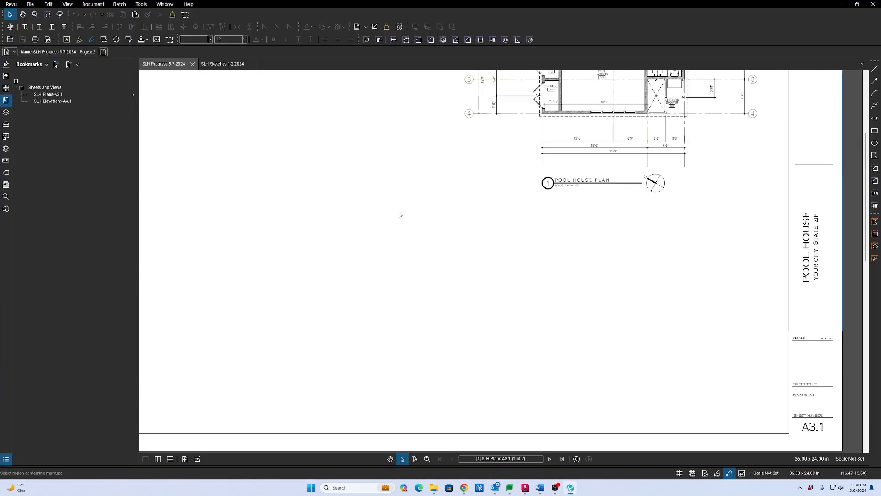
{"action": "scroll", "coordinate": [436, 229], "scroll_direction": "down", "scroll_amount": 3}
{"action": "scroll", "coordinate": [488, 265], "scroll_direction": "down", "scroll_amount": 3}
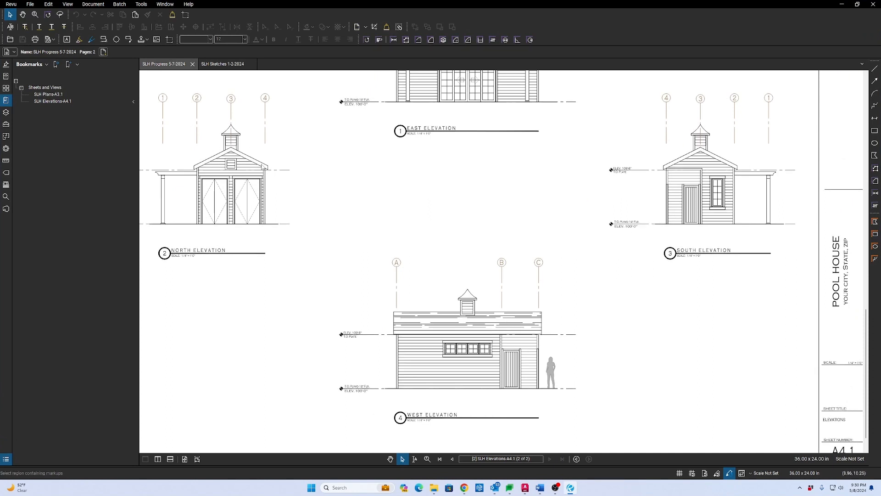
{"action": "left_click", "coordinate": [841, 6]}
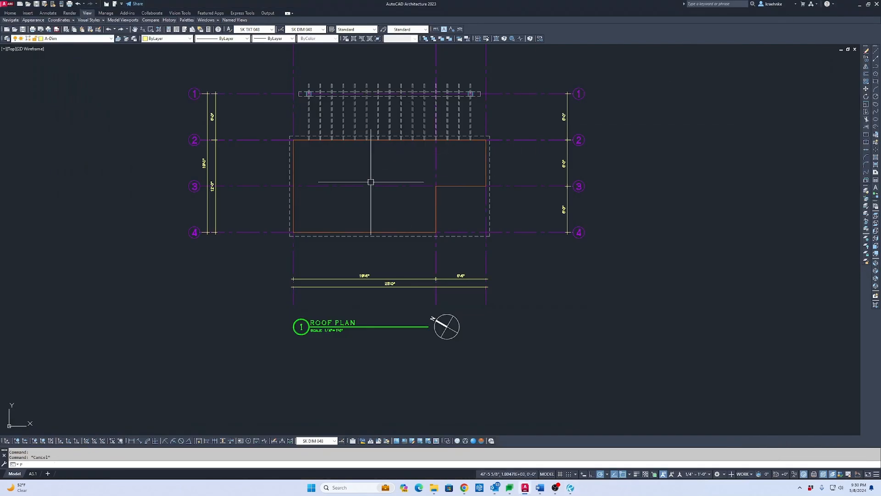
Draw the roof ridge as a polyline along grid 3, from the midpoint of the overhang's grid A side to the midpoint of its opposite side.
{"action": "type", "text": "PL"}
{"action": "key", "text": "Return"}
{"action": "scroll", "coordinate": [286, 171], "scroll_direction": "up", "scroll_amount": 6}
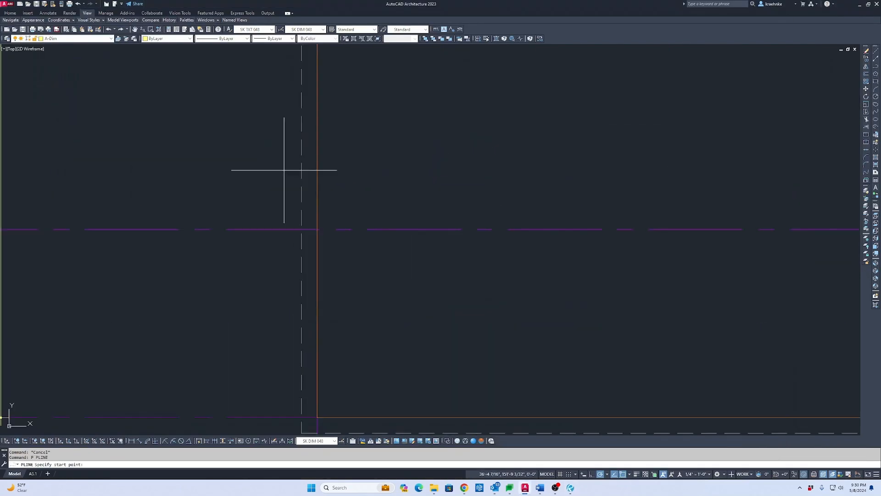
{"action": "left_click", "coordinate": [303, 194]}
{"action": "scroll", "coordinate": [415, 207], "scroll_direction": "down", "scroll_amount": 4}
{"action": "middle_click_drag", "start_coordinate": [417, 208], "coordinate": [258, 201]}
{"action": "scroll", "coordinate": [473, 202], "scroll_direction": "up", "scroll_amount": 2}
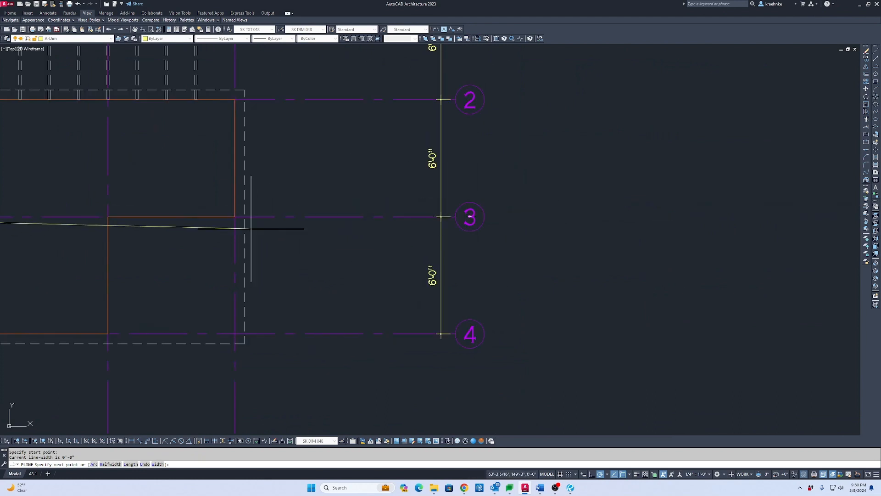
{"action": "left_click", "coordinate": [248, 225]}
{"action": "key", "text": "Escape"}
{"action": "key", "text": "Escape"}
Move the ridge line and the roof overhang outline to the A-Roof layer.
{"action": "scroll", "coordinate": [264, 232], "scroll_direction": "down", "scroll_amount": 3}
{"action": "scroll", "coordinate": [391, 232], "scroll_direction": "up", "scroll_amount": 6}
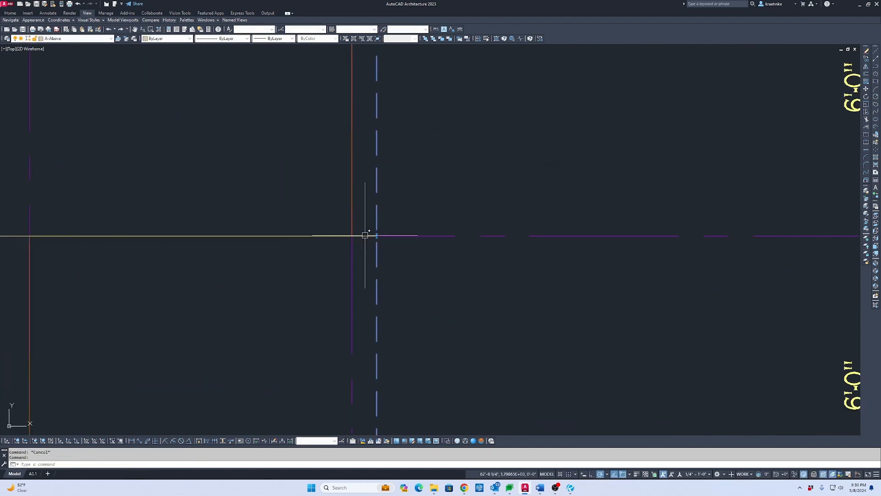
{"action": "left_click", "coordinate": [365, 235]}
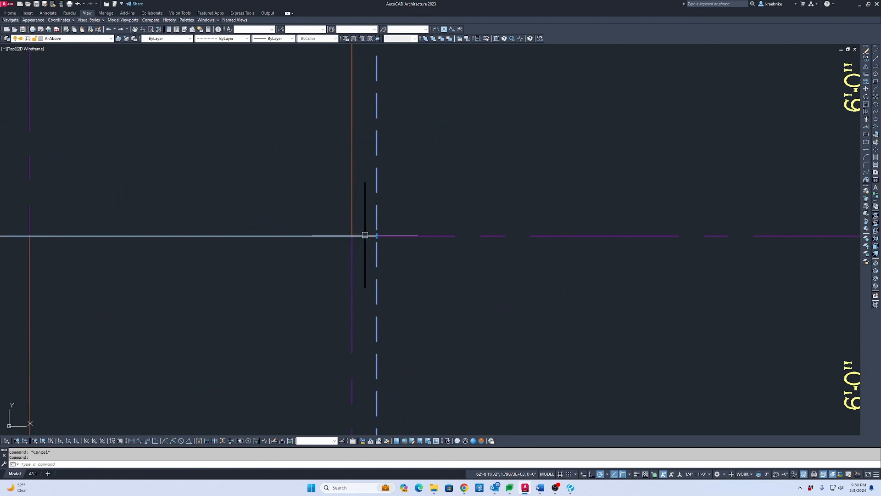
{"action": "left_click", "coordinate": [90, 40]}
{"action": "scroll", "coordinate": [100, 115], "scroll_direction": "down", "scroll_amount": 6}
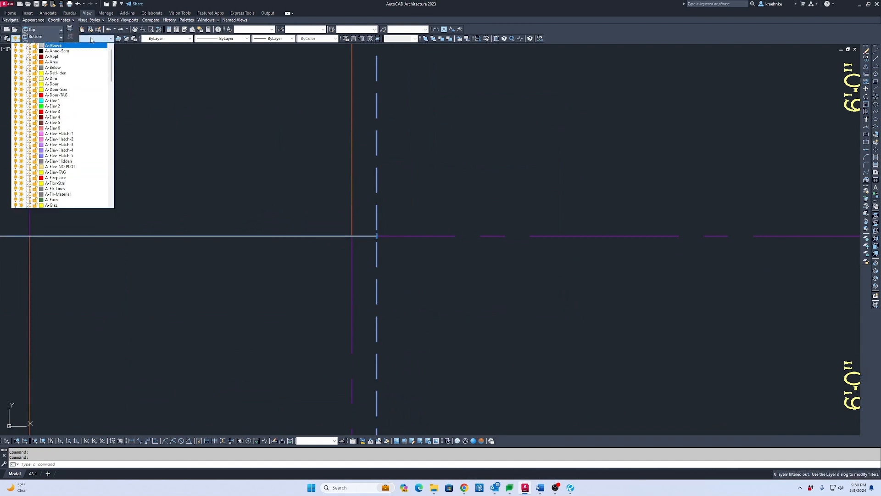
{"action": "scroll", "coordinate": [101, 179], "scroll_direction": "down", "scroll_amount": 5}
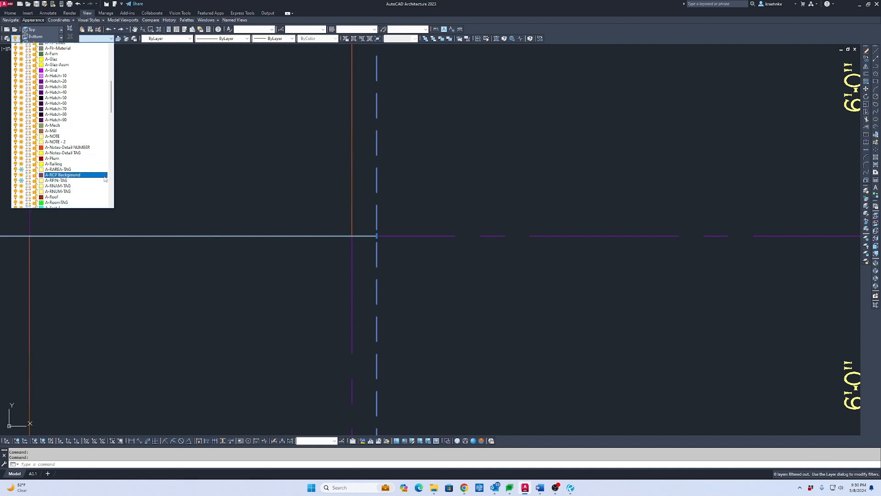
{"action": "scroll", "coordinate": [98, 185], "scroll_direction": "down", "scroll_amount": 5}
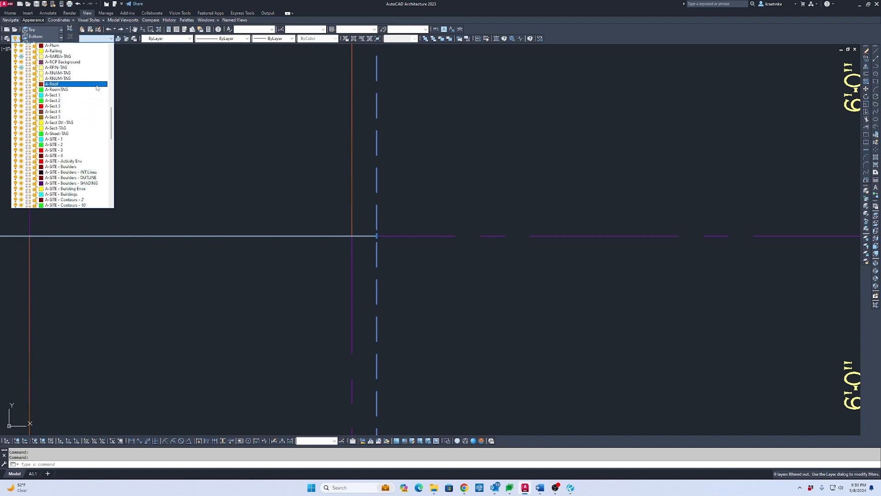
{"action": "left_click", "coordinate": [97, 85]}
{"action": "scroll", "coordinate": [352, 198], "scroll_direction": "down", "scroll_amount": 4}
{"action": "middle_click_drag", "start_coordinate": [352, 197], "coordinate": [480, 242]}
{"action": "scroll", "coordinate": [502, 229], "scroll_direction": "up", "scroll_amount": 2}
{"action": "key", "text": "Escape"}
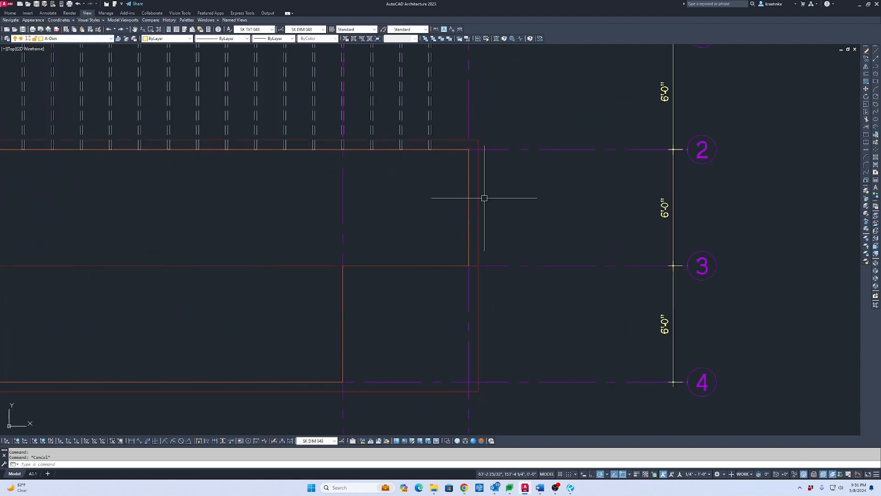
Move the building outline inside the roof overhang to the A-Below layer.
{"action": "left_click", "coordinate": [469, 209]}
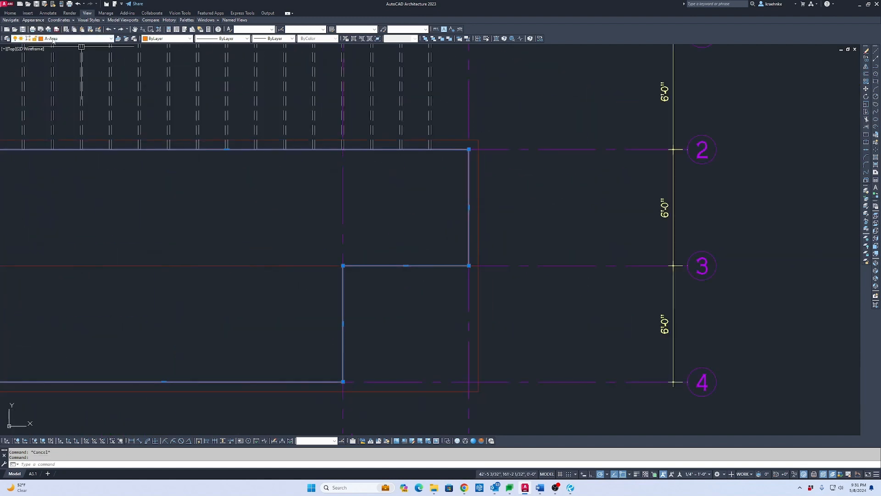
{"action": "left_click", "coordinate": [71, 38]}
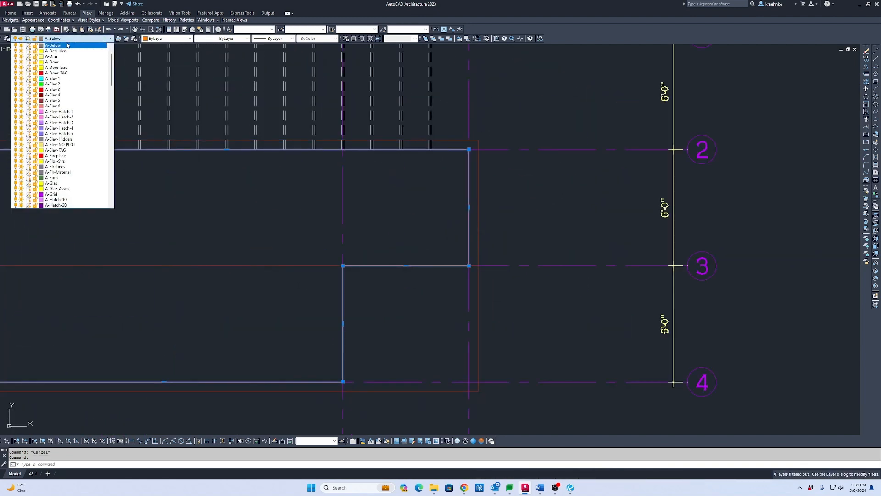
{"action": "left_click", "coordinate": [67, 47]}
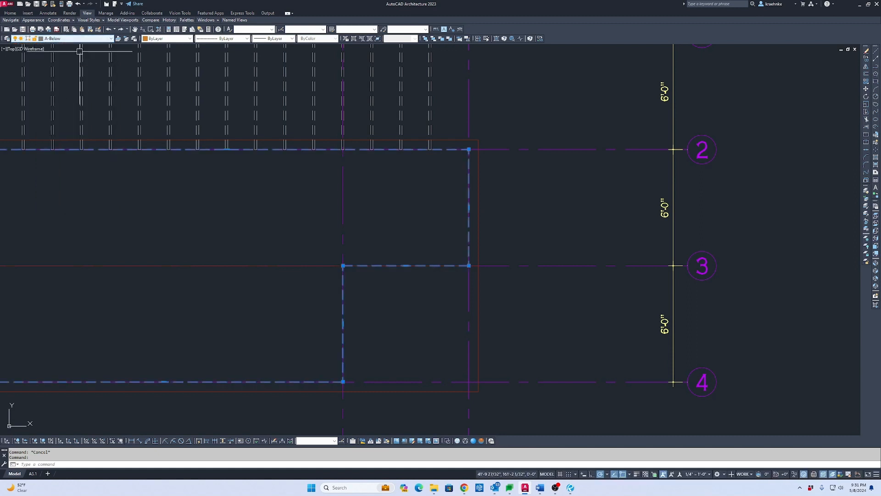
{"action": "scroll", "coordinate": [286, 147], "scroll_direction": "down", "scroll_amount": 2}
{"action": "key", "text": "Escape"}
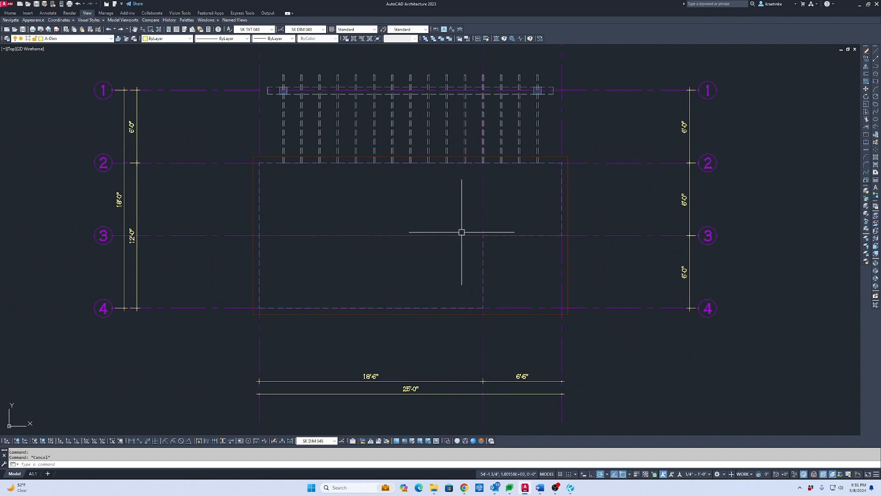
Open SLH Elevations.dwg from the Drawings folder and switch it to model space.
{"action": "scroll", "coordinate": [454, 248], "scroll_direction": "down", "scroll_amount": 5}
{"action": "scroll", "coordinate": [441, 294], "scroll_direction": "up", "scroll_amount": 4}
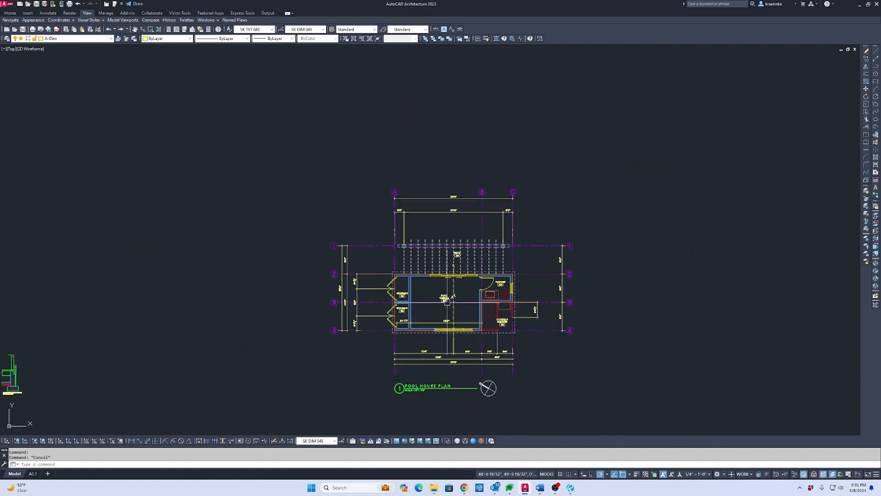
{"action": "scroll", "coordinate": [441, 294], "scroll_direction": "down", "scroll_amount": 2}
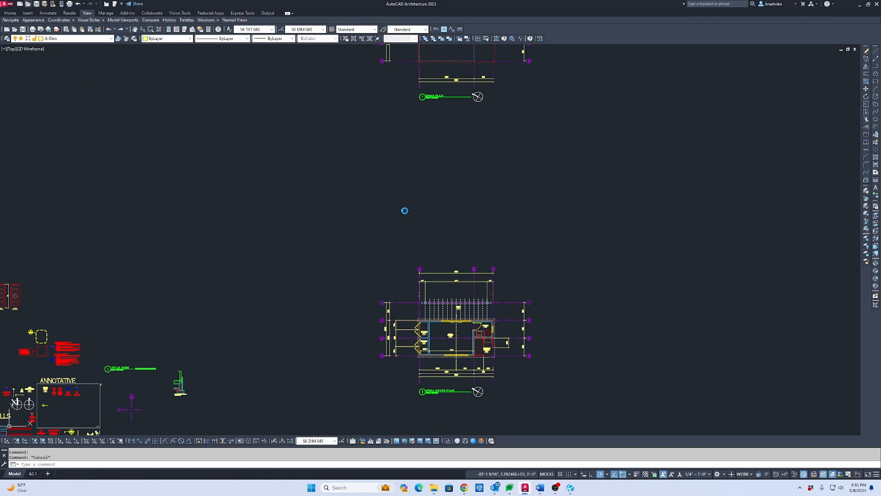
{"action": "key", "text": "ctrl+o"}
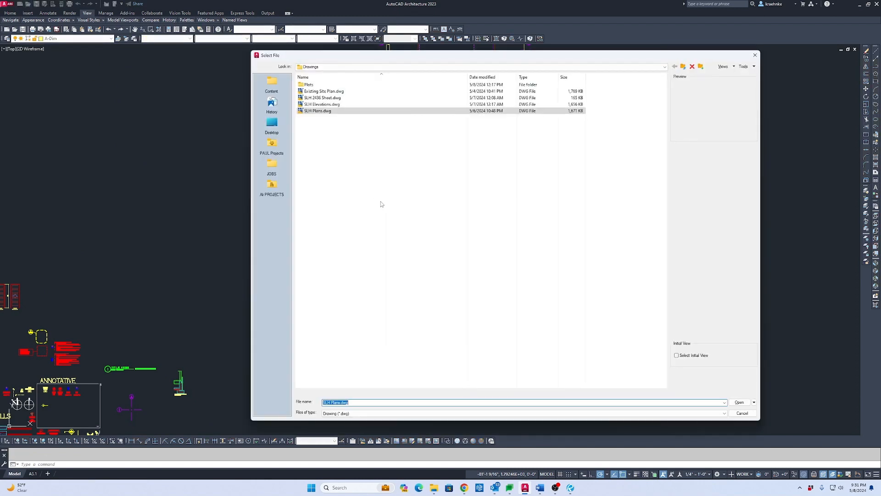
{"action": "left_click", "coordinate": [320, 105]}
{"action": "double_click", "coordinate": [318, 106]}
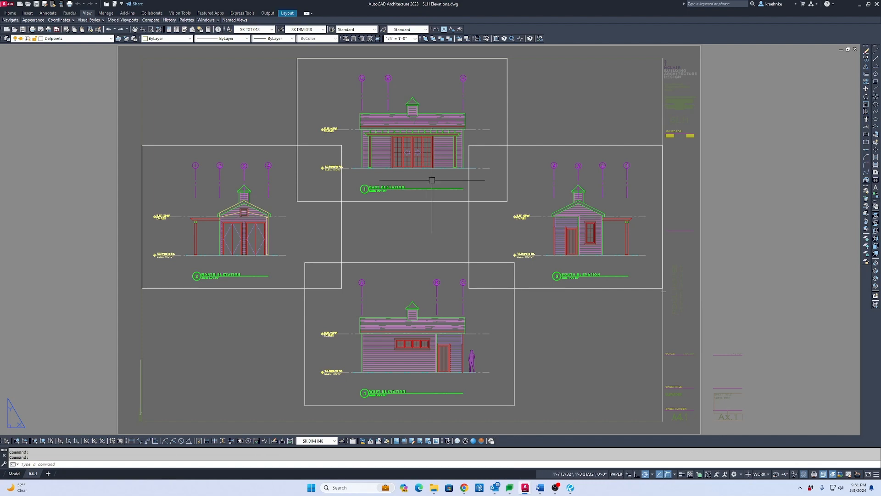
{"action": "left_click", "coordinate": [14, 475]}
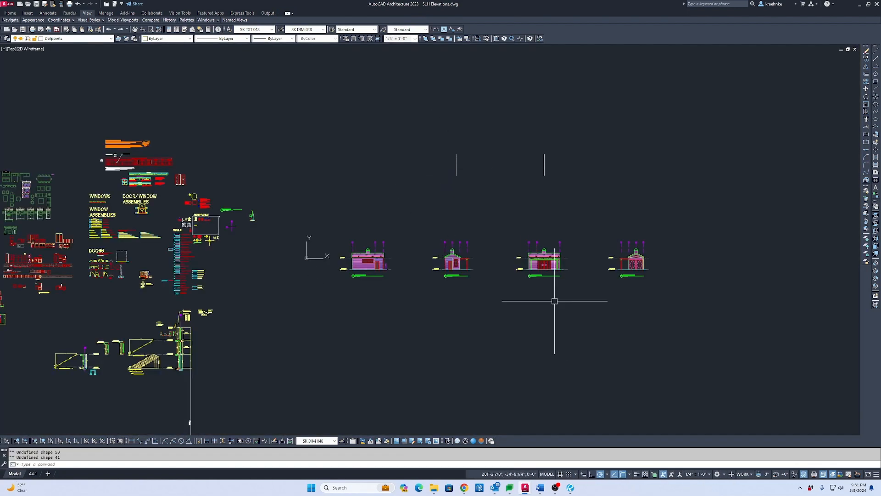
Measure the cupola's width on the East Elevation with a linear dimension, without placing the dimension.
{"action": "scroll", "coordinate": [550, 285], "scroll_direction": "up", "scroll_amount": 15}
{"action": "type", "text": "d"}
{"action": "key", "text": "Return"}
{"action": "left_click", "coordinate": [494, 122]}
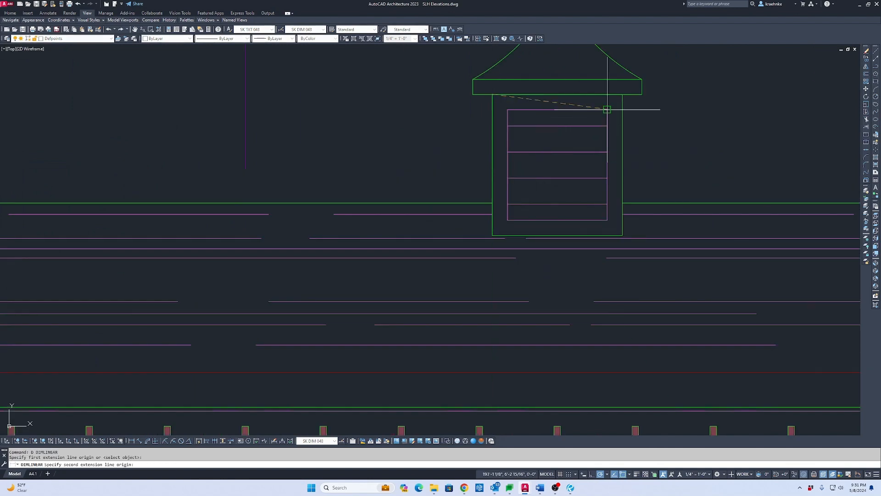
{"action": "left_click", "coordinate": [625, 106]}
{"action": "key", "text": "Escape"}
Copy the East Elevation with its grid lines to the clipboard, using the base of the grid C bubble as base point.
{"action": "scroll", "coordinate": [627, 125], "scroll_direction": "down", "scroll_amount": 2}
{"action": "scroll", "coordinate": [498, 198], "scroll_direction": "down", "scroll_amount": 3}
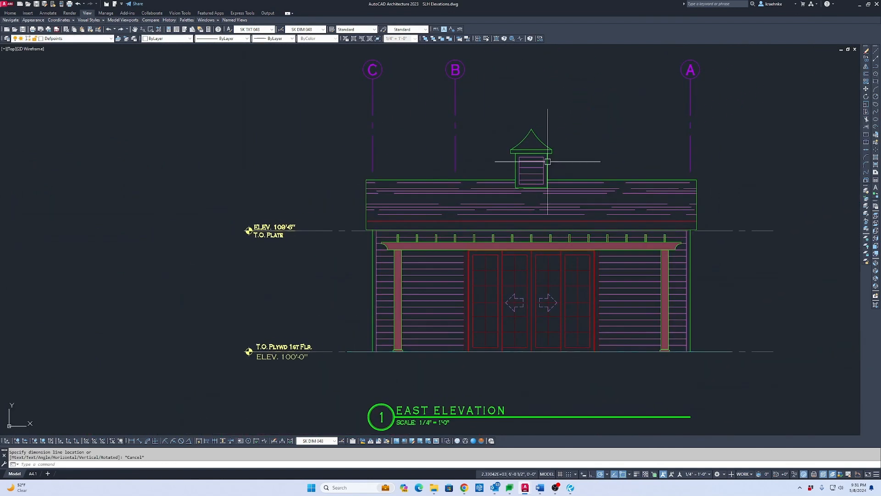
{"action": "left_click", "coordinate": [335, 50]}
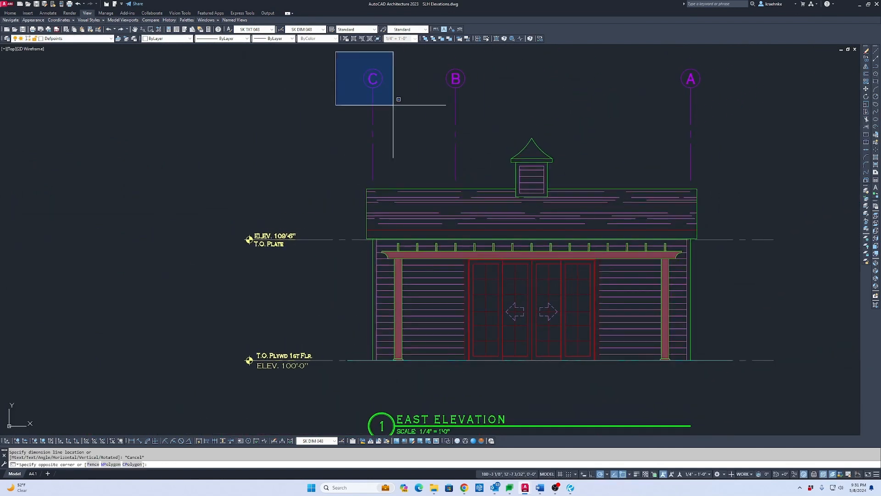
{"action": "left_click", "coordinate": [788, 367]}
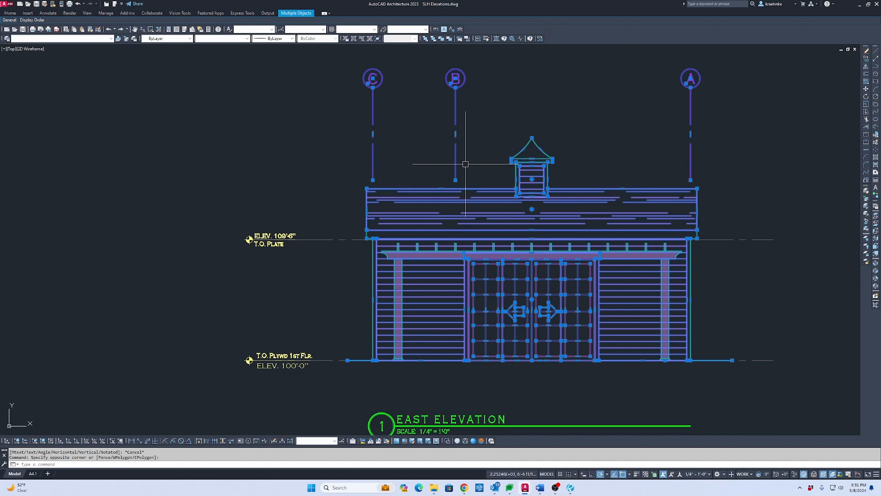
{"action": "key", "text": "ctrl+shift+c"}
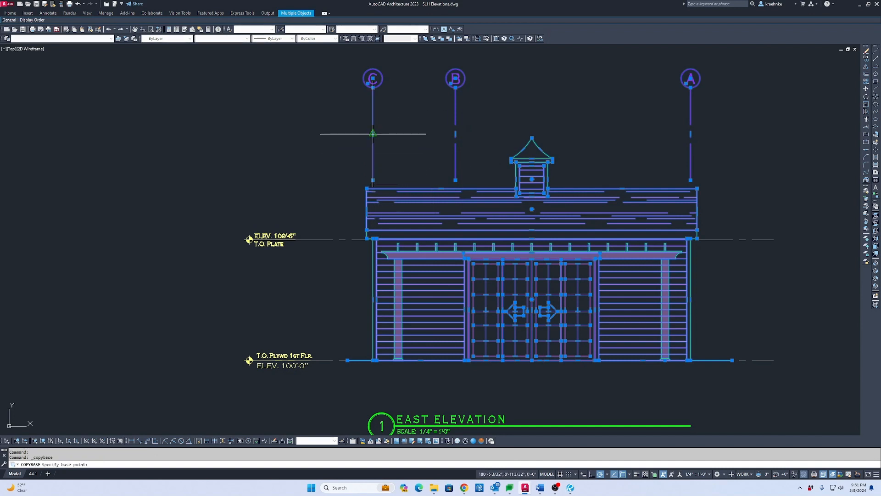
{"action": "left_click", "coordinate": [373, 90]}
Switch to SLH Plans.dwg and paste the elevation as a block rotated 180 degrees above the roof plan, aligned with the base of its grid C bubble.
{"action": "key", "text": "ctrl+Tab"}
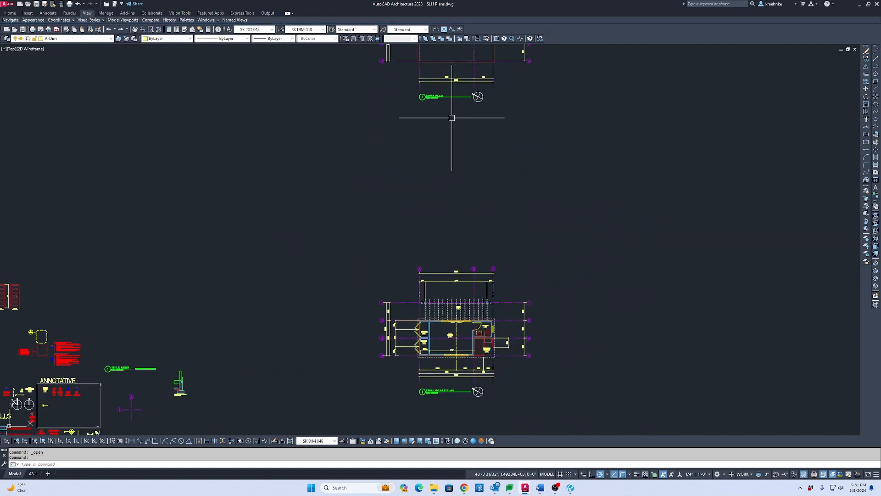
{"action": "key", "text": "ctrl+shift+v"}
{"action": "middle_click_drag", "start_coordinate": [447, 128], "coordinate": [444, 330]}
{"action": "scroll", "coordinate": [452, 249], "scroll_direction": "up", "scroll_amount": 2}
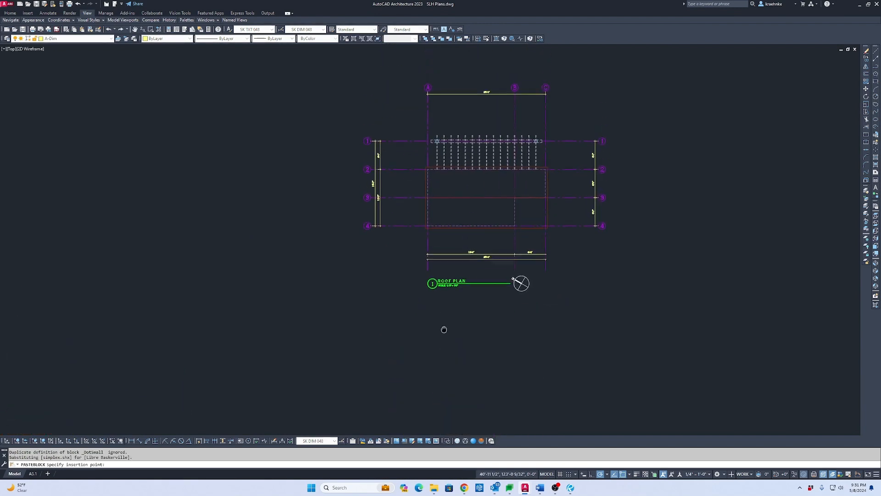
{"action": "scroll", "coordinate": [478, 273], "scroll_direction": "down", "scroll_amount": 2}
{"action": "middle_click_drag", "start_coordinate": [478, 273], "coordinate": [482, 296]}
{"action": "scroll", "coordinate": [504, 111], "scroll_direction": "up", "scroll_amount": 5}
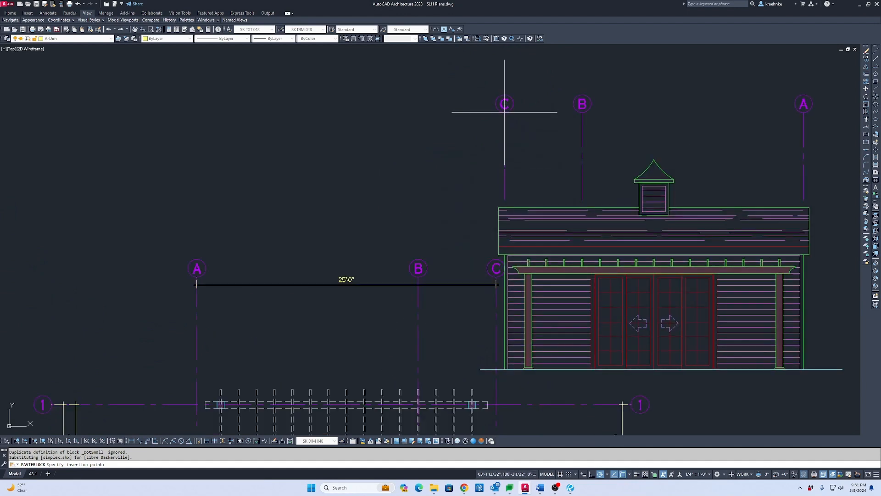
{"action": "type", "text": "R"}
{"action": "key", "text": "Return"}
{"action": "type", "text": "180"}
{"action": "key", "text": "Return"}
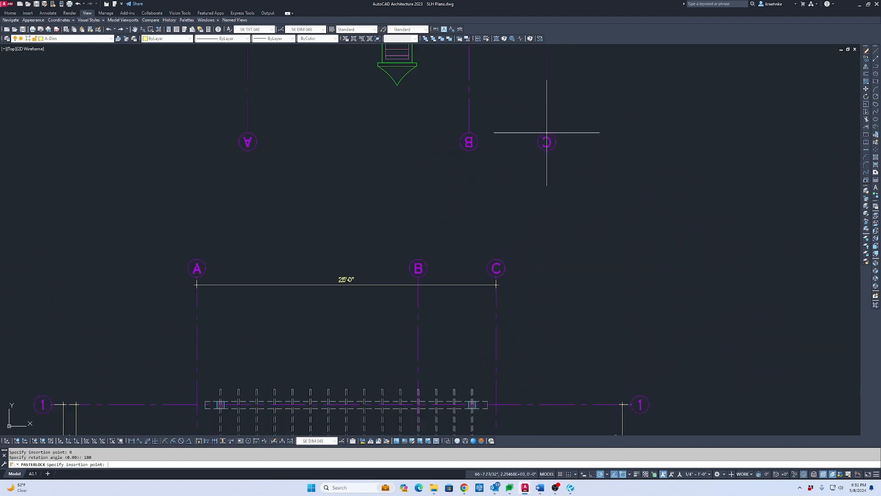
{"action": "left_click", "coordinate": [497, 276]}
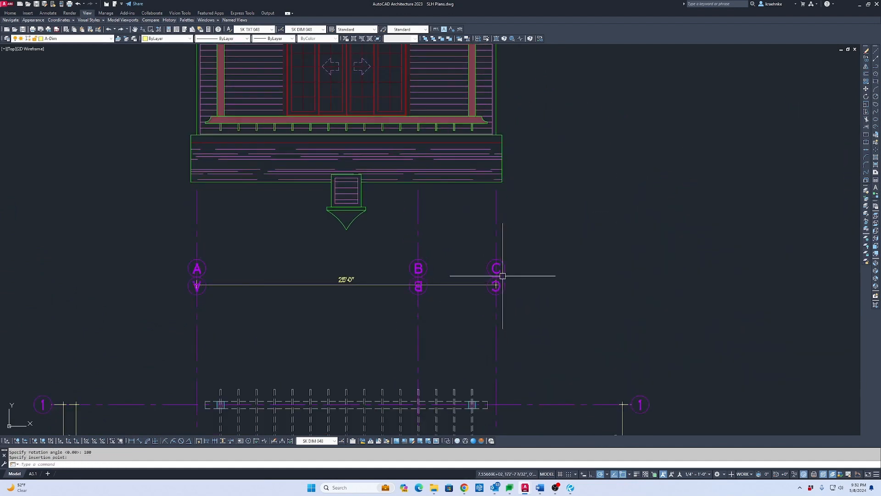
Move the pasted elevation block to the Defpoints layer.
{"action": "scroll", "coordinate": [404, 143], "scroll_direction": "down", "scroll_amount": 2}
{"action": "key", "text": "Escape"}
{"action": "left_click", "coordinate": [398, 130]}
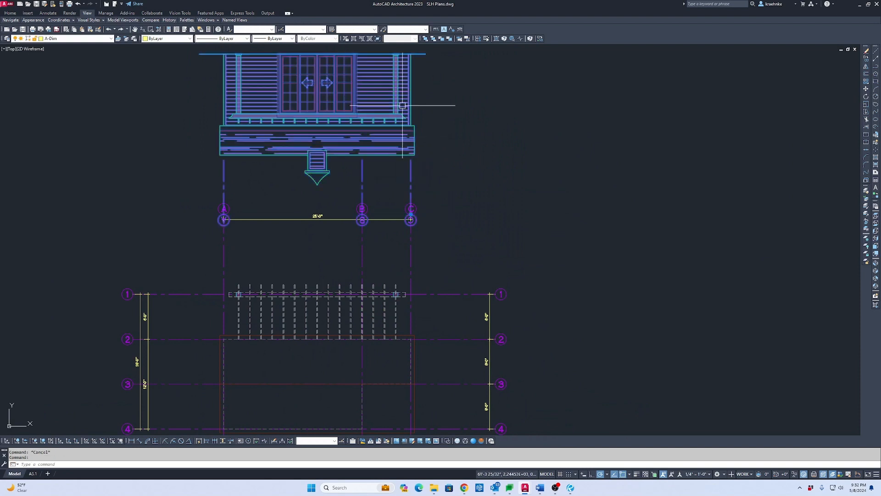
{"action": "left_click", "coordinate": [80, 39]}
{"action": "scroll", "coordinate": [55, 114], "scroll_direction": "up", "scroll_amount": 3}
{"action": "left_click", "coordinate": [41, 91]}
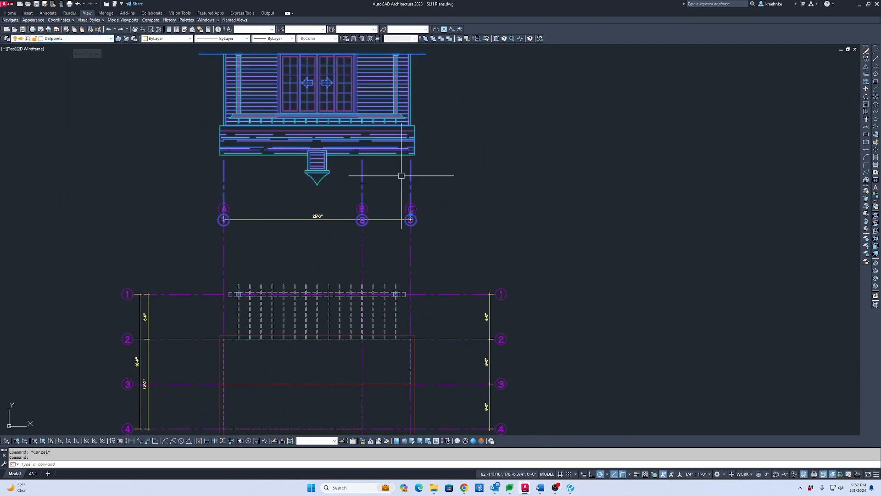
{"action": "middle_click_drag", "start_coordinate": [441, 220], "coordinate": [597, 231]}
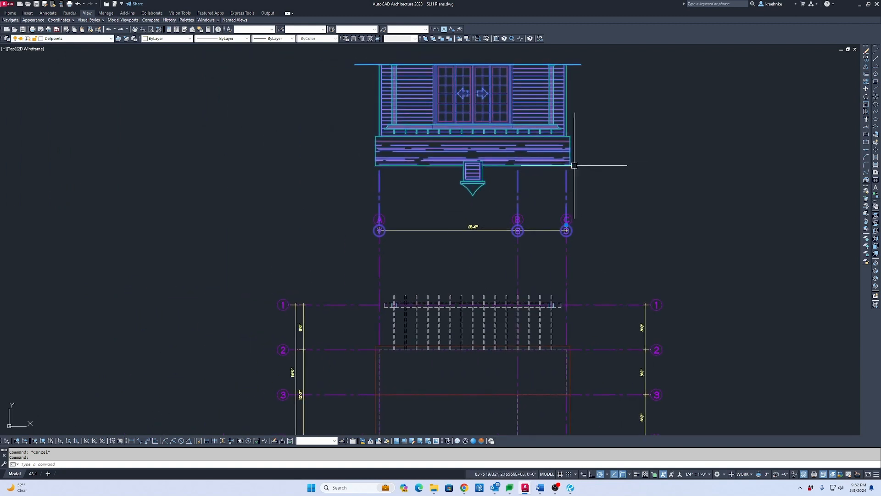
{"action": "key", "text": "Escape"}
Draw a 30 by 30 inch rectangle matching the cupola's width, starting on the side of the cupola body in the pasted elevation.
{"action": "scroll", "coordinate": [459, 181], "scroll_direction": "up", "scroll_amount": 8}
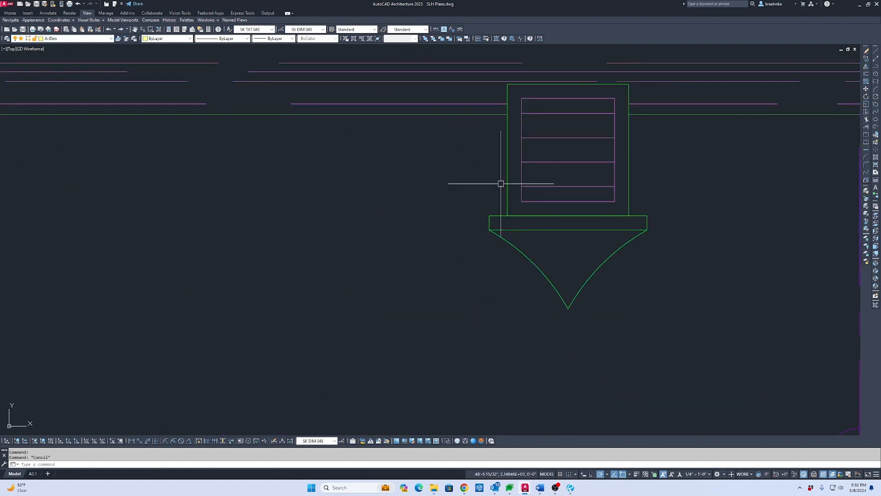
{"action": "type", "text": "REC"}
{"action": "key", "text": "Return"}
{"action": "left_click", "coordinate": [506, 153]}
{"action": "type", "text": "D"}
{"action": "key", "text": "Return"}
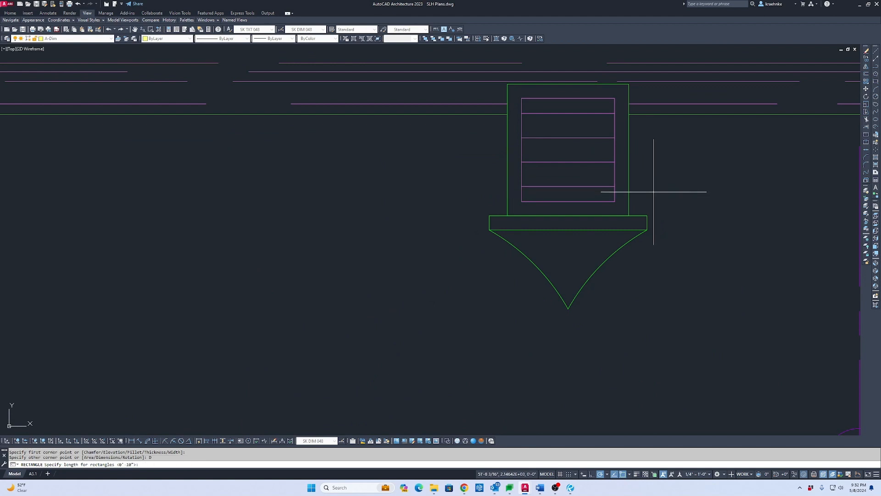
{"action": "type", "text": "30"}
{"action": "key", "text": "Return"}
{"action": "left_click", "coordinate": [625, 190]}
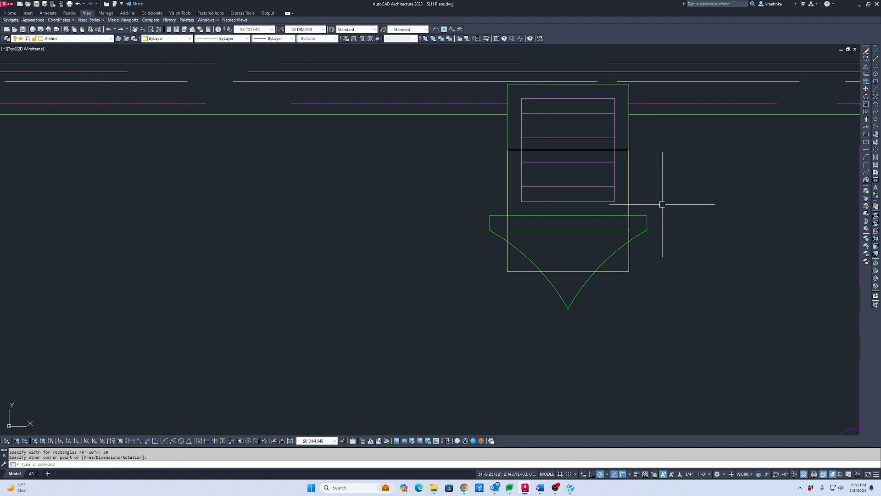
Offset the cupola square outward by the distance from the cupola body to the edge of its roof trim.
{"action": "type", "text": "O"}
{"action": "key", "text": "Return"}
{"action": "scroll", "coordinate": [633, 220], "scroll_direction": "up", "scroll_amount": 4}
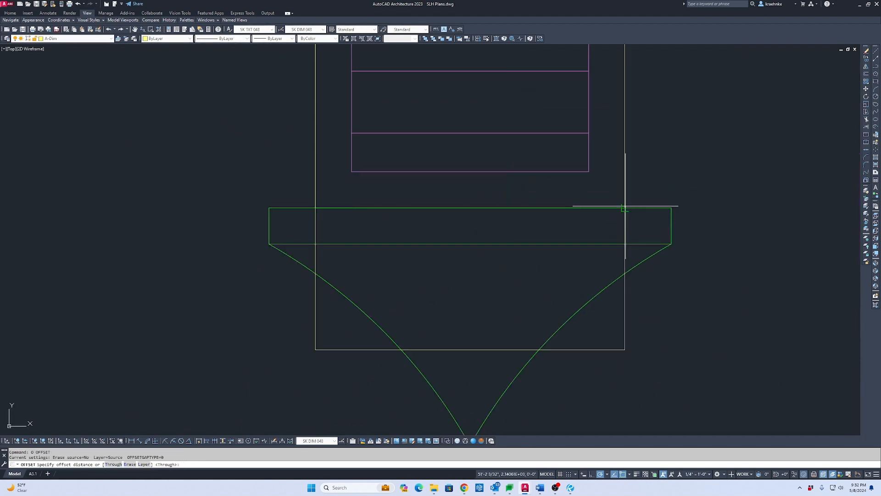
{"action": "left_click", "coordinate": [626, 208]}
{"action": "left_click", "coordinate": [672, 208]}
{"action": "left_click", "coordinate": [625, 221]}
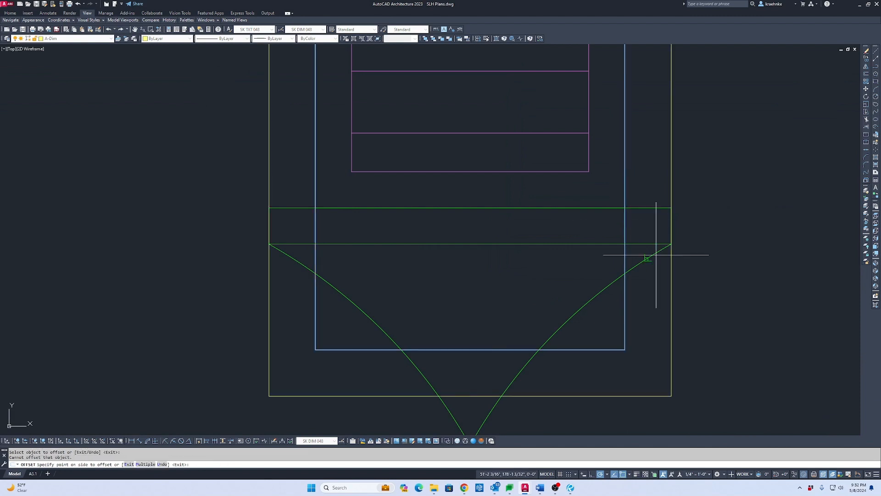
{"action": "left_click", "coordinate": [654, 252]}
{"action": "scroll", "coordinate": [661, 273], "scroll_direction": "down", "scroll_amount": 4}
{"action": "key", "text": "Escape"}
Move both cupola squares down from the elevation onto the roof plan, centred on the ridge line along grid 3.
{"action": "left_click", "coordinate": [693, 322]}
{"action": "left_click", "coordinate": [640, 298]}
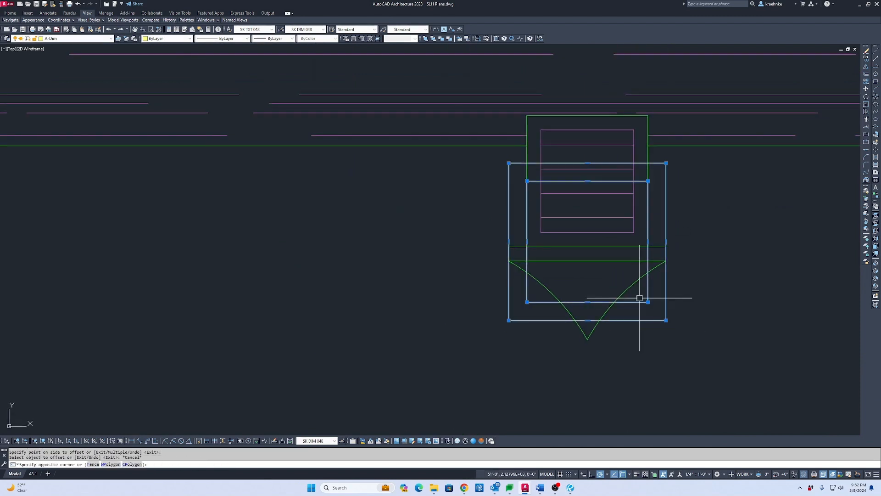
{"action": "type", "text": "m"}
{"action": "key", "text": "Return"}
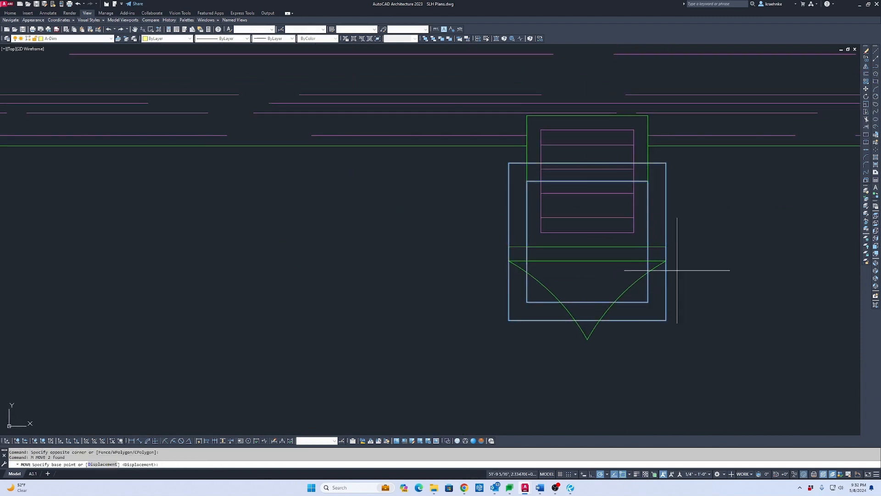
{"action": "left_click", "coordinate": [664, 235]}
{"action": "scroll", "coordinate": [684, 337], "scroll_direction": "down", "scroll_amount": 4}
{"action": "middle_click_drag", "start_coordinate": [683, 322], "coordinate": [583, 96]}
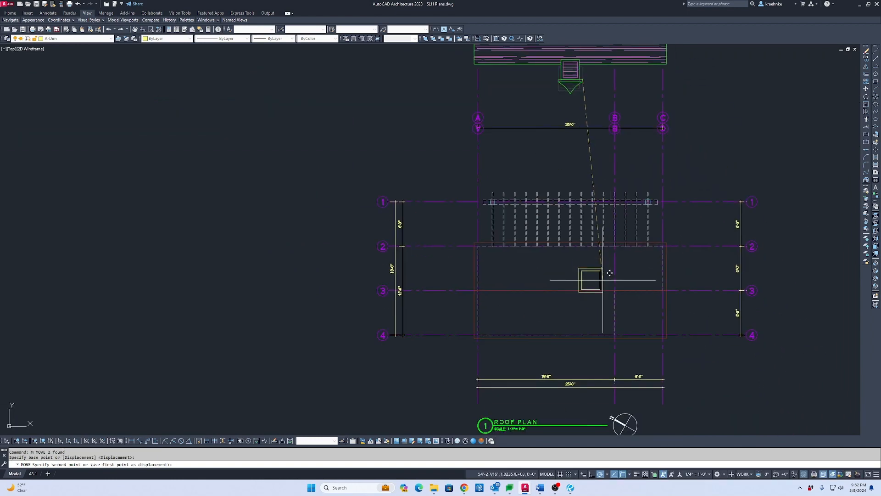
{"action": "scroll", "coordinate": [586, 301], "scroll_direction": "up", "scroll_amount": 3}
{"action": "key", "text": "Escape"}
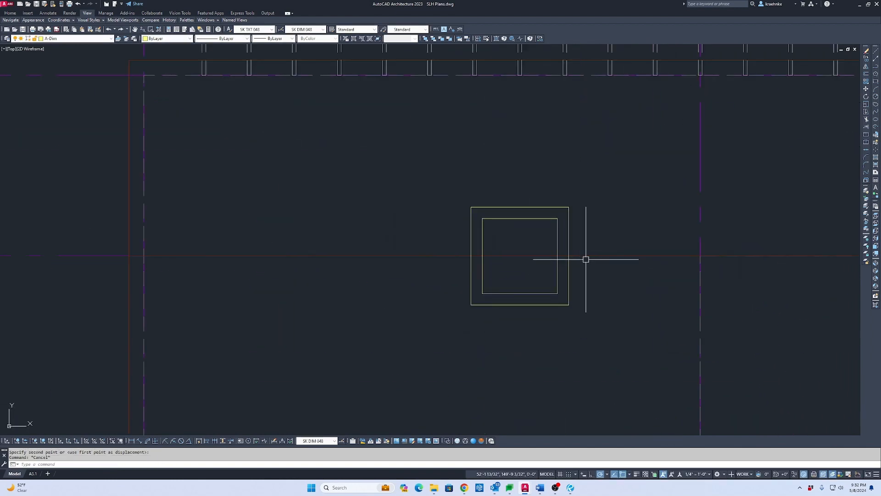
Draw two polyline diagonals between opposite corners of the outer cupola square.
{"action": "type", "text": "pl"}
{"action": "key", "text": "Return"}
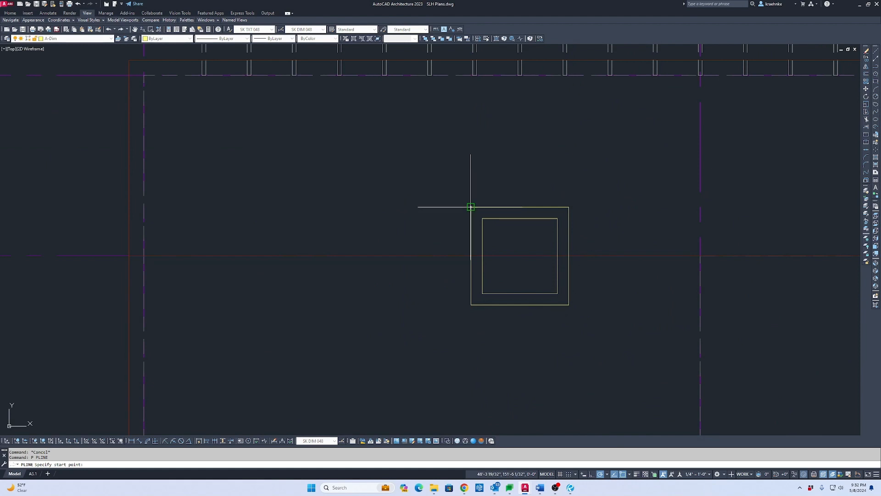
{"action": "left_click", "coordinate": [471, 207]}
{"action": "left_click", "coordinate": [562, 304]}
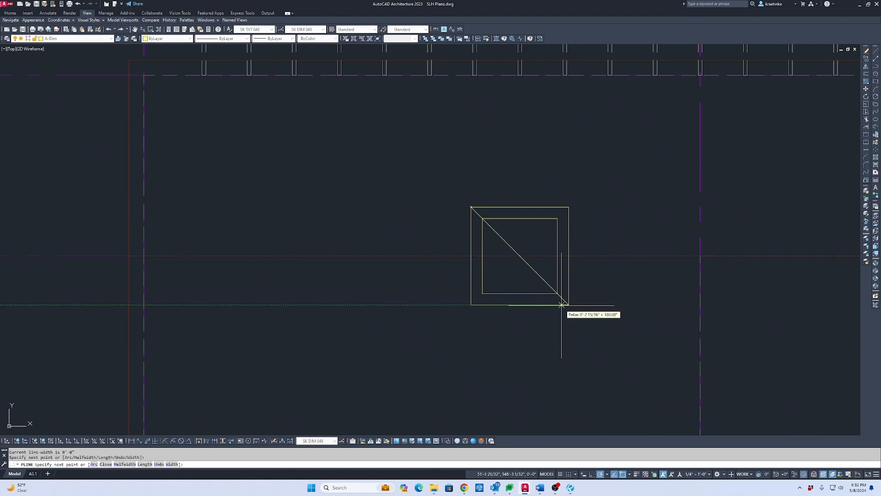
{"action": "key", "text": "Escape"}
{"action": "key", "text": "Return"}
{"action": "left_click", "coordinate": [568, 207]}
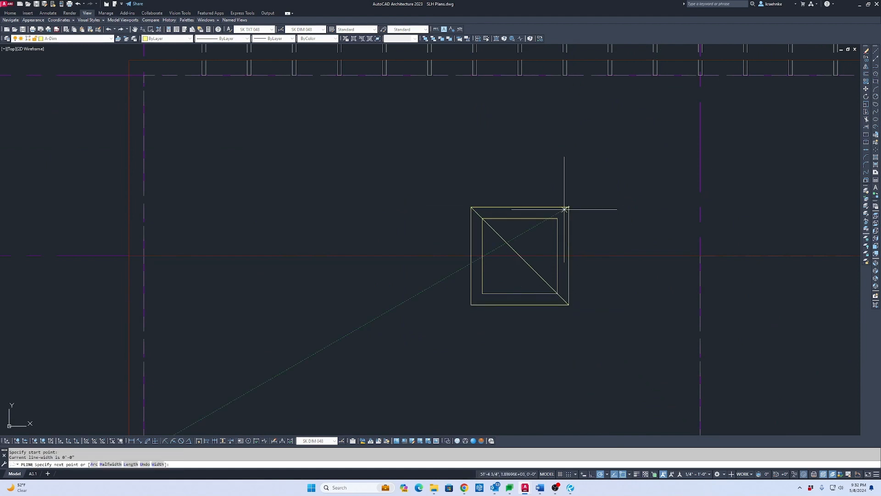
{"action": "left_click", "coordinate": [470, 304]}
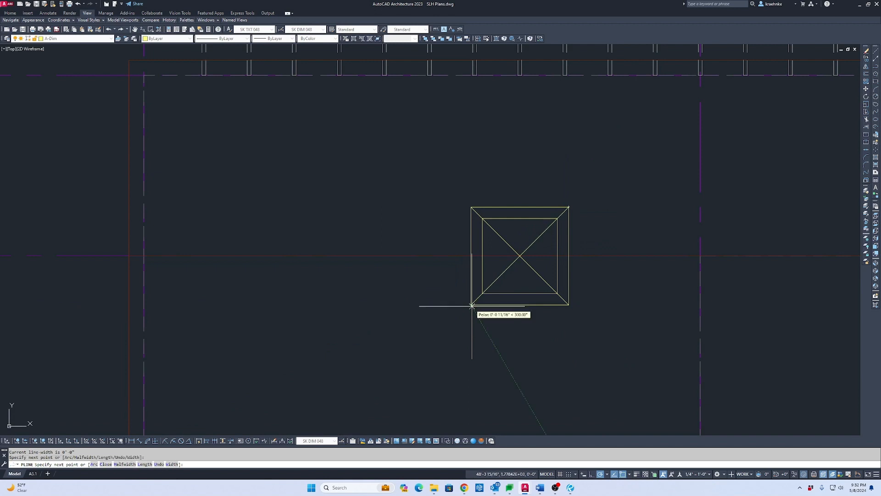
Match the inner cupola square to the properties of the dashed wall outline on the roof plan.
{"action": "key", "text": "Escape"}
{"action": "type", "text": "n"}
{"action": "key", "text": "space"}
{"action": "scroll", "coordinate": [423, 241], "scroll_direction": "down", "scroll_amount": 2}
{"action": "middle_click_drag", "start_coordinate": [423, 241], "coordinate": [420, 241]}
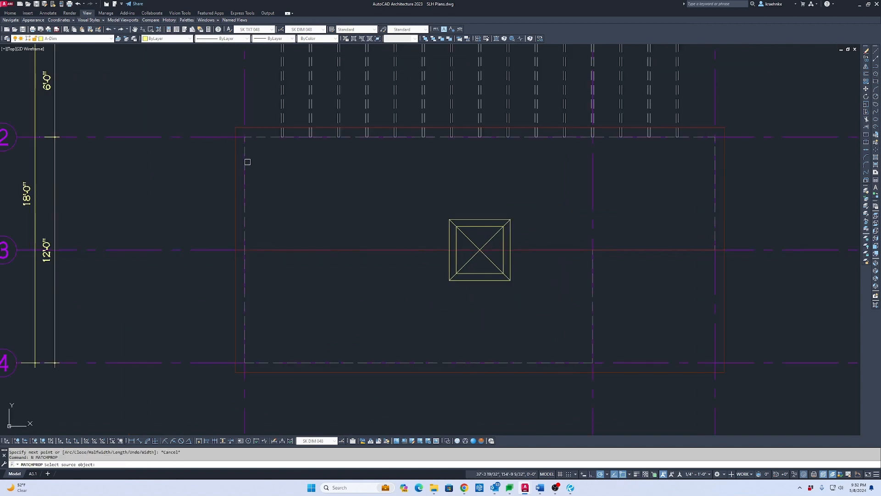
{"action": "left_click", "coordinate": [247, 161]}
{"action": "left_click", "coordinate": [472, 225]}
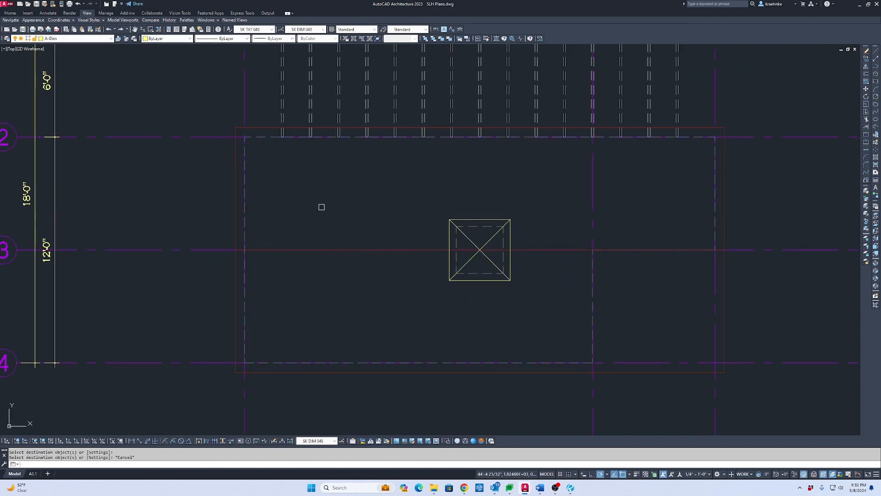
{"action": "key", "text": "Escape"}
Match the outer cupola square and its two diagonals to the properties of the roof outline.
{"action": "left_click", "coordinate": [233, 230]}
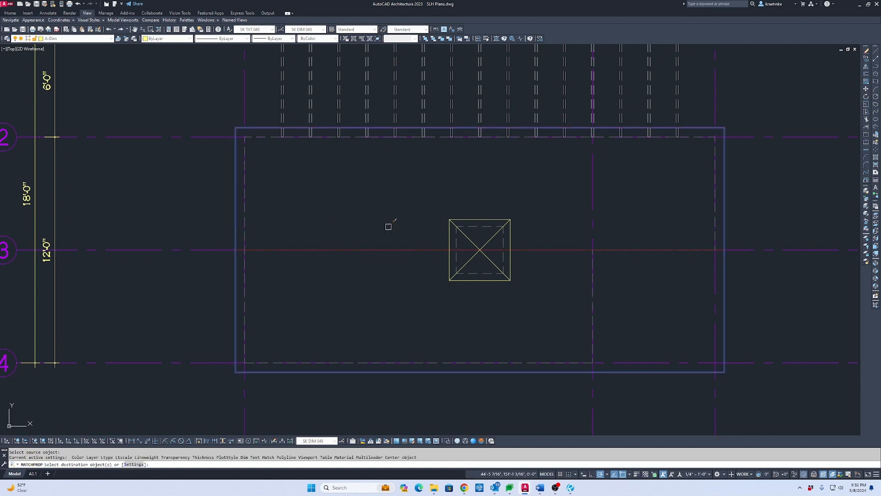
{"action": "scroll", "coordinate": [489, 241], "scroll_direction": "up", "scroll_amount": 4}
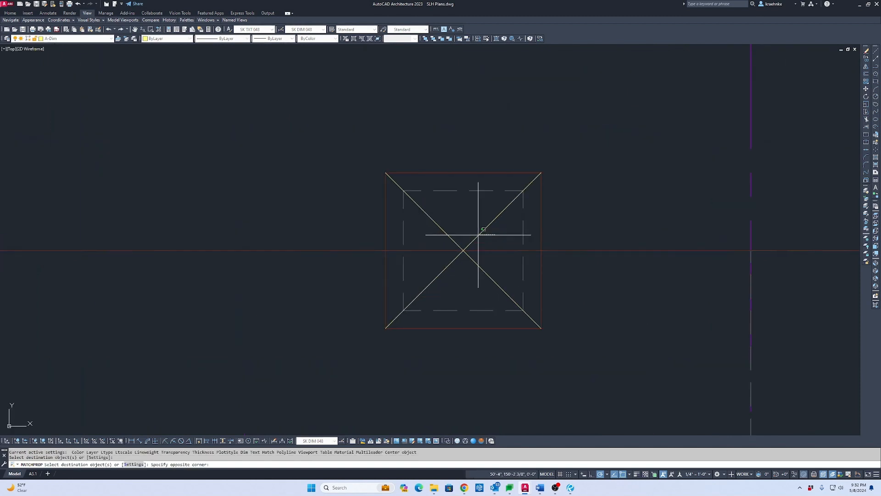
{"action": "left_click", "coordinate": [439, 232]}
{"action": "key", "text": "Escape"}
Trim the ridge line inside the cupola, using the outer cupola square as the cutting edge.
{"action": "type", "text": "tr"}
{"action": "key", "text": "Return"}
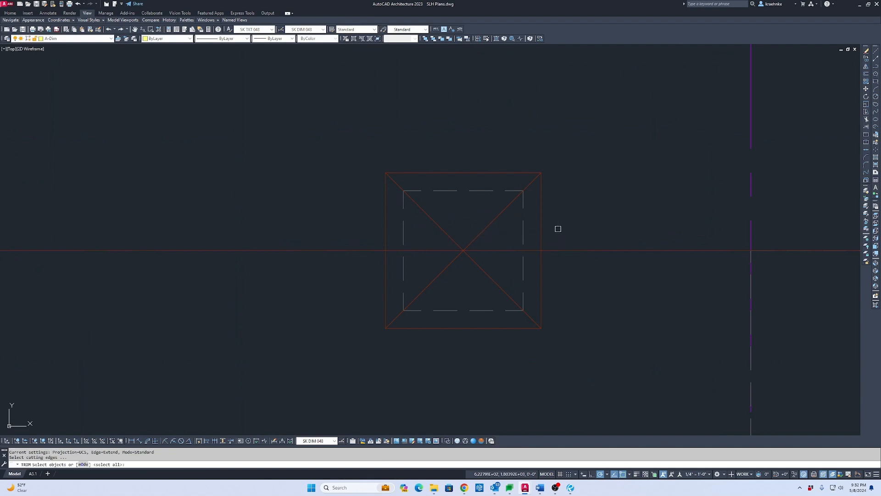
{"action": "left_click", "coordinate": [541, 235]}
{"action": "key", "text": "Return"}
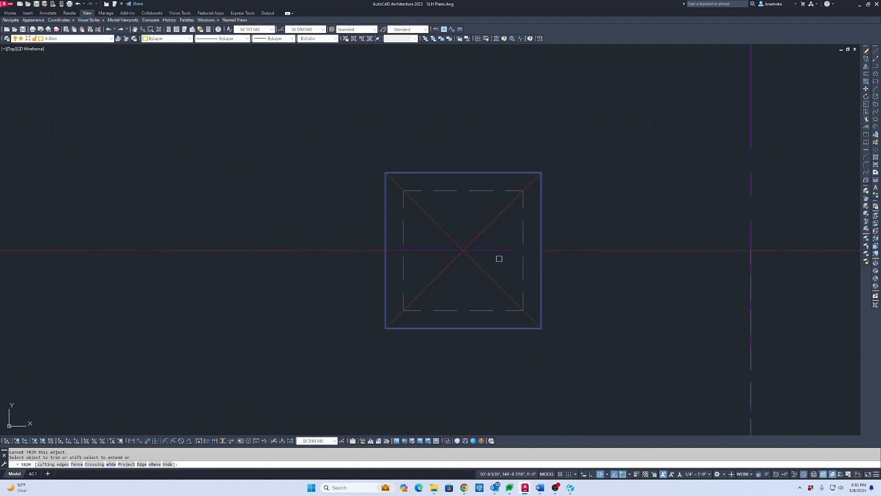
{"action": "key", "text": "Escape"}
{"action": "scroll", "coordinate": [553, 275], "scroll_direction": "down", "scroll_amount": 8}
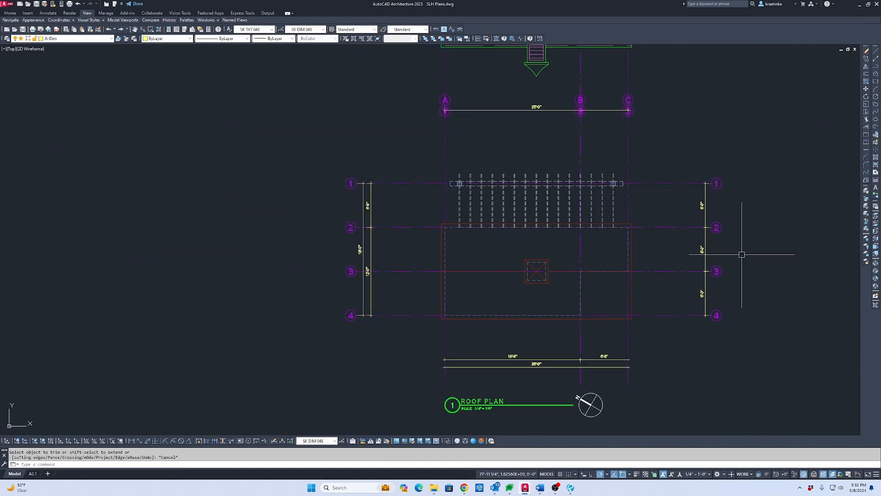
{"action": "middle_click_drag", "start_coordinate": [670, 244], "coordinate": [574, 224]}
{"action": "scroll", "coordinate": [578, 232], "scroll_direction": "up", "scroll_amount": 2}
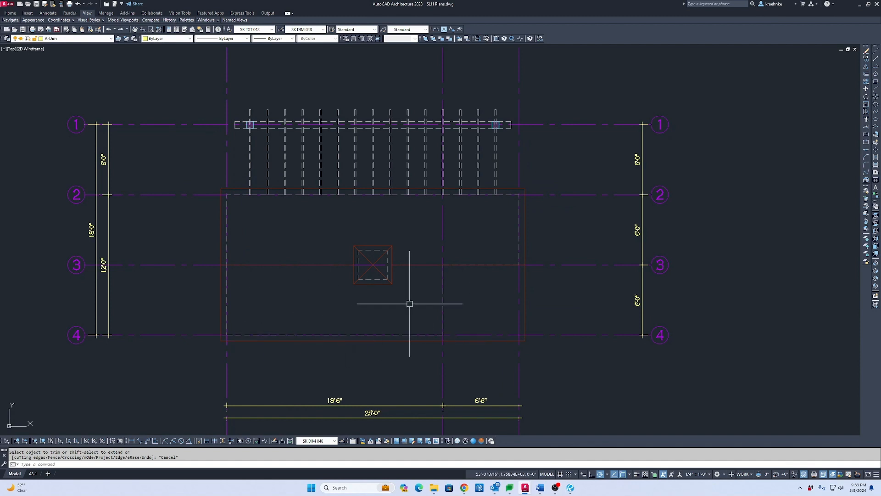
{"action": "key", "text": "Escape"}
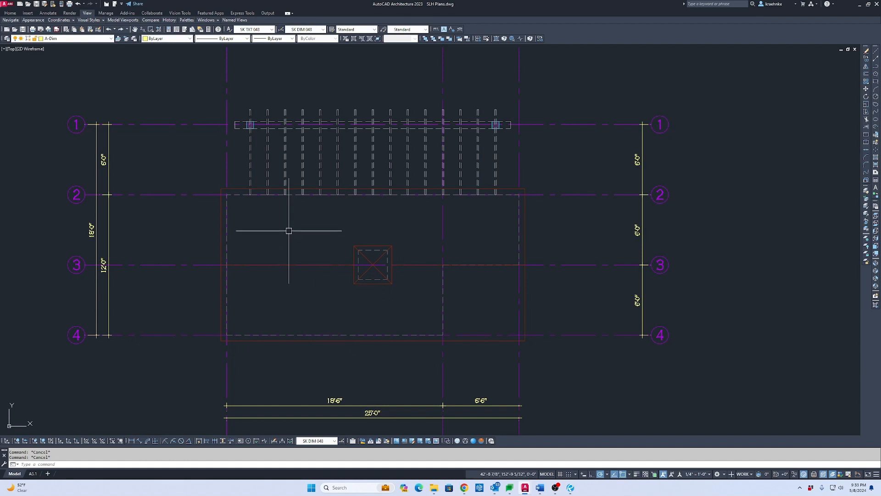
{"action": "type", "text": "REC RECTANGLE"}
{"action": "key", "text": "Return"}
{"action": "left_click", "coordinate": [222, 189]}
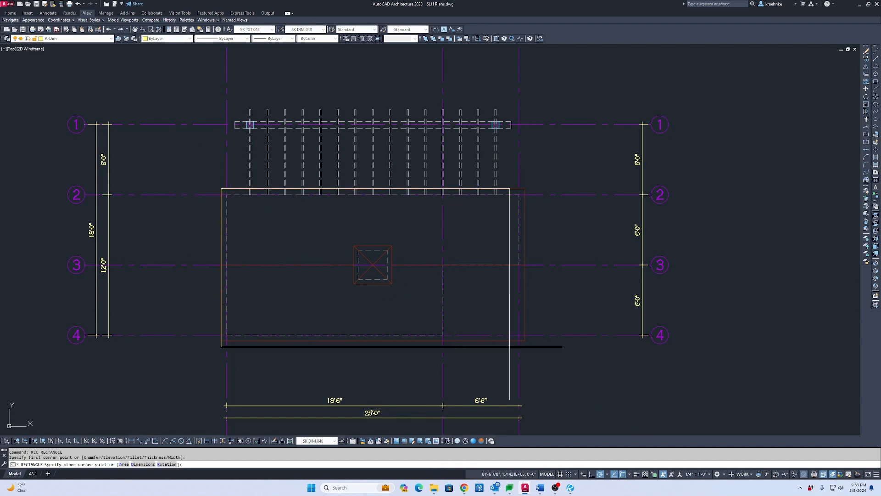
{"action": "key", "text": "Escape"}
{"action": "key", "text": "Escape"}
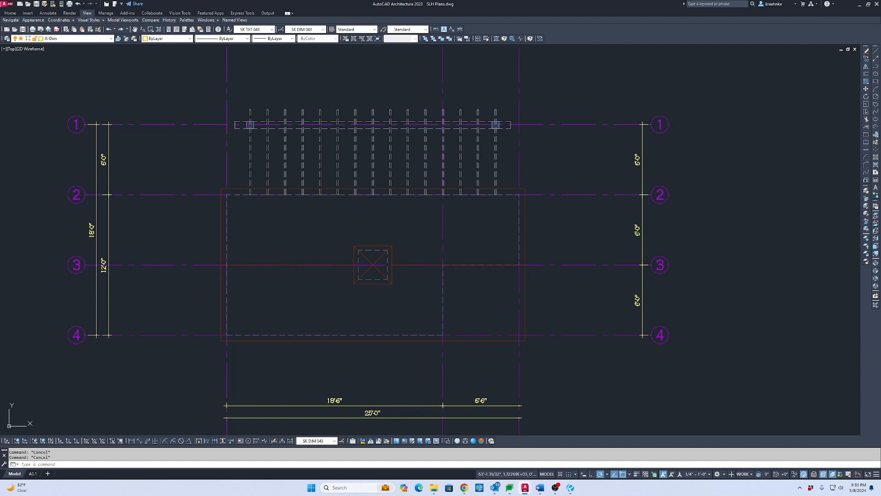
Hatch the roof outline with the predefined SOLID pattern, selecting the outline rectangle as the boundary object.
{"action": "type", "text": "H"}
{"action": "key", "text": "Return"}
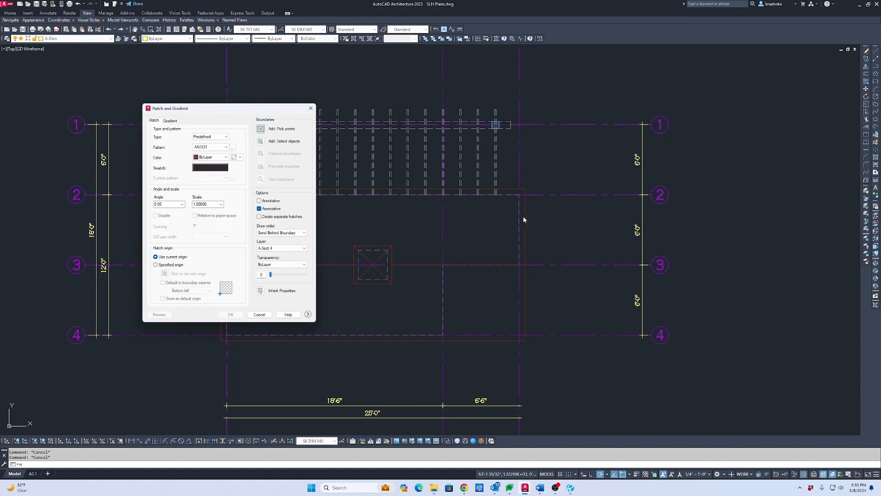
{"action": "left_click", "coordinate": [260, 142]}
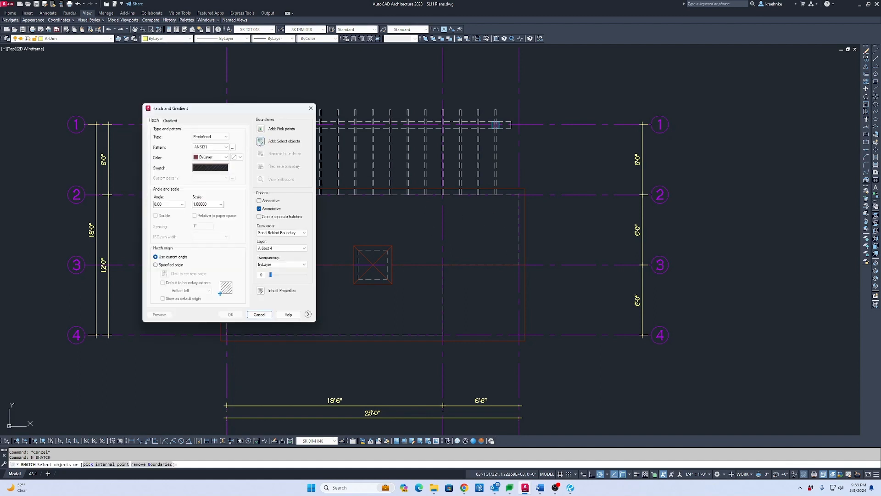
{"action": "left_click", "coordinate": [525, 213]}
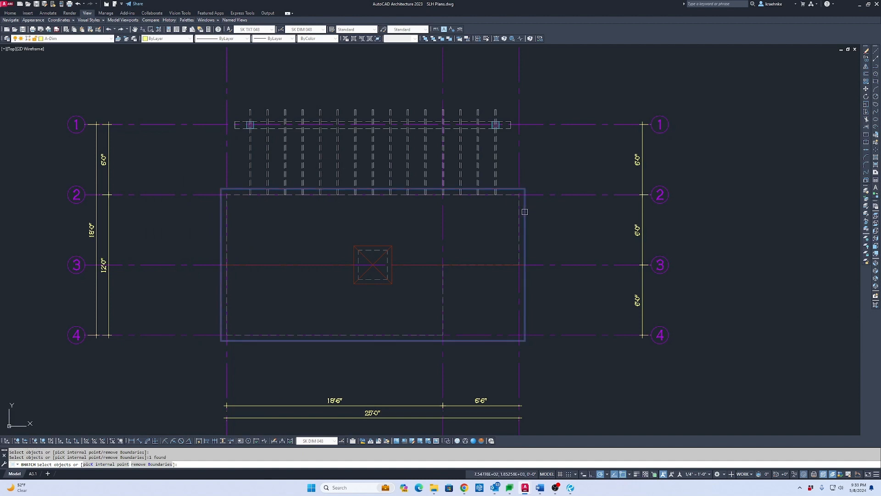
{"action": "key", "text": "Return"}
{"action": "left_click", "coordinate": [212, 148]}
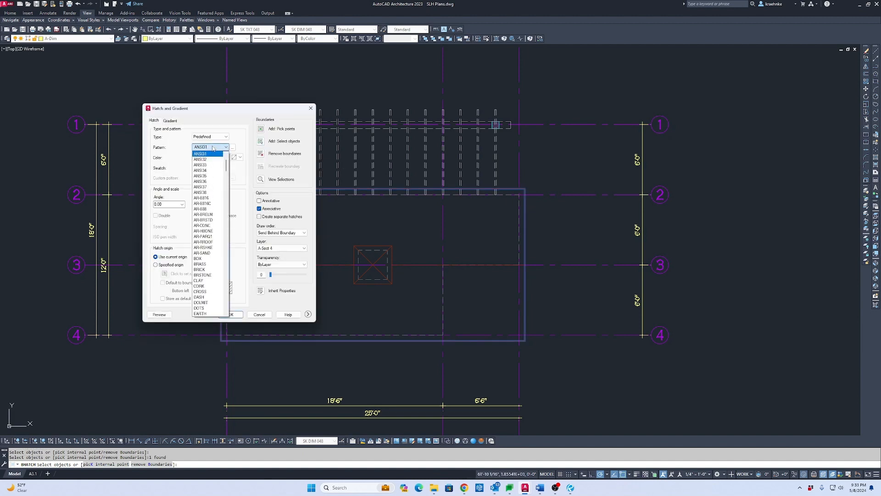
{"action": "left_click_drag", "start_coordinate": [228, 166], "coordinate": [227, 157]}
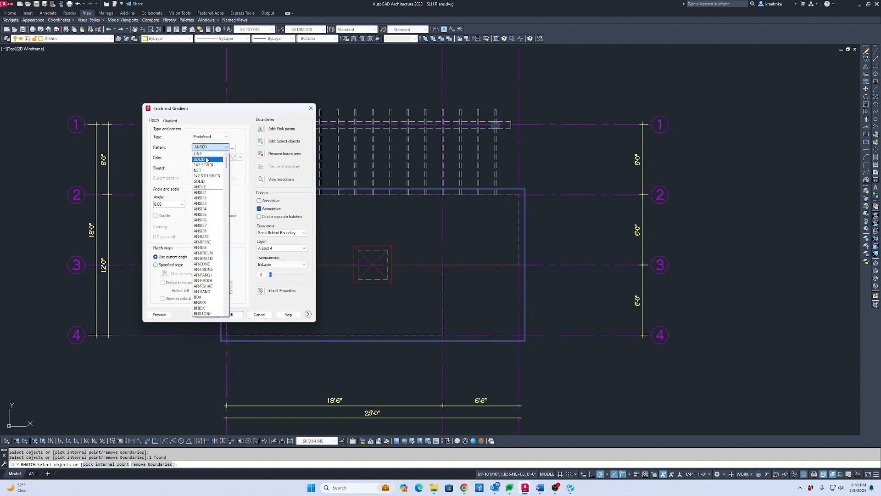
{"action": "left_click", "coordinate": [207, 159]}
{"action": "left_click", "coordinate": [231, 315]}
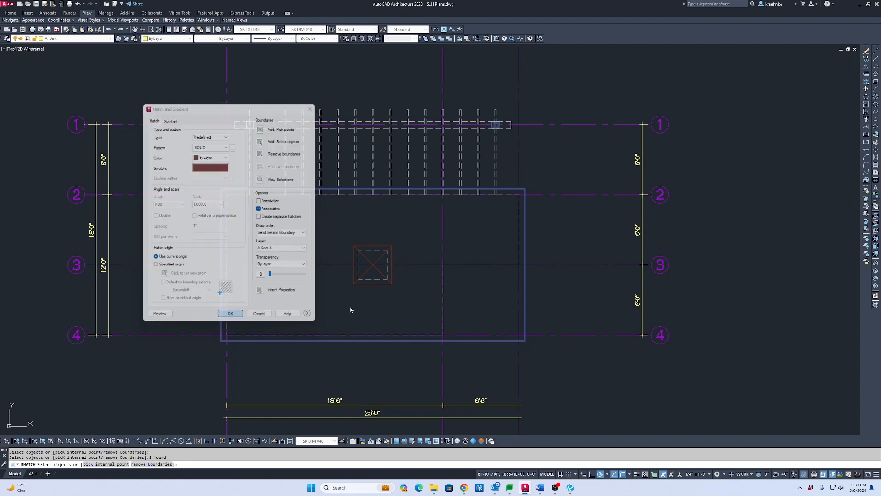
{"action": "key", "text": "Escape"}
Send the solid roof hatch to the back of the draw order and place the grid lines behind it.
{"action": "left_click", "coordinate": [480, 234]}
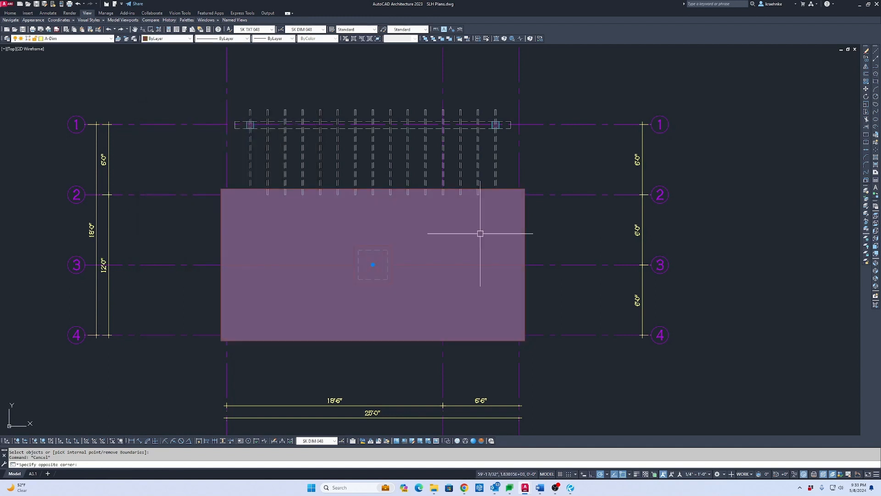
{"action": "left_click", "coordinate": [433, 39]}
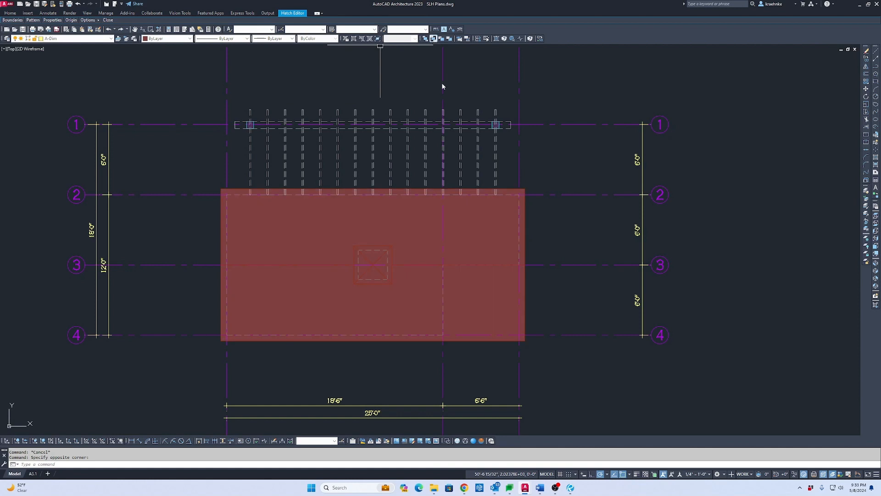
{"action": "left_click", "coordinate": [558, 165]}
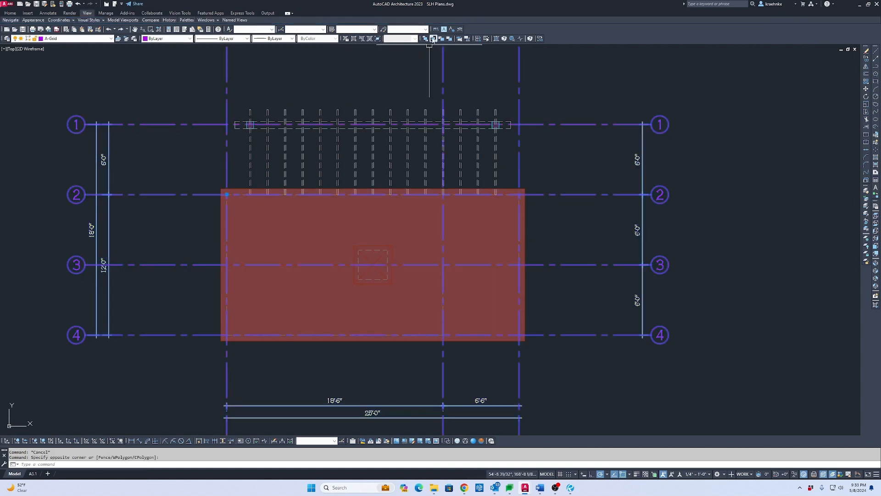
{"action": "left_click", "coordinate": [433, 39]}
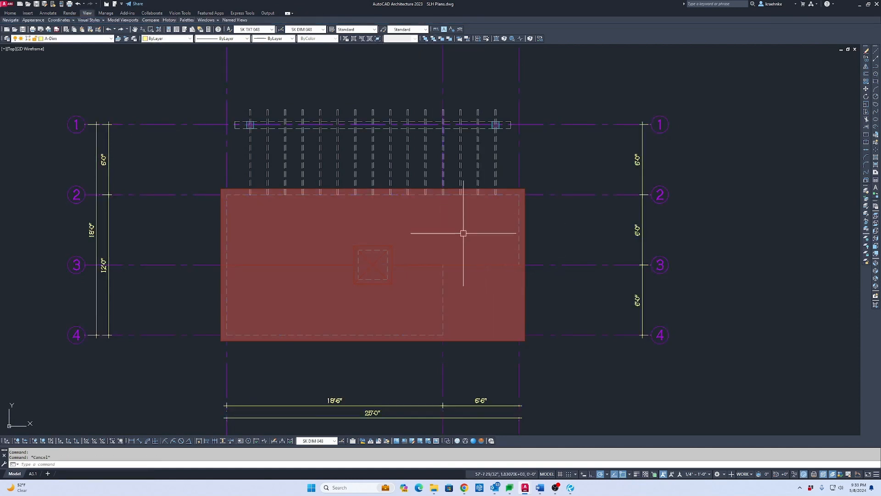
Move the solid roof hatch to the Wipe out layer.
{"action": "left_click", "coordinate": [473, 227]}
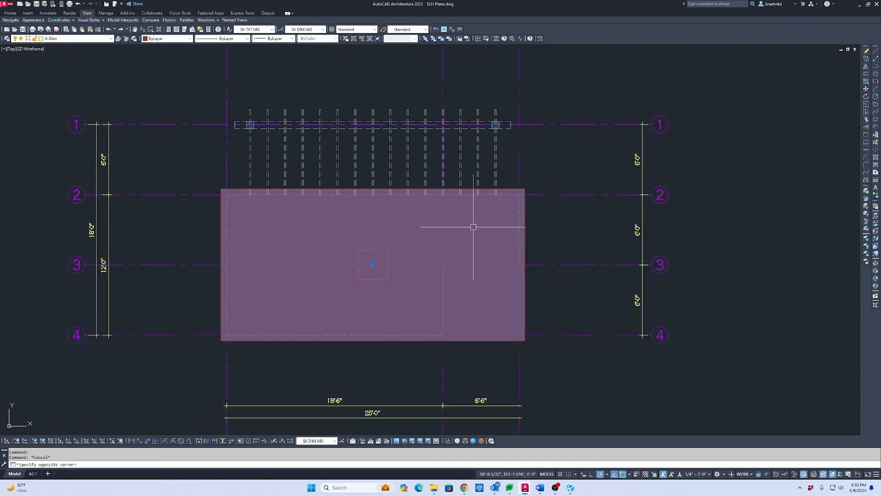
{"action": "left_click", "coordinate": [79, 38]}
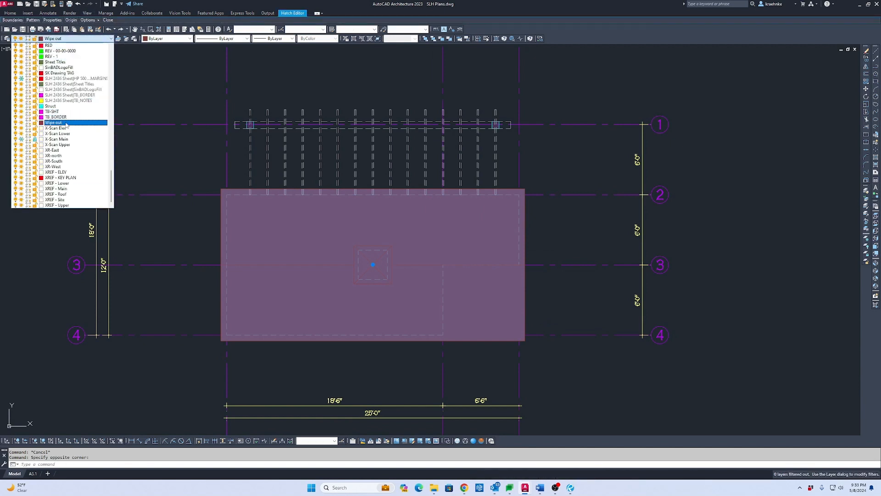
{"action": "left_click", "coordinate": [66, 123]}
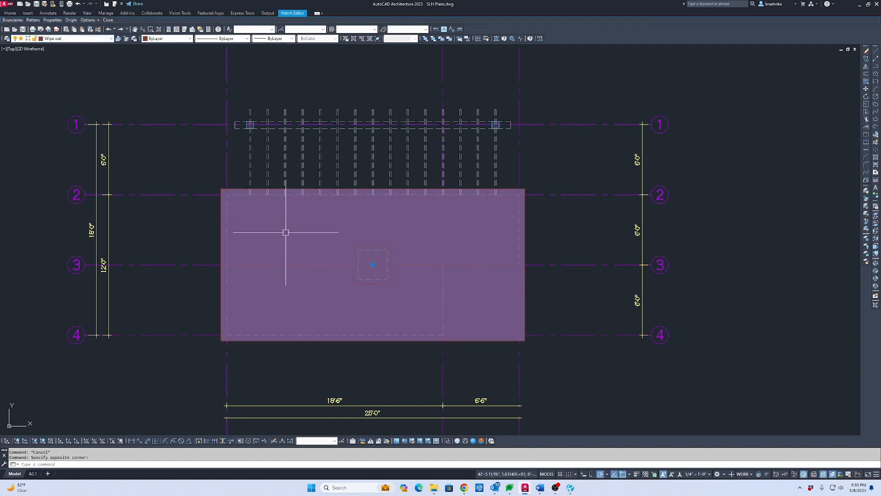
{"action": "key", "text": "Escape"}
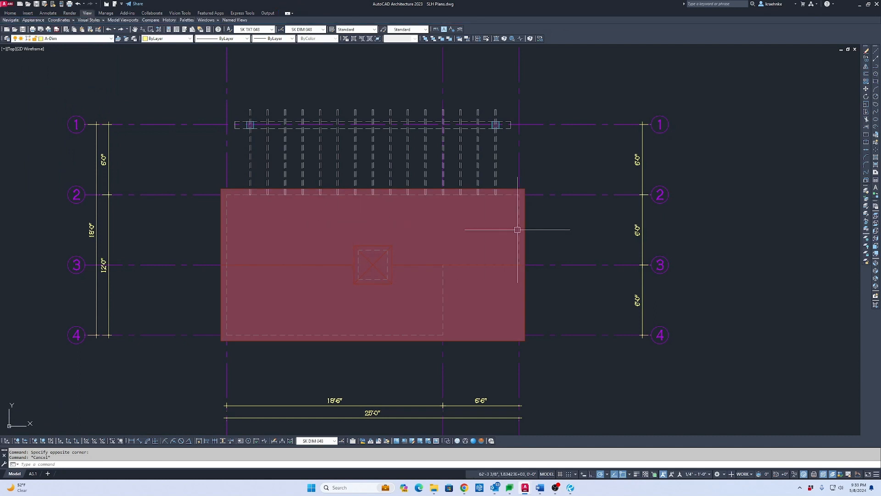
Examine the hatched roof plan and compare it with the pool house plan below it.
{"action": "scroll", "coordinate": [517, 229], "scroll_direction": "up", "scroll_amount": 5}
{"action": "scroll", "coordinate": [573, 224], "scroll_direction": "down", "scroll_amount": 5}
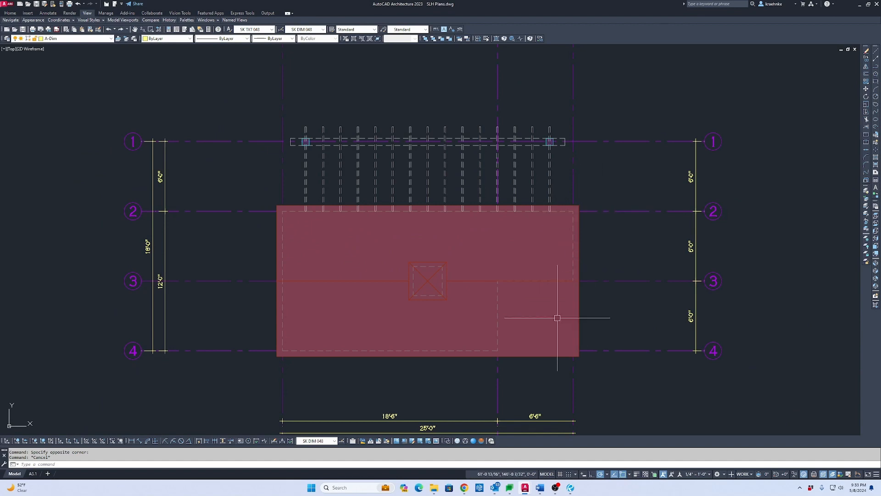
{"action": "scroll", "coordinate": [549, 368], "scroll_direction": "down", "scroll_amount": 4}
{"action": "mouse_move", "coordinate": [547, 366]}
{"action": "middle_mouse_down"}
{"action": "mouse_move", "coordinate": [514, 274]}
{"action": "mouse_move", "coordinate": [509, 91]}
{"action": "middle_mouse_up"}
{"action": "middle_click_drag", "start_coordinate": [513, 361], "coordinate": [487, 78]}
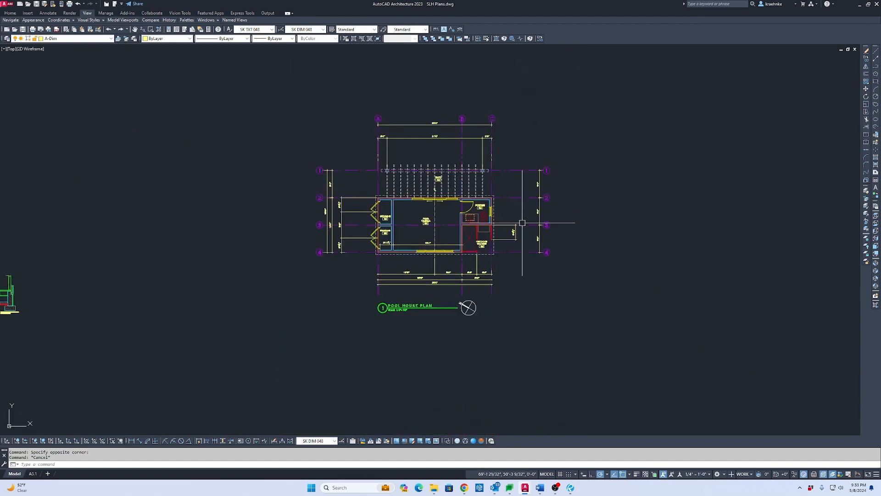
{"action": "scroll", "coordinate": [501, 226], "scroll_direction": "down", "scroll_amount": 4}
{"action": "middle_click_drag", "start_coordinate": [501, 226], "coordinate": [495, 384]}
{"action": "scroll", "coordinate": [490, 196], "scroll_direction": "up", "scroll_amount": 8}
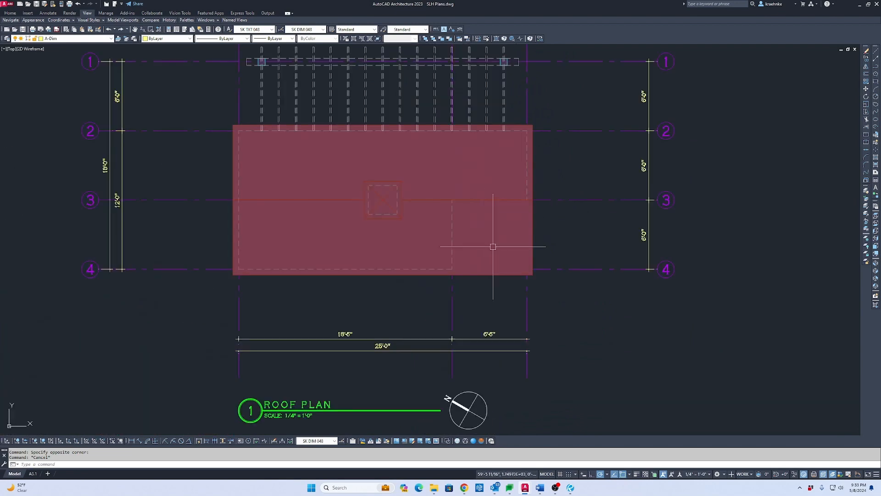
Freeze the Wipe out layer that holds the roof hatch.
{"action": "key", "text": "Escape"}
{"action": "left_click", "coordinate": [497, 232]}
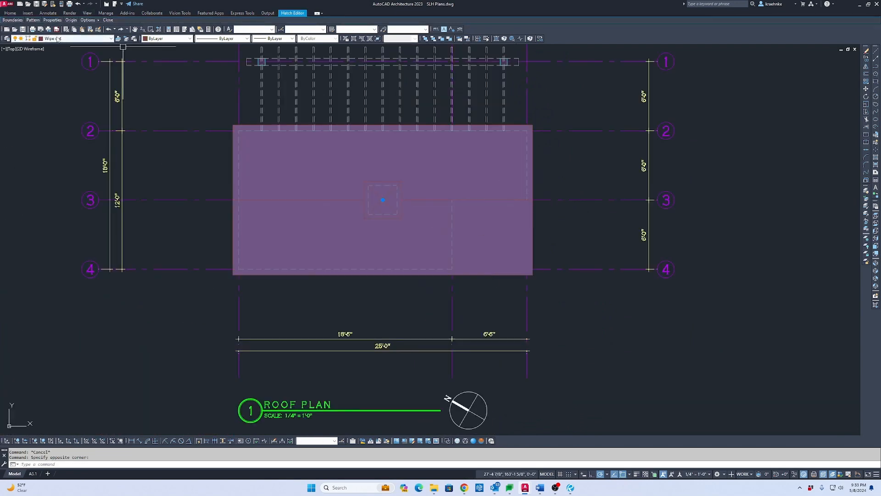
{"action": "left_click", "coordinate": [53, 39]}
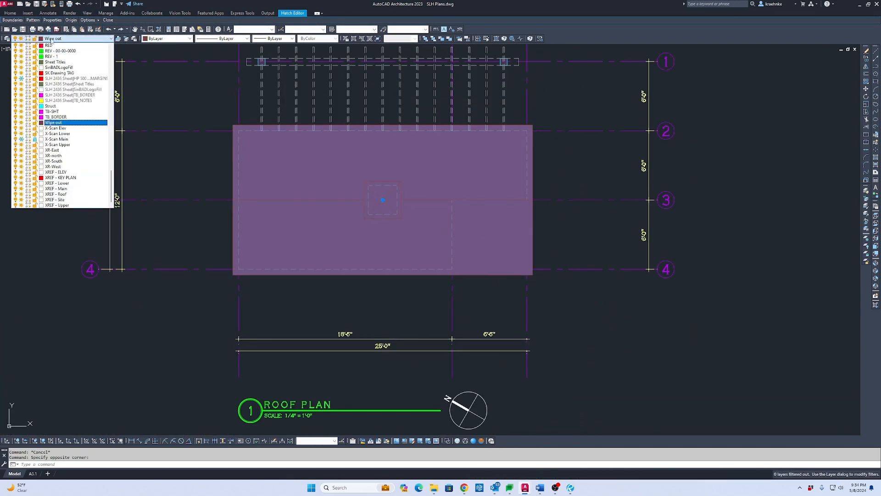
{"action": "left_click", "coordinate": [21, 122]}
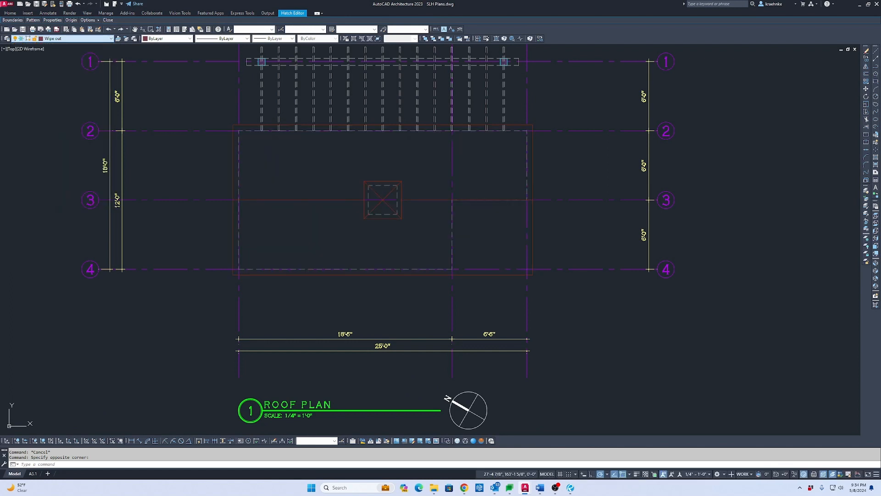
Select the roof plan's grid and hide its A-Grid layer.
{"action": "left_click", "coordinate": [608, 221]}
{"action": "left_click", "coordinate": [585, 178]}
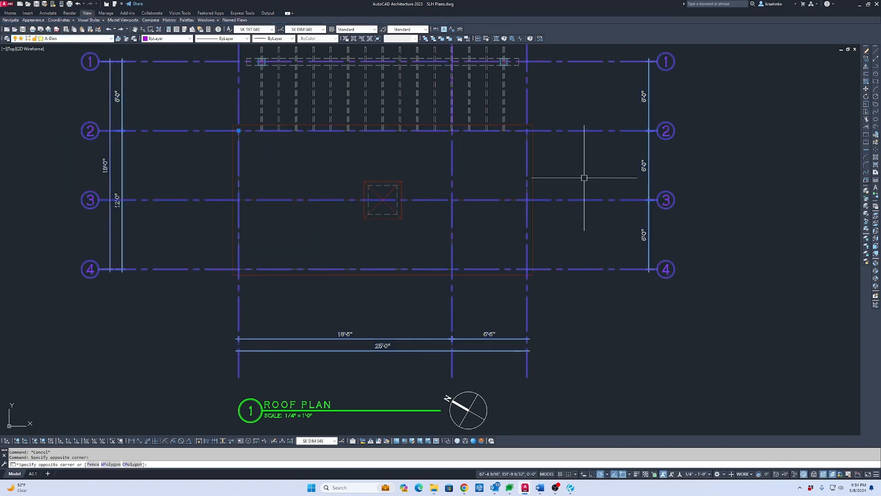
{"action": "left_click", "coordinate": [67, 40]}
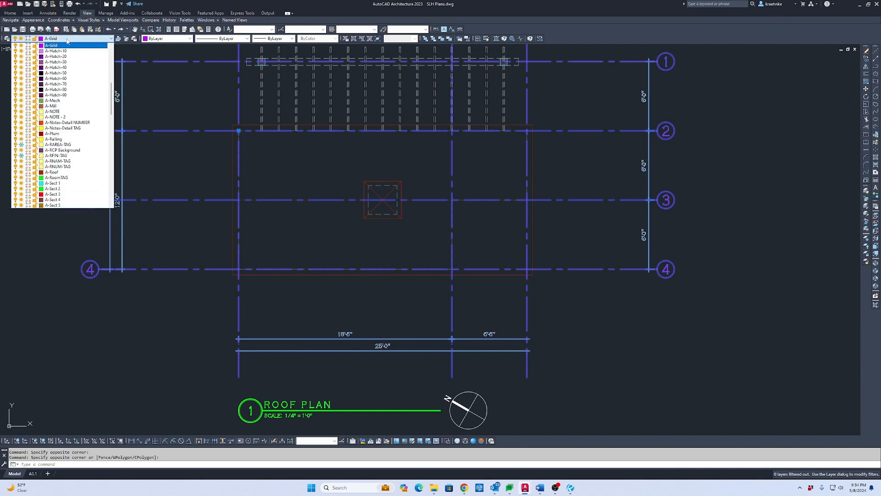
{"action": "left_click", "coordinate": [539, 243]}
Copy the three outdoor shower partitions with their posts from the pool house plan 1200 units straight up onto the roof plan.
{"action": "scroll", "coordinate": [547, 284], "scroll_direction": "down", "scroll_amount": 2}
{"action": "middle_click_drag", "start_coordinate": [547, 283], "coordinate": [513, 129]}
{"action": "scroll", "coordinate": [522, 268], "scroll_direction": "down", "scroll_amount": 4}
{"action": "middle_click_drag", "start_coordinate": [509, 232], "coordinate": [483, 70]}
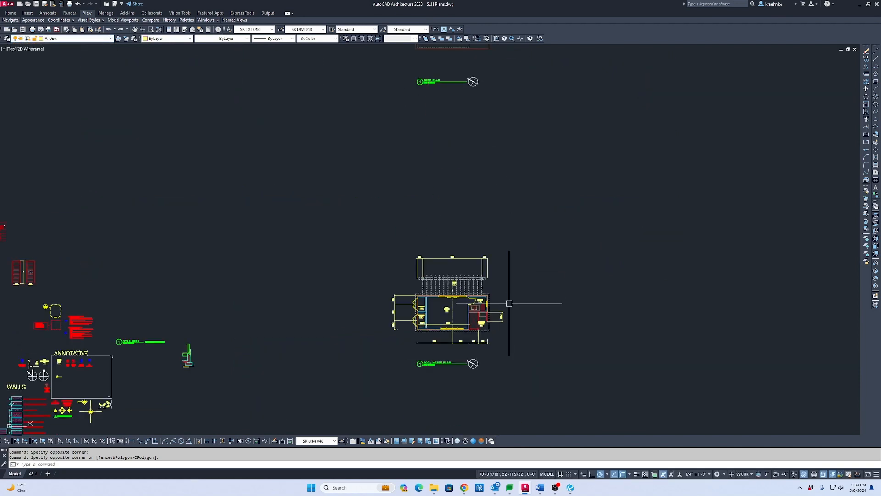
{"action": "scroll", "coordinate": [480, 314], "scroll_direction": "up", "scroll_amount": 12}
{"action": "key", "text": "Escape"}
{"action": "left_click", "coordinate": [494, 380]}
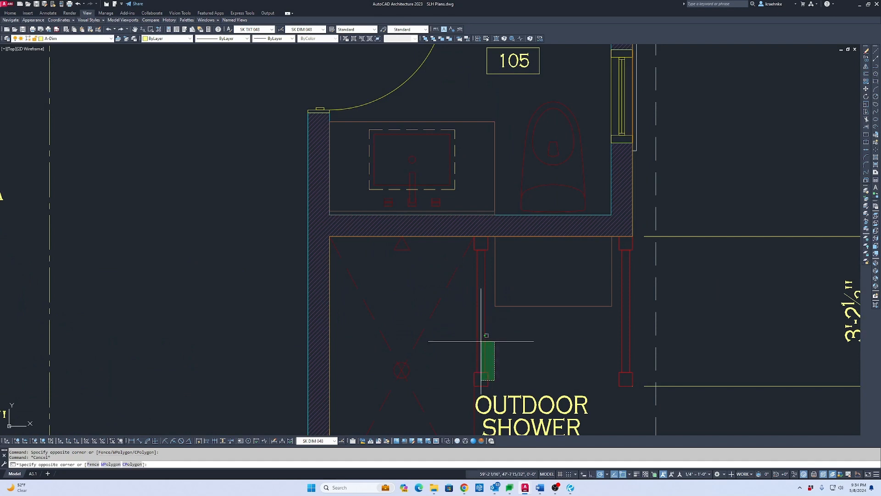
{"action": "left_click", "coordinate": [482, 236]}
{"action": "scroll", "coordinate": [632, 371], "scroll_direction": "up", "scroll_amount": 2}
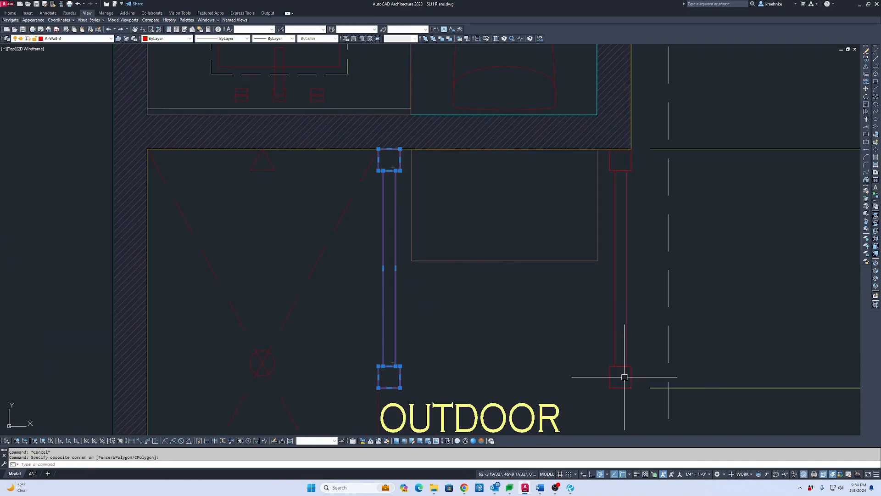
{"action": "left_click", "coordinate": [625, 377]}
{"action": "left_click", "coordinate": [616, 157]}
{"action": "scroll", "coordinate": [616, 157], "scroll_direction": "down", "scroll_amount": 2}
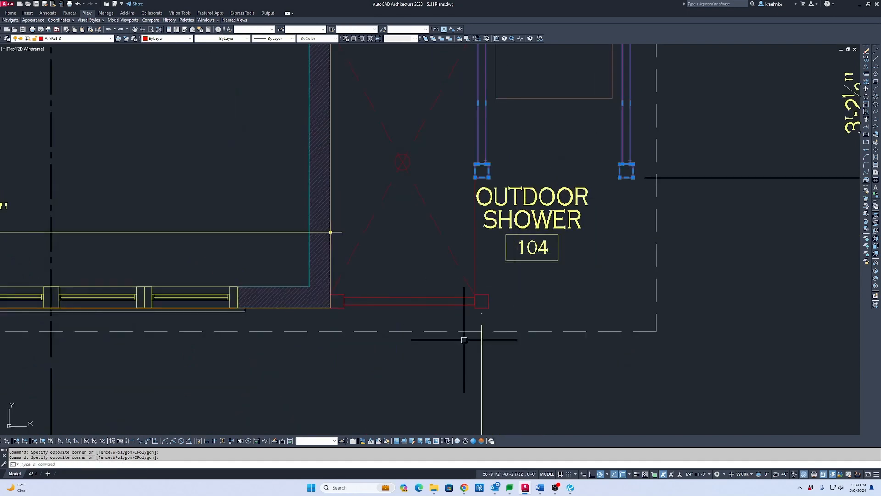
{"action": "scroll", "coordinate": [468, 324], "scroll_direction": "up", "scroll_amount": 3}
{"action": "left_click", "coordinate": [511, 231]}
{"action": "scroll", "coordinate": [487, 237], "scroll_direction": "down", "scroll_amount": 2}
{"action": "middle_click_drag", "start_coordinate": [487, 237], "coordinate": [556, 239]}
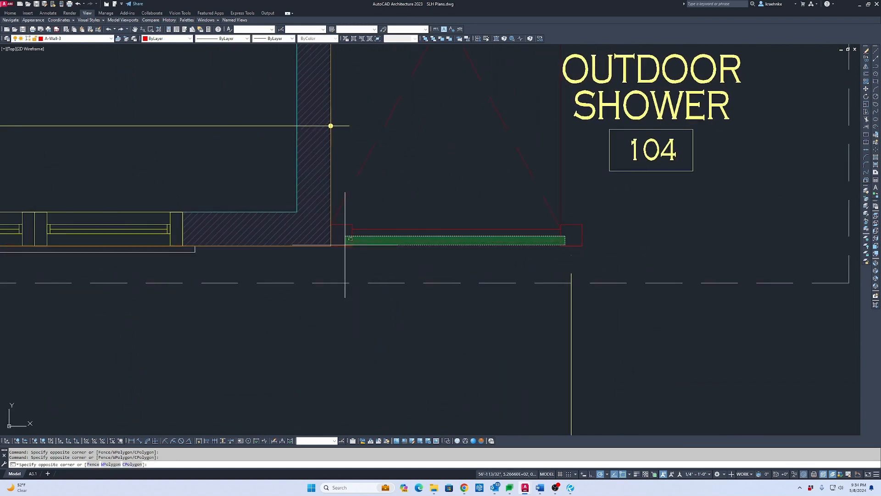
{"action": "left_click", "coordinate": [345, 245]}
{"action": "type", "text": "co"}
{"action": "key", "text": "Return"}
{"action": "left_click", "coordinate": [668, 251]}
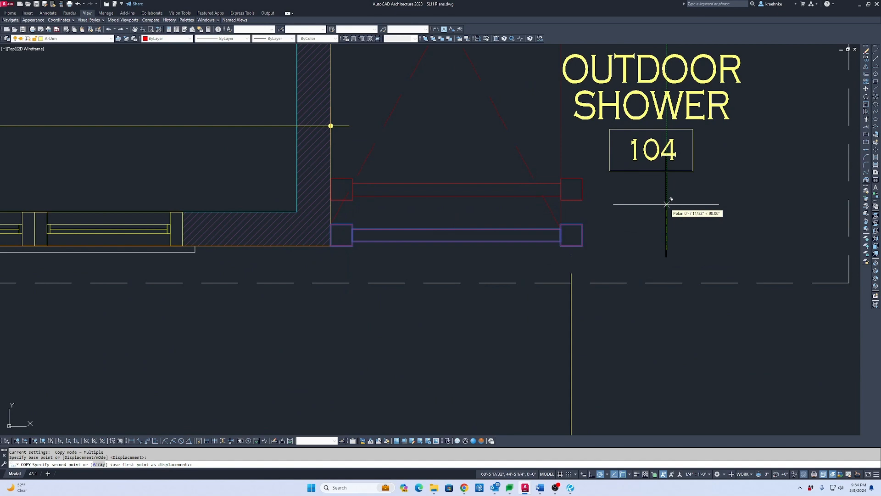
{"action": "key", "text": "Return"}
{"action": "key", "text": "Escape"}
{"action": "scroll", "coordinate": [666, 204], "scroll_direction": "down", "scroll_amount": 8}
{"action": "middle_click_drag", "start_coordinate": [667, 206], "coordinate": [541, 398]}
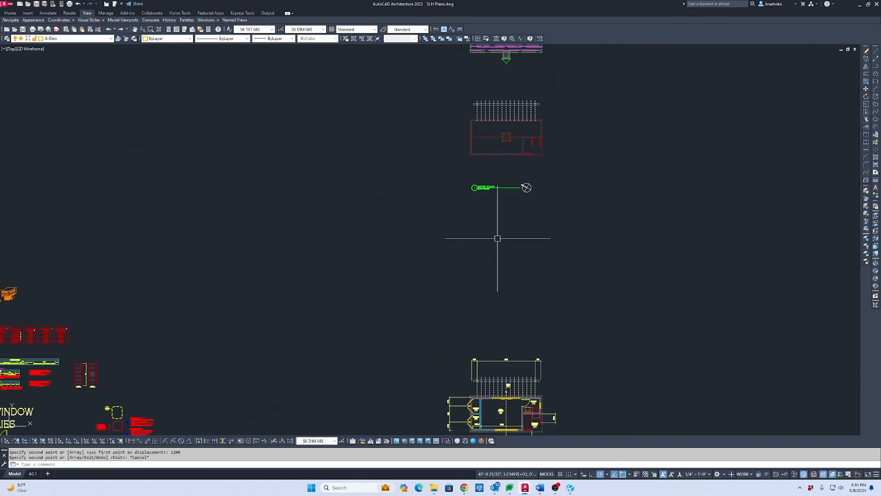
Match the copied shower partitions' properties to the dashed building wall line on the roof plan.
{"action": "scroll", "coordinate": [543, 136], "scroll_direction": "up", "scroll_amount": 4}
{"action": "scroll", "coordinate": [543, 136], "scroll_direction": "up", "scroll_amount": 2}
{"action": "type", "text": "ma"}
{"action": "key", "text": "Return"}
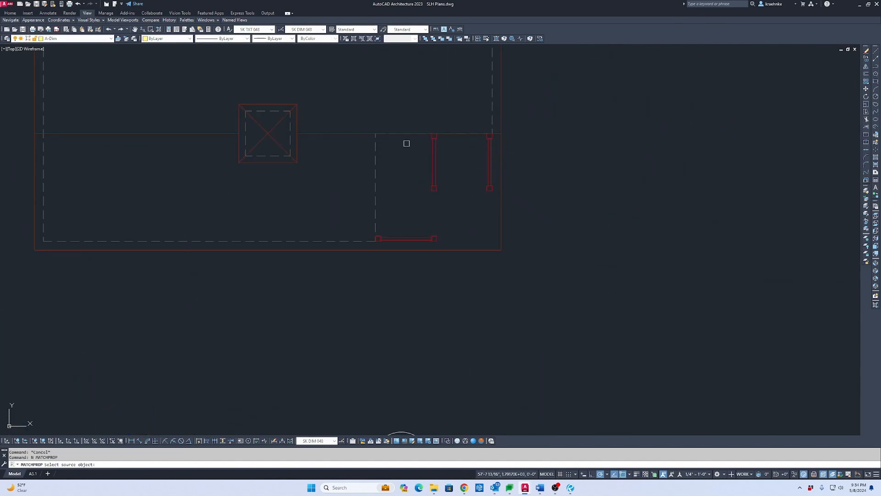
{"action": "left_click", "coordinate": [375, 186]}
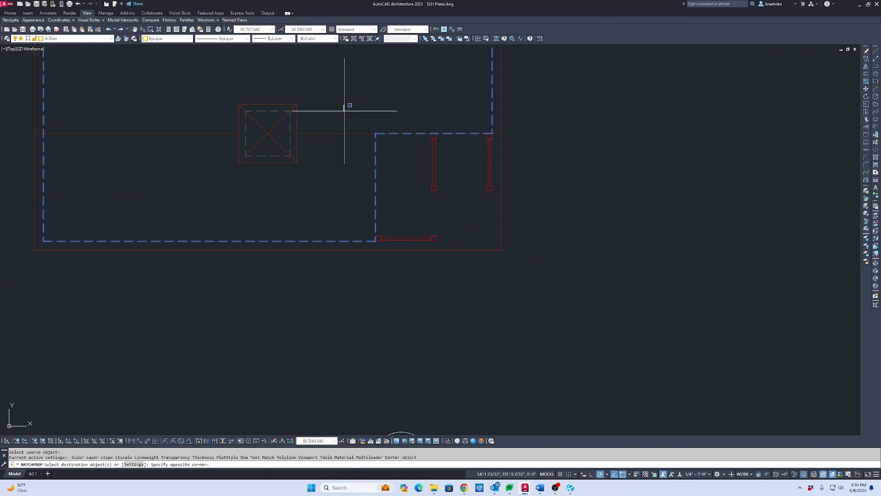
{"action": "left_click", "coordinate": [599, 295]}
{"action": "key", "text": "Escape"}
{"action": "scroll", "coordinate": [595, 305], "scroll_direction": "down", "scroll_amount": 3}
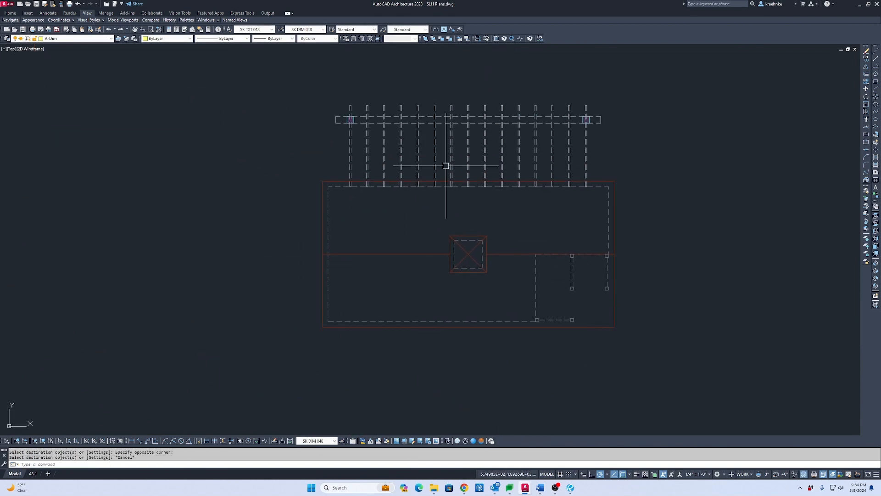
{"action": "scroll", "coordinate": [490, 193], "scroll_direction": "up", "scroll_amount": 4}
{"action": "left_click", "coordinate": [689, 205]}
{"action": "scroll", "coordinate": [601, 203], "scroll_direction": "down", "scroll_amount": 3}
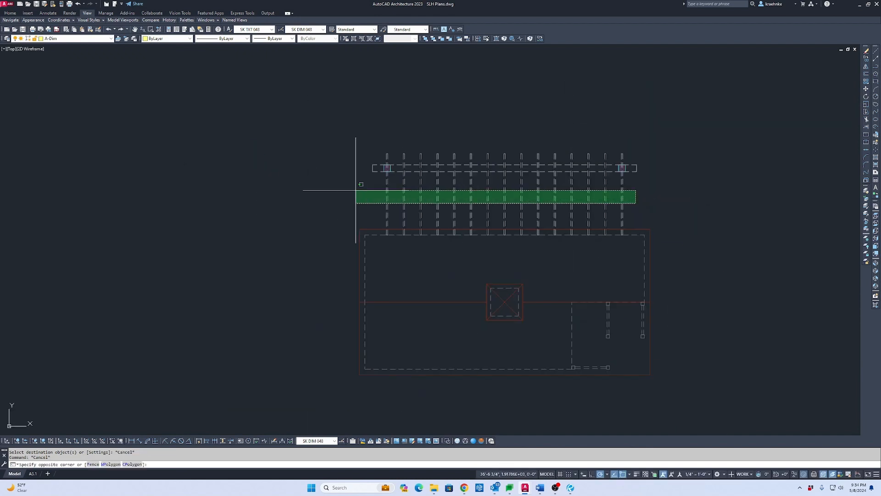
{"action": "key", "text": "Escape"}
Stretch the building-side ends of all the pergola rafters back to the roof's outer edge.
{"action": "scroll", "coordinate": [597, 238], "scroll_direction": "up", "scroll_amount": 4}
{"action": "type", "text": "s"}
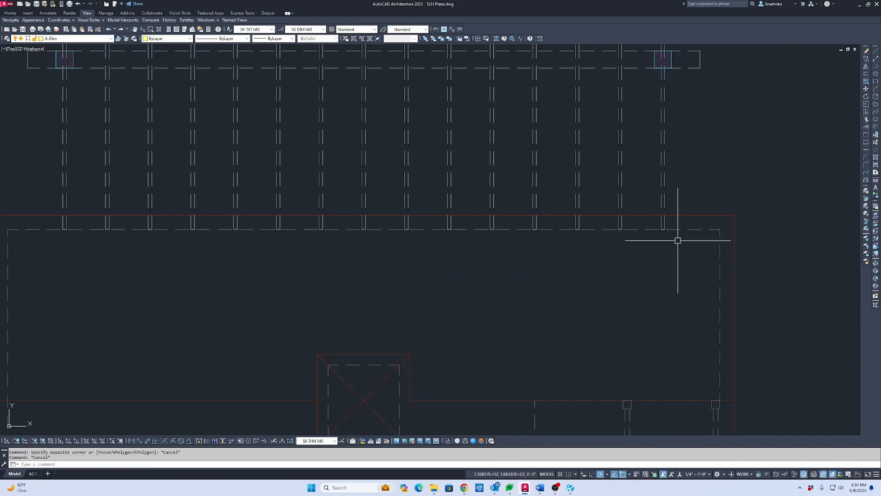
{"action": "key", "text": "Return"}
{"action": "left_click", "coordinate": [684, 241]}
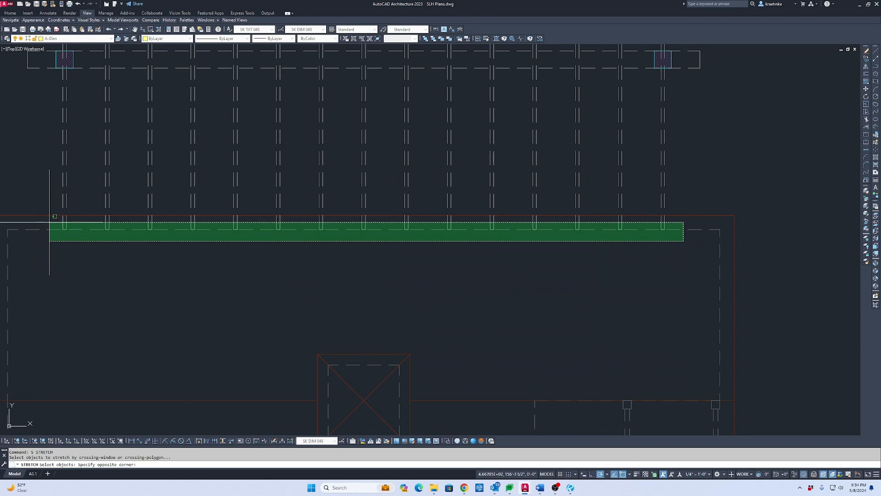
{"action": "left_click", "coordinate": [47, 221]}
{"action": "scroll", "coordinate": [51, 227], "scroll_direction": "up", "scroll_amount": 2}
{"action": "left_click", "coordinate": [70, 230]}
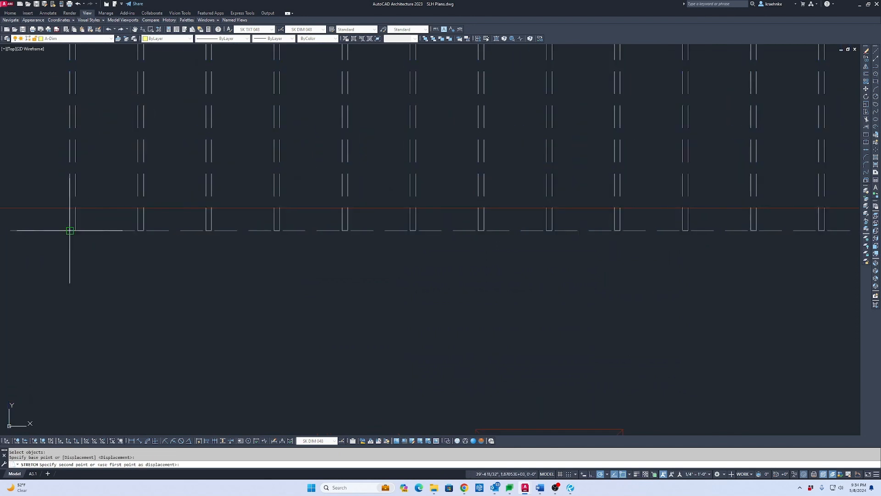
{"action": "left_click", "coordinate": [70, 208]}
{"action": "scroll", "coordinate": [204, 228], "scroll_direction": "down", "scroll_amount": 2}
{"action": "middle_click_drag", "start_coordinate": [204, 228], "coordinate": [222, 270]}
{"action": "scroll", "coordinate": [227, 267], "scroll_direction": "up", "scroll_amount": 1}
{"action": "key", "text": "Escape"}
Assign all the pergola rafters to a dark red layer with solid lines.
{"action": "left_click", "coordinate": [648, 215]}
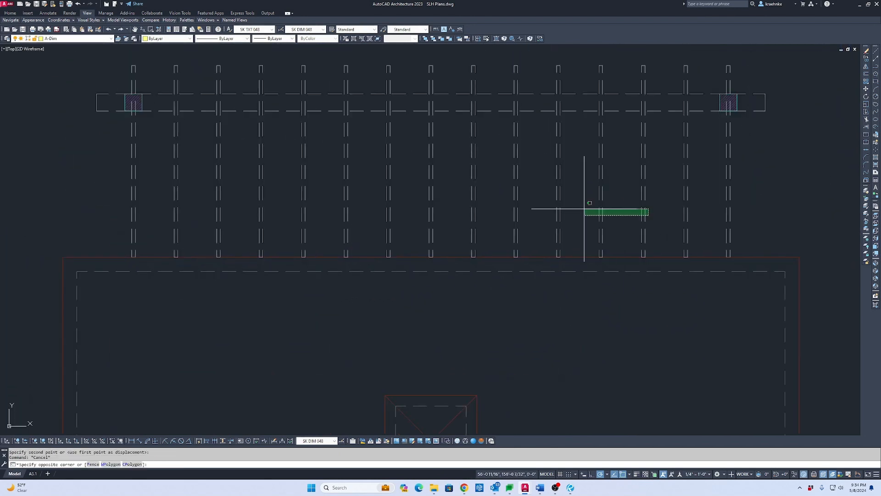
{"action": "key", "text": "Escape"}
{"action": "left_click", "coordinate": [793, 209]}
{"action": "left_click", "coordinate": [124, 191]}
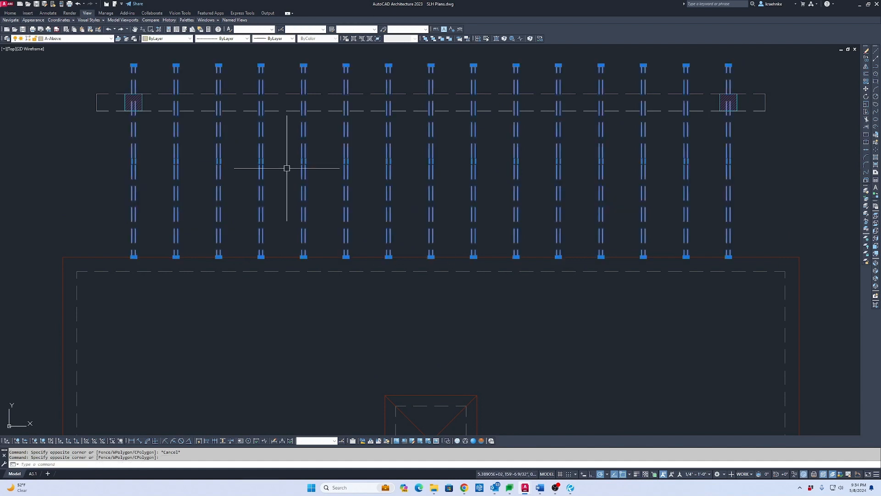
{"action": "left_click", "coordinate": [83, 39]}
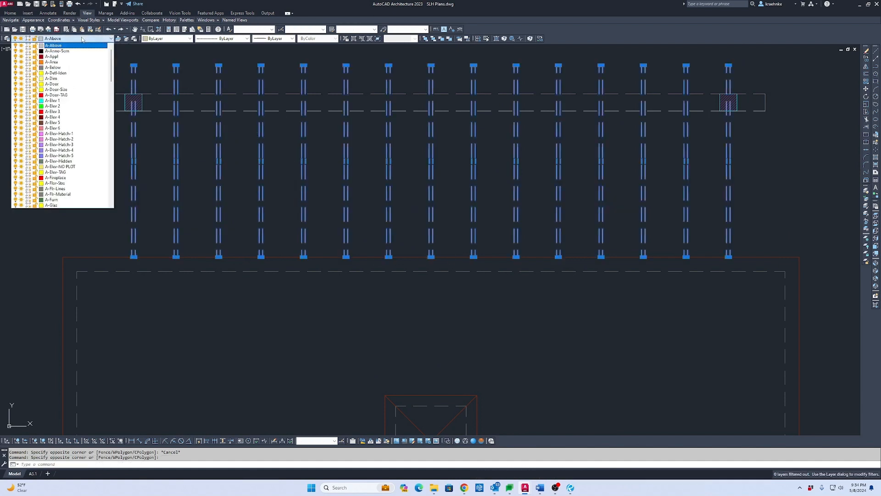
{"action": "key", "text": "a"}
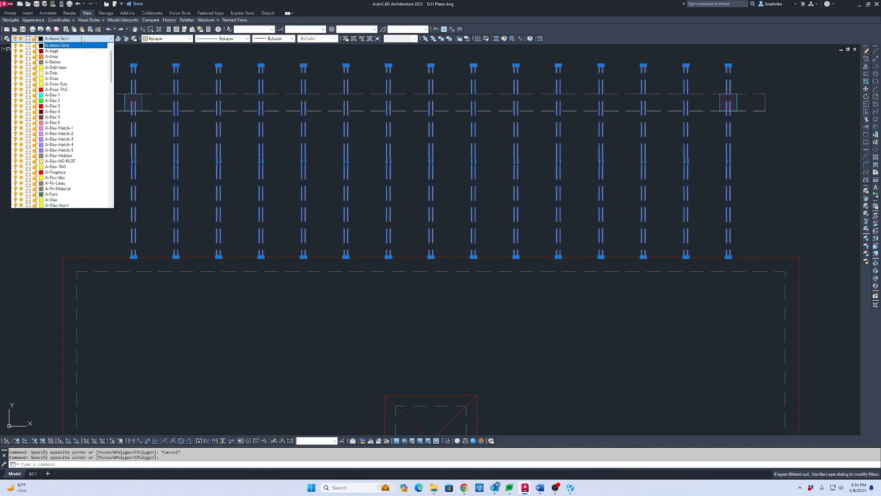
{"action": "left_click", "coordinate": [84, 108]}
{"action": "key", "text": "Escape"}
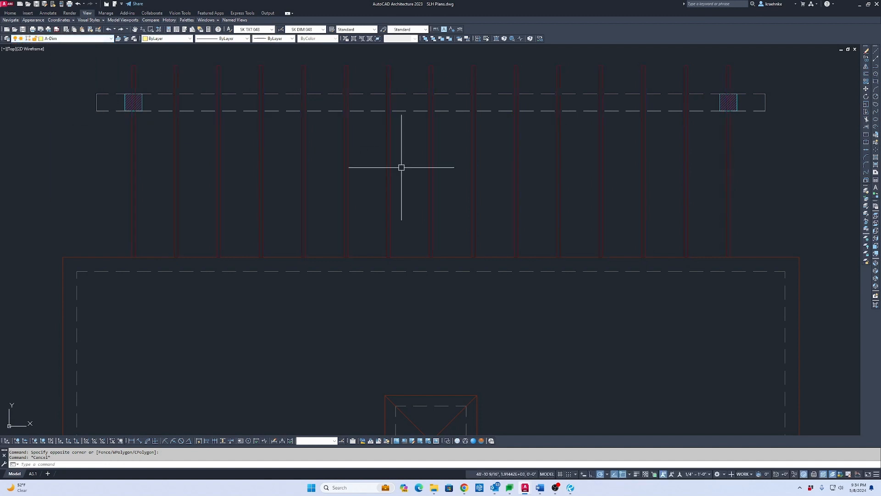
{"action": "left_click", "coordinate": [531, 259]}
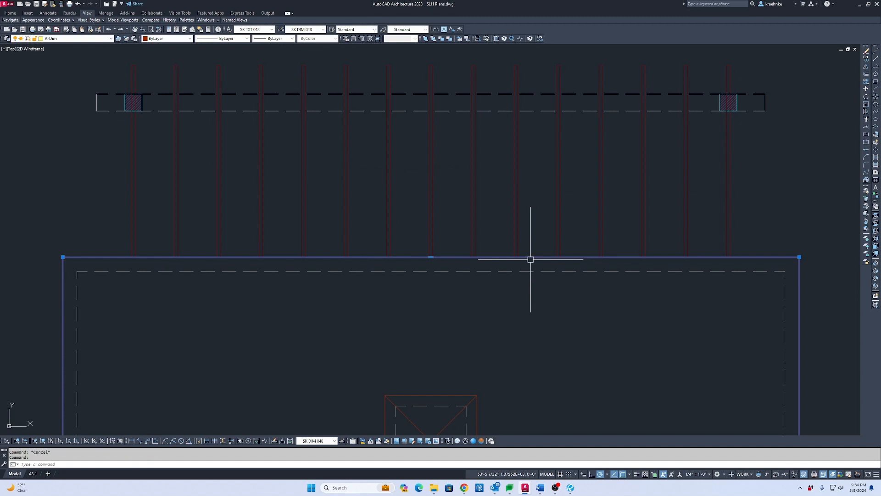
{"action": "key", "text": "Escape"}
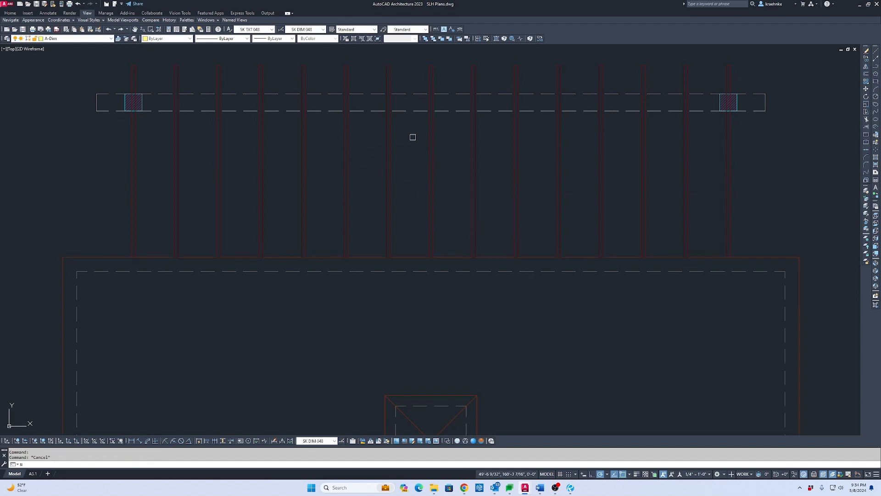
{"action": "left_click", "coordinate": [369, 111]}
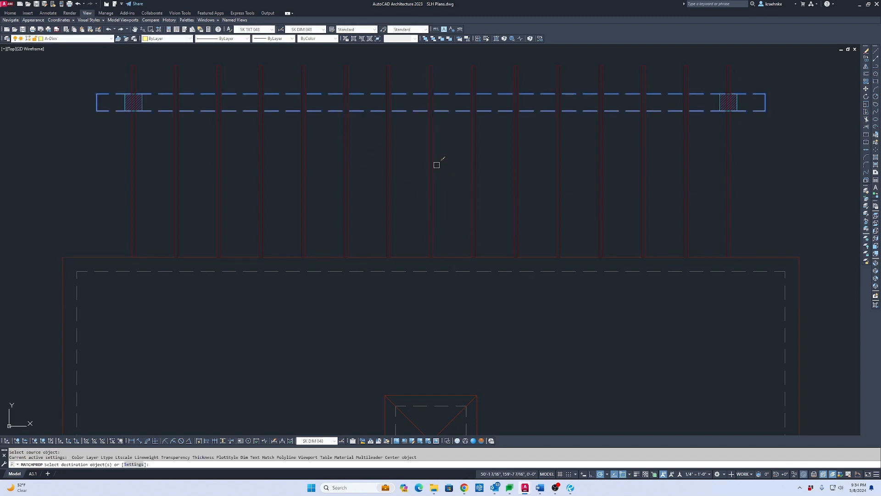
{"action": "key", "text": "Escape"}
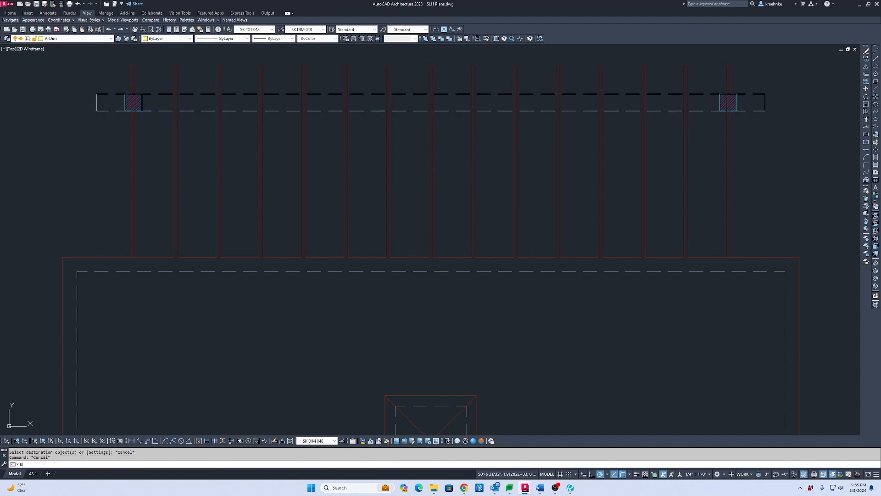
Match the dashed pergola beam's properties to those of a rafter.
{"action": "type", "text": "N"}
{"action": "key", "text": "Return"}
{"action": "left_click", "coordinate": [432, 128]}
{"action": "left_click", "coordinate": [416, 110]}
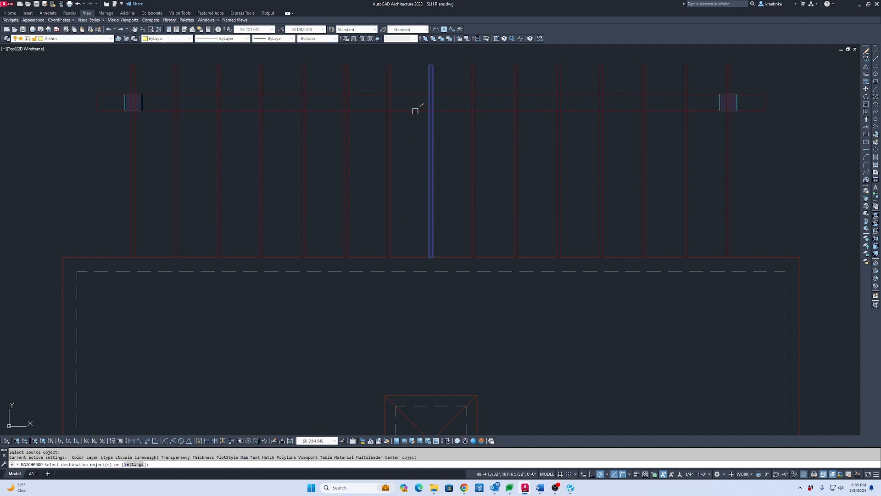
{"action": "key", "text": "Escape"}
Draw a rectangle over the hatched post at the left end of the pergola beam.
{"action": "scroll", "coordinate": [120, 92], "scroll_direction": "up", "scroll_amount": 5}
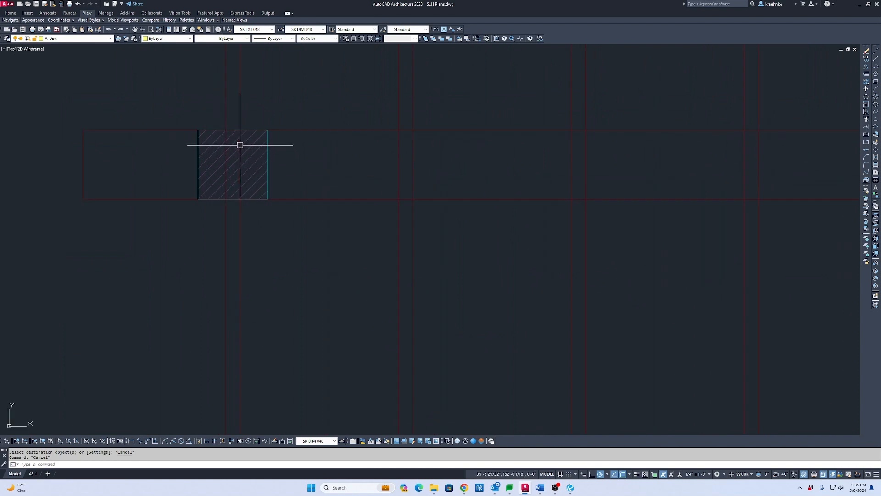
{"action": "type", "text": "REC"}
{"action": "key", "text": "Return"}
{"action": "left_click", "coordinate": [201, 134]}
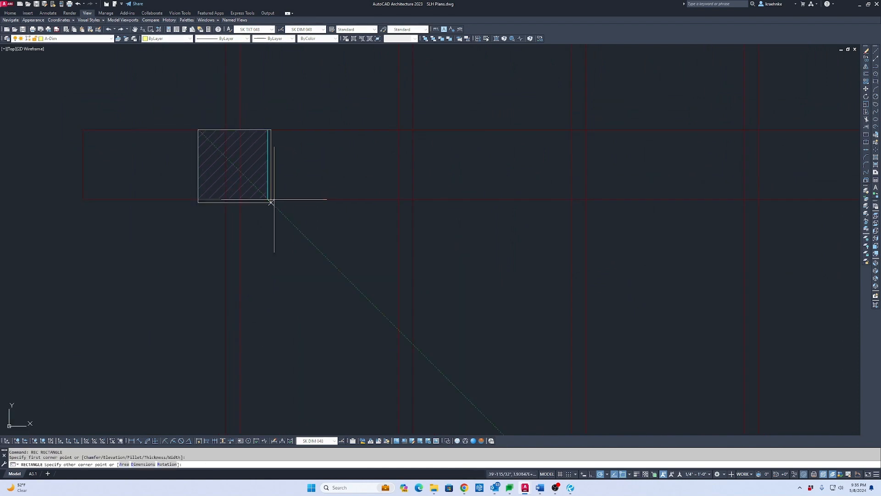
{"action": "left_click", "coordinate": [266, 198]}
{"action": "key", "text": "Escape"}
Stretch the rectangle's lower and right edges so they line up with the hatched post's outline.
{"action": "scroll", "coordinate": [262, 186], "scroll_direction": "up", "scroll_amount": 4}
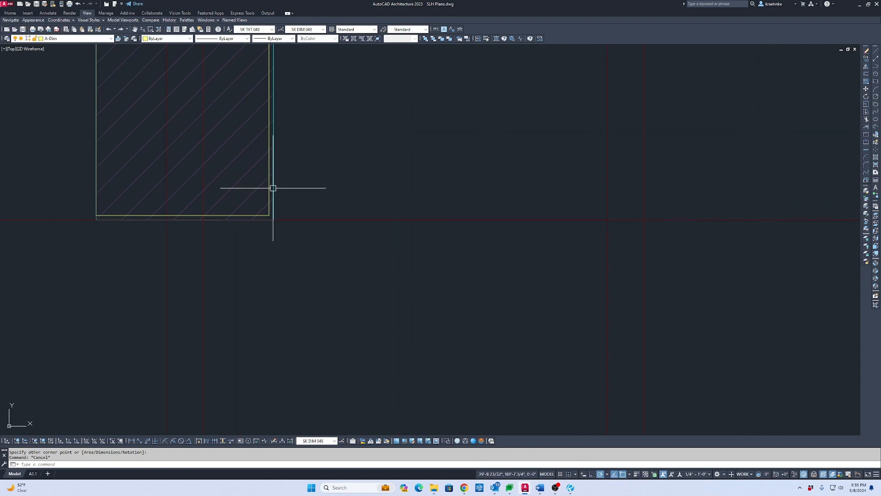
{"action": "left_click", "coordinate": [268, 188]}
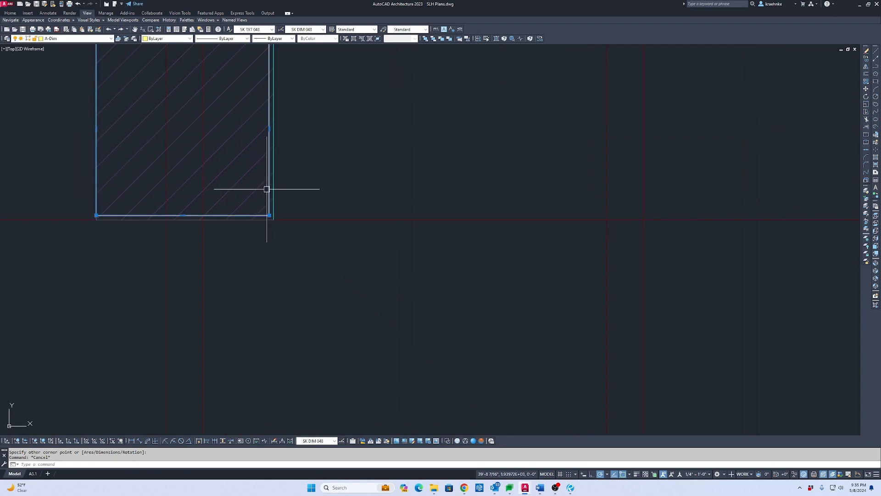
{"action": "left_click", "coordinate": [183, 220]}
{"action": "key", "text": "Escape"}
{"action": "key", "text": "Escape"}
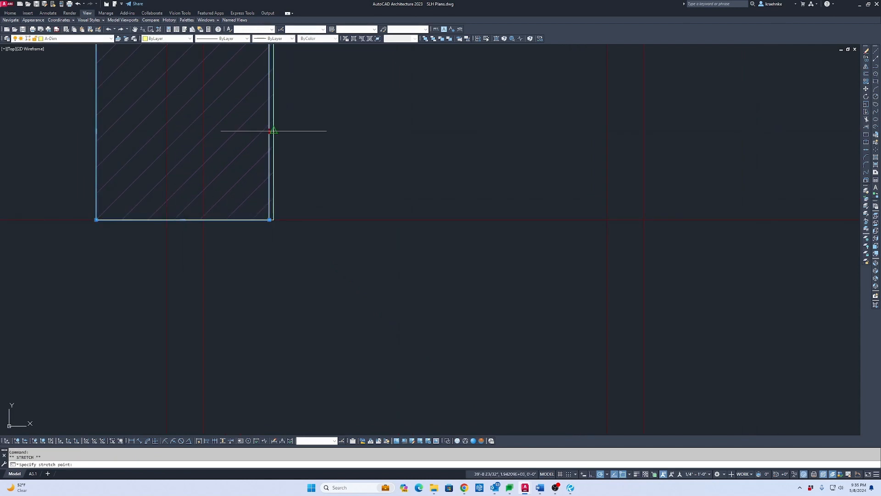
Delete the original hatched wall object beneath the new post rectangle.
{"action": "left_click", "coordinate": [256, 105]}
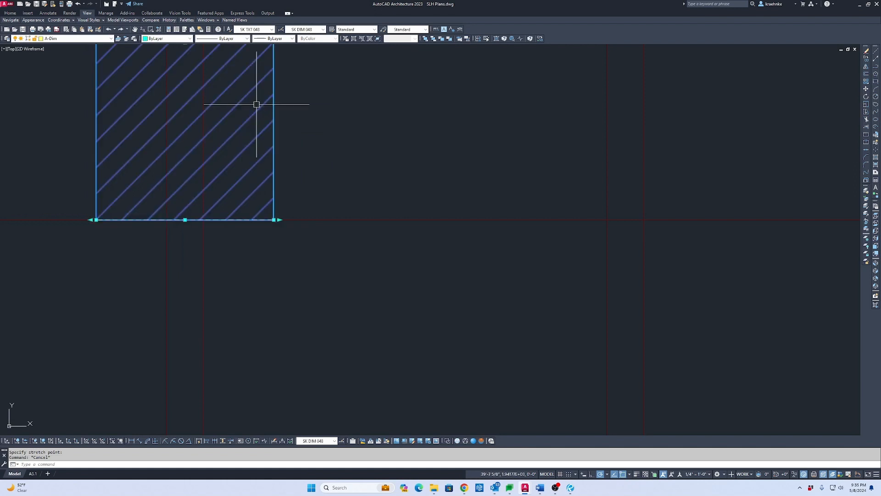
{"action": "key", "text": "Delete"}
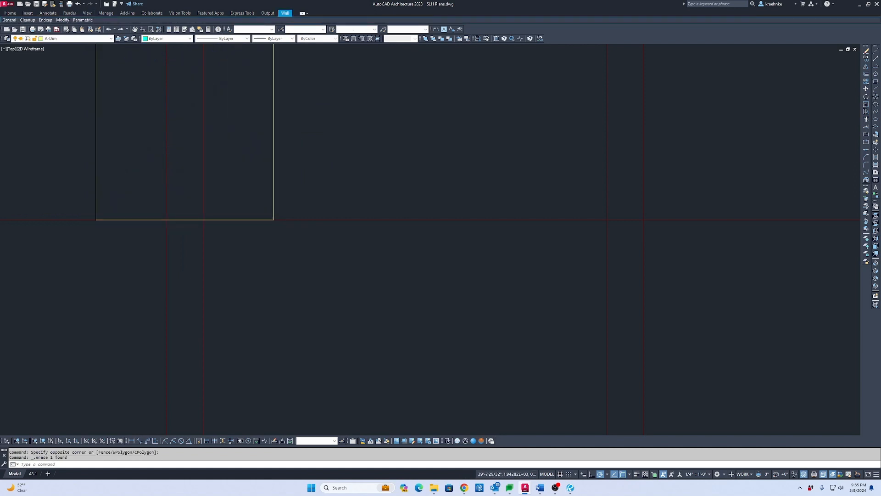
{"action": "scroll", "coordinate": [399, 178], "scroll_direction": "down", "scroll_amount": 10}
{"action": "key", "text": "Escape"}
{"action": "key", "text": "Escape"}
Match the new post rectangle's properties to the dashed building wall line.
{"action": "type", "text": "n"}
{"action": "key", "text": "Return"}
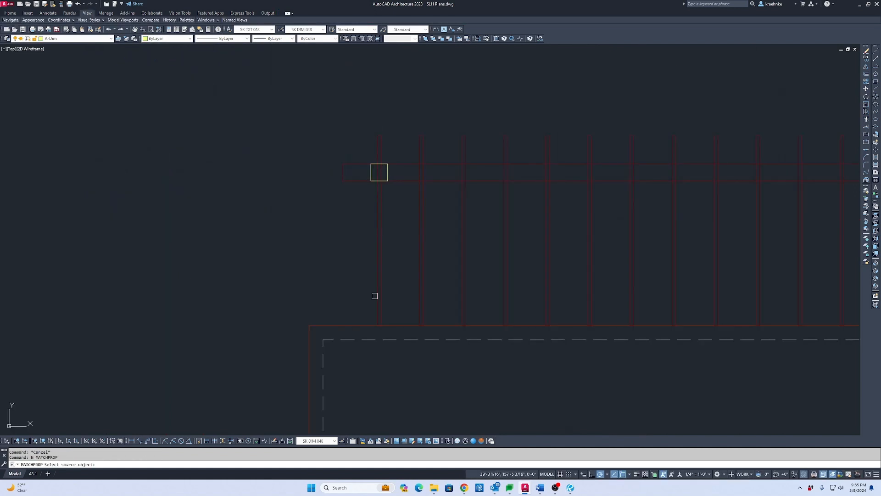
{"action": "left_click", "coordinate": [424, 339]}
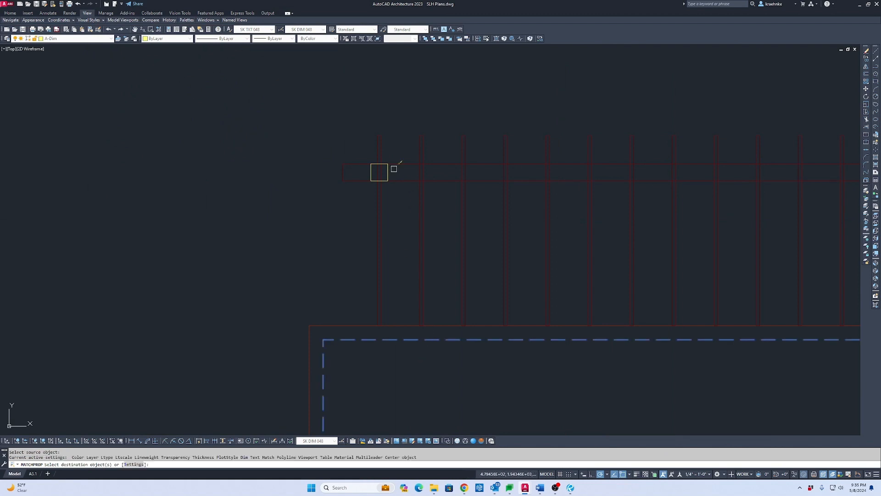
{"action": "key", "text": "Escape"}
Set the linetype scale of the dashed post rectangle at the pergola beam's left end to 0.5.
{"action": "scroll", "coordinate": [387, 172], "scroll_direction": "up", "scroll_amount": 6}
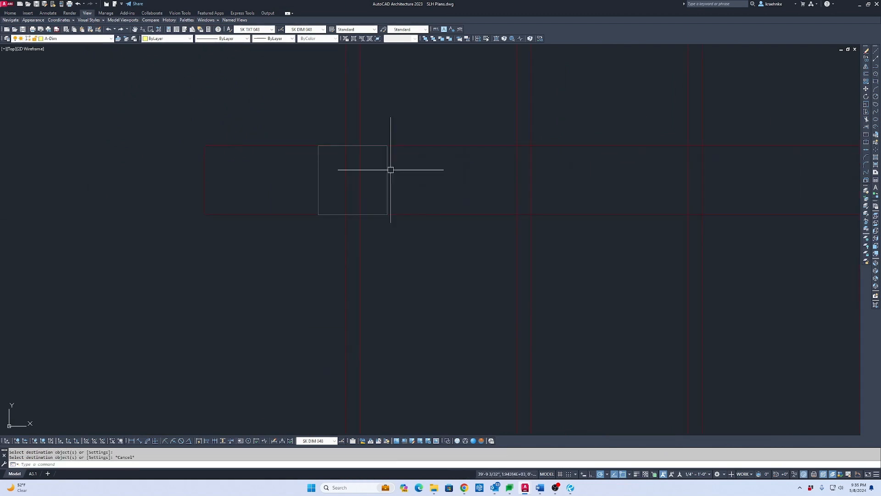
{"action": "left_click", "coordinate": [387, 173]}
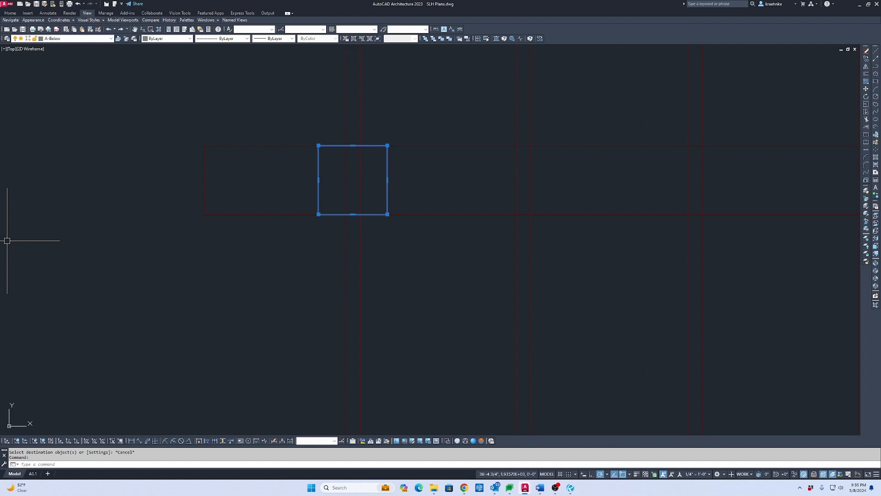
{"action": "key", "text": "ctrl+1"}
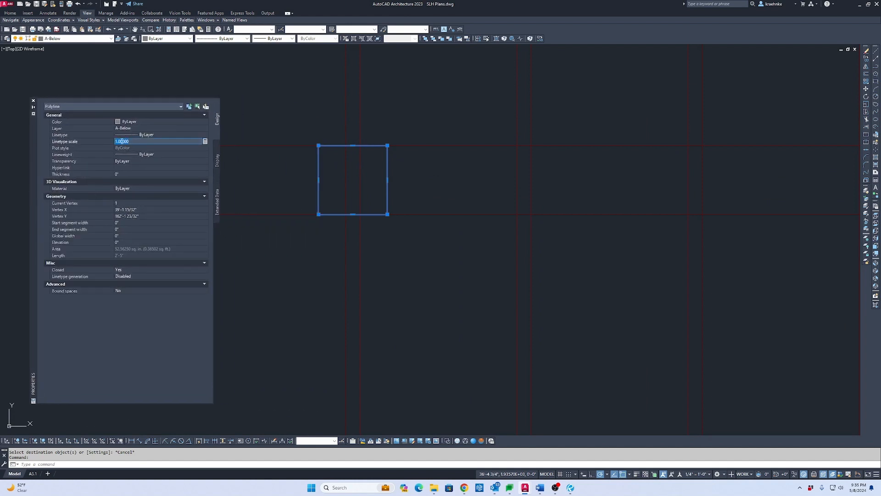
{"action": "key", "text": "Return"}
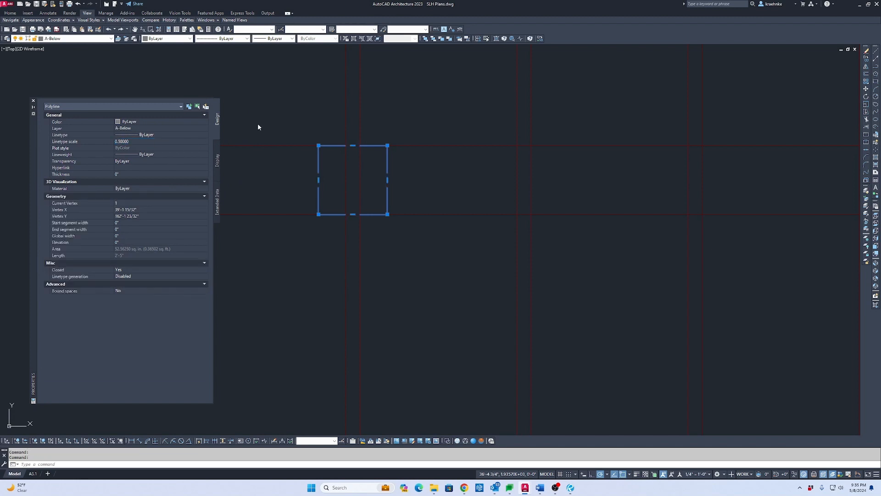
Copy the dashed post rectangle from its upper-right corner to the hatched post at the beam's right end.
{"action": "scroll", "coordinate": [370, 189], "scroll_direction": "down", "scroll_amount": 4}
{"action": "type", "text": "c"}
{"action": "key", "text": "Return"}
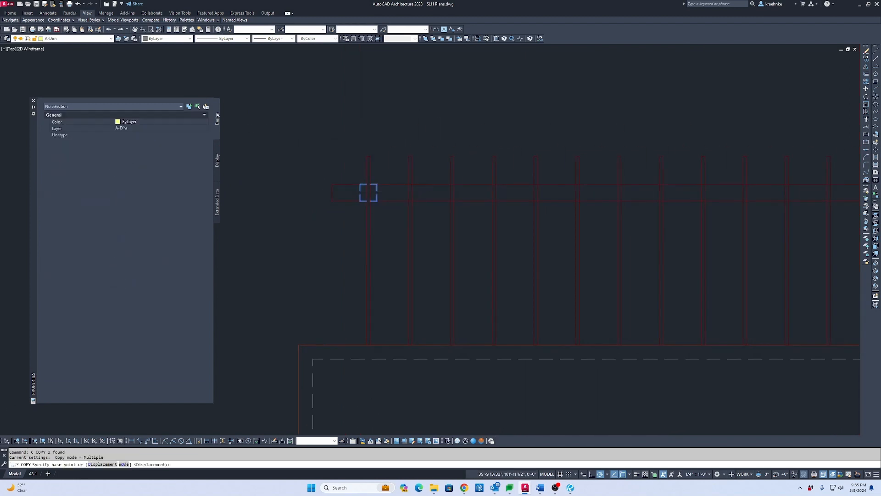
{"action": "left_click", "coordinate": [377, 182]}
{"action": "scroll", "coordinate": [442, 192], "scroll_direction": "down", "scroll_amount": 5}
{"action": "middle_click_drag", "start_coordinate": [444, 193], "coordinate": [187, 184]}
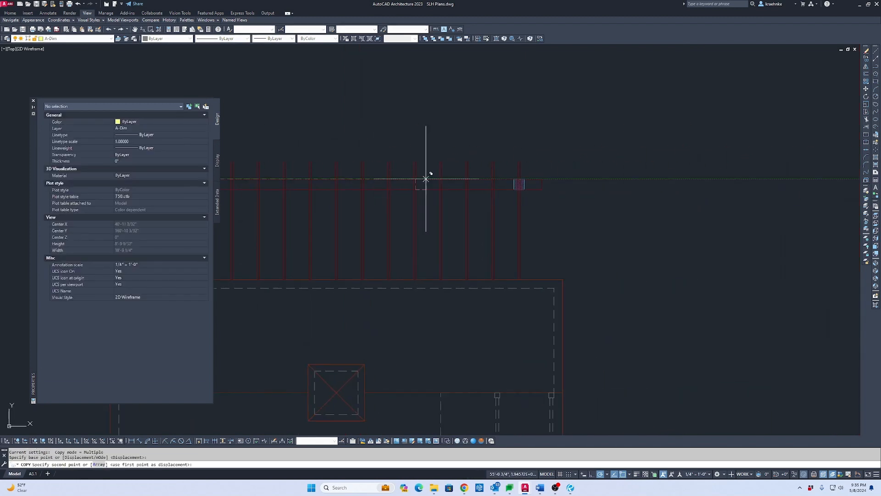
{"action": "scroll", "coordinate": [537, 179], "scroll_direction": "up", "scroll_amount": 7}
{"action": "left_click", "coordinate": [484, 180]}
{"action": "key", "text": "Escape"}
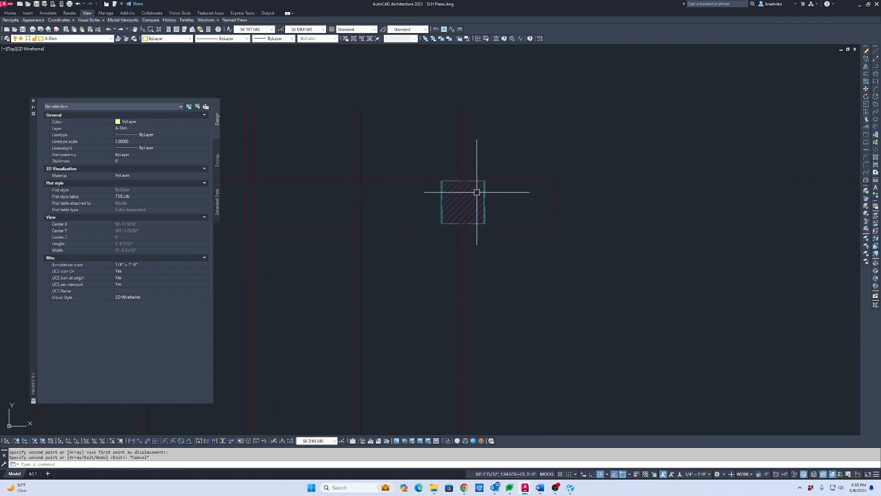
Copy the right post rectangle so its upper-right corner lands on the hatched post's upper-right corner.
{"action": "scroll", "coordinate": [486, 181], "scroll_direction": "up", "scroll_amount": 5}
{"action": "left_click", "coordinate": [479, 215]}
{"action": "scroll", "coordinate": [476, 205], "scroll_direction": "up", "scroll_amount": 2}
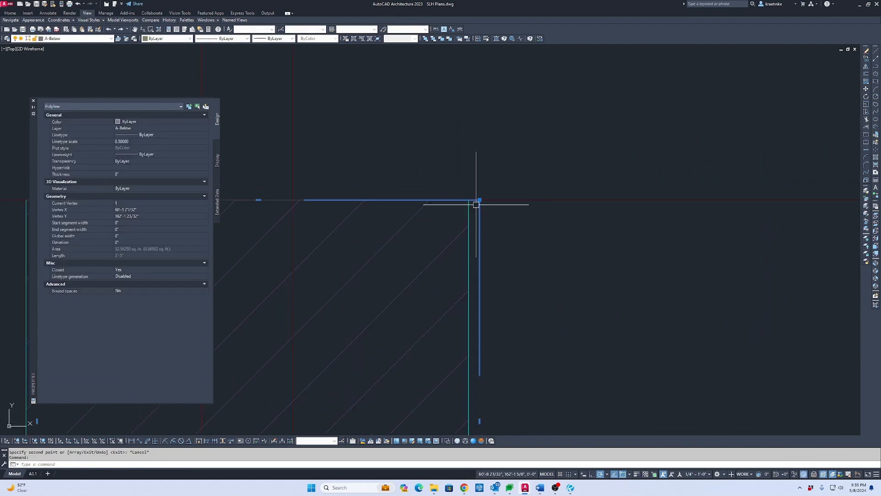
{"action": "type", "text": "c"}
{"action": "key", "text": "Return"}
{"action": "left_click", "coordinate": [479, 200]}
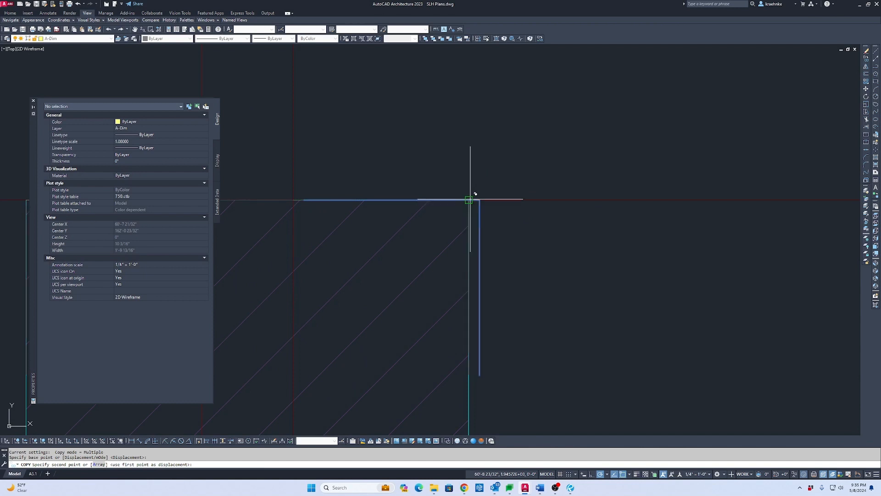
{"action": "left_click", "coordinate": [473, 198]}
{"action": "scroll", "coordinate": [472, 198], "scroll_direction": "down", "scroll_amount": 3}
{"action": "key", "text": "Escape"}
{"action": "scroll", "coordinate": [486, 202], "scroll_direction": "up", "scroll_amount": 5}
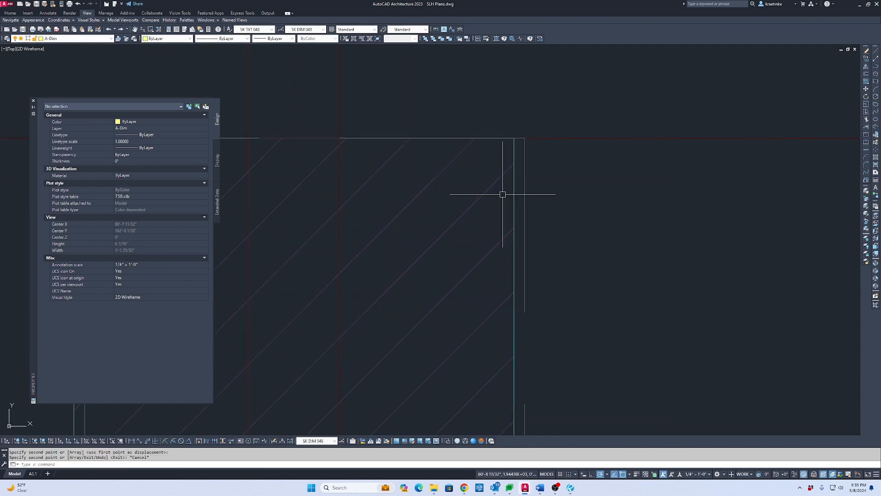
Delete the misaligned first copy of the rectangle at the right post.
{"action": "key", "text": "Escape"}
{"action": "left_click", "coordinate": [524, 171]}
{"action": "key", "text": "Delete"}
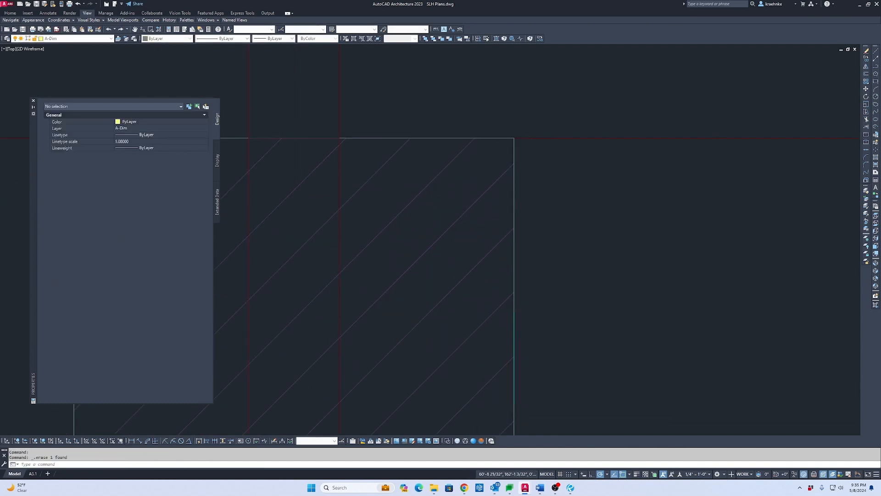
Delete the original hatched wall object beneath the right post rectangle.
{"action": "scroll", "coordinate": [462, 197], "scroll_direction": "down", "scroll_amount": 2}
{"action": "left_click", "coordinate": [459, 207]}
{"action": "left_click", "coordinate": [443, 238]}
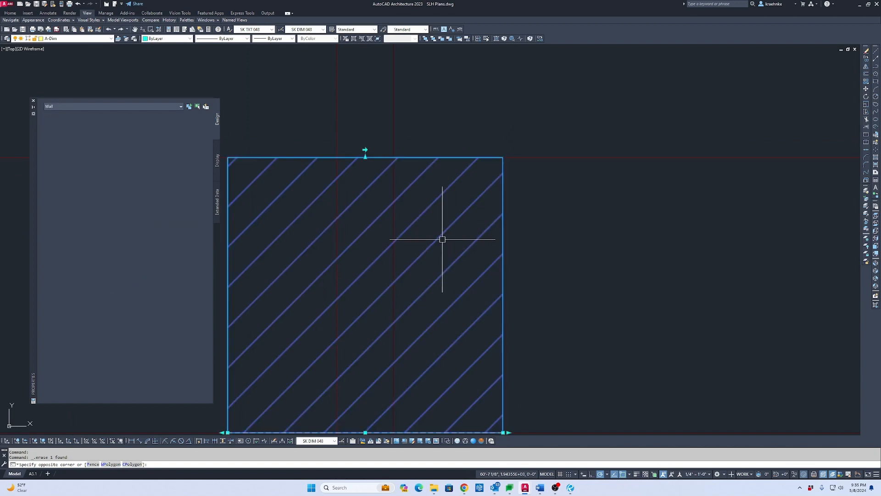
{"action": "key", "text": "Delete"}
Send both dashed post rectangles behind the pergola beam and rafters in the draw order.
{"action": "scroll", "coordinate": [417, 215], "scroll_direction": "down", "scroll_amount": 2}
{"action": "mouse_move", "coordinate": [417, 215]}
{"action": "middle_mouse_down"}
{"action": "mouse_move", "coordinate": [621, 173]}
{"action": "mouse_move", "coordinate": [614, 182]}
{"action": "middle_mouse_up"}
{"action": "scroll", "coordinate": [613, 182], "scroll_direction": "down", "scroll_amount": 8}
{"action": "mouse_move", "coordinate": [600, 182]}
{"action": "middle_mouse_down"}
{"action": "mouse_move", "coordinate": [583, 183]}
{"action": "mouse_move", "coordinate": [630, 188]}
{"action": "middle_mouse_up"}
{"action": "scroll", "coordinate": [554, 185], "scroll_direction": "down", "scroll_amount": 2}
{"action": "middle_click_drag", "start_coordinate": [467, 181], "coordinate": [480, 184]}
{"action": "key", "text": "Escape"}
{"action": "left_click", "coordinate": [251, 176]}
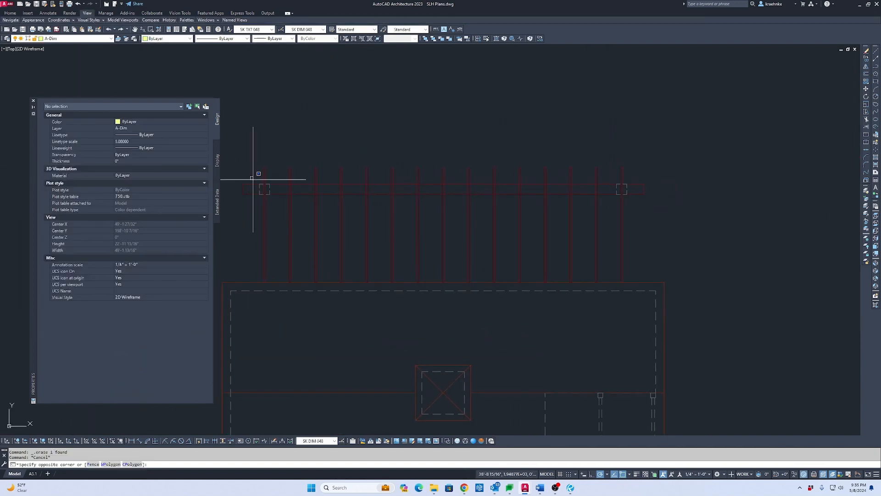
{"action": "left_click", "coordinate": [633, 204]}
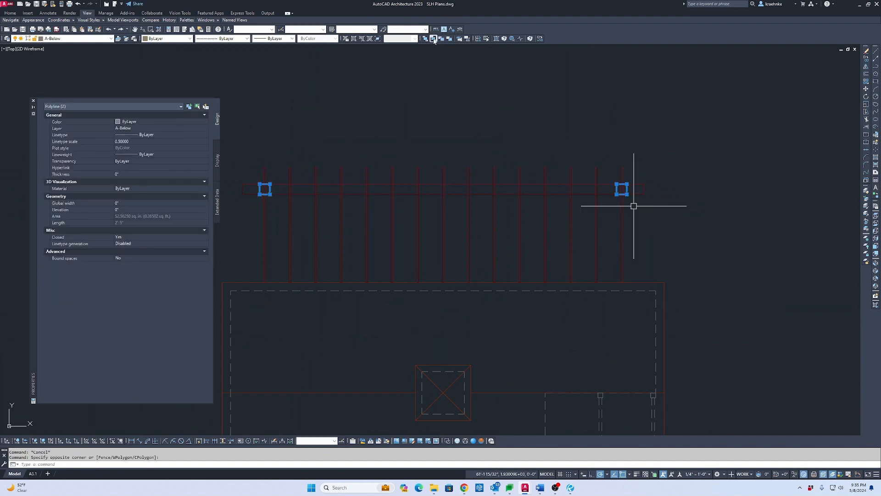
{"action": "key", "text": "Escape"}
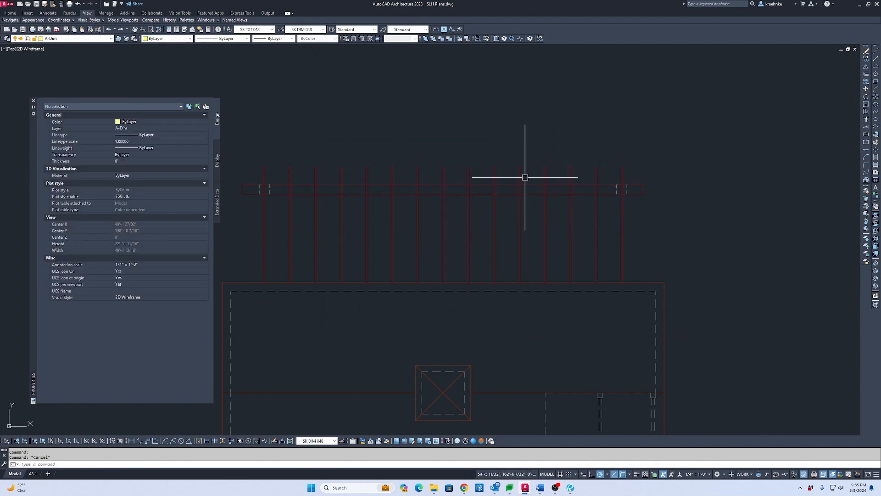
Hatch all 15 pergola rafters with the SOLID pattern, using the rafter outlines as boundaries and sending the hatch behind them.
{"action": "scroll", "coordinate": [266, 200], "scroll_direction": "up", "scroll_amount": 2}
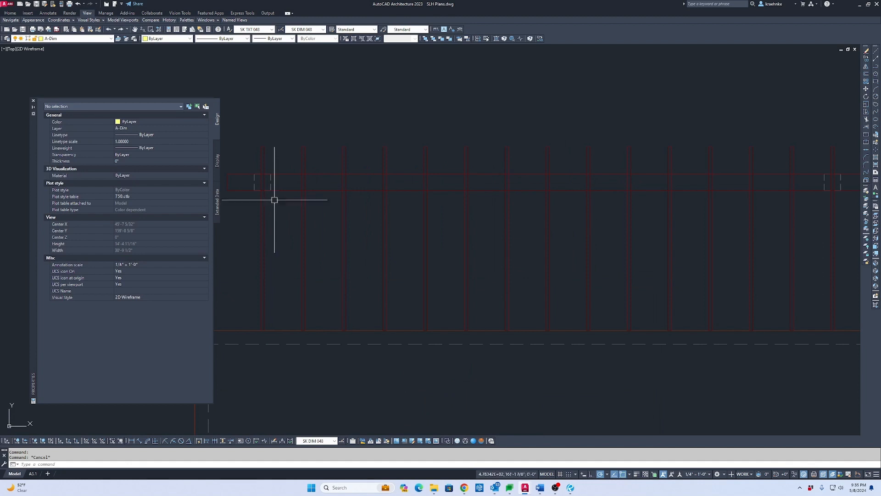
{"action": "scroll", "coordinate": [257, 180], "scroll_direction": "up", "scroll_amount": 2}
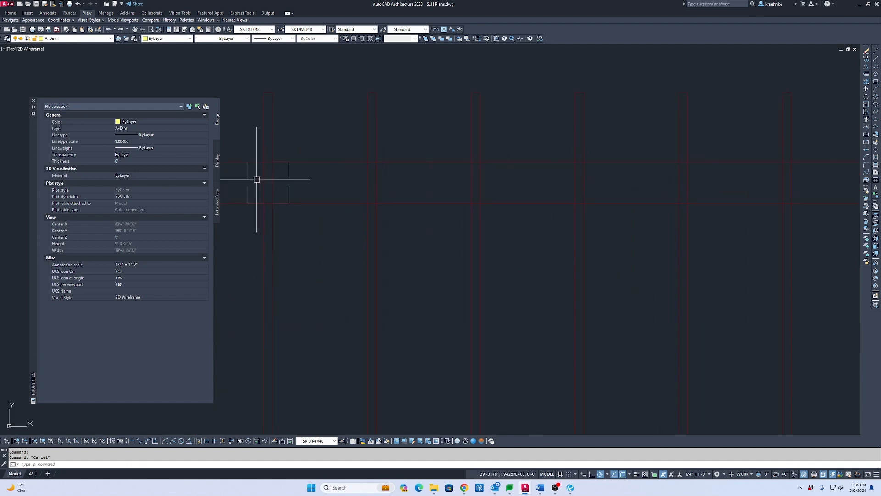
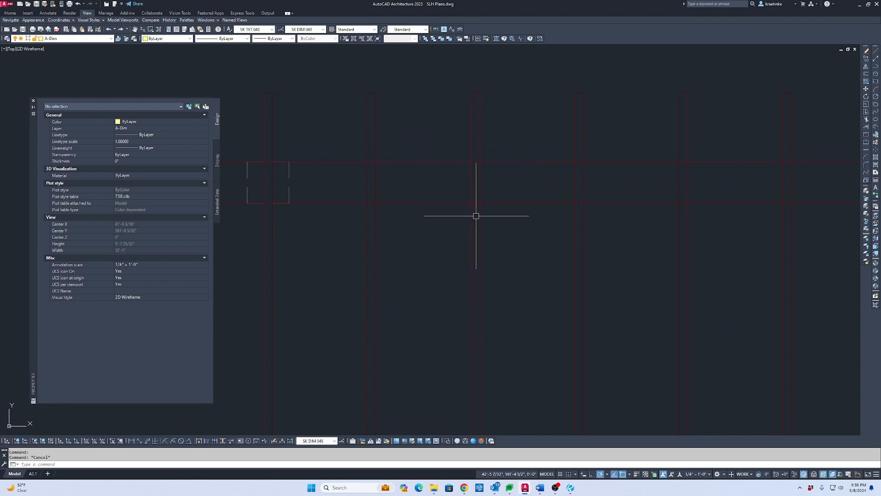
{"action": "scroll", "coordinate": [621, 197], "scroll_direction": "down", "scroll_amount": 3}
{"action": "middle_click_drag", "start_coordinate": [622, 197], "coordinate": [599, 184]}
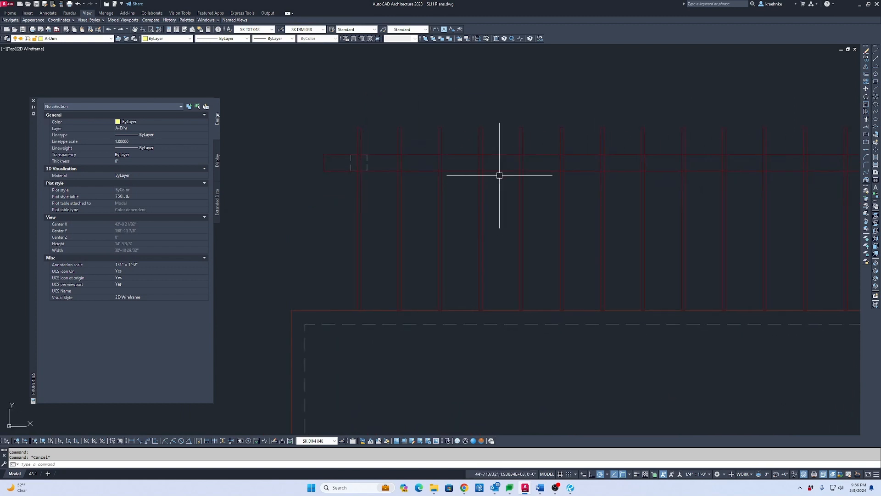
{"action": "mouse_move", "coordinate": [667, 198]}
{"action": "middle_mouse_down"}
{"action": "mouse_move", "coordinate": [588, 193]}
{"action": "mouse_move", "coordinate": [580, 202]}
{"action": "middle_mouse_up"}
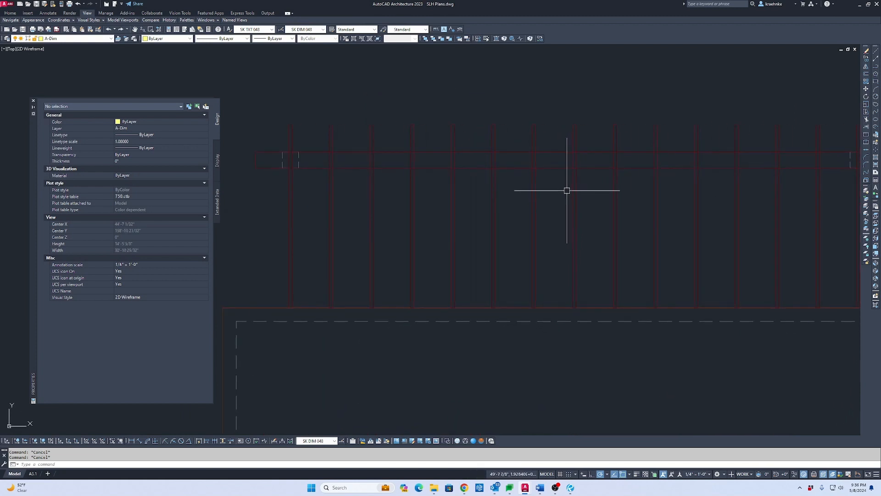
{"action": "type", "text": "H"}
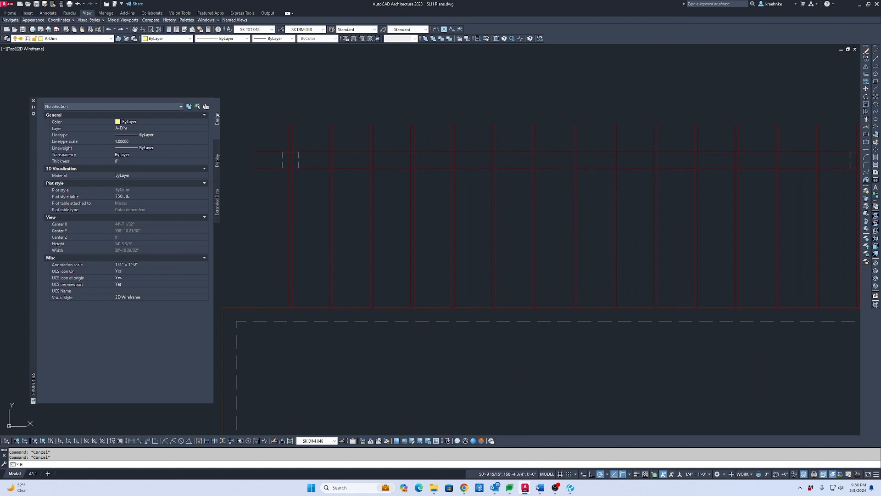
{"action": "key", "text": "Return"}
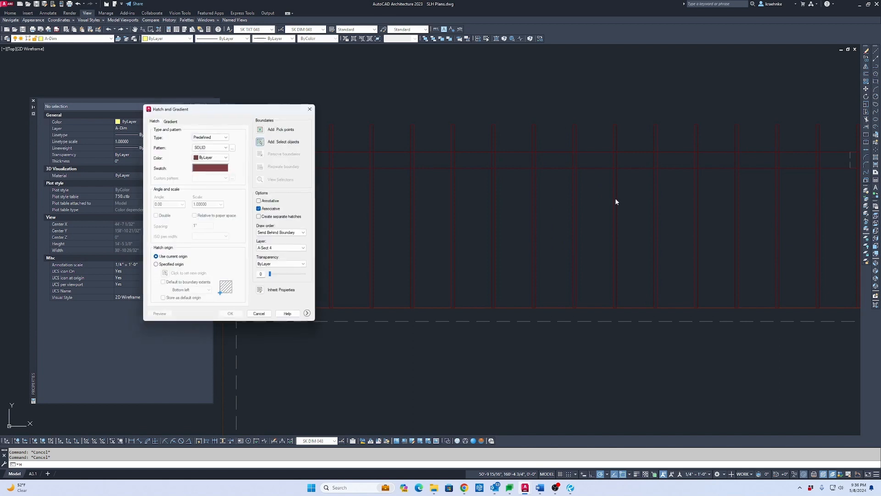
{"action": "left_click", "coordinate": [261, 141]}
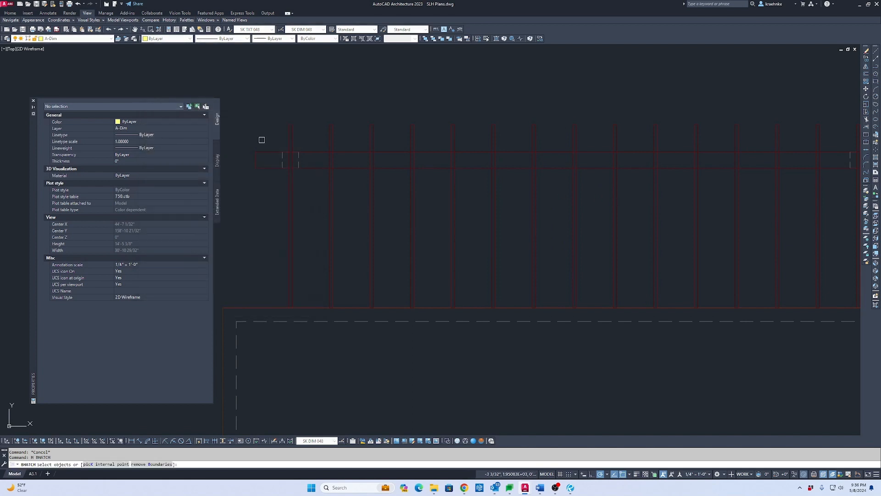
{"action": "scroll", "coordinate": [466, 173], "scroll_direction": "down", "scroll_amount": 2}
{"action": "left_click", "coordinate": [739, 208]}
{"action": "left_click", "coordinate": [333, 192]}
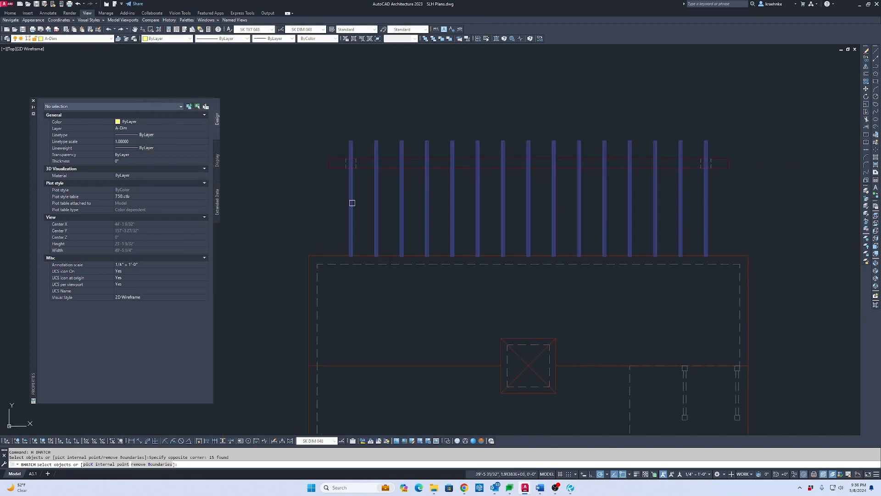
{"action": "key", "text": "Return"}
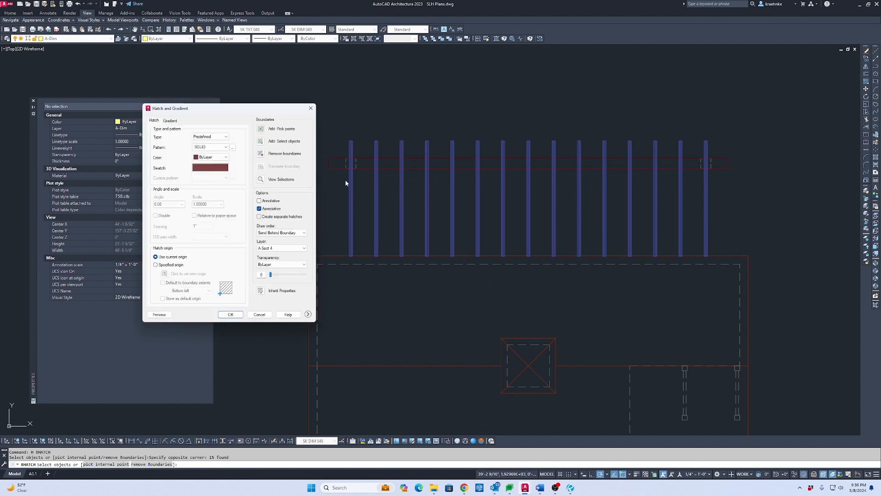
{"action": "key", "text": "Return"}
{"action": "key", "text": "Return"}
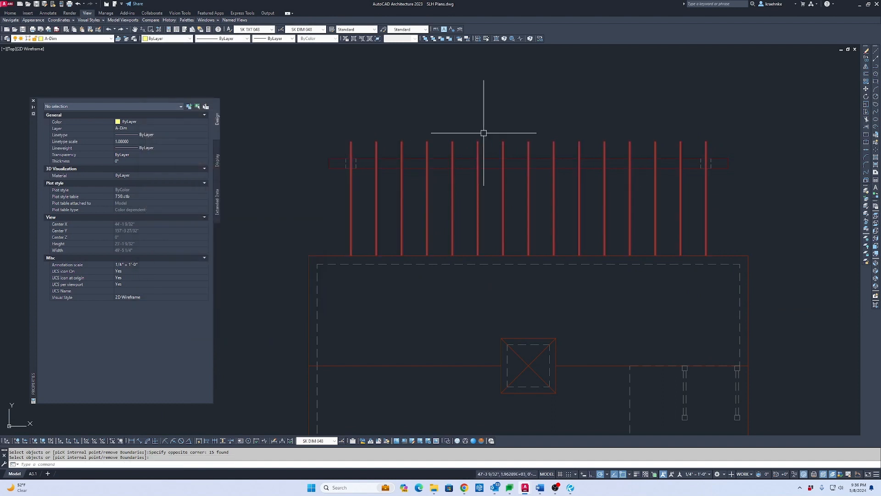
Move the solid rafter hatch to the Wipe out layer and dismiss the frozen-layer notice.
{"action": "scroll", "coordinate": [515, 140], "scroll_direction": "up", "scroll_amount": 10}
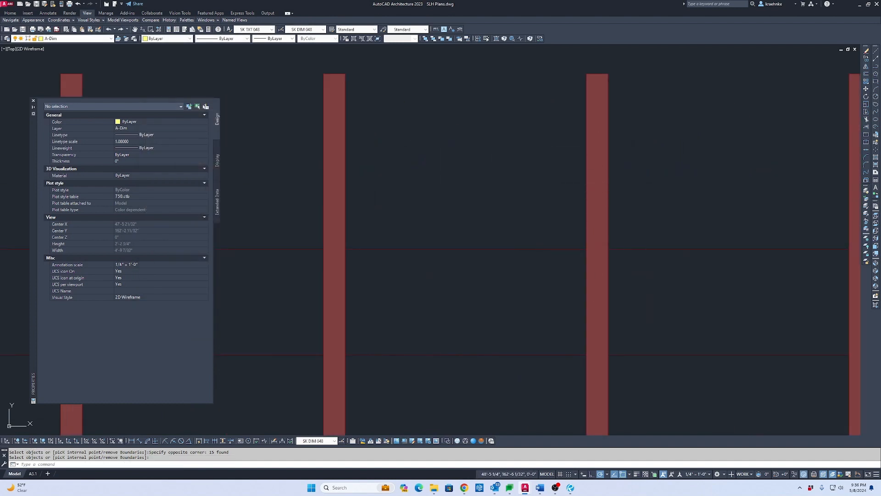
{"action": "left_click", "coordinate": [599, 189]}
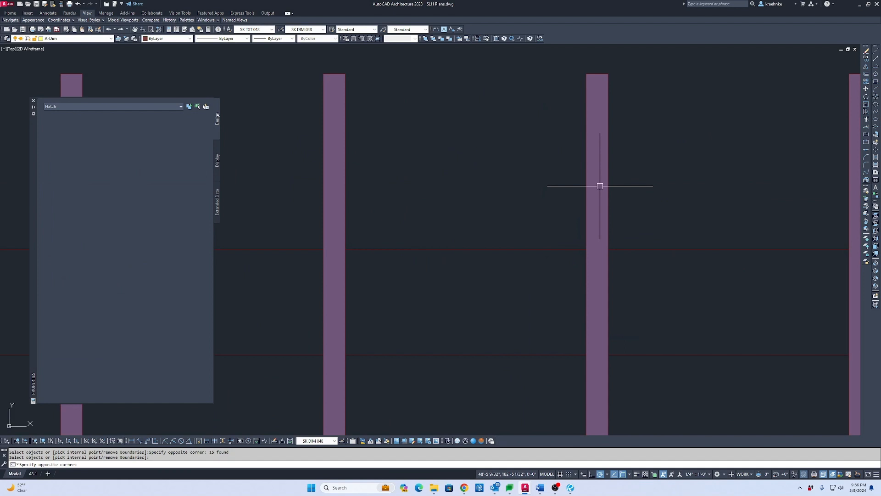
{"action": "left_click", "coordinate": [67, 39]}
{"action": "key", "text": "Return"}
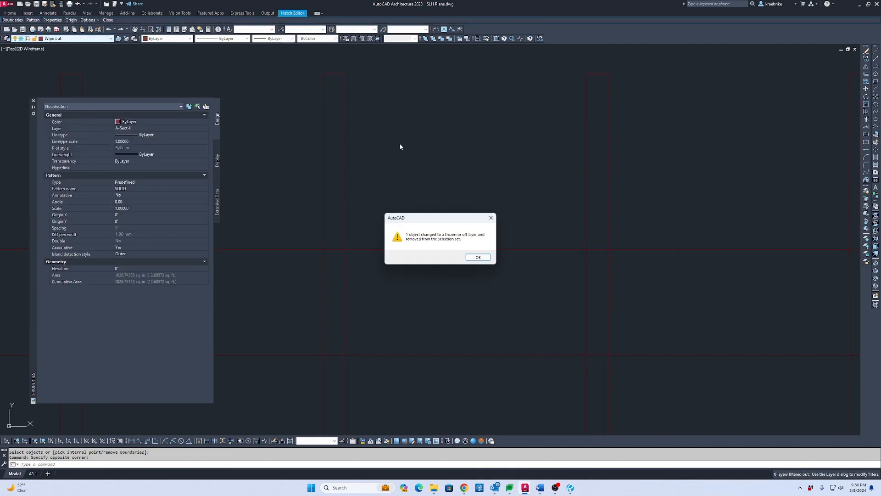
{"action": "left_click", "coordinate": [478, 257]}
{"action": "scroll", "coordinate": [511, 202], "scroll_direction": "down", "scroll_amount": 5}
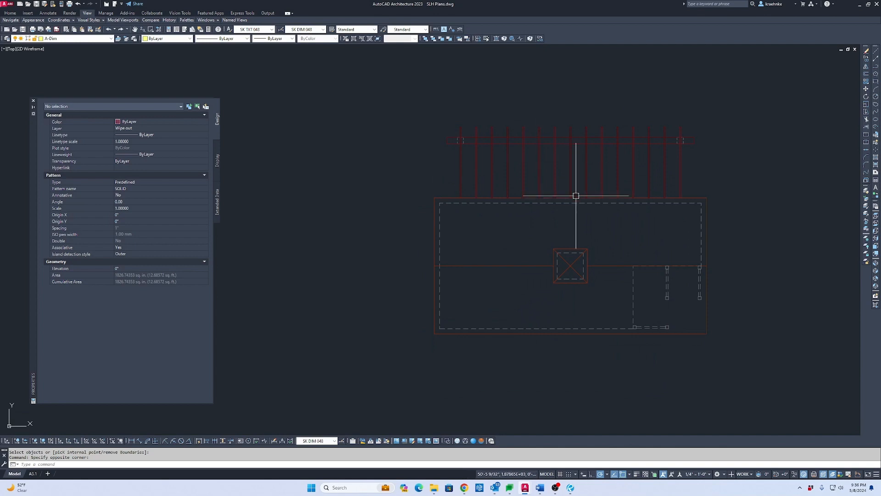
Copy the upper 8:12 roof pitch flag with its text from the Roof Pitch Flags legend to the midpoint of the cupola's lower edge.
{"action": "scroll", "coordinate": [576, 195], "scroll_direction": "down", "scroll_amount": 10}
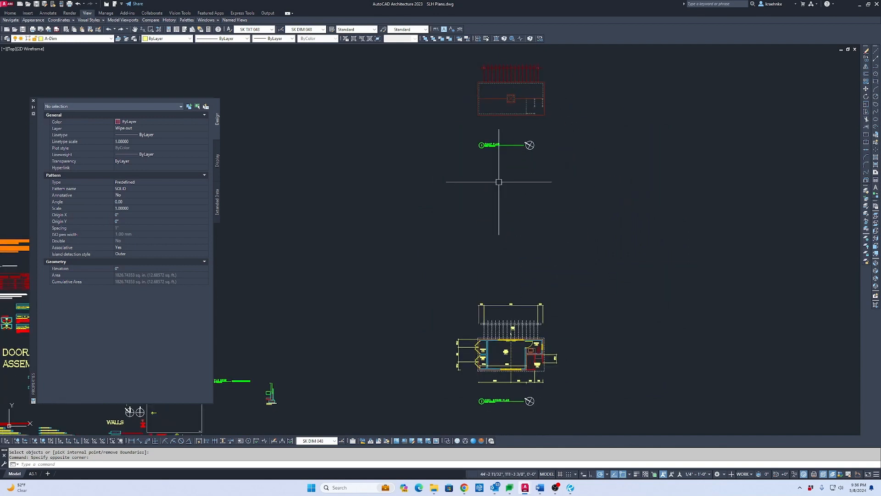
{"action": "key", "text": "Escape"}
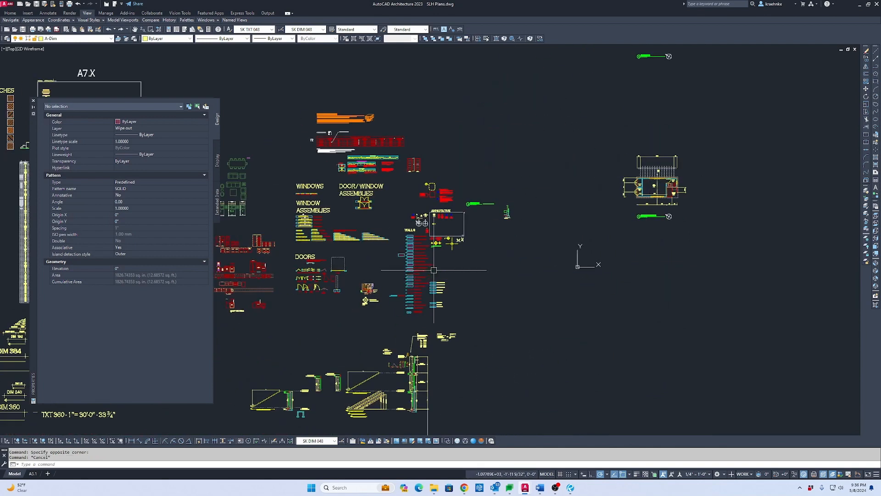
{"action": "scroll", "coordinate": [425, 272], "scroll_direction": "up", "scroll_amount": 5}
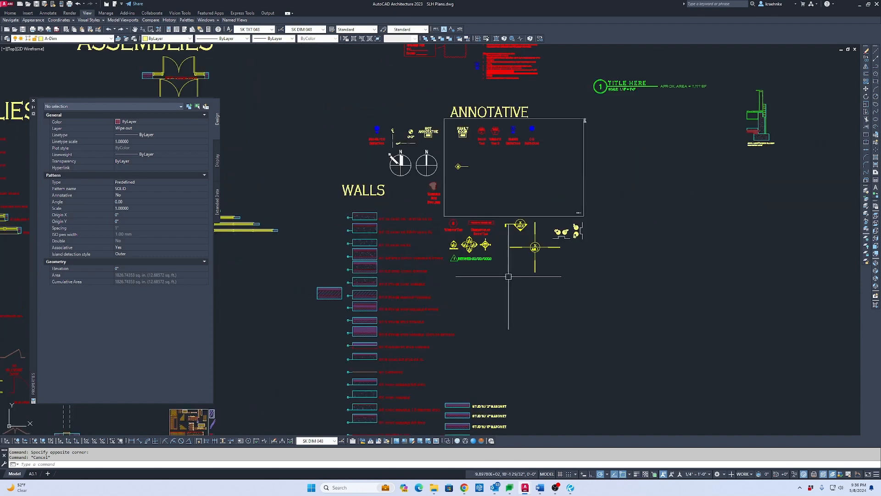
{"action": "middle_click_drag", "start_coordinate": [486, 277], "coordinate": [612, 94]}
{"action": "middle_click_drag", "start_coordinate": [536, 229], "coordinate": [672, 184]}
{"action": "scroll", "coordinate": [462, 260], "scroll_direction": "up", "scroll_amount": 5}
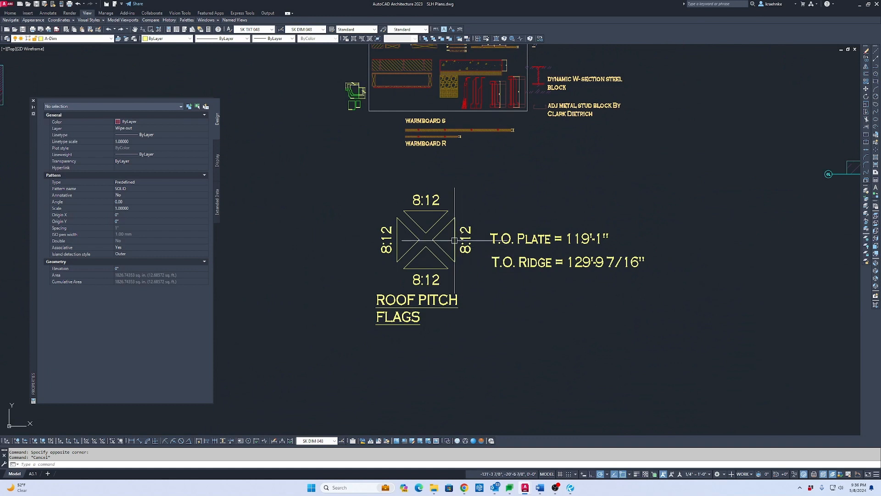
{"action": "scroll", "coordinate": [454, 240], "scroll_direction": "up", "scroll_amount": 2}
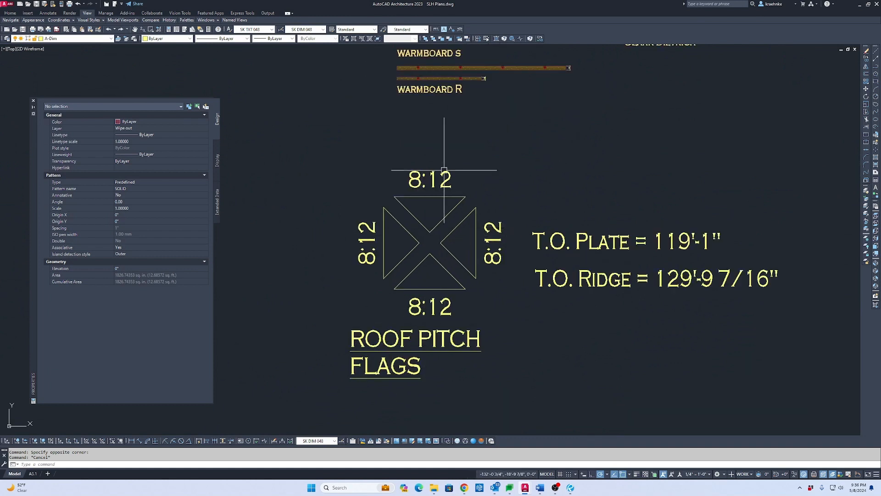
{"action": "left_click", "coordinate": [434, 203]}
{"action": "left_click", "coordinate": [416, 173]}
{"action": "type", "text": "c"}
{"action": "key", "text": "space"}
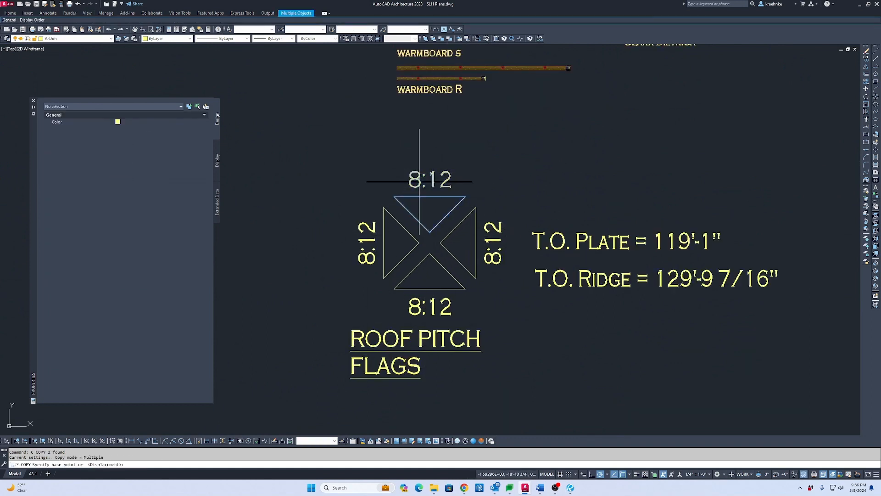
{"action": "left_click", "coordinate": [430, 196]}
{"action": "scroll", "coordinate": [430, 220], "scroll_direction": "down", "scroll_amount": 8}
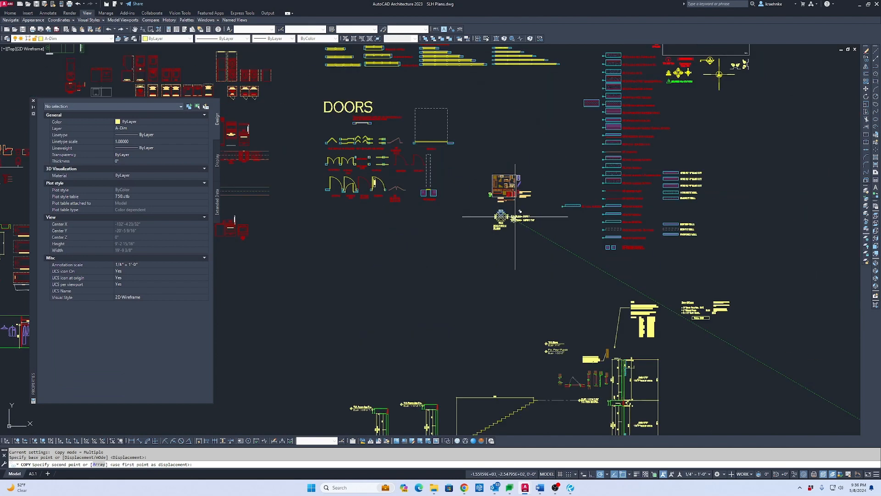
{"action": "middle_click_drag", "start_coordinate": [752, 194], "coordinate": [604, 356]}
{"action": "scroll", "coordinate": [622, 256], "scroll_direction": "down", "scroll_amount": 4}
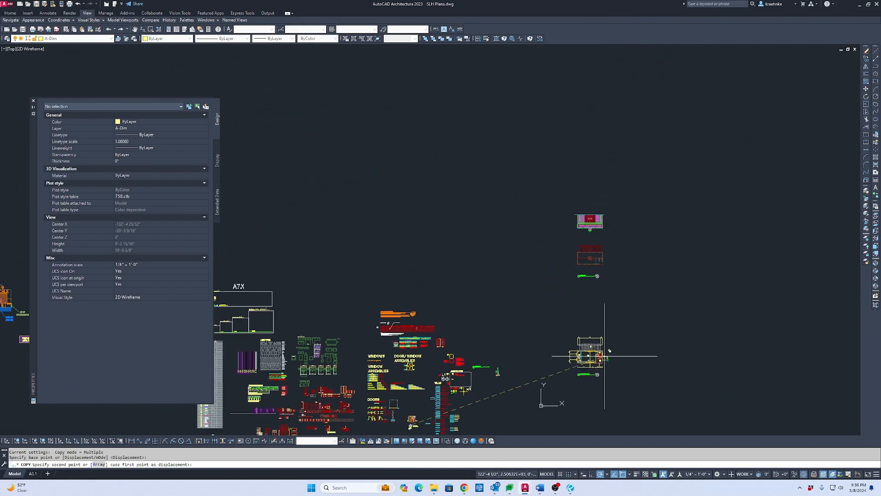
{"action": "scroll", "coordinate": [593, 257], "scroll_direction": "up", "scroll_amount": 12}
{"action": "mouse_move", "coordinate": [619, 300]}
{"action": "middle_mouse_down"}
{"action": "mouse_move", "coordinate": [495, 225]}
{"action": "mouse_move", "coordinate": [451, 184]}
{"action": "middle_mouse_up"}
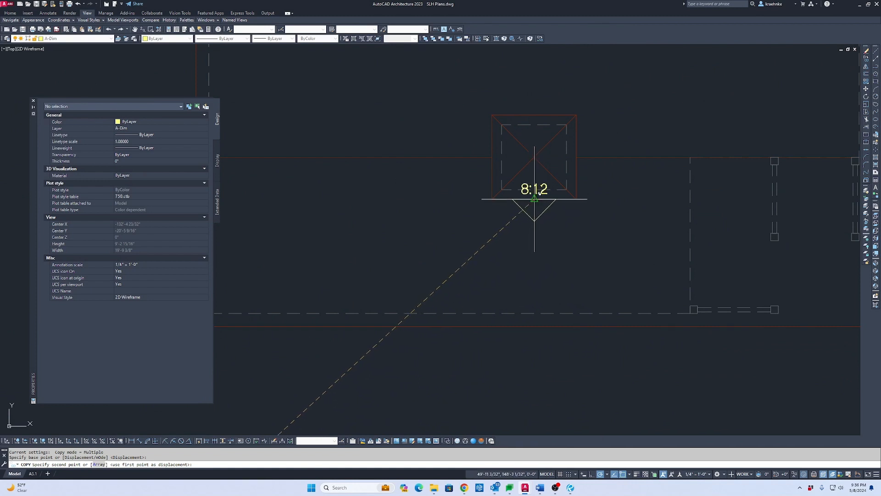
Place the copied 8:12 slope marker directly below the cupola square on the roof plan.
{"action": "left_click", "coordinate": [534, 243]}
{"action": "key", "text": "Escape"}
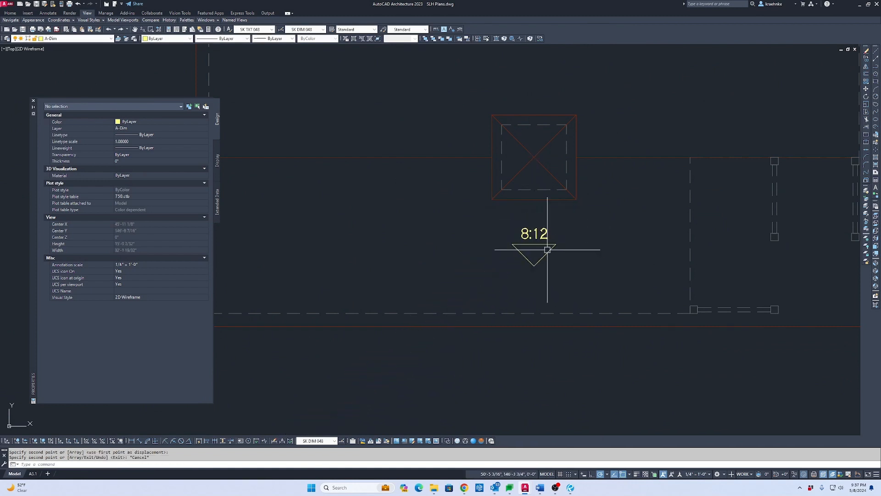
Switch to the SLH Elevations drawing and go to the North Elevation's gable roof.
{"action": "scroll", "coordinate": [553, 255], "scroll_direction": "down", "scroll_amount": 6}
{"action": "middle_click_drag", "start_coordinate": [559, 262], "coordinate": [548, 421]}
{"action": "scroll", "coordinate": [573, 215], "scroll_direction": "down", "scroll_amount": 2}
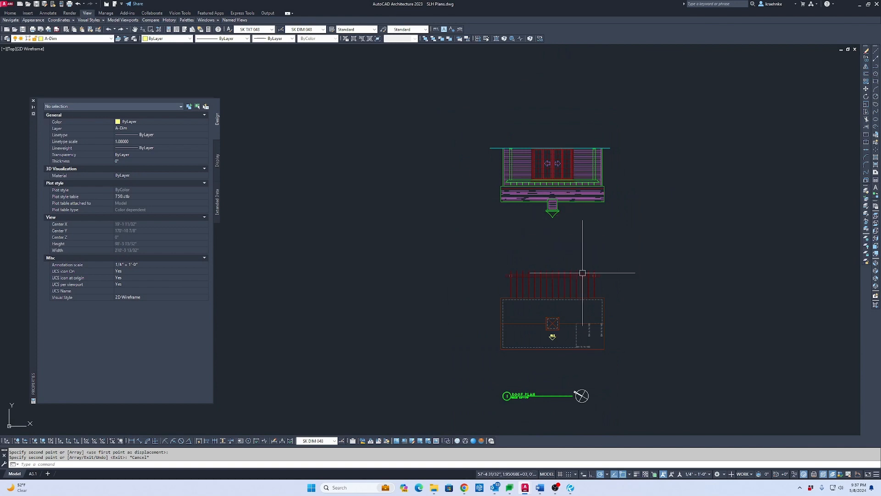
{"action": "key", "text": "ctrl+Tab"}
{"action": "scroll", "coordinate": [514, 259], "scroll_direction": "down", "scroll_amount": 2}
{"action": "middle_click_drag", "start_coordinate": [514, 258], "coordinate": [284, 246]}
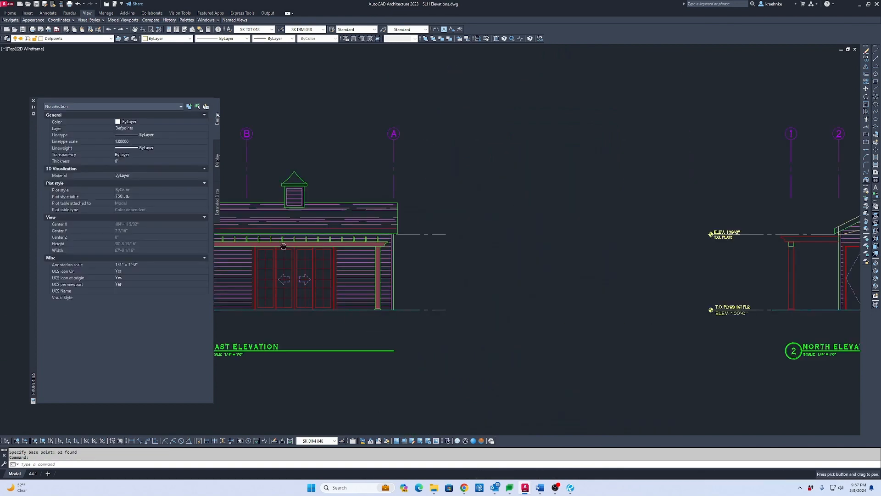
{"action": "middle_click_drag", "start_coordinate": [622, 252], "coordinate": [269, 271]}
{"action": "scroll", "coordinate": [486, 247], "scroll_direction": "up", "scroll_amount": 4}
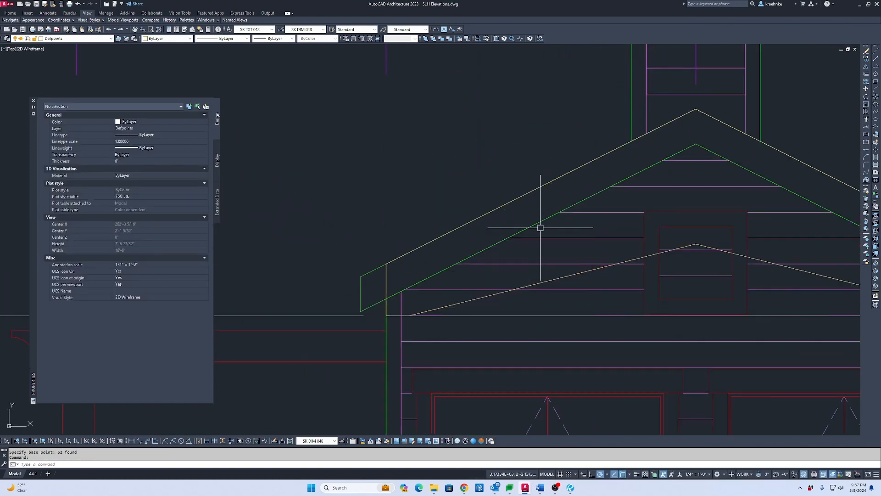
Draw a closed polyline slope triangle on the gable's upper roof line with a 12-inch horizontal run.
{"action": "type", "text": "p"}
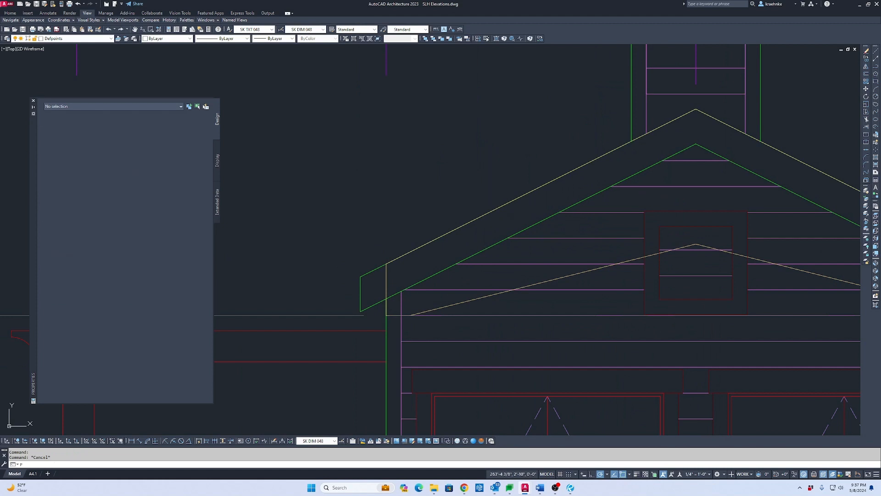
{"action": "key", "text": "Return"}
{"action": "left_click", "coordinate": [528, 191]}
{"action": "type", "text": "12"}
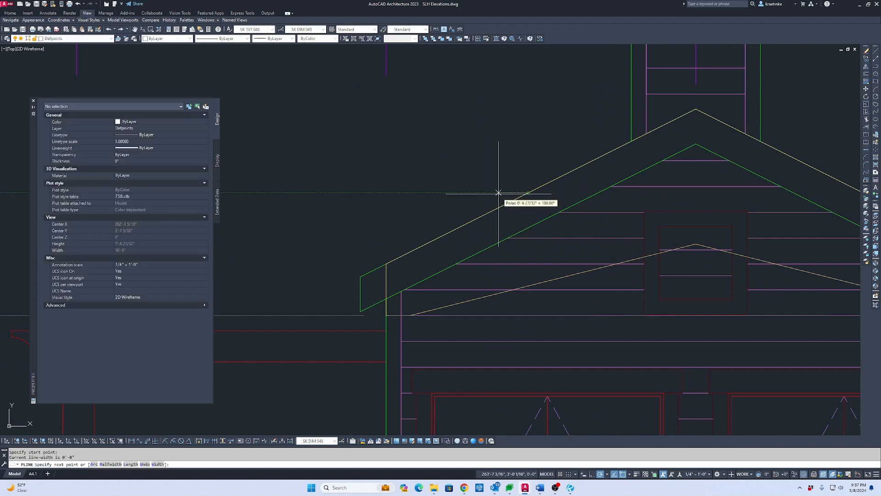
{"action": "key", "text": "Return"}
{"action": "scroll", "coordinate": [464, 210], "scroll_direction": "up", "scroll_amount": 4}
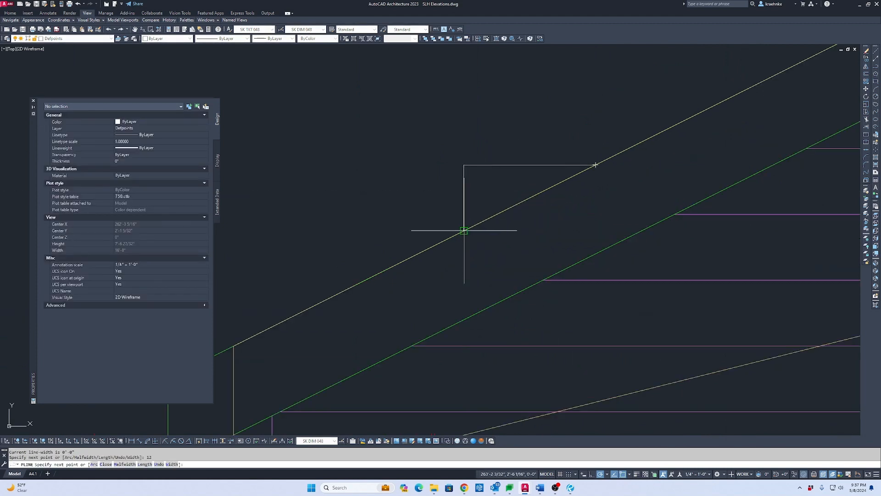
{"action": "key", "text": "Escape"}
Measure the vertical leg of the slope triangle.
{"action": "type", "text": "di"}
{"action": "key", "text": "Return"}
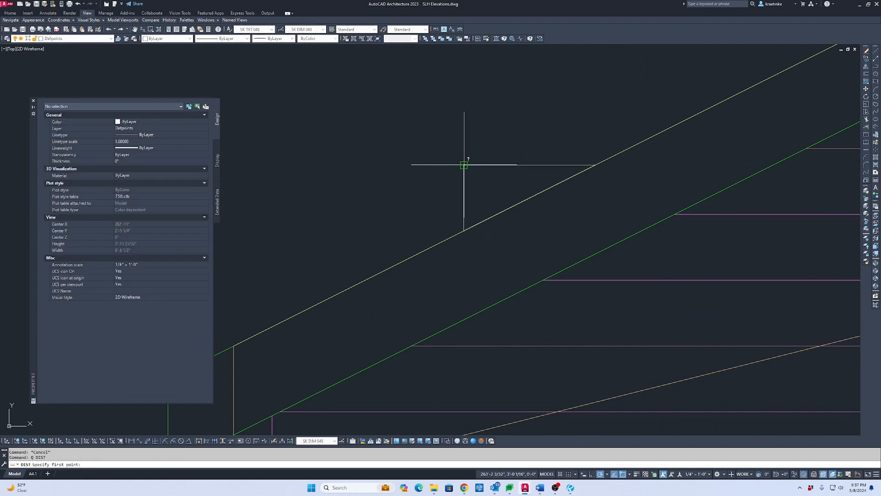
{"action": "left_click", "coordinate": [464, 165]}
{"action": "left_click", "coordinate": [464, 229]}
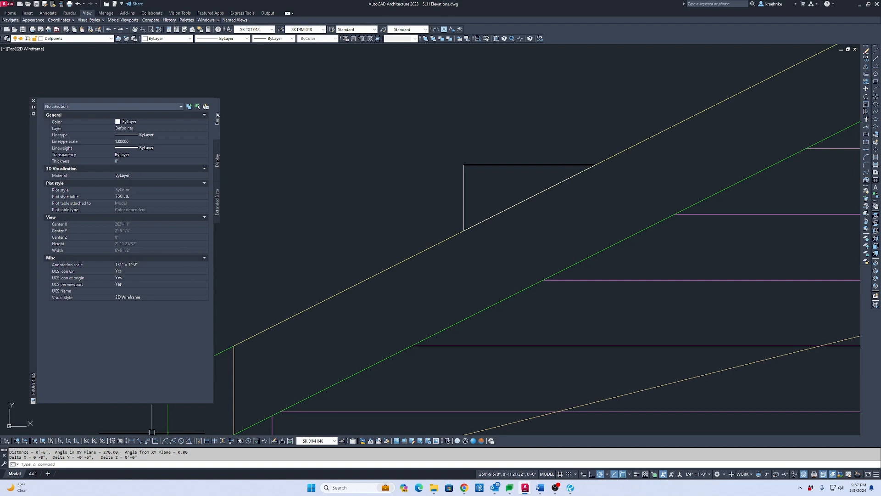
Move the slope triangle off the roof line into the open space above the gable's sloping side.
{"action": "left_click", "coordinate": [490, 179]}
{"action": "left_click", "coordinate": [443, 148]}
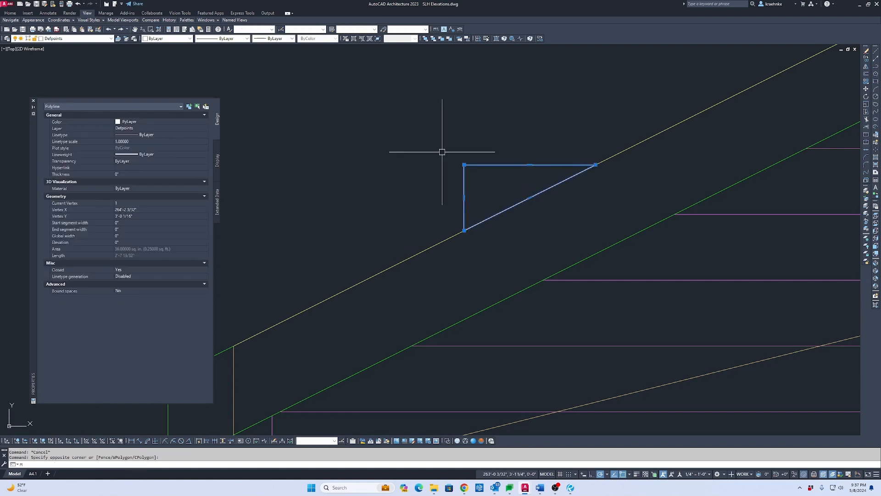
{"action": "type", "text": "m"}
{"action": "key", "text": "Return"}
{"action": "left_click", "coordinate": [481, 166]}
{"action": "scroll", "coordinate": [528, 207], "scroll_direction": "down", "scroll_amount": 4}
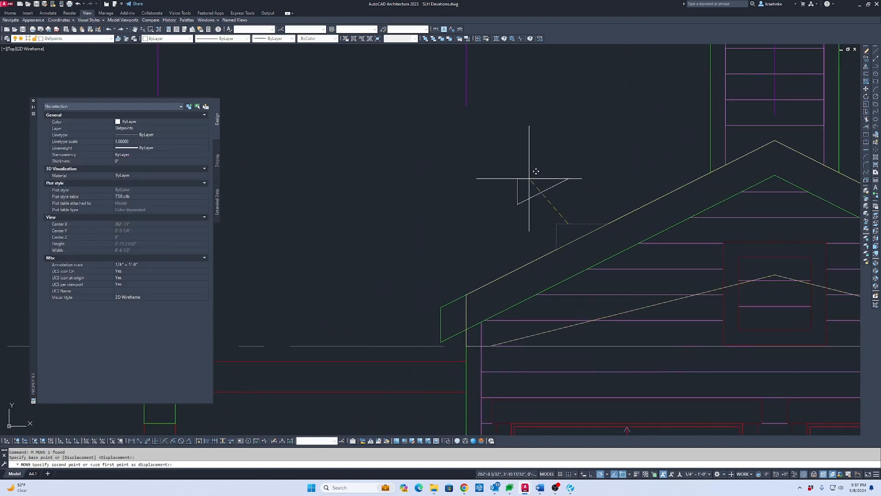
{"action": "left_click", "coordinate": [506, 179]}
{"action": "key", "text": "Escape"}
{"action": "key", "text": "Escape"}
Add the multiline text "12" above the horizontal leg of the slope triangle.
{"action": "type", "text": "ter"}
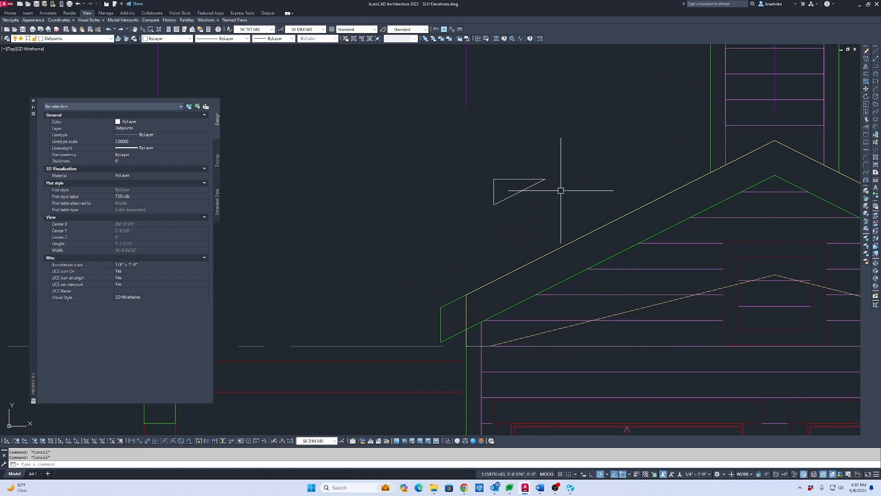
{"action": "scroll", "coordinate": [528, 166], "scroll_direction": "up", "scroll_amount": 4}
{"action": "type", "text": "t"}
{"action": "key", "text": "Return"}
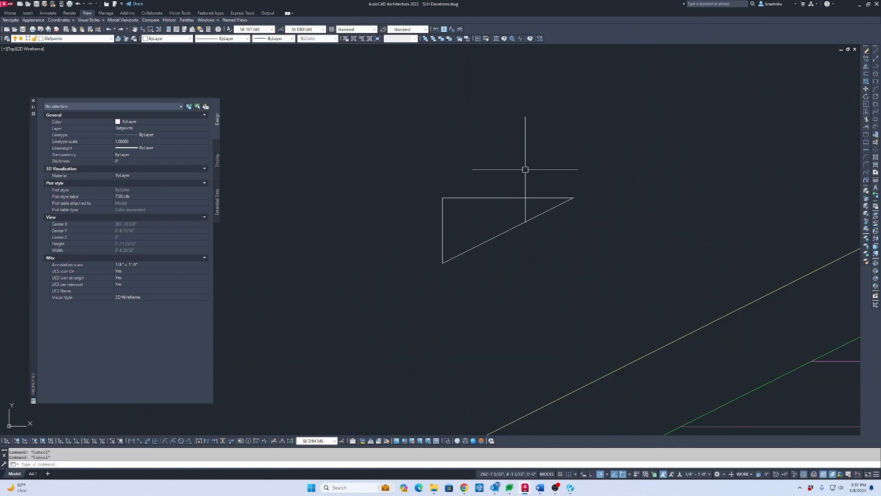
{"action": "left_click", "coordinate": [471, 127]}
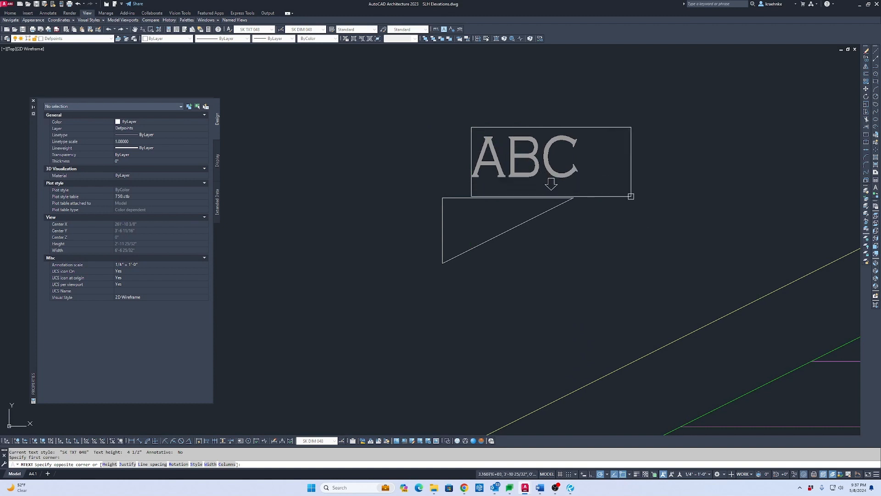
{"action": "left_click", "coordinate": [631, 196]}
{"action": "type", "text": "12"}
{"action": "key", "text": "Escape"}
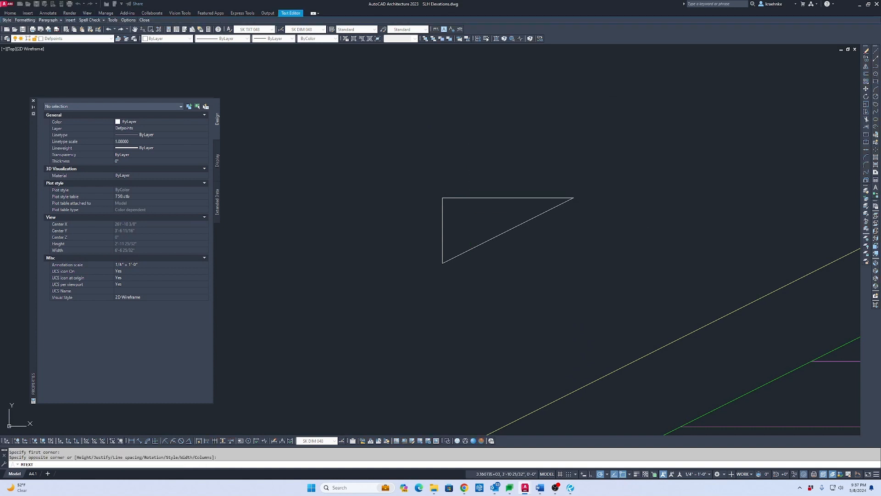
Copy the "12" label to beside the triangle's vertical leg.
{"action": "left_click", "coordinate": [484, 157]}
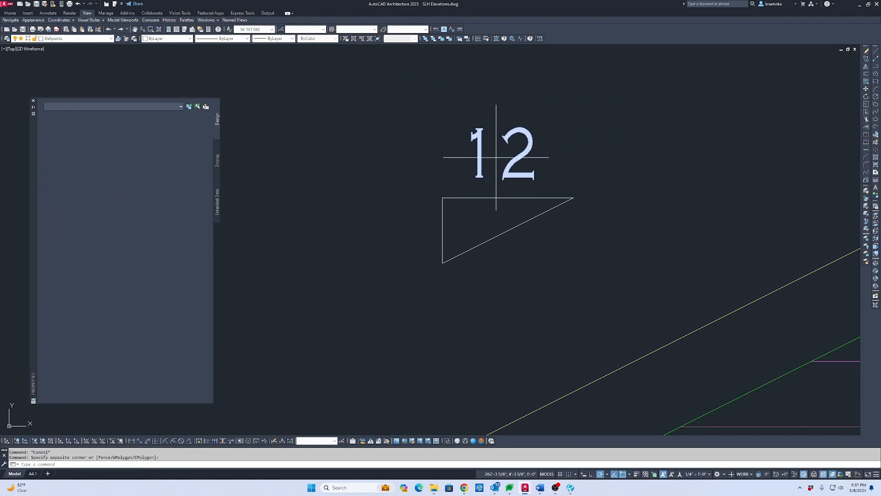
{"action": "type", "text": "c"}
{"action": "key", "text": "Return"}
{"action": "left_click", "coordinate": [495, 159]}
{"action": "left_click", "coordinate": [405, 235]}
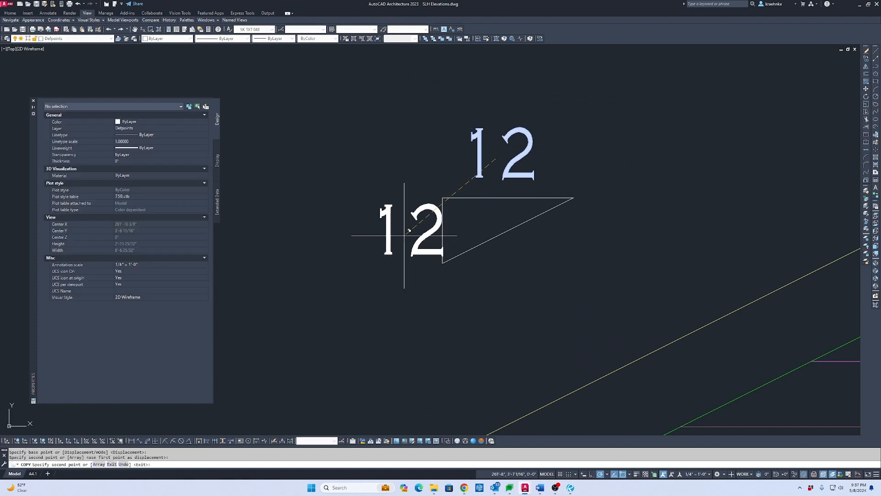
{"action": "key", "text": "Escape"}
Change the copied label beside the vertical leg to "6".
{"action": "left_click", "coordinate": [442, 212]}
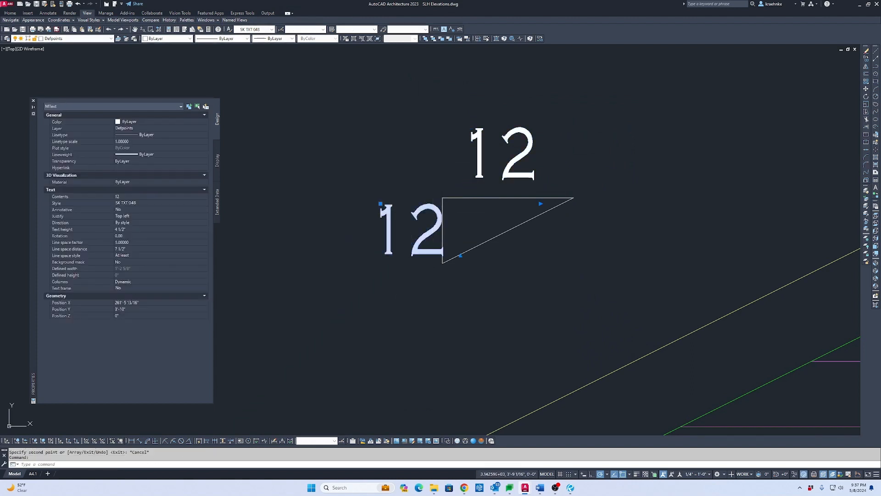
{"action": "double_click", "coordinate": [430, 212]}
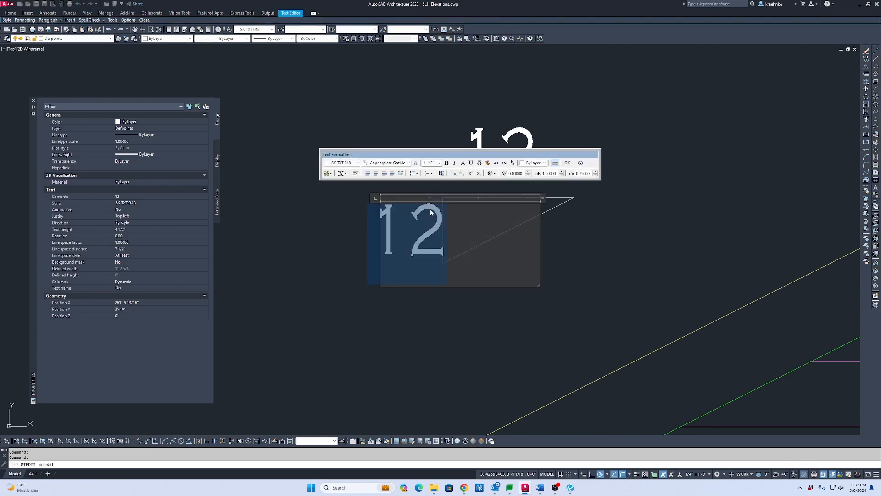
{"action": "type", "text": "6"}
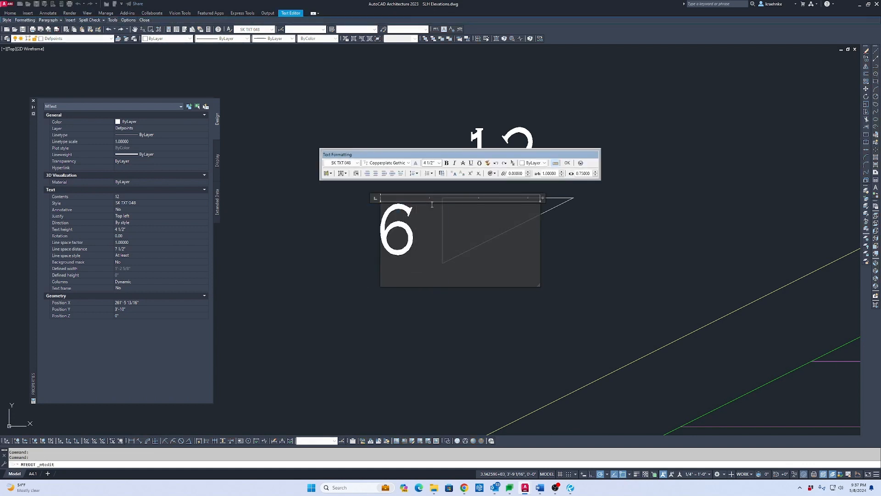
{"action": "key", "text": "ctrl+Return"}
Assign the slope triangle and both of its number labels to the A-NOTE layer.
{"action": "left_click", "coordinate": [622, 332]}
{"action": "left_click", "coordinate": [320, 164]}
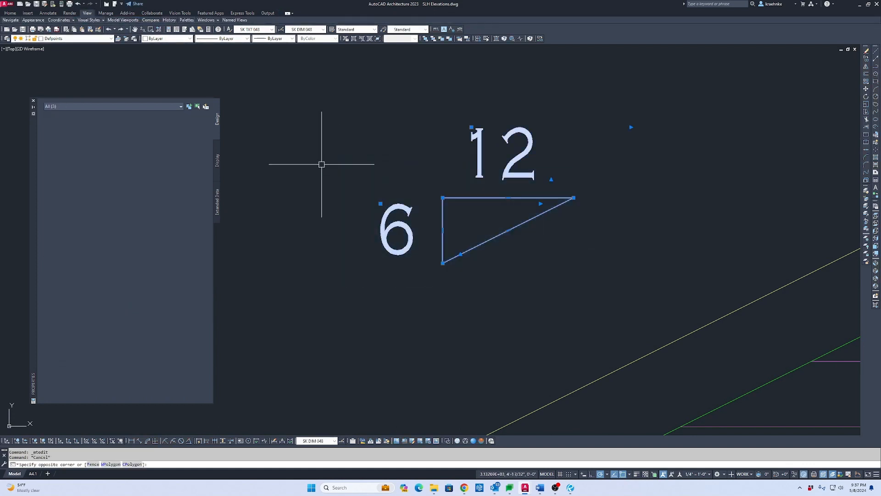
{"action": "left_click", "coordinate": [96, 38]}
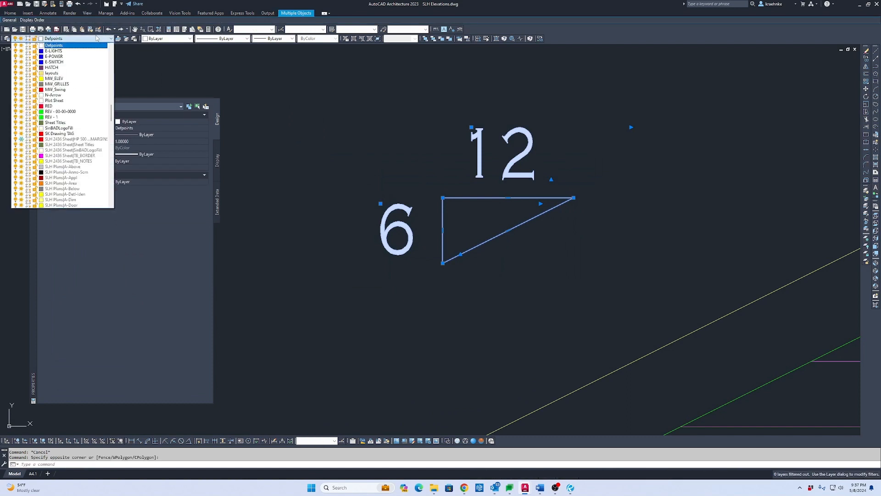
{"action": "scroll", "coordinate": [77, 138], "scroll_direction": "down", "scroll_amount": 7}
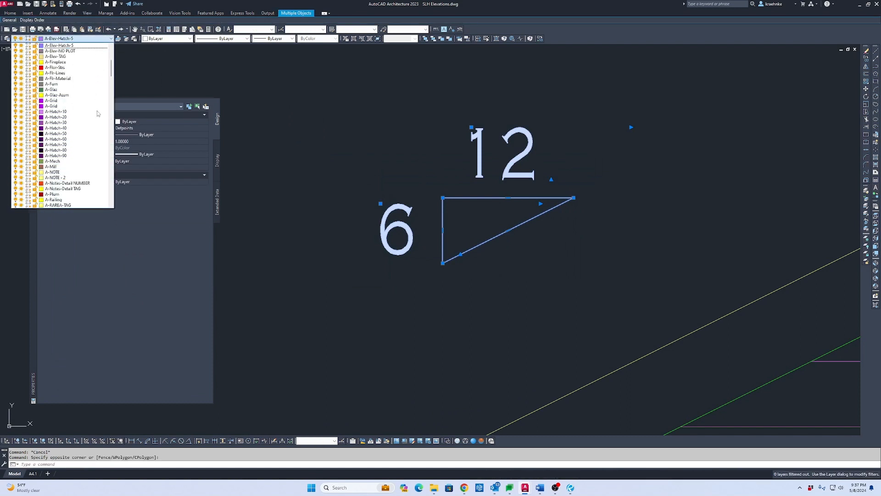
{"action": "left_click", "coordinate": [78, 123]}
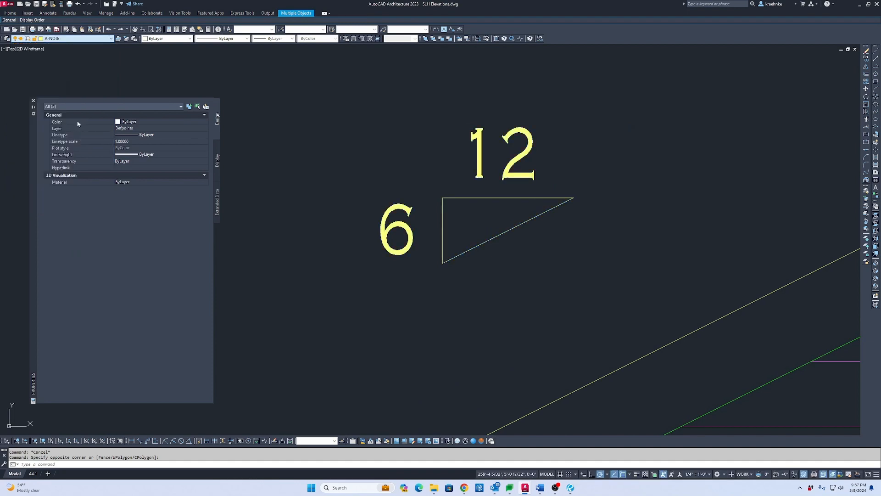
Mirror the slope triangle and its labels about the gable's vertical centerline through the ridge, keeping the originals.
{"action": "scroll", "coordinate": [491, 197], "scroll_direction": "down", "scroll_amount": 8}
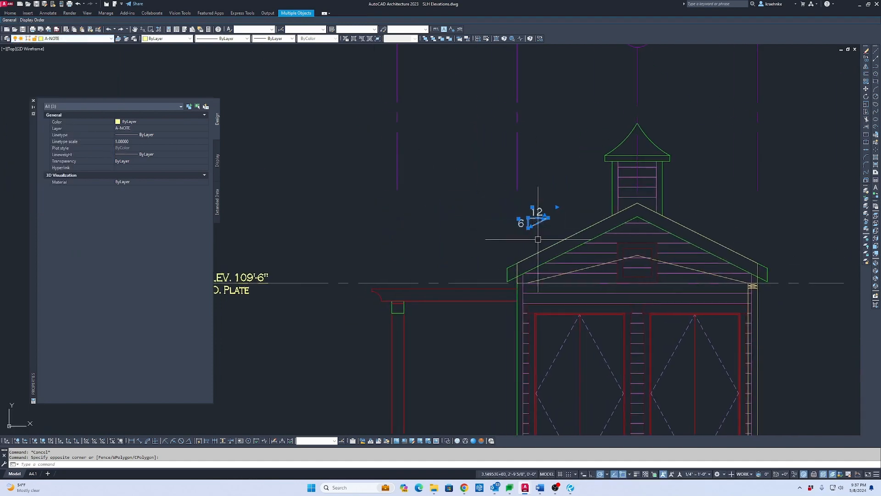
{"action": "scroll", "coordinate": [546, 225], "scroll_direction": "down", "scroll_amount": 5}
{"action": "mouse_move", "coordinate": [416, 226]}
{"action": "middle_mouse_down"}
{"action": "mouse_move", "coordinate": [880, 272]}
{"action": "mouse_move", "coordinate": [435, 235]}
{"action": "middle_mouse_up"}
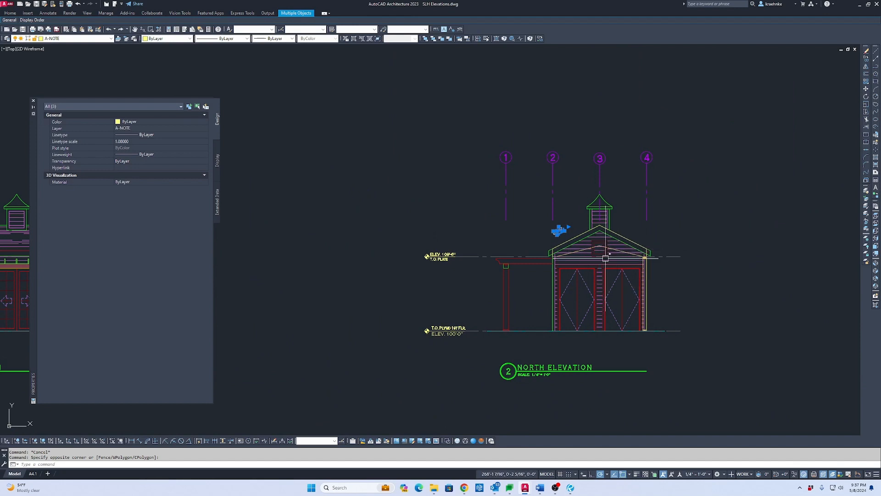
{"action": "scroll", "coordinate": [580, 231], "scroll_direction": "up", "scroll_amount": 8}
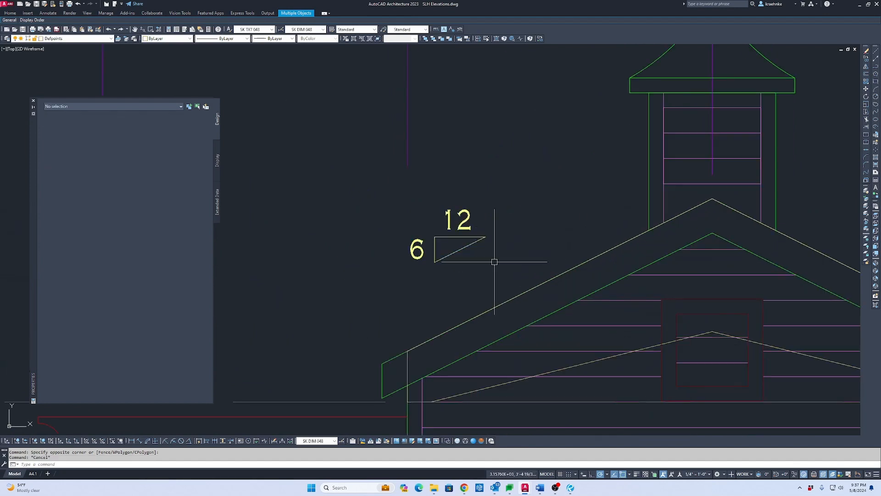
{"action": "scroll", "coordinate": [500, 235], "scroll_direction": "down", "scroll_amount": 3}
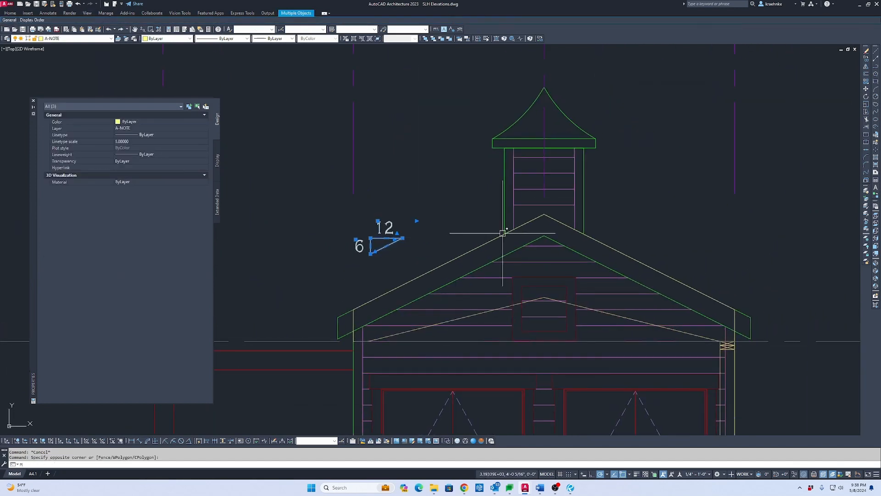
{"action": "type", "text": "MI"}
{"action": "key", "text": "Return"}
{"action": "left_click", "coordinate": [544, 235]}
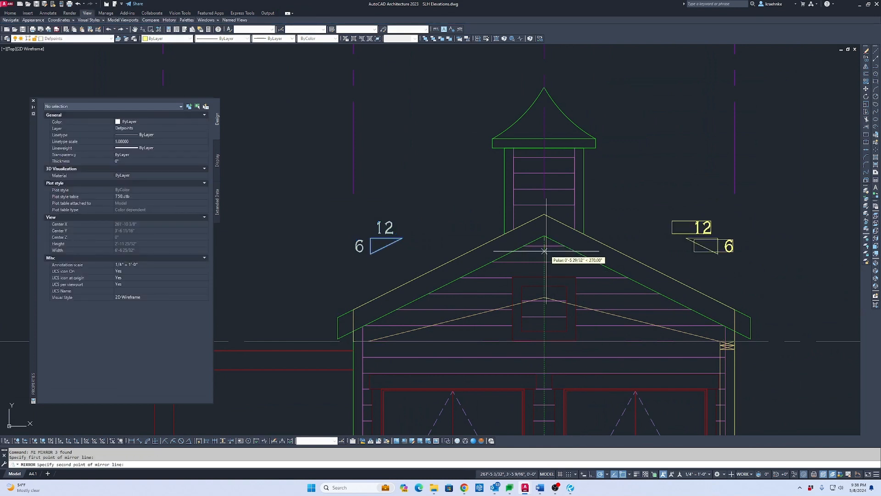
{"action": "left_click", "coordinate": [546, 252]}
{"action": "key", "text": "Return"}
Switch to the SLH Plans drawing and change the roof plan's slope marker text to "6:12".
{"action": "scroll", "coordinate": [585, 261], "scroll_direction": "down", "scroll_amount": 4}
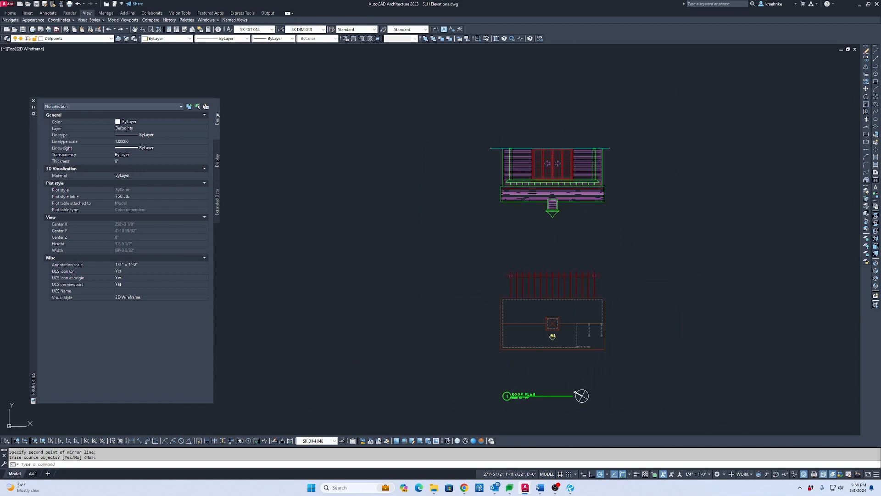
{"action": "left_click", "coordinate": [552, 337]}
{"action": "scroll", "coordinate": [547, 321], "scroll_direction": "up", "scroll_amount": 10}
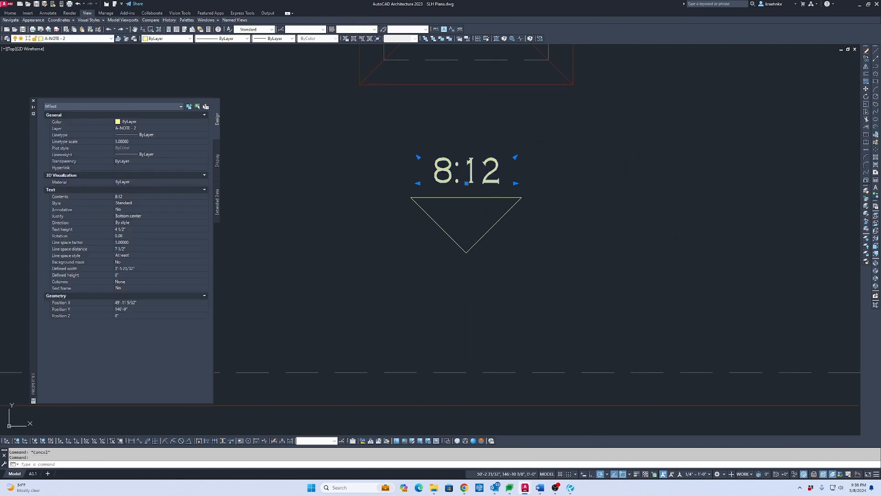
{"action": "double_click", "coordinate": [470, 170]}
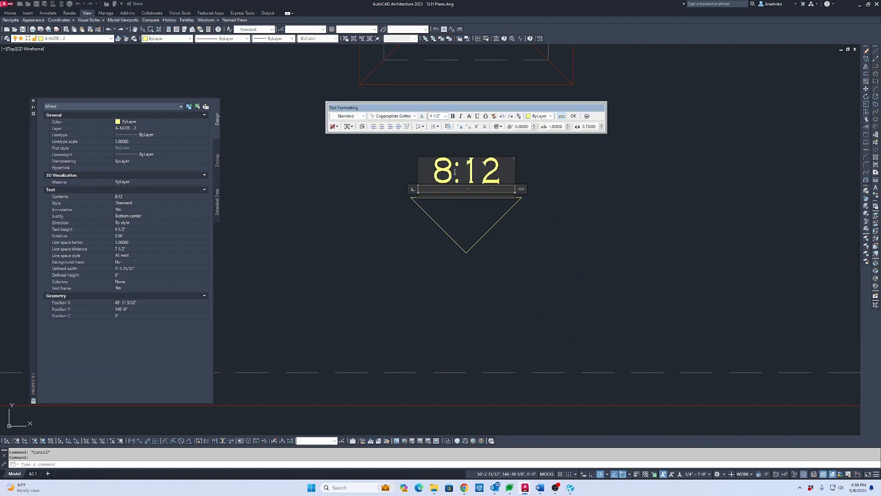
{"action": "key", "text": "BackSpace"}
{"action": "type", "text": "6"}
{"action": "left_click", "coordinate": [531, 218]}
{"action": "key", "text": "Escape"}
{"action": "key", "text": "Escape"}
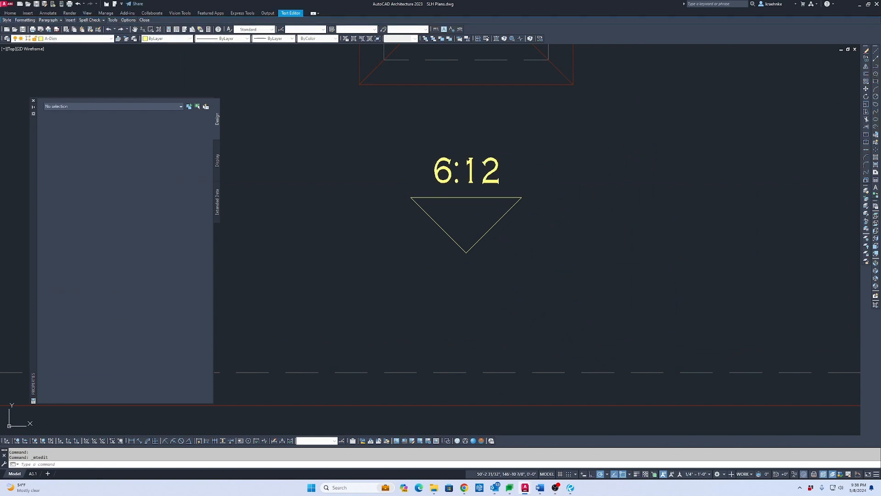
Mirror the 6:12 text and slope triangle about the horizontal roof ridge line, keeping the originals.
{"action": "scroll", "coordinate": [532, 214], "scroll_direction": "down", "scroll_amount": 5}
{"action": "middle_click_drag", "start_coordinate": [531, 240], "coordinate": [515, 316]}
{"action": "left_click", "coordinate": [538, 316]}
{"action": "left_click", "coordinate": [463, 283]}
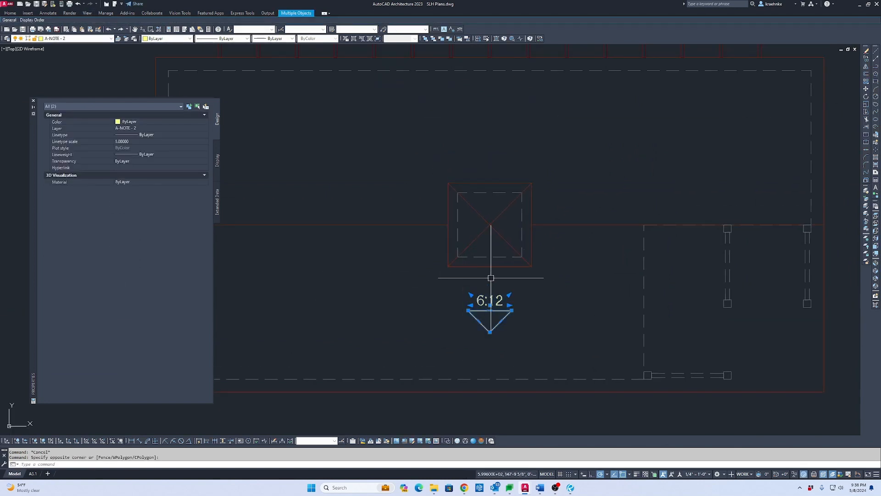
{"action": "type", "text": "MI"}
{"action": "key", "text": "Return"}
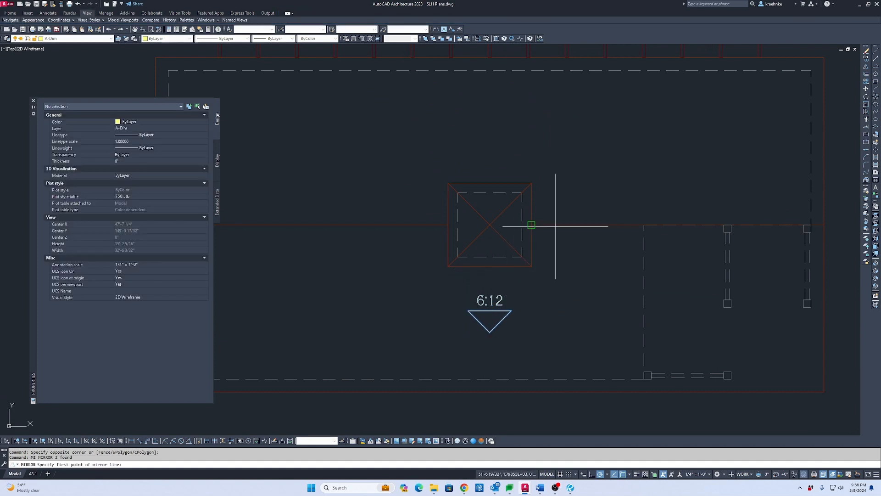
{"action": "left_click", "coordinate": [561, 225]}
{"action": "left_click", "coordinate": [569, 226]}
{"action": "key", "text": "Return"}
{"action": "scroll", "coordinate": [569, 226], "scroll_direction": "down", "scroll_amount": 3}
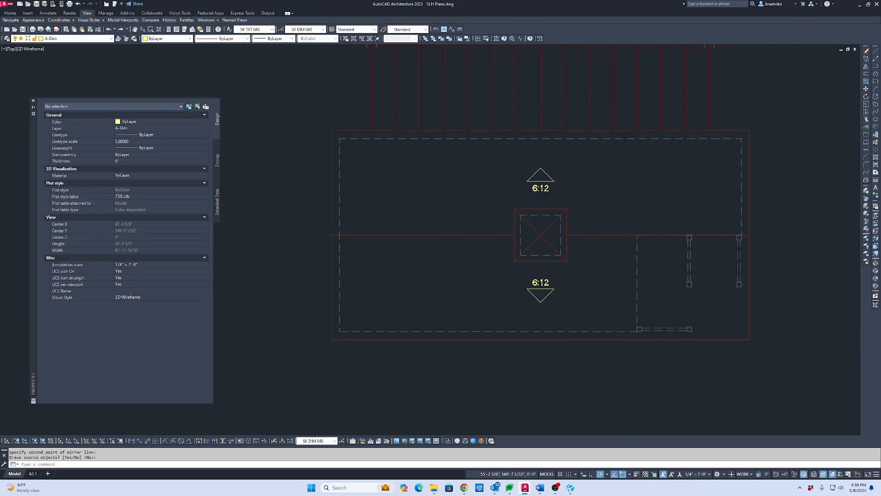
Review the roof plan, then switch to the SLH Elevations drawing and examine the north and east elevations.
{"action": "scroll", "coordinate": [666, 253], "scroll_direction": "down", "scroll_amount": 2}
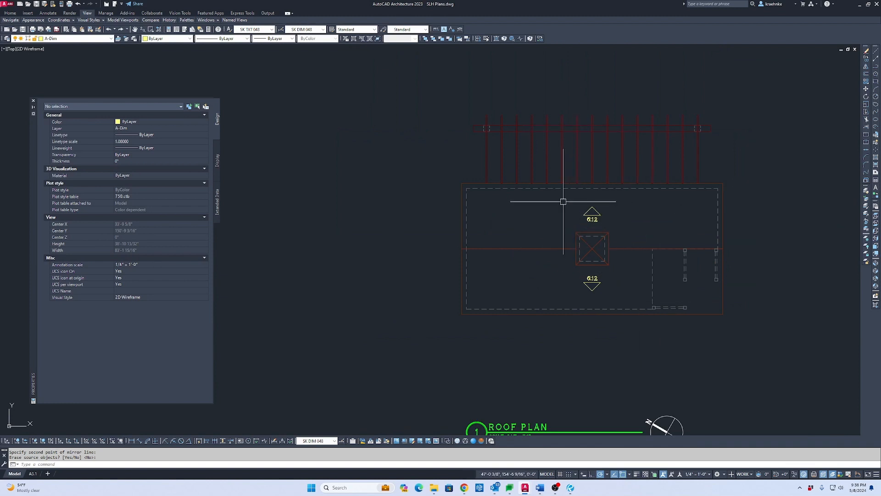
{"action": "scroll", "coordinate": [565, 191], "scroll_direction": "down", "scroll_amount": 5}
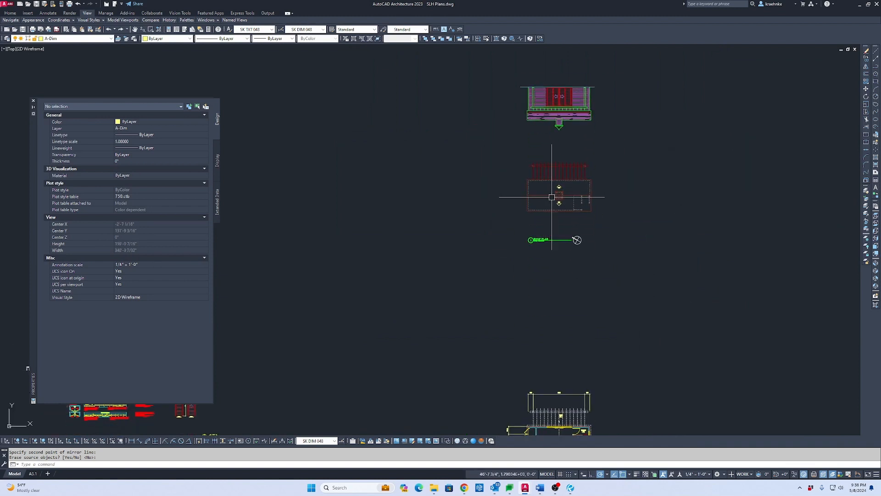
{"action": "scroll", "coordinate": [590, 196], "scroll_direction": "up", "scroll_amount": 5}
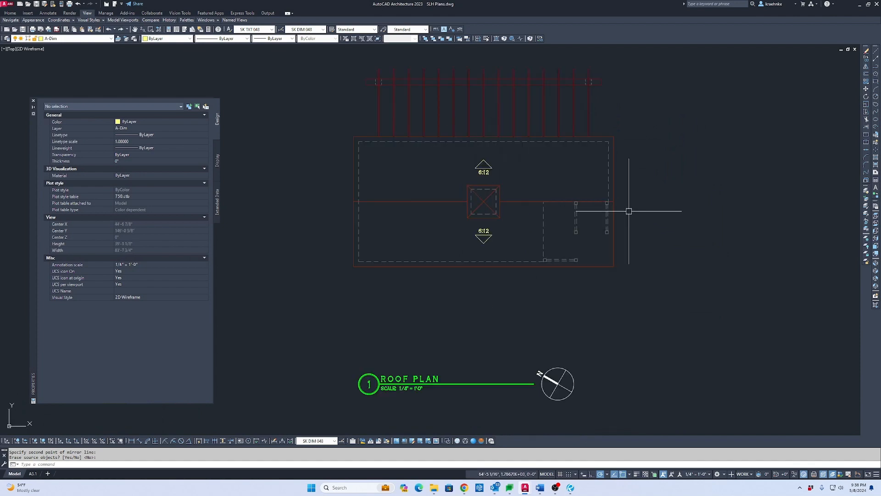
{"action": "key", "text": "ctrl+Tab"}
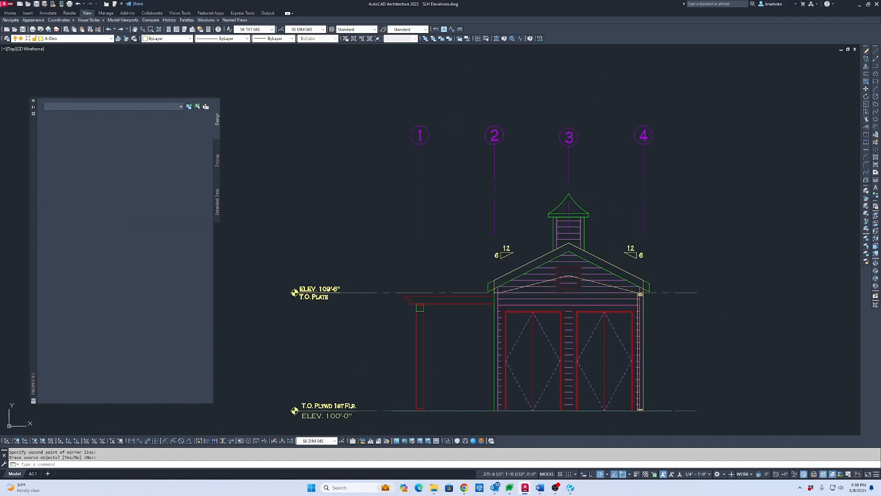
{"action": "scroll", "coordinate": [618, 277], "scroll_direction": "down", "scroll_amount": 2}
{"action": "middle_click_drag", "start_coordinate": [618, 277], "coordinate": [770, 242]}
{"action": "middle_click_drag", "start_coordinate": [483, 208], "coordinate": [801, 236]}
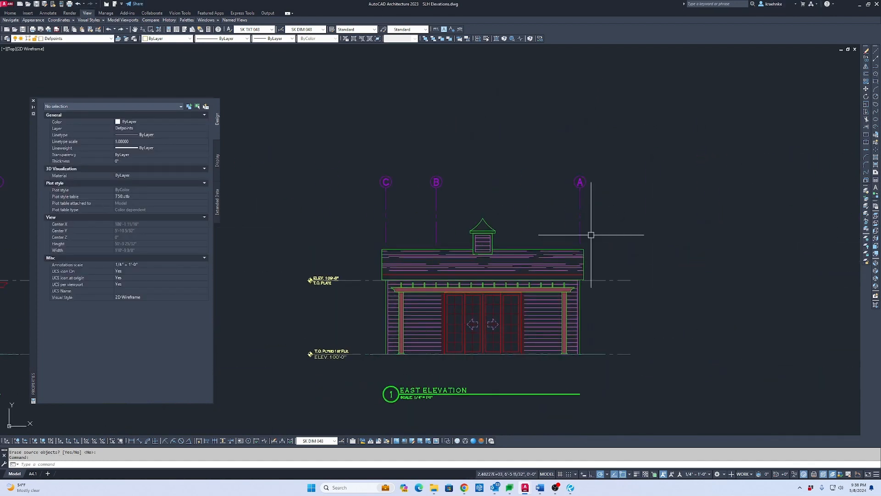
Switch to Bluebeam Revu and check the roof and cupola notes on the pool elevation in SLH Sketches 1-2-2024.
{"action": "key", "text": "alt+Tab"}
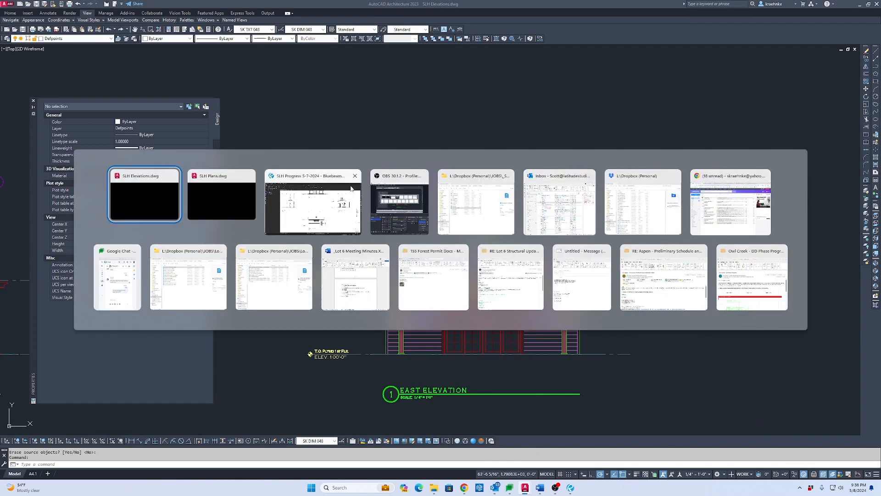
{"action": "left_click", "coordinate": [323, 219]}
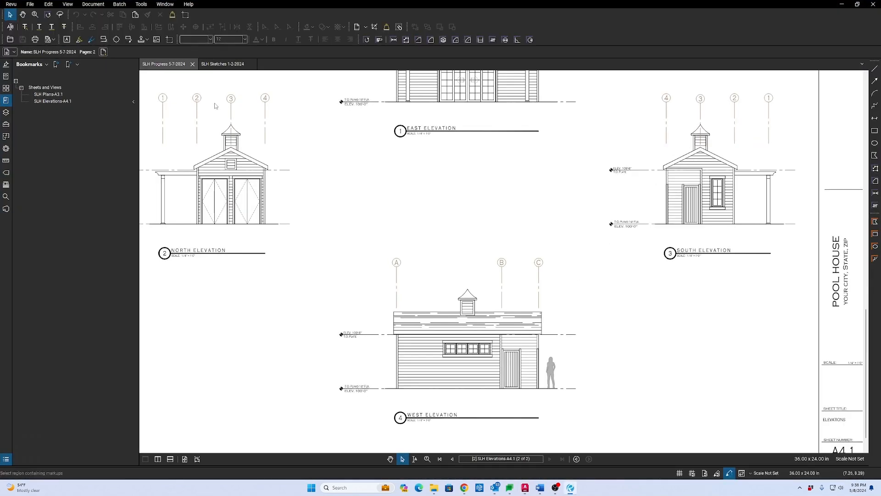
{"action": "left_click", "coordinate": [223, 64]}
{"action": "scroll", "coordinate": [268, 182], "scroll_direction": "up", "scroll_amount": 5}
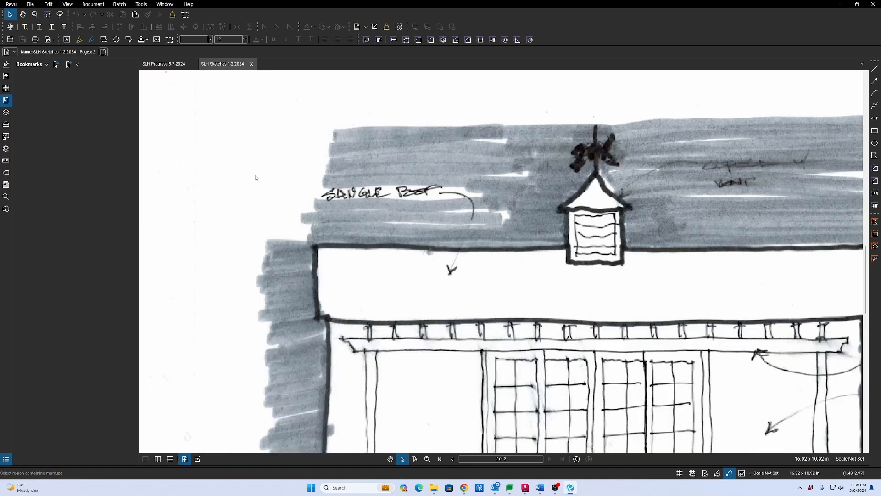
{"action": "scroll", "coordinate": [544, 229], "scroll_direction": "down", "scroll_amount": 5}
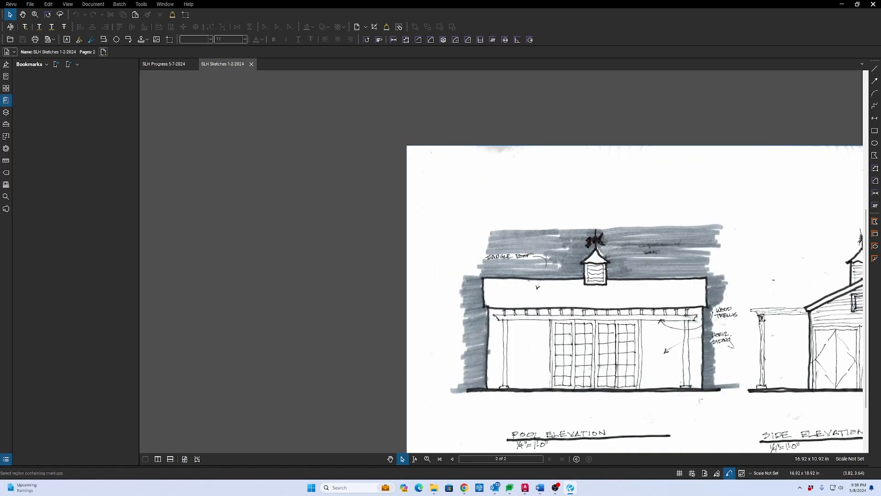
Return to the SLH Plans drawing in AutoCAD and start a multiline text note reading "SHINGLE" below the roof plan's lower eave.
{"action": "key", "text": "alt+Tab"}
{"action": "scroll", "coordinate": [562, 240], "scroll_direction": "down", "scroll_amount": 6}
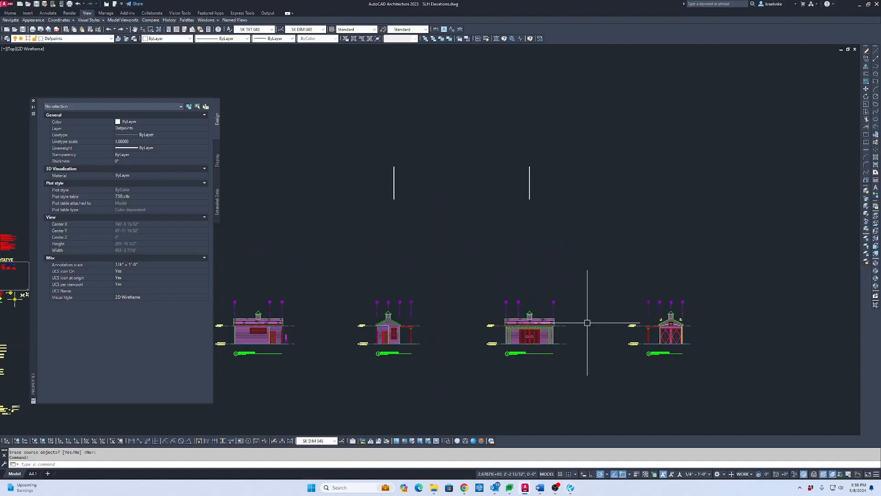
{"action": "key", "text": "ctrl+Tab"}
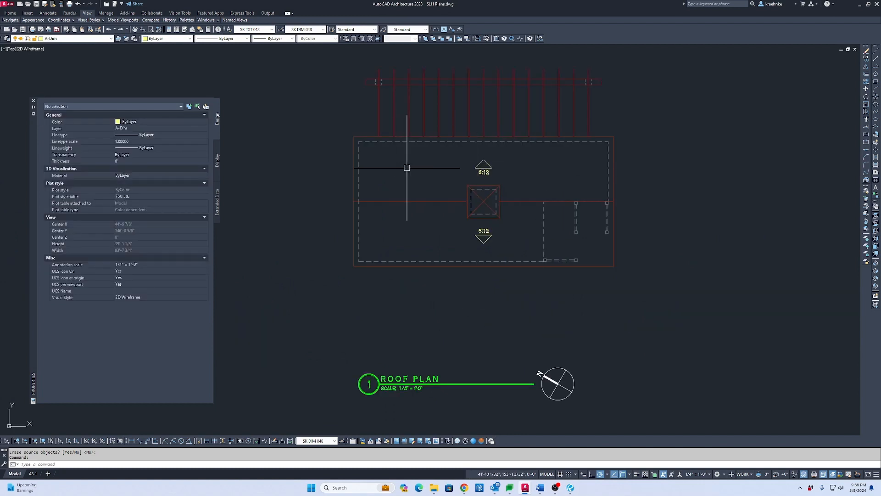
{"action": "type", "text": "T"}
{"action": "key", "text": "Return"}
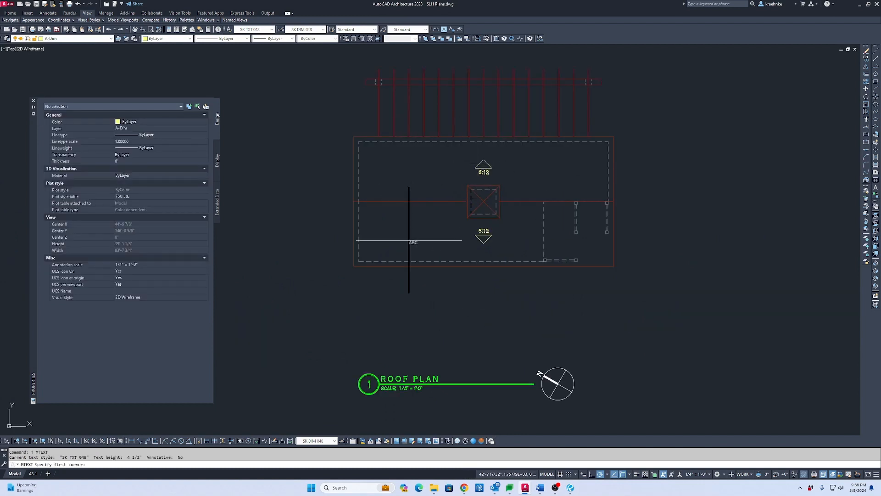
{"action": "scroll", "coordinate": [383, 276], "scroll_direction": "up", "scroll_amount": 6}
{"action": "left_click", "coordinate": [367, 260]}
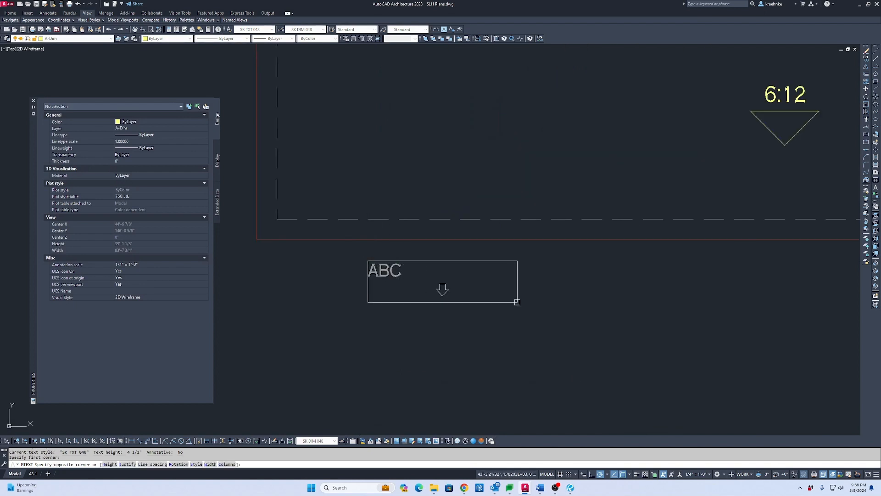
{"action": "left_click", "coordinate": [572, 310]}
{"action": "type", "text": "S"}
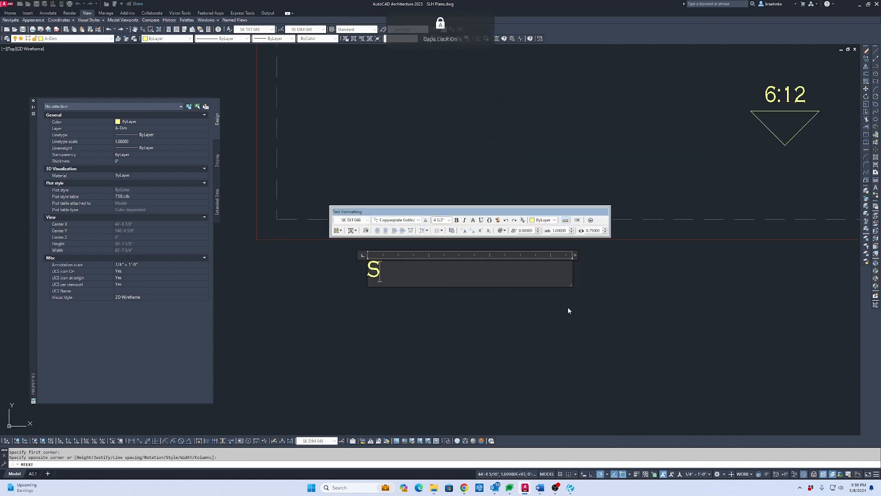
{"action": "type", "text": "HINGLE"}
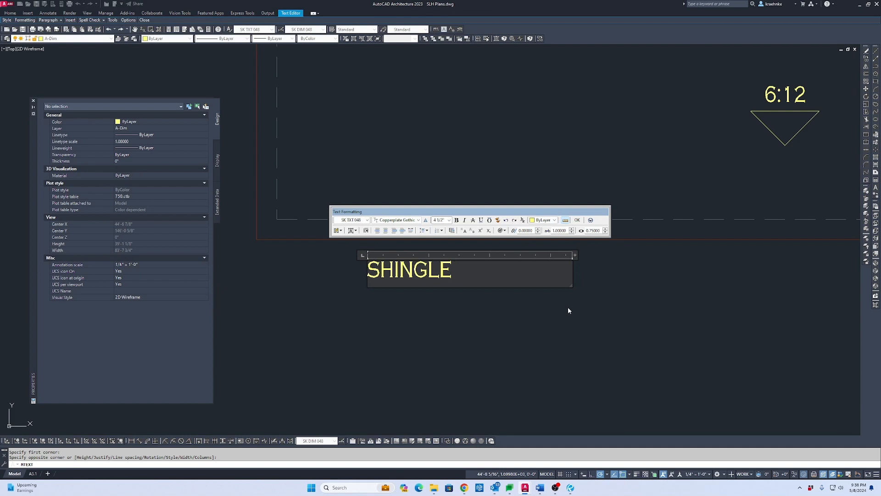
Replace the note's wording with "DIMENSIONAL SHINGLE ROOF" and finish the text.
{"action": "key", "text": "BackSpace"}
{"action": "key", "text": "BackSpace"}
{"action": "key", "text": "BackSpace"}
{"action": "key", "text": "BackSpace"}
{"action": "key", "text": "BackSpace"}
{"action": "key", "text": "BackSpace"}
{"action": "key", "text": "BackSpace"}
{"action": "type", "text": "DI"}
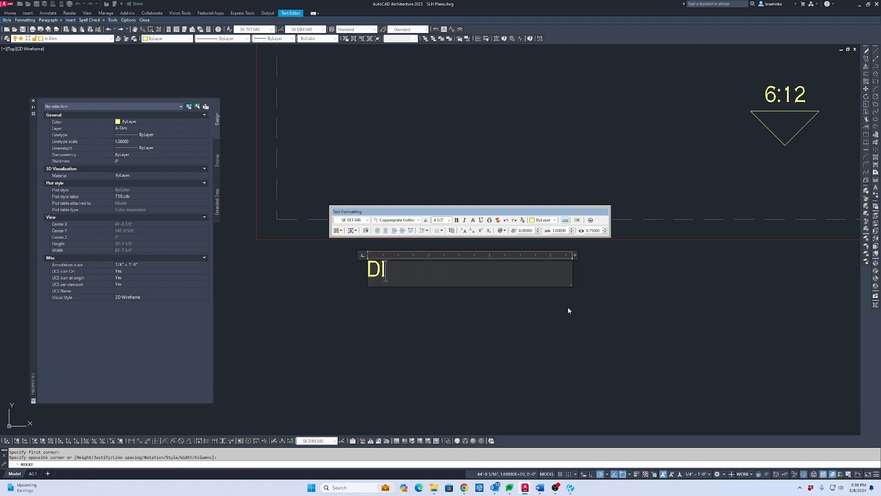
{"action": "type", "text": "MENSIONAL SH"}
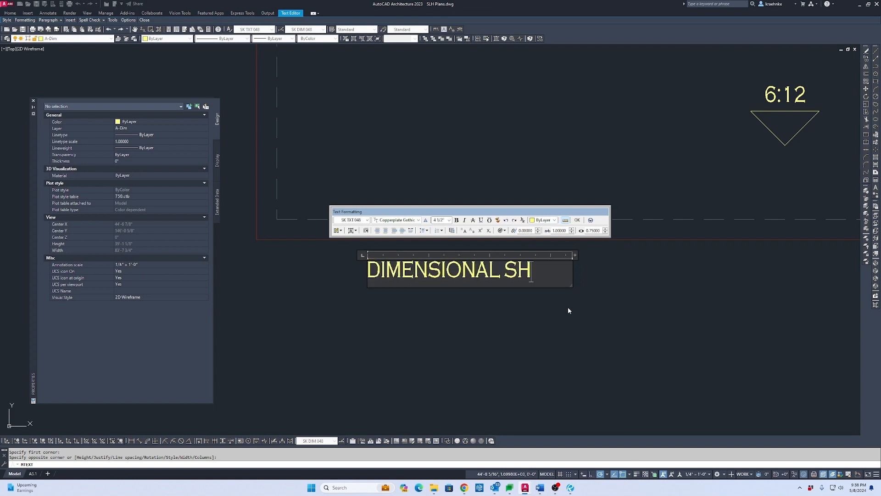
{"action": "type", "text": "INGLE ROO"}
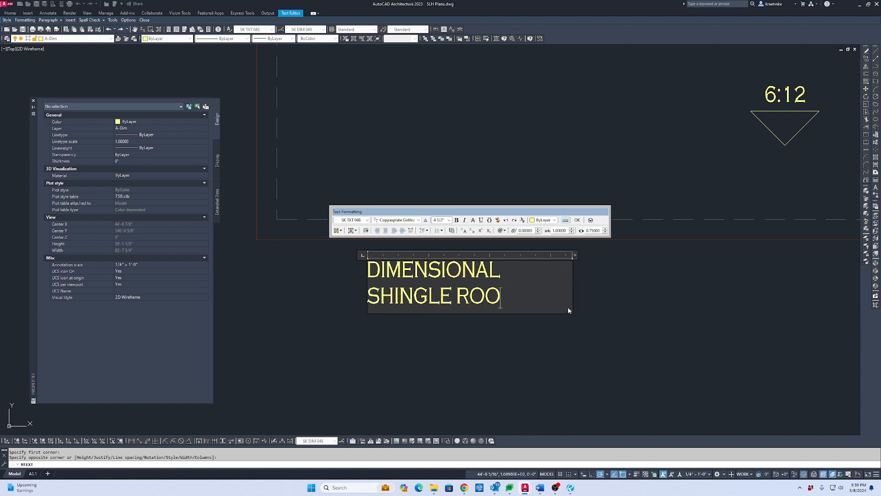
{"action": "type", "text": "F"}
{"action": "key", "text": "Escape"}
Draw a quick leader with its arrowhead on the lower roof slope and its tail ending beside the shingle roof note.
{"action": "type", "text": "v"}
{"action": "key", "text": "space"}
{"action": "scroll", "coordinate": [607, 264], "scroll_direction": "down", "scroll_amount": 2}
{"action": "middle_click_drag", "start_coordinate": [607, 264], "coordinate": [572, 293]}
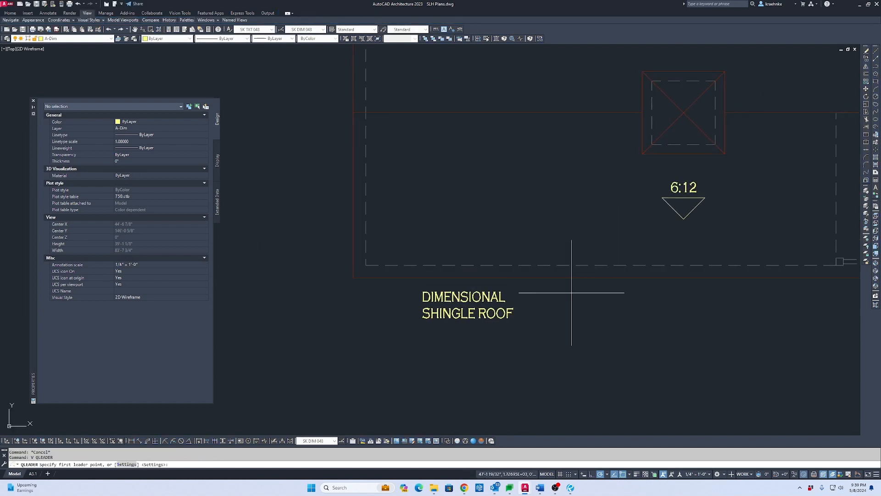
{"action": "left_click", "coordinate": [582, 178]}
{"action": "scroll", "coordinate": [541, 309], "scroll_direction": "up", "scroll_amount": 2}
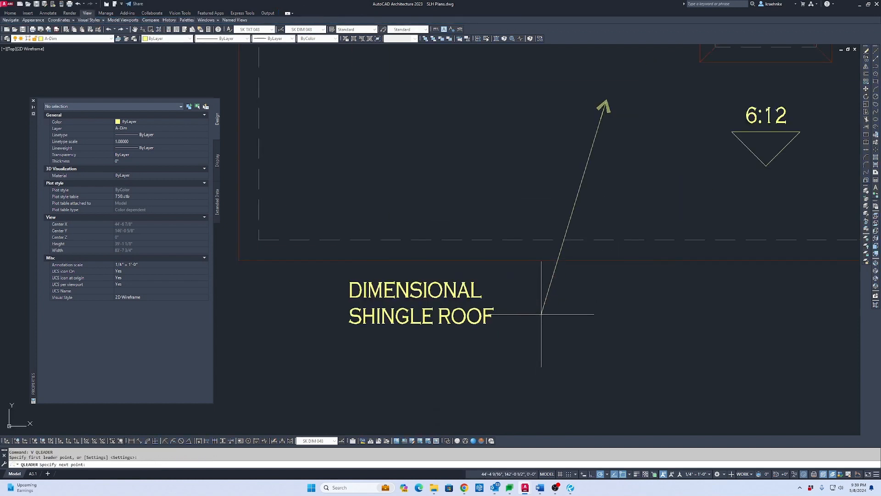
{"action": "left_click", "coordinate": [541, 314]}
{"action": "key", "text": "Escape"}
{"action": "scroll", "coordinate": [603, 304], "scroll_direction": "down", "scroll_amount": 2}
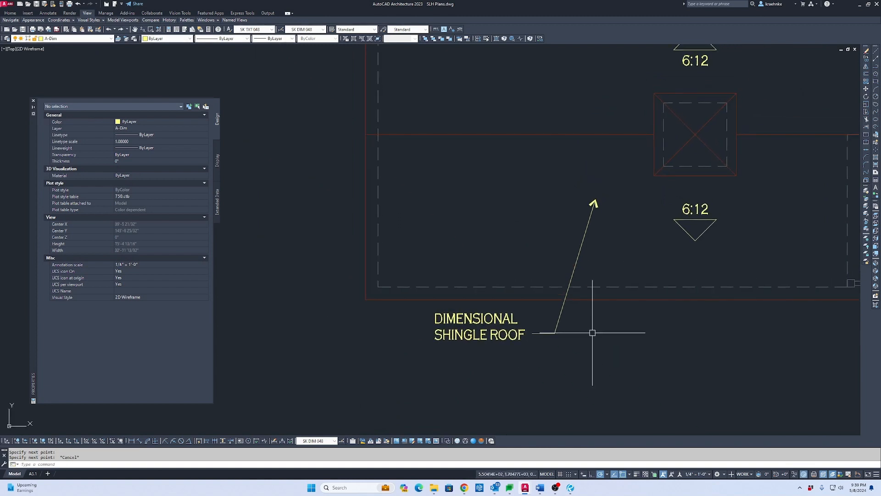
Copy the shingle roof note straight up onto the upper roof slope, level with the upper slope marker.
{"action": "left_click", "coordinate": [506, 332]}
{"action": "type", "text": "c"}
{"action": "key", "text": "space"}
{"action": "left_click", "coordinate": [454, 332]}
{"action": "middle_click_drag", "start_coordinate": [516, 176], "coordinate": [507, 298]}
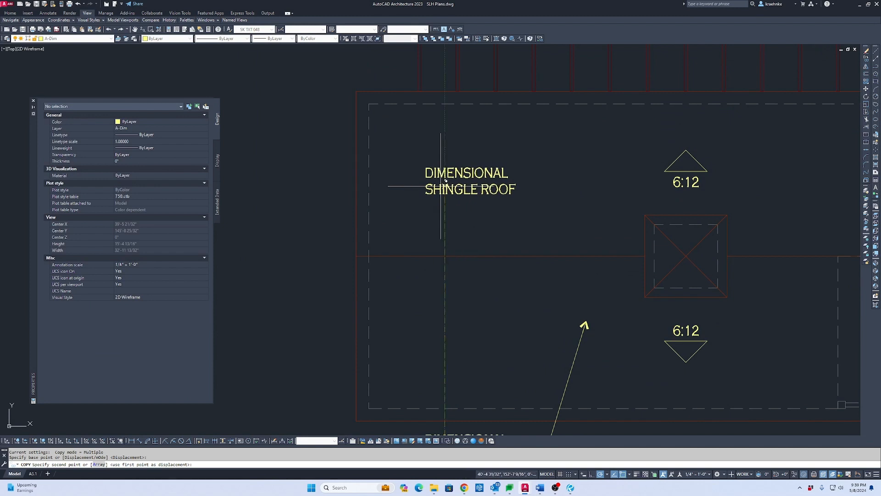
{"action": "key", "text": "Escape"}
Draw a quick leader from the cupola's dashed outline to the copied note on the upper roof slope.
{"action": "type", "text": "v"}
{"action": "key", "text": "space"}
{"action": "scroll", "coordinate": [662, 257], "scroll_direction": "up", "scroll_amount": 3}
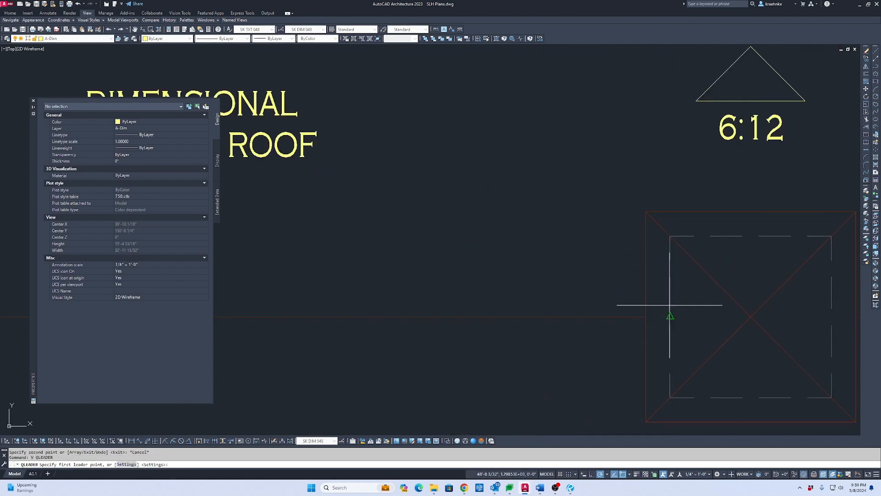
{"action": "left_click", "coordinate": [671, 289]}
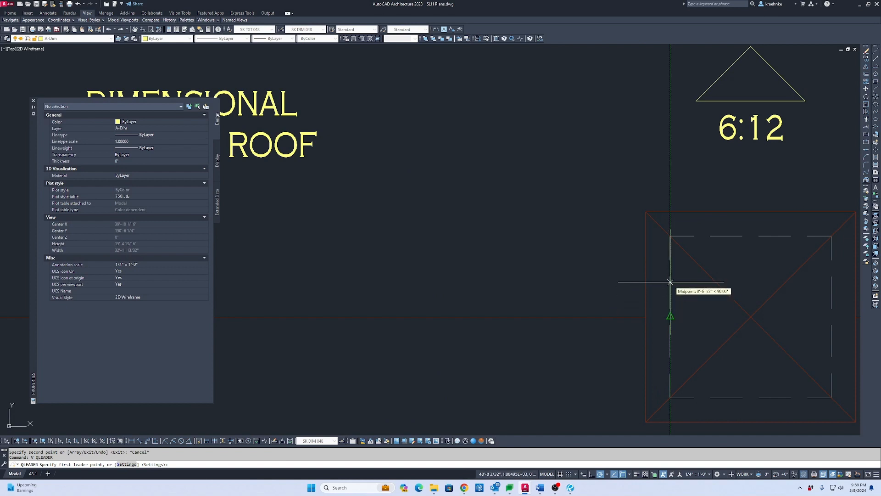
{"action": "scroll", "coordinate": [670, 287], "scroll_direction": "down", "scroll_amount": 2}
{"action": "middle_click_drag", "start_coordinate": [671, 278], "coordinate": [701, 315]}
{"action": "left_click", "coordinate": [571, 231]}
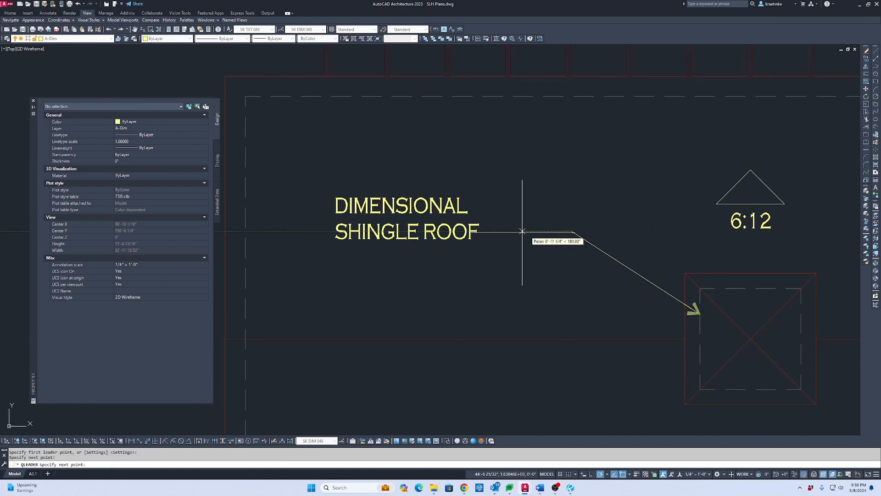
{"action": "key", "text": "Escape"}
Change the copied note's text to "CUPOLA W/ METAL ROOF".
{"action": "left_click", "coordinate": [466, 240]}
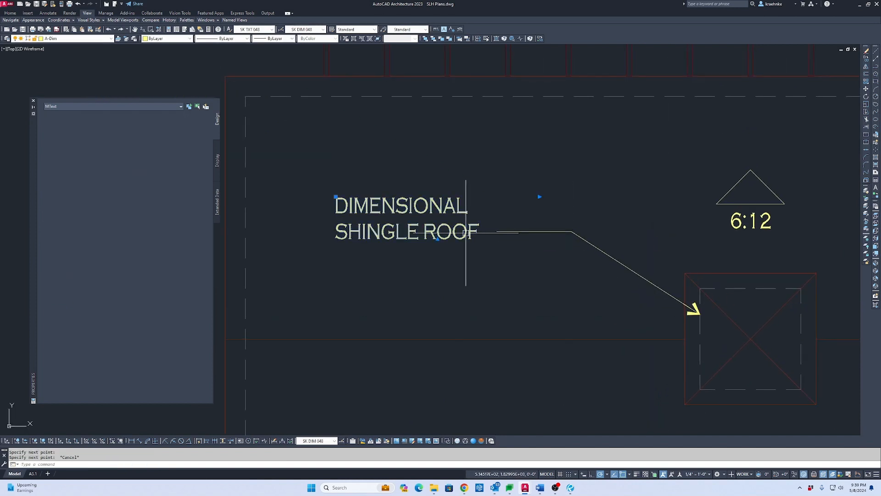
{"action": "double_click", "coordinate": [478, 237]}
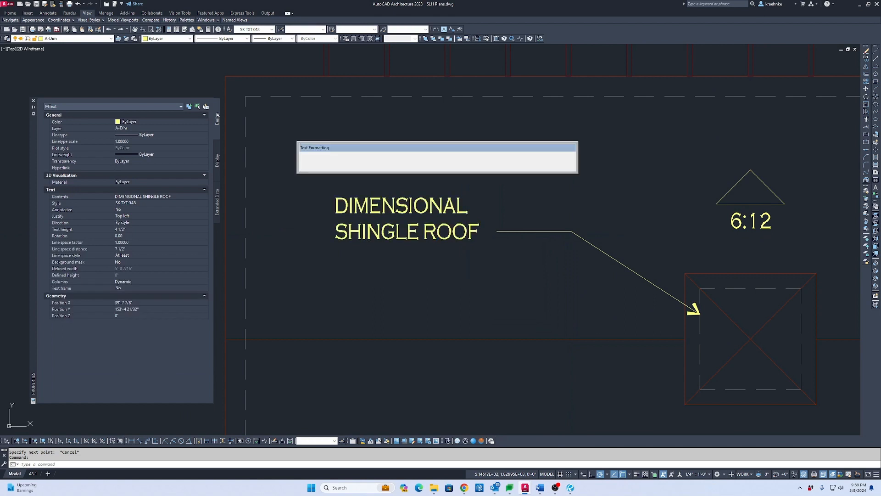
{"action": "type", "text": "CU"}
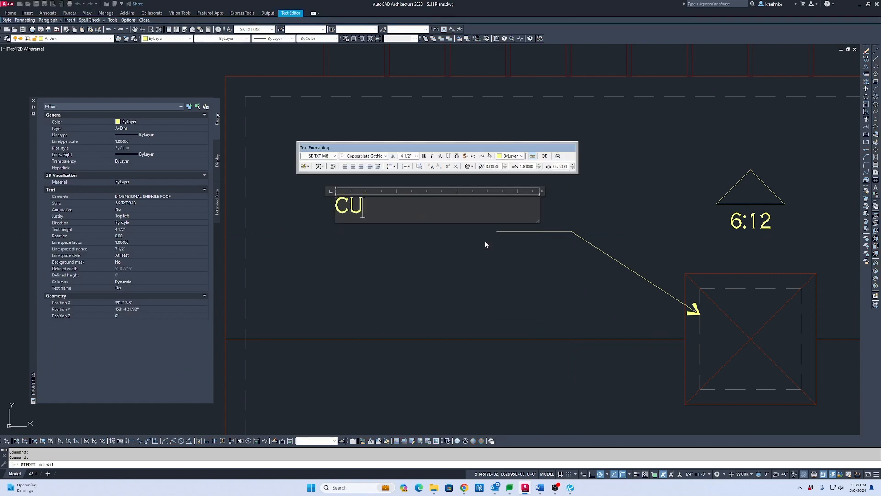
{"action": "type", "text": "POLA"}
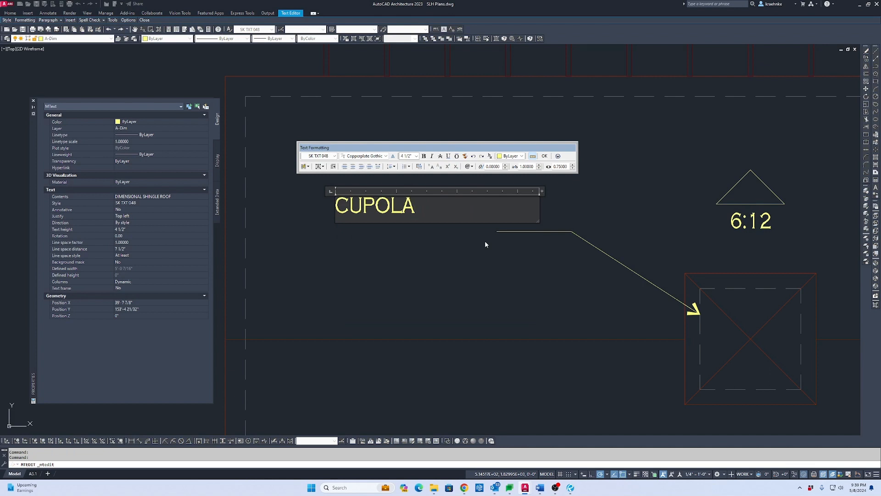
{"action": "type", "text": "W/ METAL ROOF"}
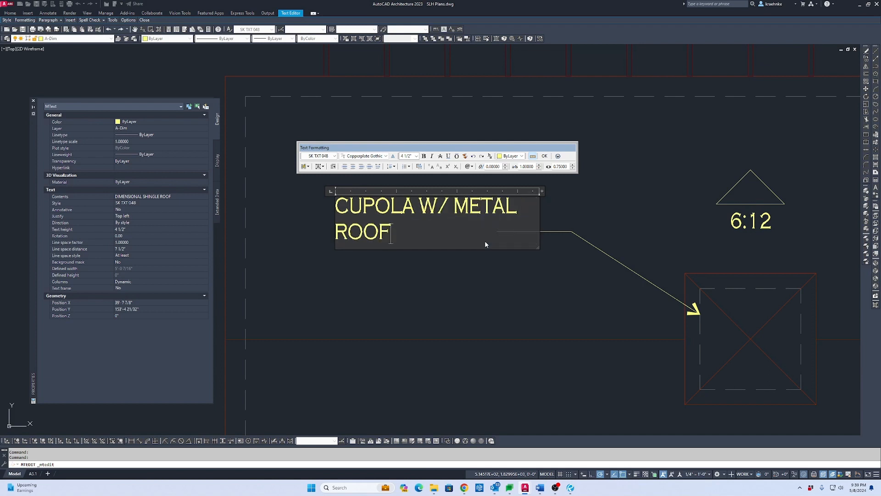
{"action": "key", "text": "ctrl+Return"}
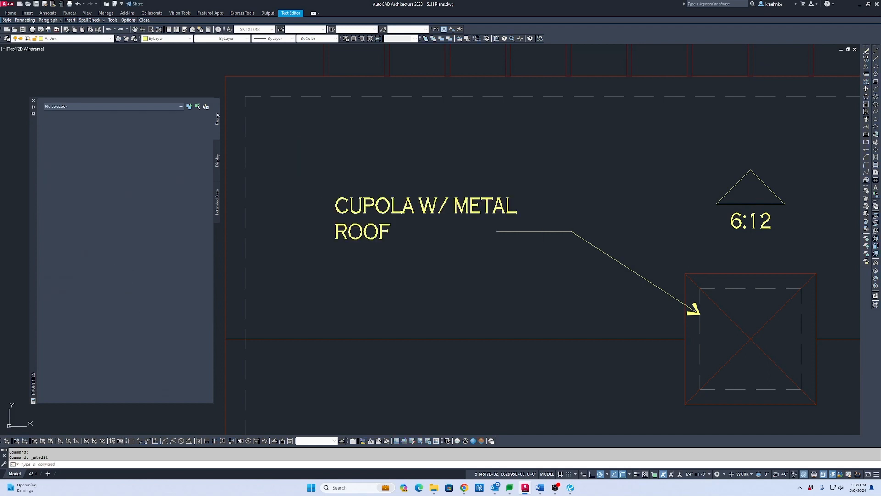
Stretch the tail of the cupola leader so it ends beside the first line of the cupola note.
{"action": "type", "text": "s"}
{"action": "key", "text": "Return"}
{"action": "left_click", "coordinate": [629, 214]}
{"action": "left_click", "coordinate": [559, 235]}
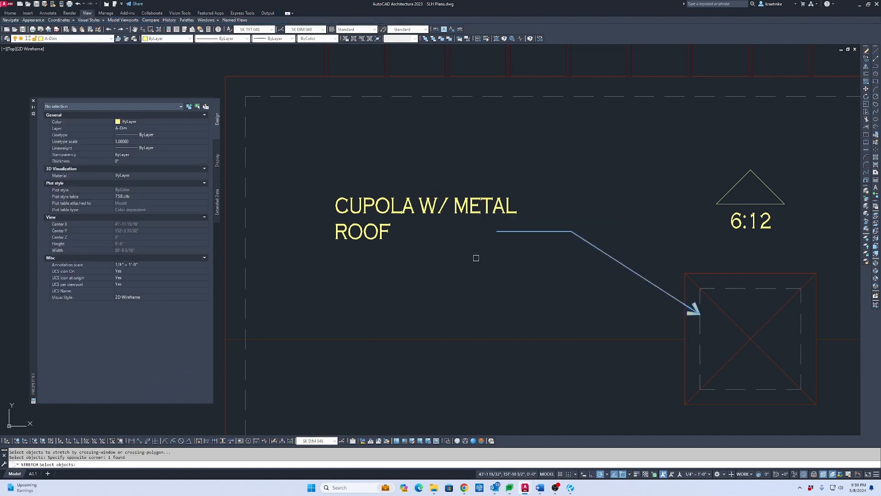
{"action": "key", "text": "Return"}
{"action": "left_click", "coordinate": [531, 271]}
{"action": "key", "text": "Escape"}
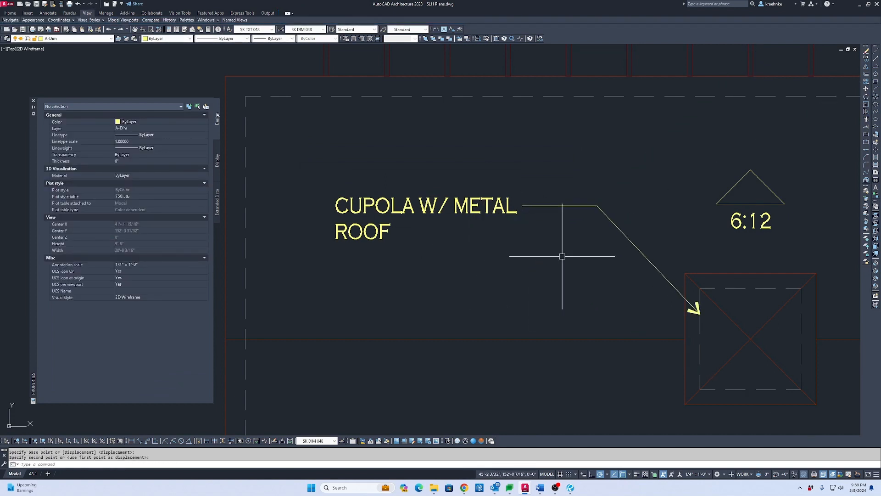
Copy the cupola note straight up to the clear area above the trellis beams.
{"action": "scroll", "coordinate": [546, 267], "scroll_direction": "down", "scroll_amount": 5}
{"action": "key", "text": "Escape"}
{"action": "scroll", "coordinate": [537, 245], "scroll_direction": "up", "scroll_amount": 3}
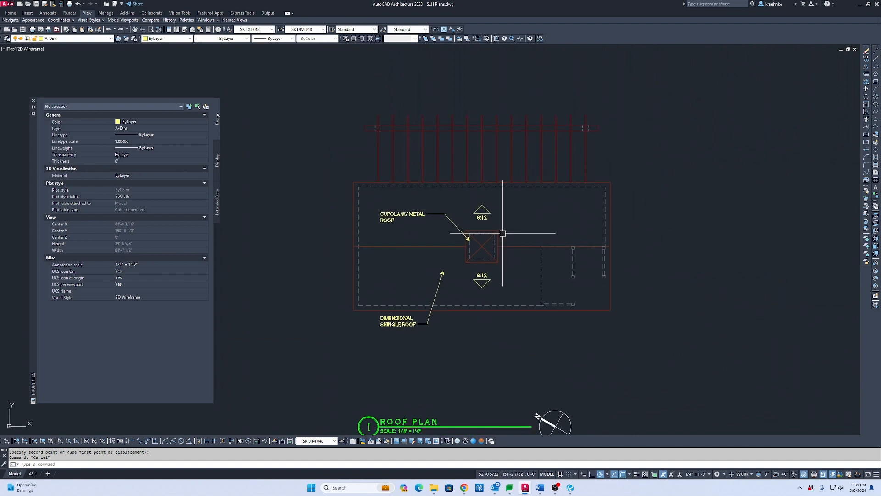
{"action": "left_click", "coordinate": [509, 247]}
{"action": "type", "text": "co"}
{"action": "key", "text": "Return"}
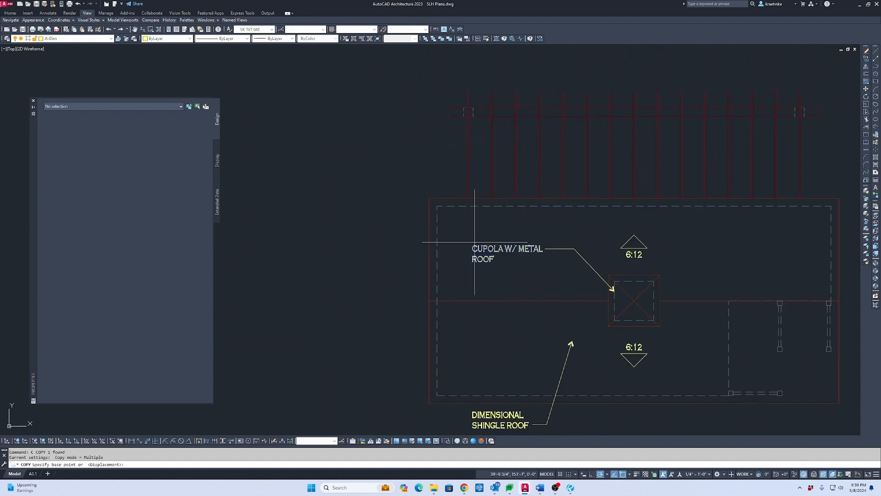
{"action": "left_click", "coordinate": [473, 245]}
{"action": "middle_click_drag", "start_coordinate": [461, 55], "coordinate": [453, 105]}
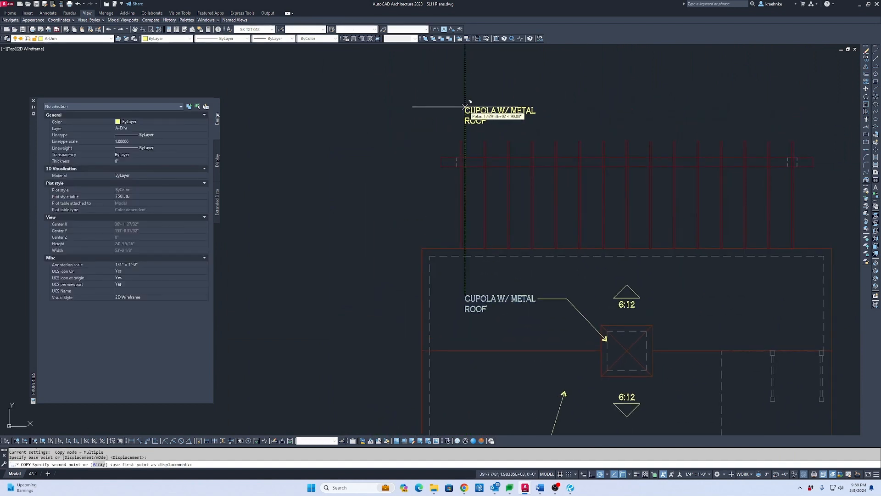
{"action": "left_click", "coordinate": [435, 105]}
{"action": "key", "text": "Escape"}
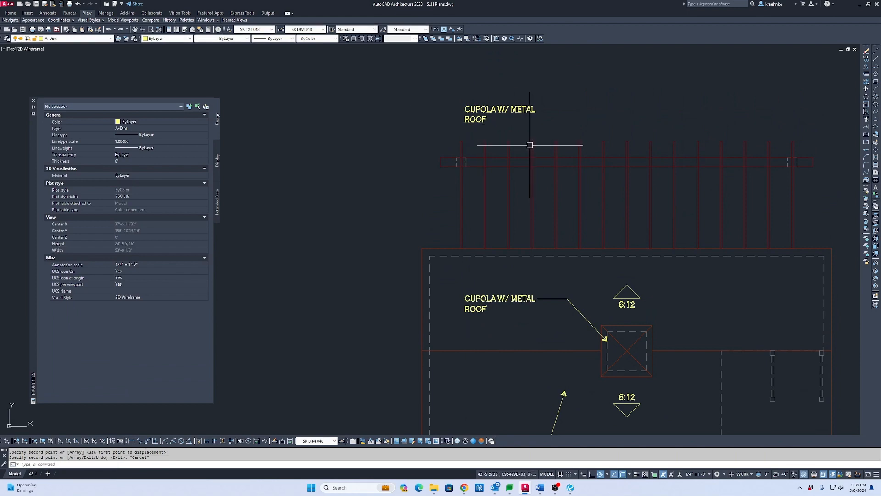
Examine the material notes on the pool elevation sketch in Revu, and return to the plans drawing in AutoCAD.
{"action": "key", "text": "alt+Tab"}
{"action": "left_click", "coordinate": [199, 216]}
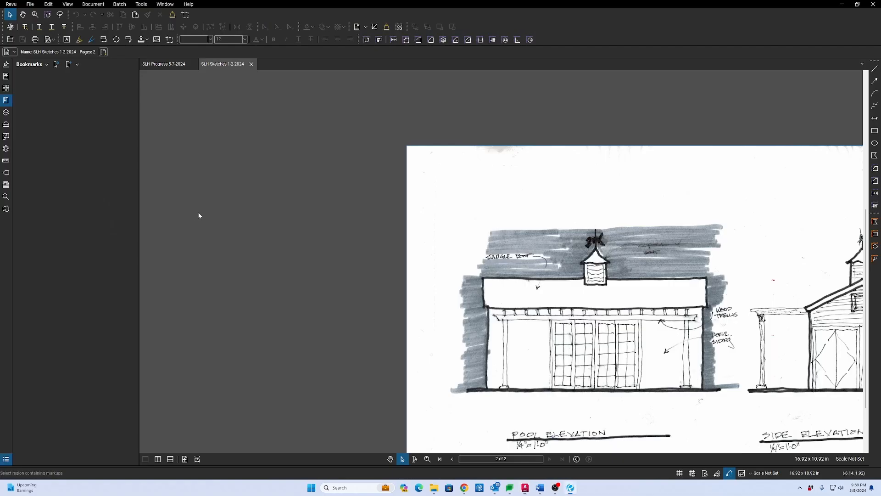
{"action": "scroll", "coordinate": [667, 279], "scroll_direction": "up", "scroll_amount": 5}
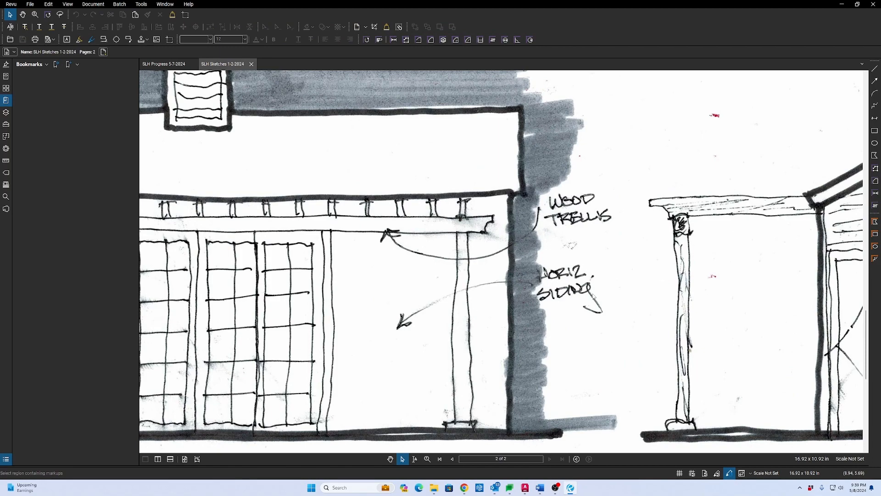
{"action": "scroll", "coordinate": [558, 280], "scroll_direction": "down", "scroll_amount": 3}
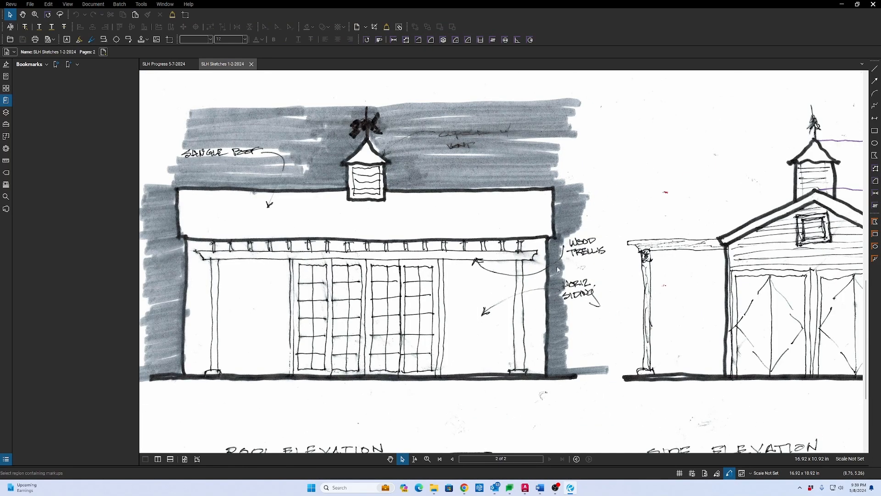
{"action": "key", "text": "alt+Tab"}
{"action": "key", "text": "alt+Tab"}
{"action": "left_click", "coordinate": [335, 208]}
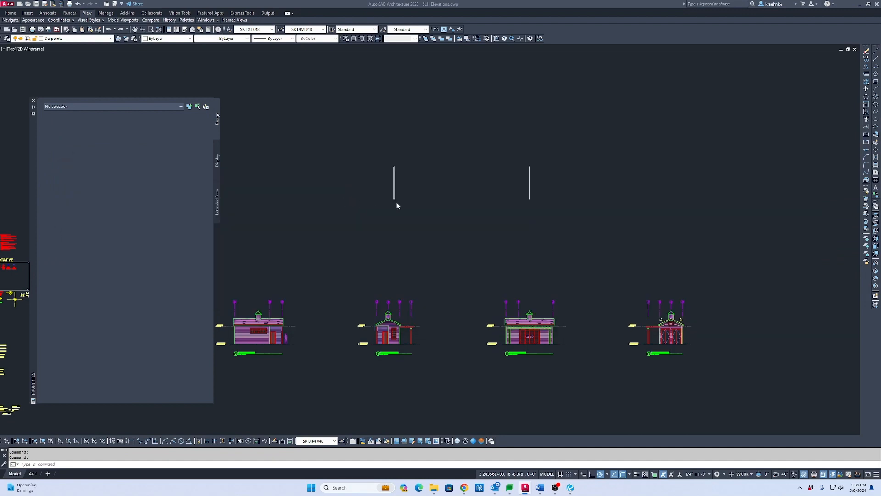
{"action": "key", "text": "ctrl+Tab"}
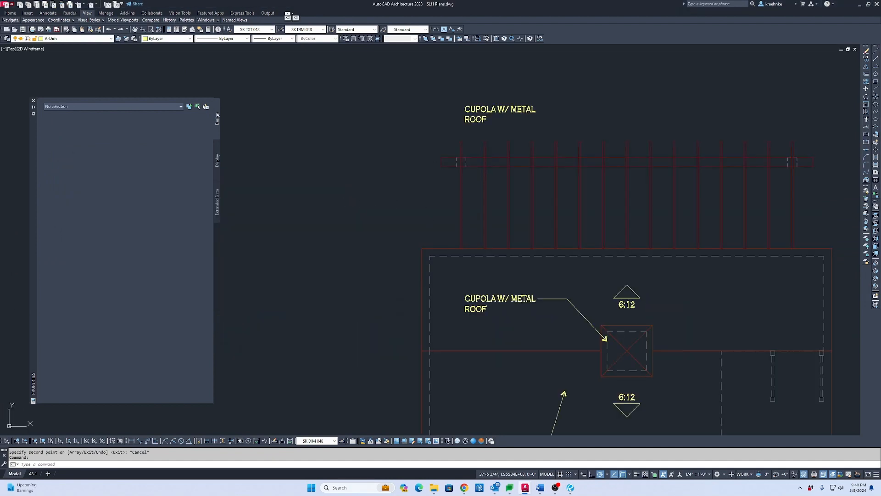
Change the text of the note above the trellis to "WOOD TRELLIS".
{"action": "left_click", "coordinate": [501, 114]}
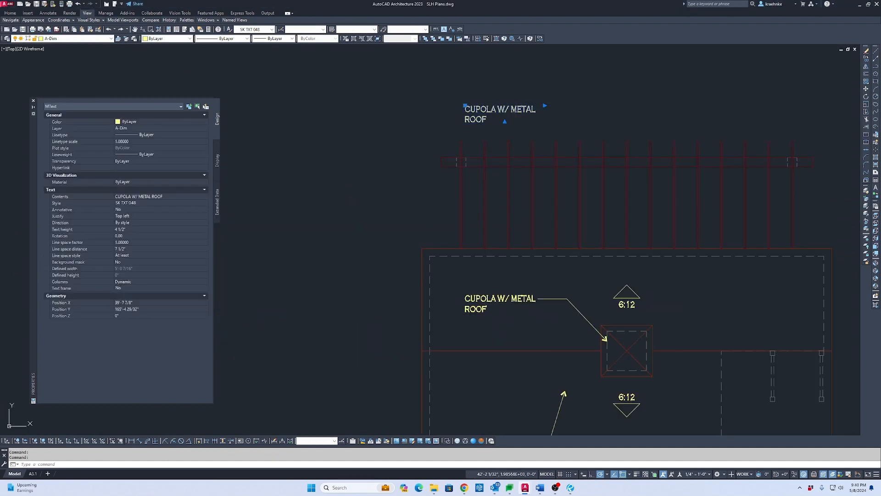
{"action": "double_click", "coordinate": [505, 112]}
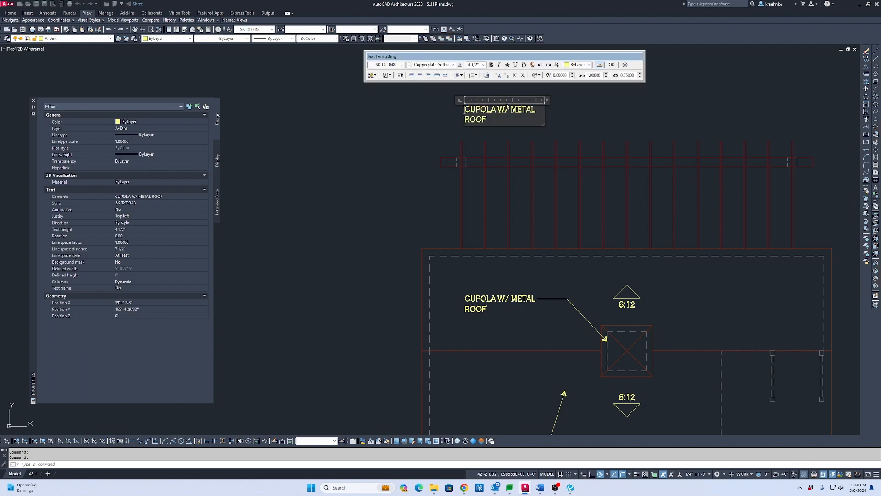
{"action": "middle_click_drag", "start_coordinate": [512, 115], "coordinate": [505, 187]}
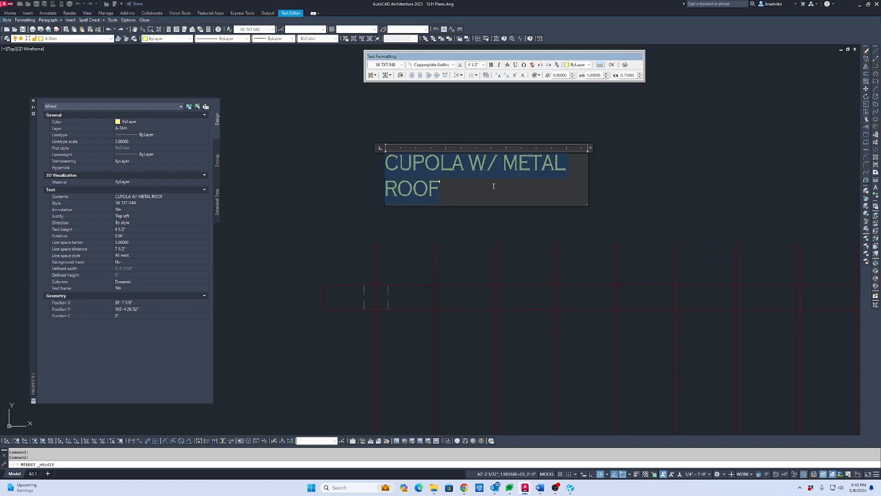
{"action": "type", "text": "WOOD TRE"}
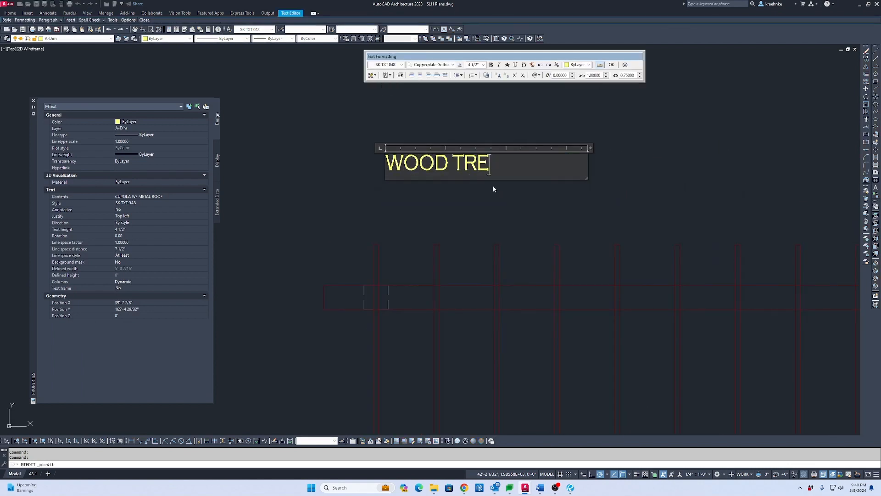
{"action": "type", "text": "LLIS"}
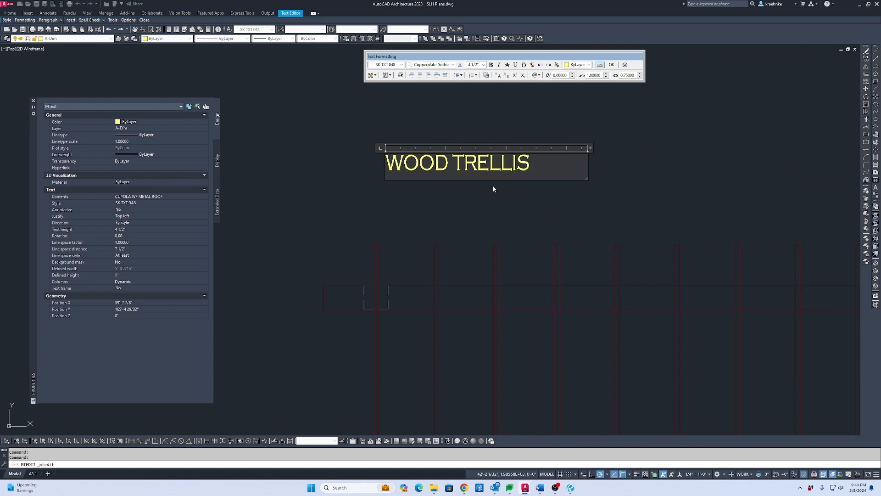
{"action": "left_click", "coordinate": [494, 188]}
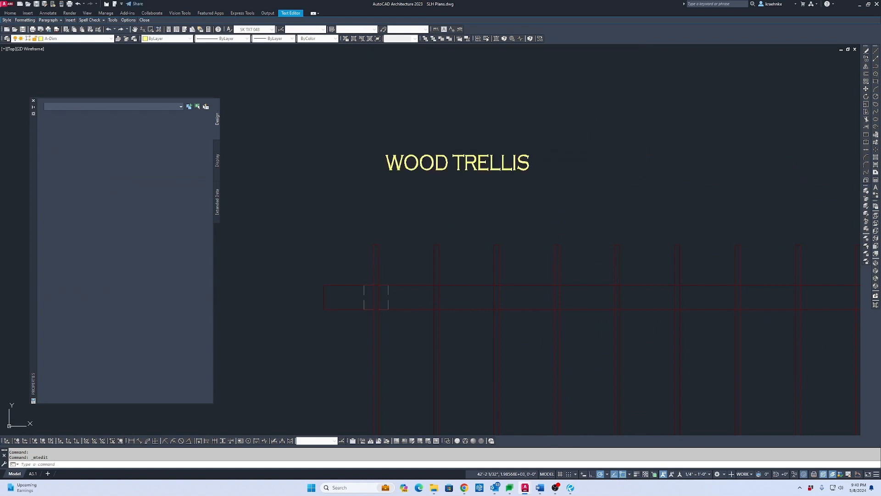
{"action": "key", "text": "Escape"}
Draw a quick leader with its arrowhead on the trellis beams and its tail ending beside the wood trellis note.
{"action": "type", "text": "V"}
{"action": "key", "text": "Return"}
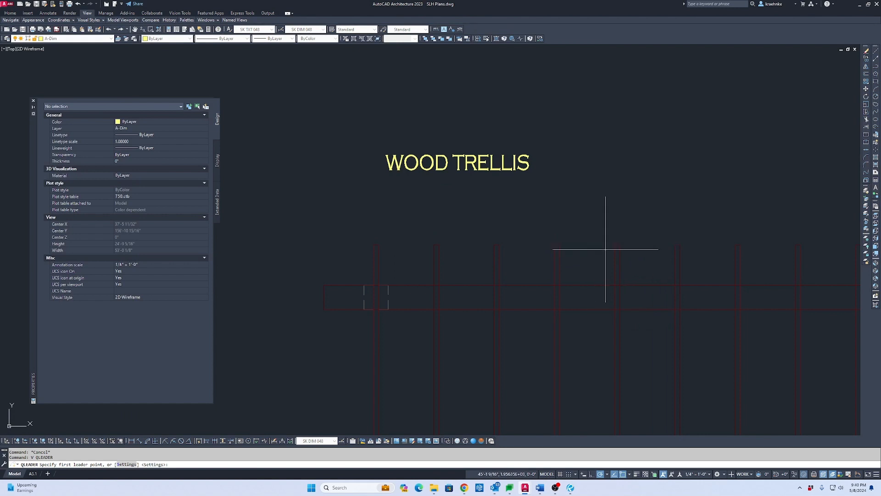
{"action": "left_click", "coordinate": [616, 364]}
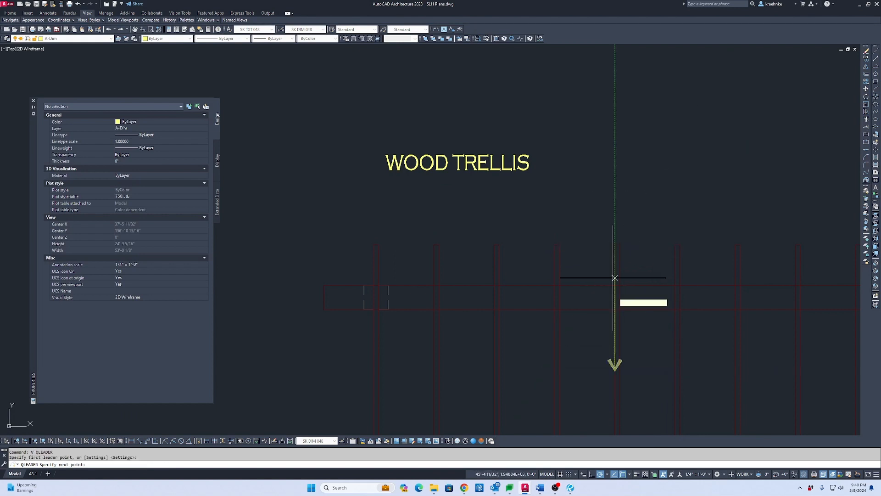
{"action": "scroll", "coordinate": [586, 188], "scroll_direction": "up", "scroll_amount": 2}
{"action": "left_click", "coordinate": [571, 140]}
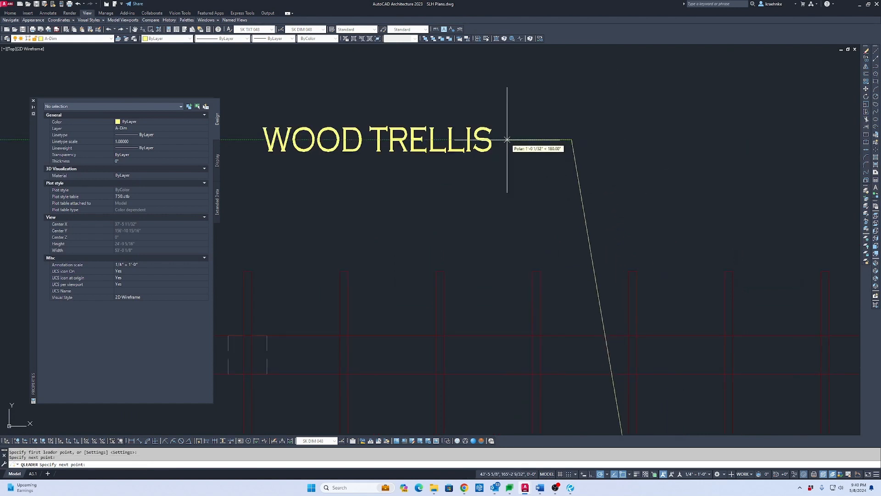
{"action": "left_click", "coordinate": [508, 140]}
{"action": "scroll", "coordinate": [511, 146], "scroll_direction": "down", "scroll_amount": 5}
{"action": "scroll", "coordinate": [580, 245], "scroll_direction": "up", "scroll_amount": 3}
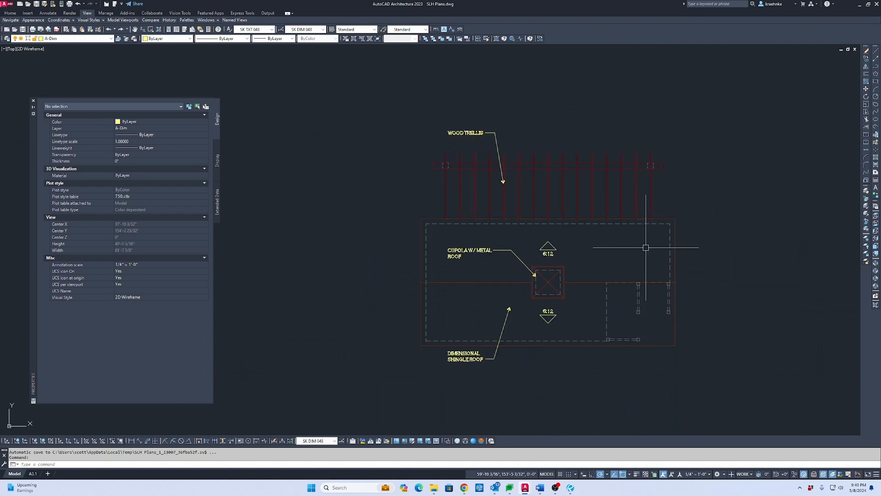
Erase the upside-down reference elevation above the roof plan.
{"action": "scroll", "coordinate": [583, 242], "scroll_direction": "down", "scroll_amount": 4}
{"action": "middle_click_drag", "start_coordinate": [583, 242], "coordinate": [513, 250]}
{"action": "key", "text": "Escape"}
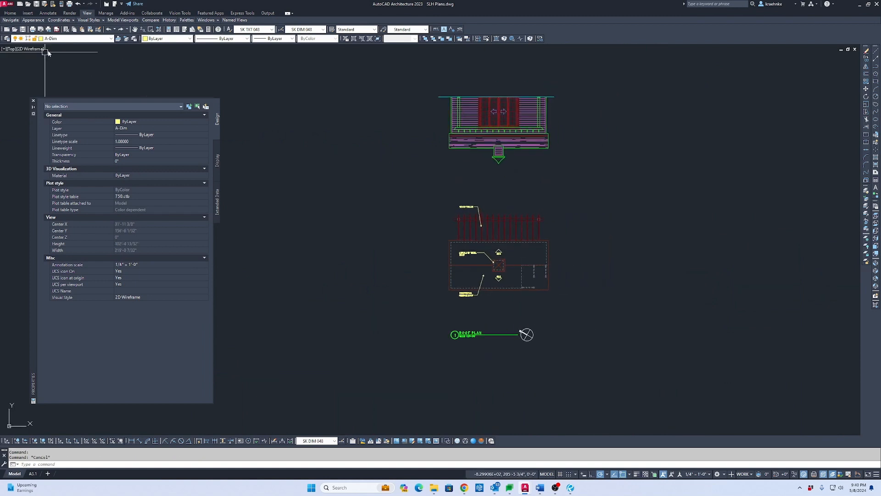
{"action": "left_click", "coordinate": [476, 100]}
{"action": "key", "text": "Delete"}
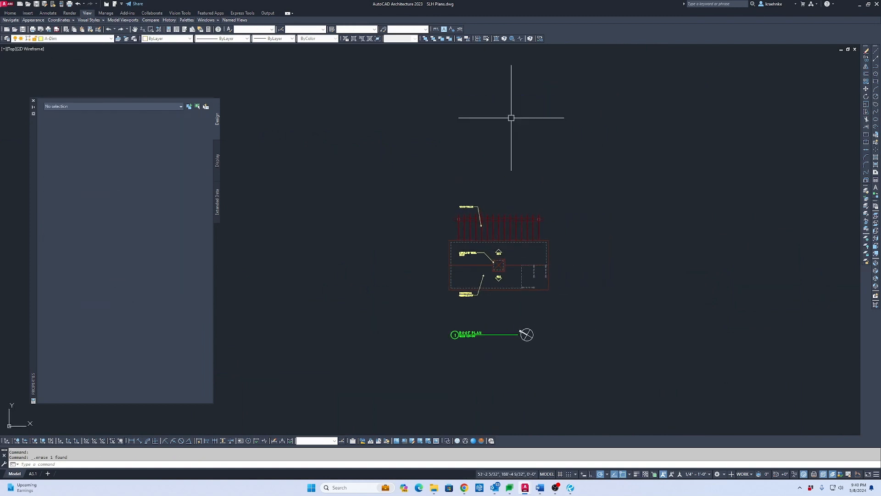
Turn the hidden layers back on to show the column grid, dimensions and roof shading on the roof plan.
{"action": "left_click", "coordinate": [78, 39]}
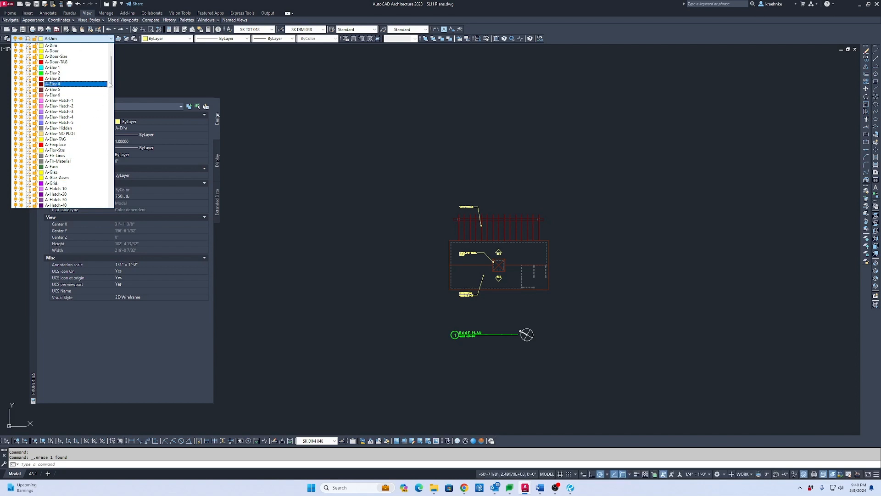
{"action": "left_click_drag", "start_coordinate": [110, 79], "coordinate": [109, 115]}
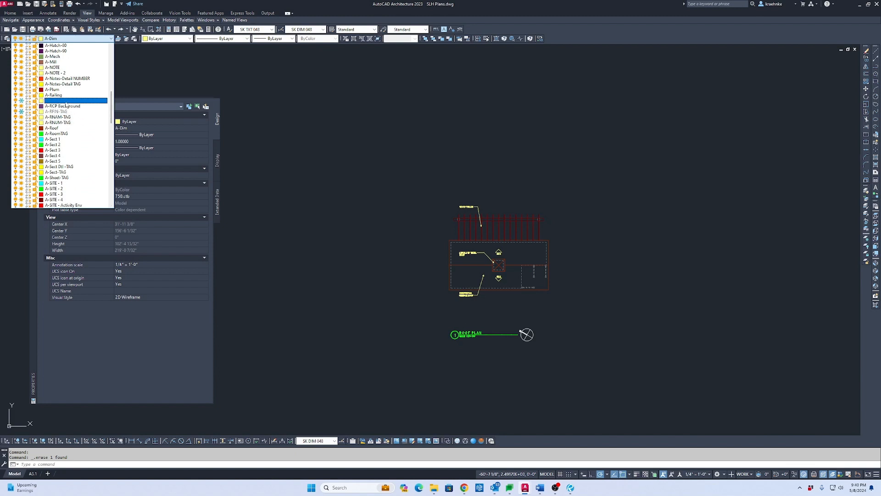
{"action": "left_click_drag", "start_coordinate": [111, 109], "coordinate": [111, 183]}
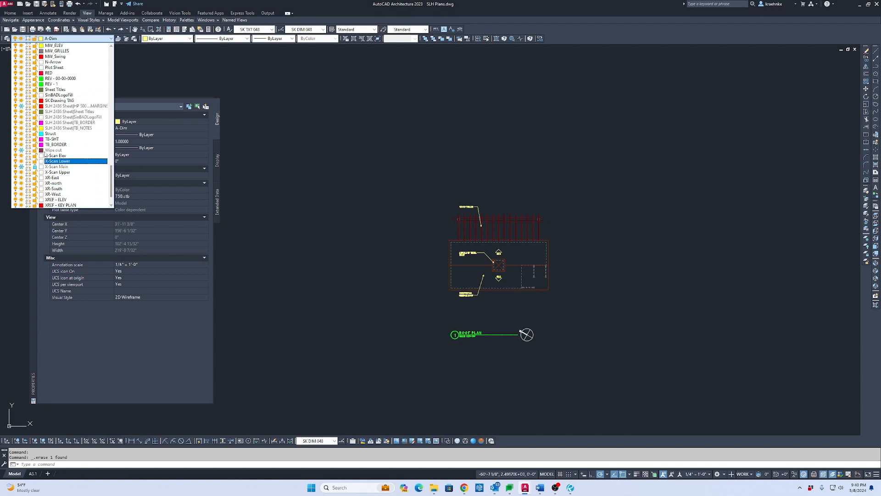
{"action": "left_click", "coordinate": [418, 196]}
Examine the grid lines, dimensions and trellis posts around the annotated roof plan.
{"action": "scroll", "coordinate": [569, 238], "scroll_direction": "up", "scroll_amount": 5}
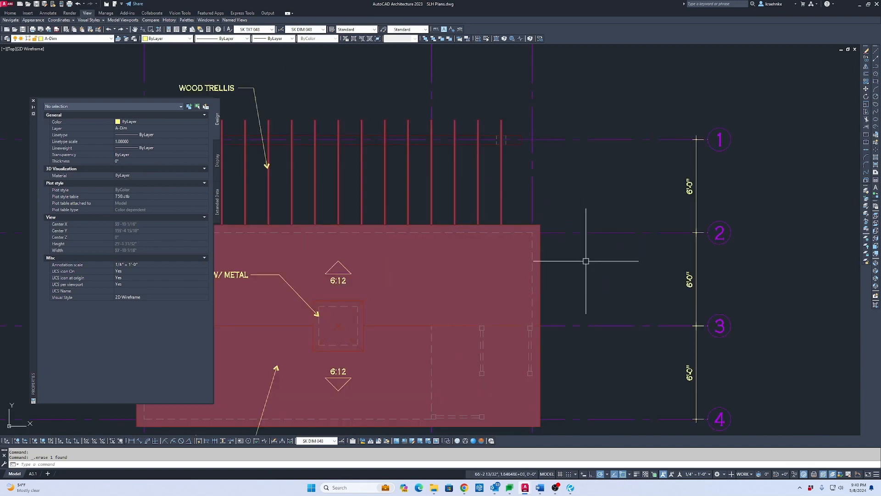
{"action": "scroll", "coordinate": [586, 260], "scroll_direction": "down", "scroll_amount": 5}
{"action": "middle_click_drag", "start_coordinate": [636, 245], "coordinate": [679, 240]}
{"action": "scroll", "coordinate": [554, 193], "scroll_direction": "up", "scroll_amount": 6}
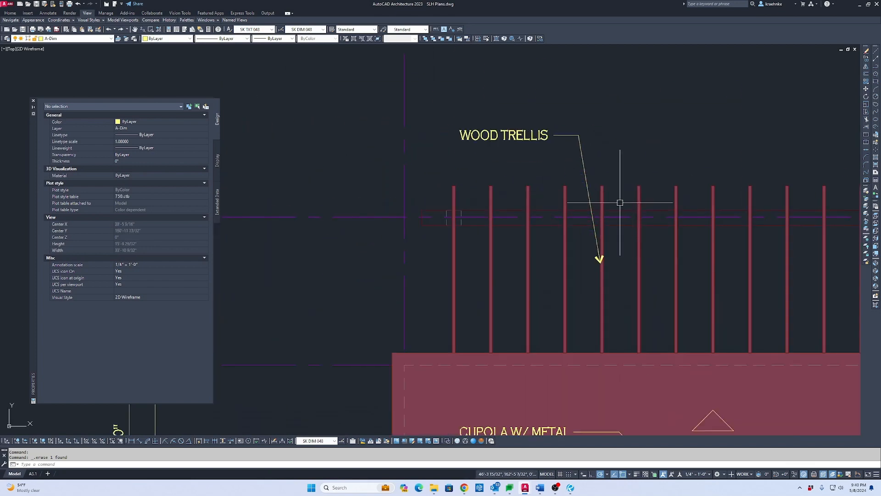
{"action": "scroll", "coordinate": [509, 199], "scroll_direction": "up", "scroll_amount": 2}
{"action": "scroll", "coordinate": [343, 221], "scroll_direction": "up", "scroll_amount": 1}
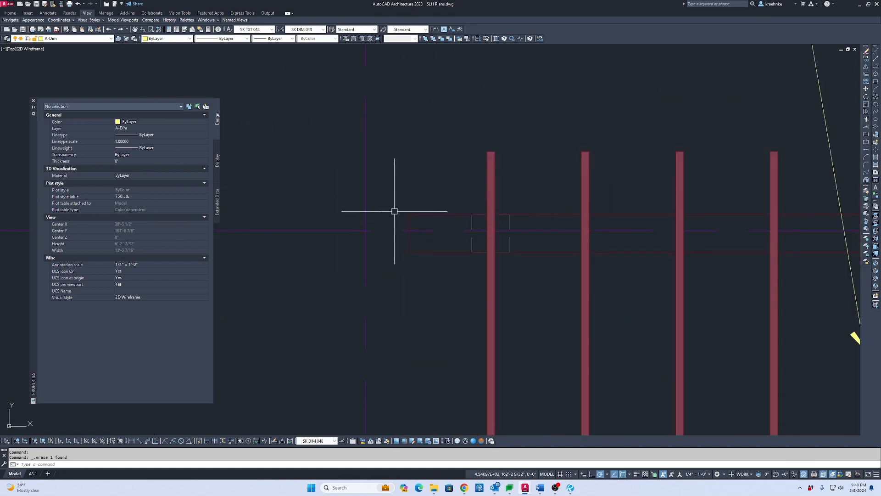
{"action": "scroll", "coordinate": [427, 217], "scroll_direction": "down", "scroll_amount": 3}
{"action": "middle_click_drag", "start_coordinate": [453, 222], "coordinate": [236, 188]}
{"action": "scroll", "coordinate": [356, 202], "scroll_direction": "down", "scroll_amount": 2}
{"action": "mouse_move", "coordinate": [417, 208]}
{"action": "middle_mouse_down"}
{"action": "mouse_move", "coordinate": [452, 210]}
{"action": "mouse_move", "coordinate": [541, 185]}
{"action": "middle_mouse_up"}
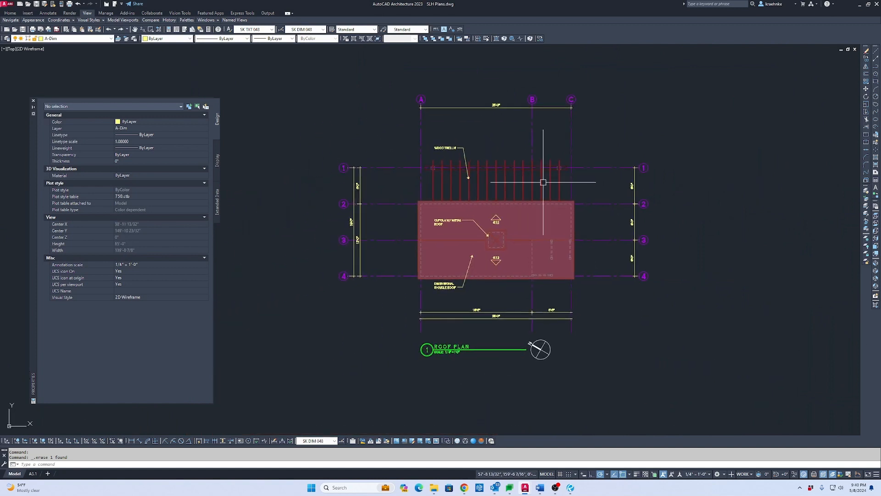
{"action": "key", "text": "Escape"}
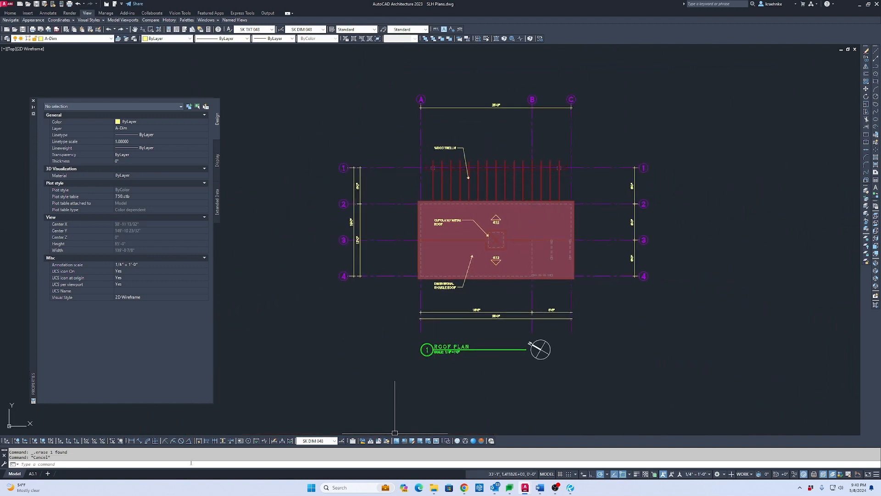
On the A3.1 layout, copy the pool house plan viewport about 1'-3" horizontally to the left, level with the original.
{"action": "left_click", "coordinate": [36, 476]}
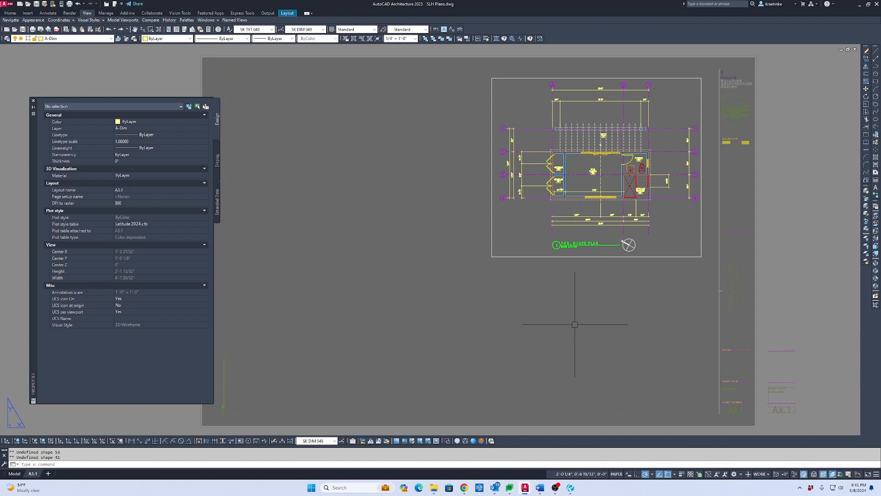
{"action": "left_click", "coordinate": [558, 256]}
{"action": "type", "text": "c"}
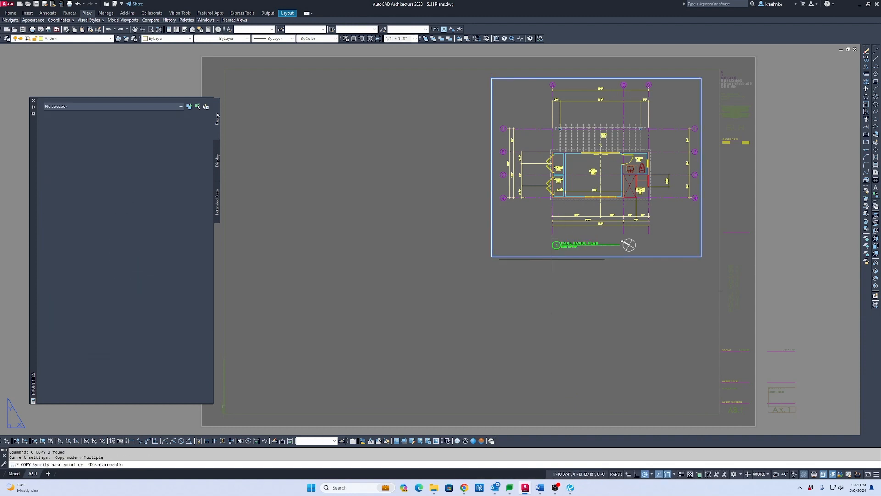
{"action": "key", "text": "Return"}
{"action": "left_click", "coordinate": [554, 261]}
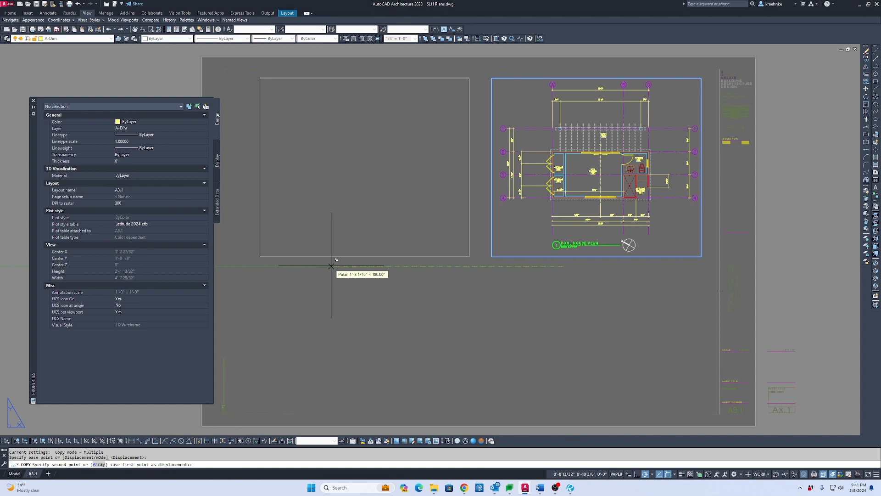
{"action": "left_click", "coordinate": [331, 266]}
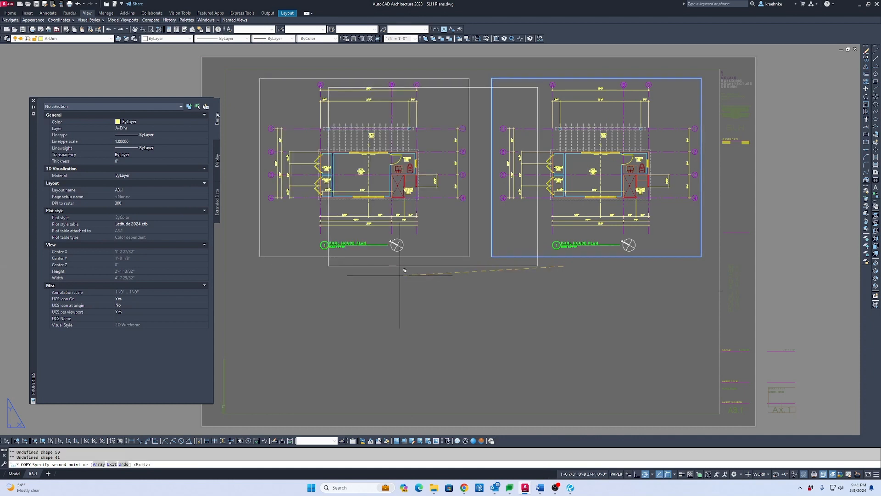
In the left viewport on A3.1, pan the model view exactly 1200 units straight down to bring in the roof plan.
{"action": "key", "text": "Escape"}
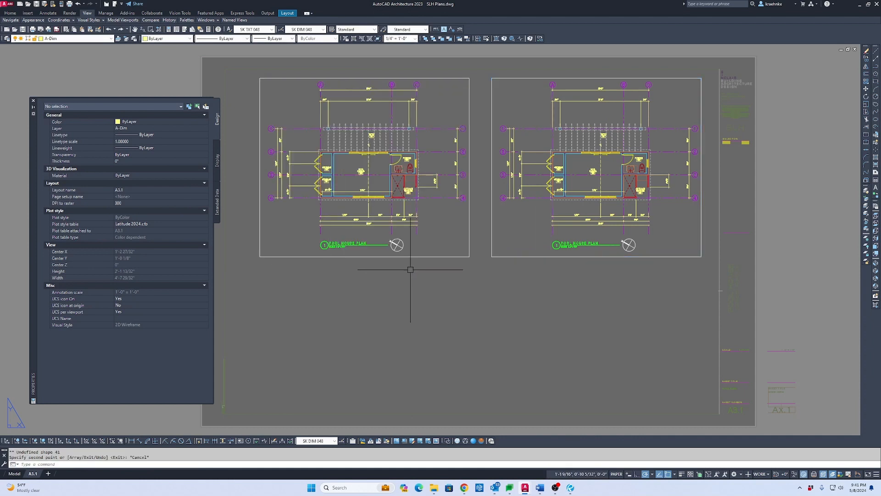
{"action": "middle_click_drag", "start_coordinate": [447, 193], "coordinate": [538, 231]}
{"action": "scroll", "coordinate": [513, 217], "scroll_direction": "up", "scroll_amount": 2}
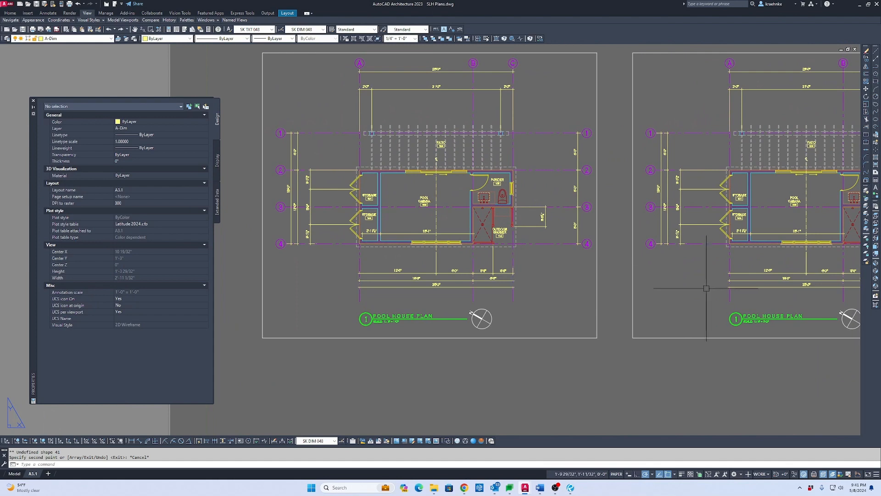
{"action": "mouse_move", "coordinate": [637, 245]}
{"action": "middle_mouse_down"}
{"action": "mouse_move", "coordinate": [553, 241]}
{"action": "mouse_move", "coordinate": [633, 251]}
{"action": "middle_mouse_up"}
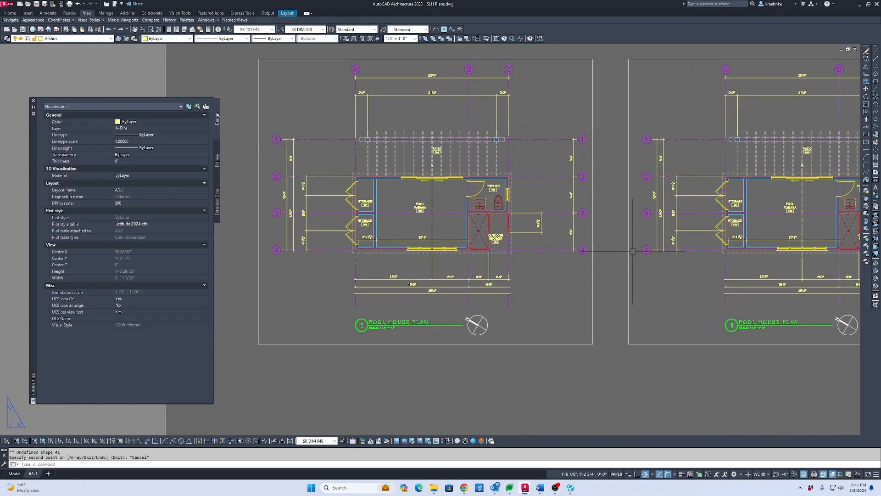
{"action": "double_click", "coordinate": [564, 281]}
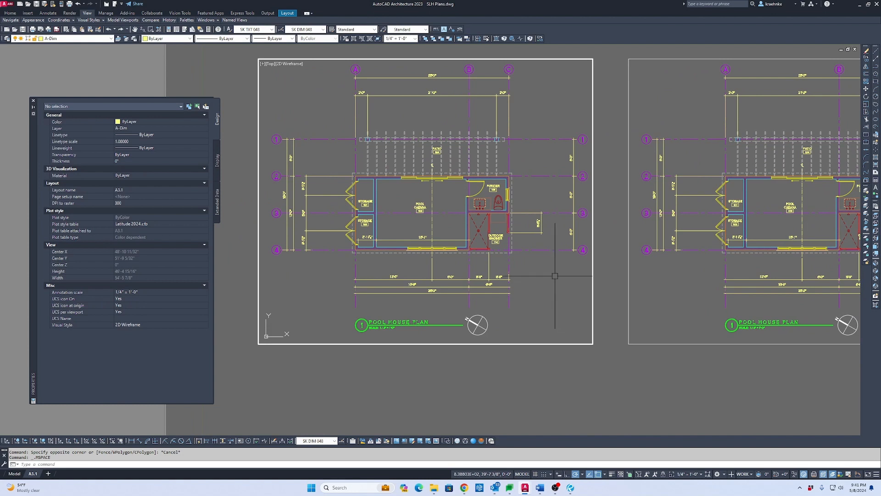
{"action": "type", "text": "-p"}
{"action": "key", "text": "Return"}
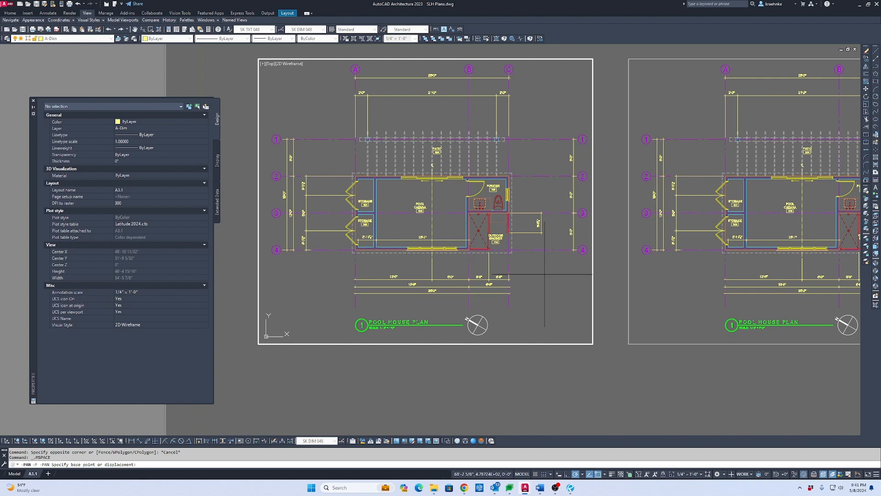
{"action": "left_click", "coordinate": [546, 260]}
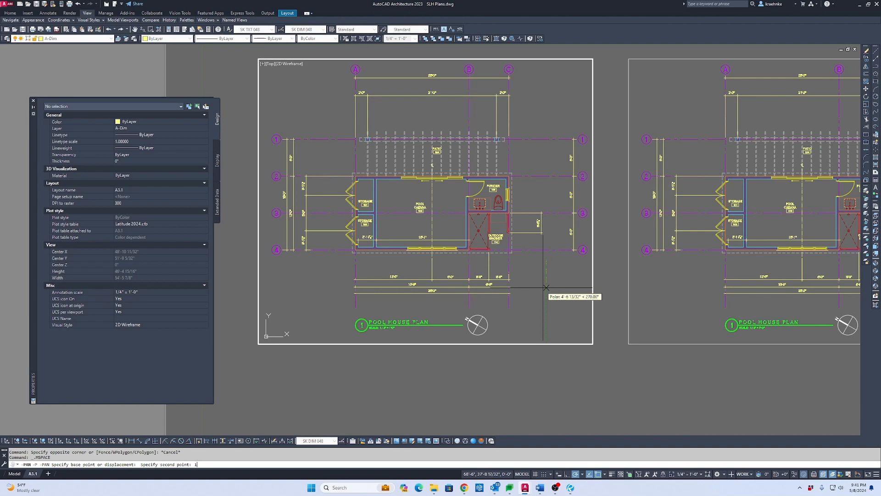
{"action": "type", "text": "1200"}
{"action": "key", "text": "Return"}
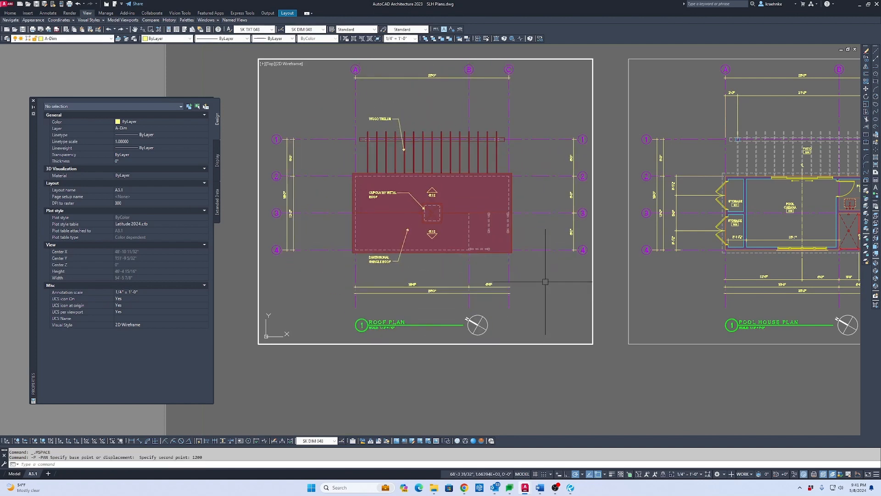
{"action": "double_click", "coordinate": [616, 121]}
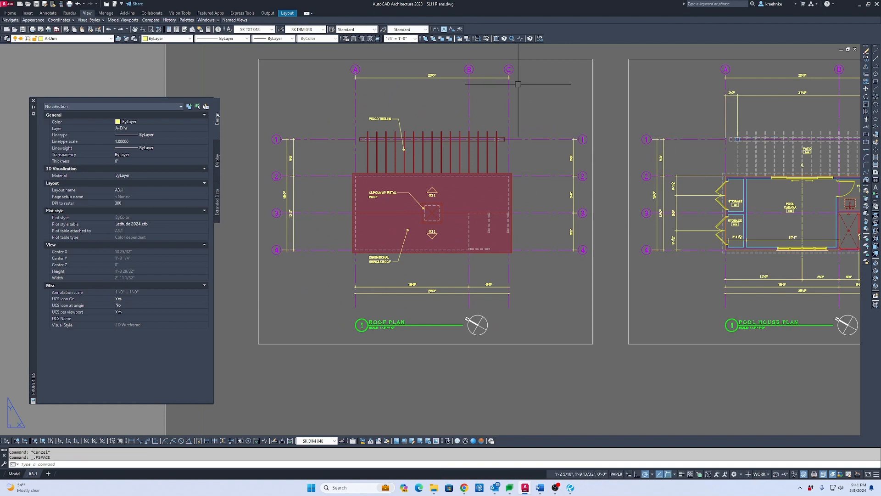
{"action": "scroll", "coordinate": [636, 187], "scroll_direction": "down", "scroll_amount": 2}
{"action": "middle_click_drag", "start_coordinate": [631, 188], "coordinate": [476, 154]}
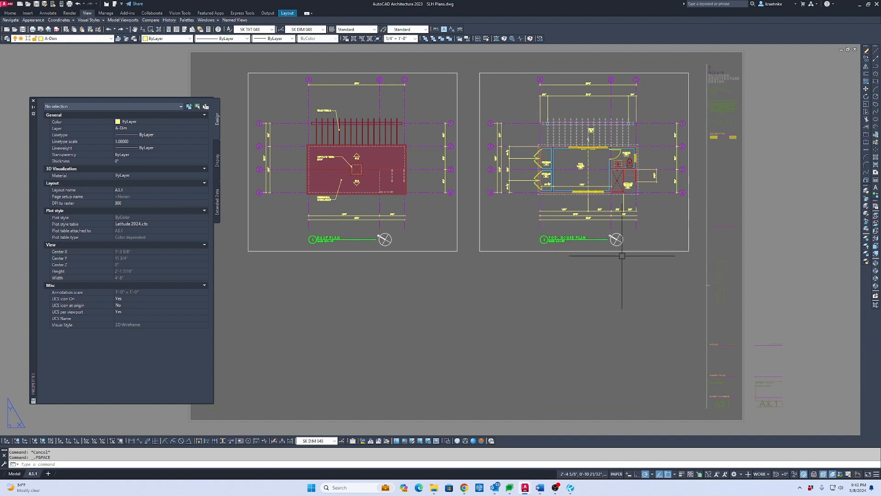
{"action": "left_click", "coordinate": [644, 238]}
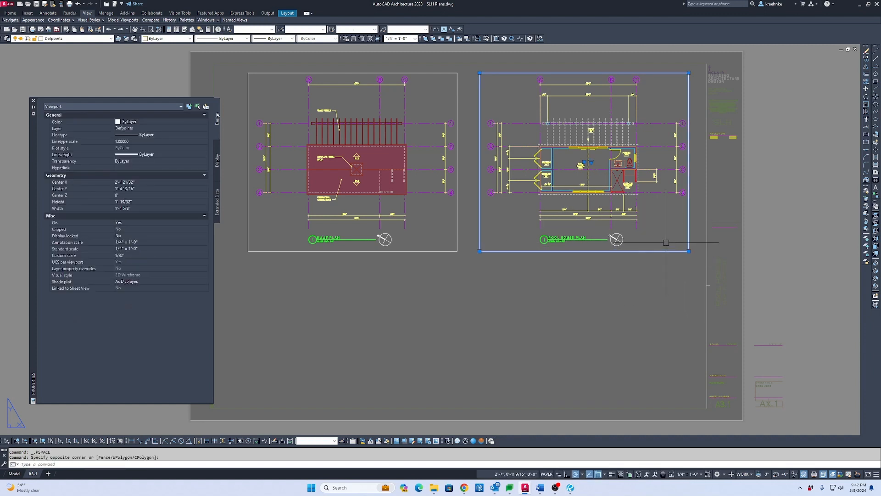
{"action": "key", "text": "Escape"}
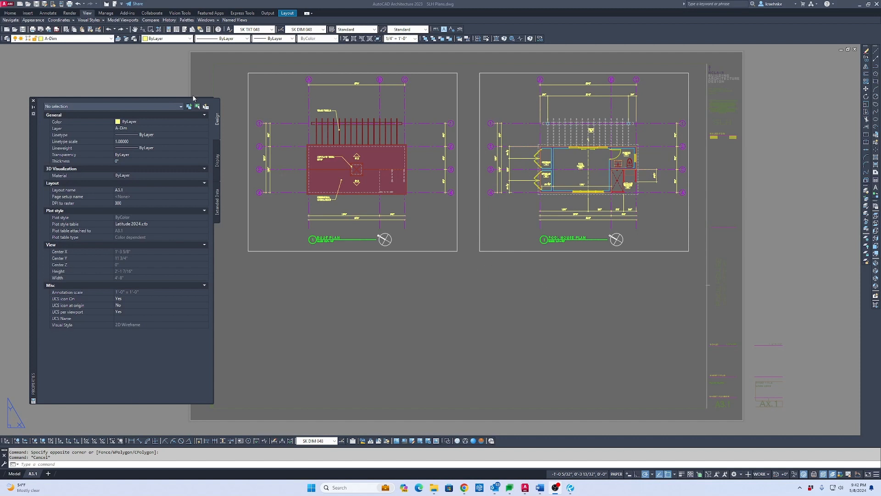
{"action": "left_click", "coordinate": [459, 270]}
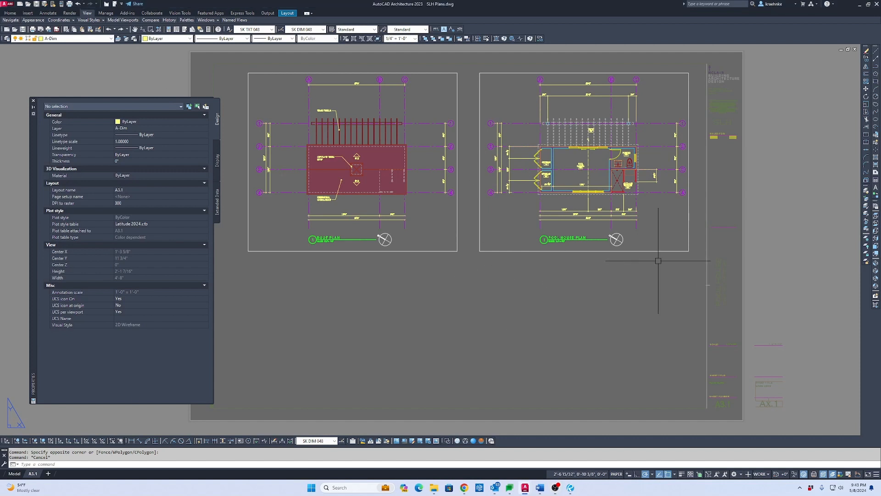
Start editing the SLH 2436 Sheet title block reference in place at its ISSUED FOR block, with all nested objects selected.
{"action": "middle_click_drag", "start_coordinate": [739, 164], "coordinate": [720, 178]}
{"action": "scroll", "coordinate": [700, 149], "scroll_direction": "up", "scroll_amount": 10}
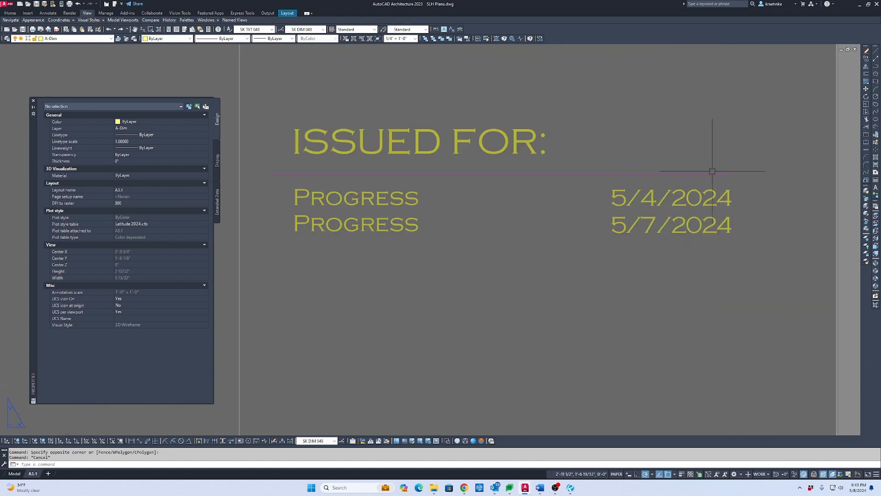
{"action": "double_click", "coordinate": [678, 226]}
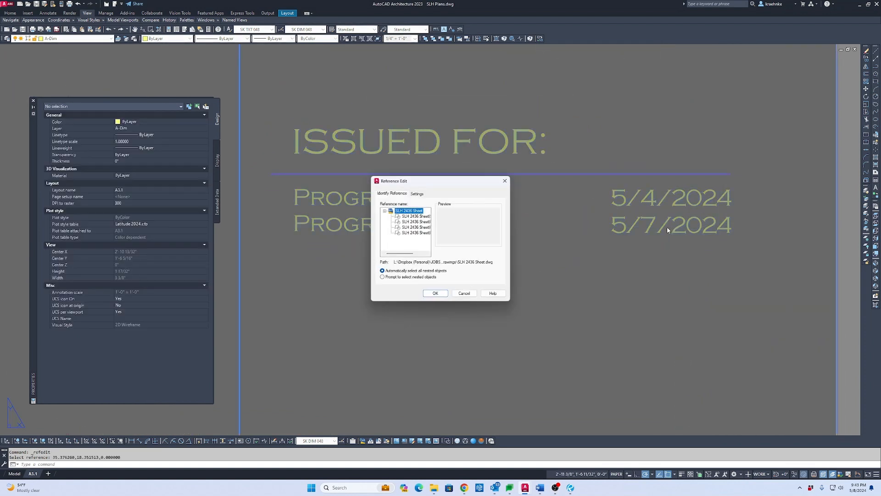
{"action": "left_click", "coordinate": [436, 293]}
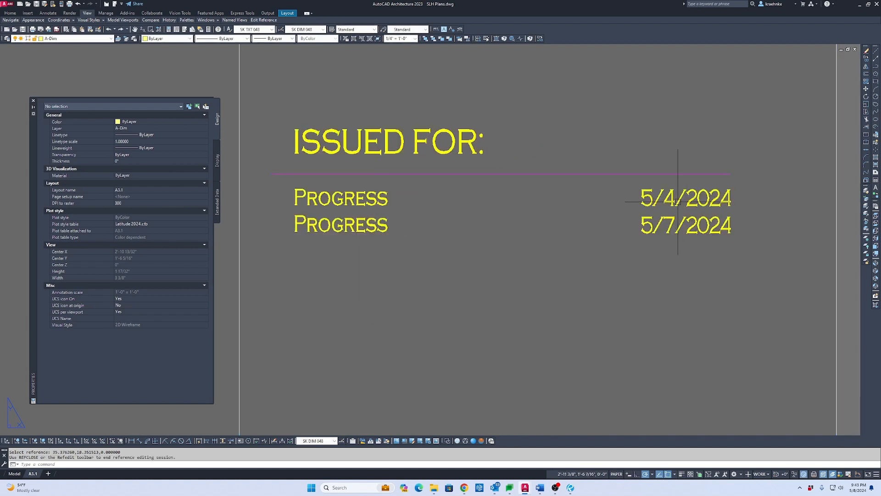
{"action": "key", "text": "Escape"}
Add a third line reading Progress to the issue descriptions under ISSUED FOR.
{"action": "left_click", "coordinate": [383, 224]}
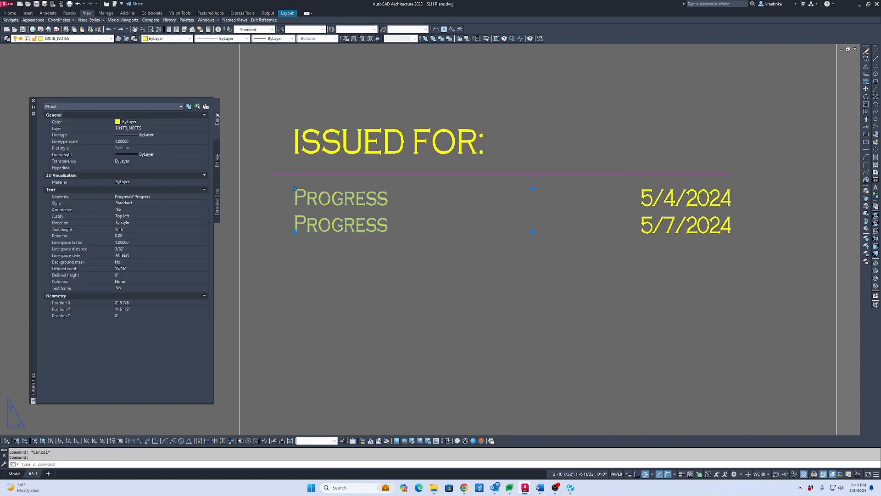
{"action": "double_click", "coordinate": [383, 225]}
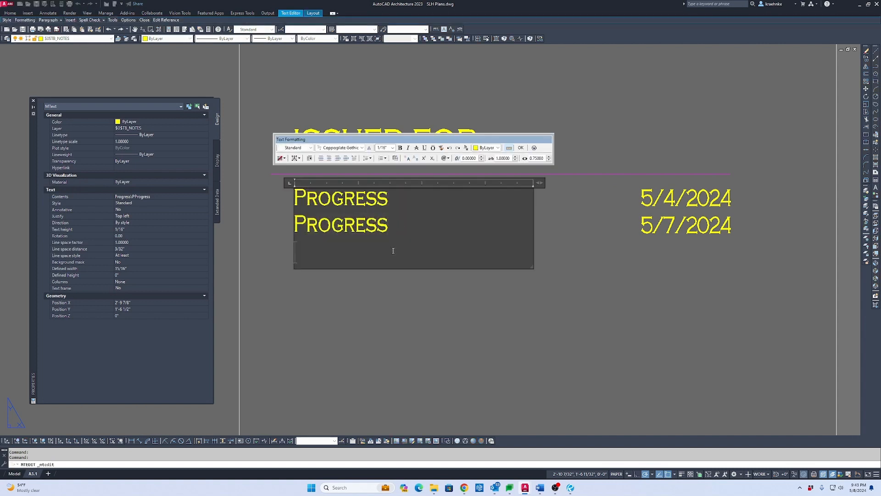
{"action": "type", "text": "PROGR"}
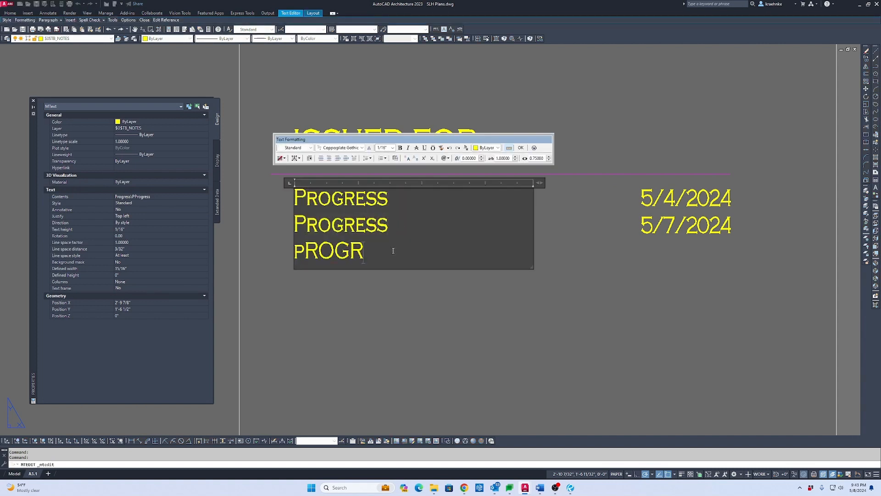
{"action": "key", "text": "BackSpace"}
{"action": "key", "text": "BackSpace"}
{"action": "key", "text": "BackSpace"}
{"action": "key", "text": "BackSpace"}
{"action": "key", "text": "BackSpace"}
{"action": "key", "text": "Caps_Lock"}
{"action": "type", "text": "Prog"}
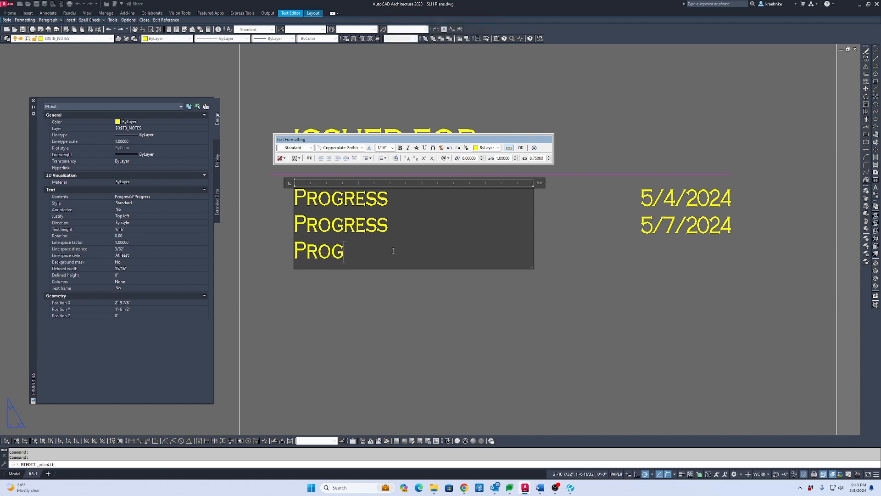
{"action": "type", "text": "ress"}
{"action": "key", "text": "Escape"}
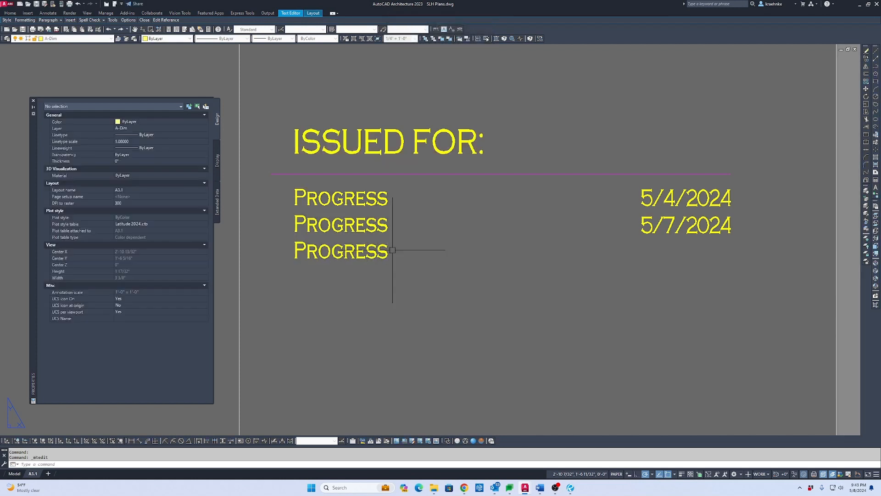
Add the date 5/8/2024 as a third line in the issue dates column.
{"action": "left_click", "coordinate": [698, 226]}
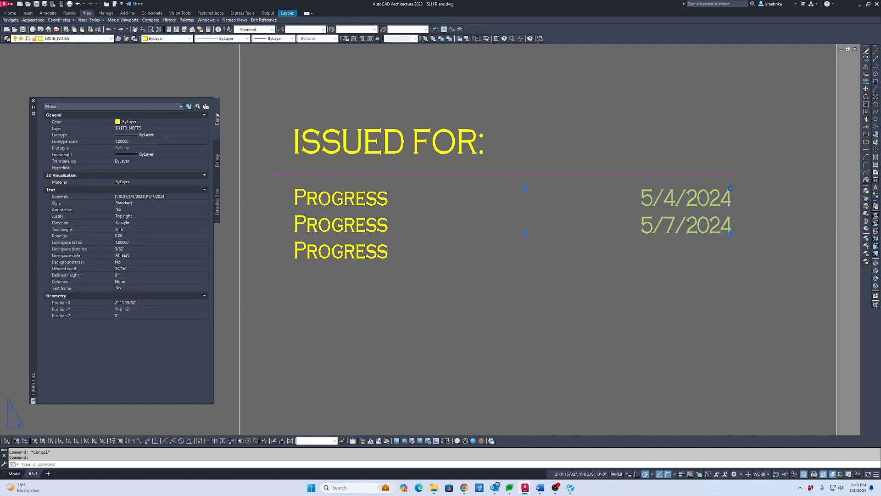
{"action": "double_click", "coordinate": [704, 219]}
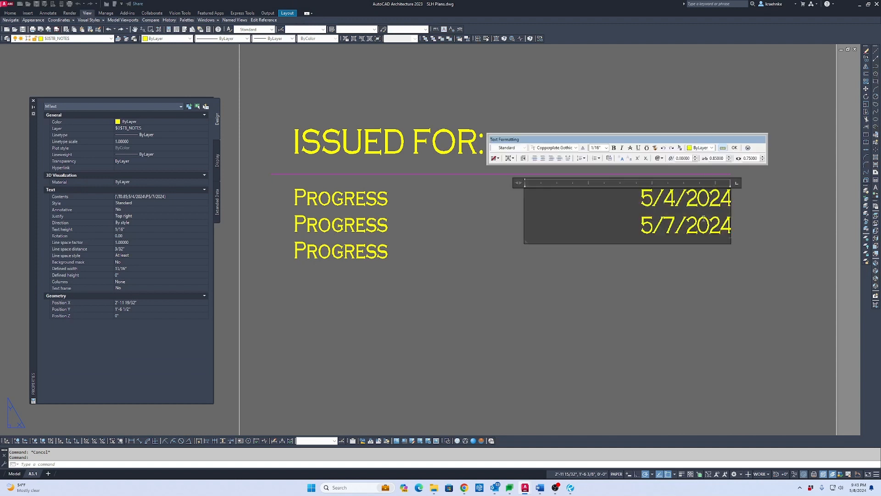
{"action": "type", "text": "5/7/"}
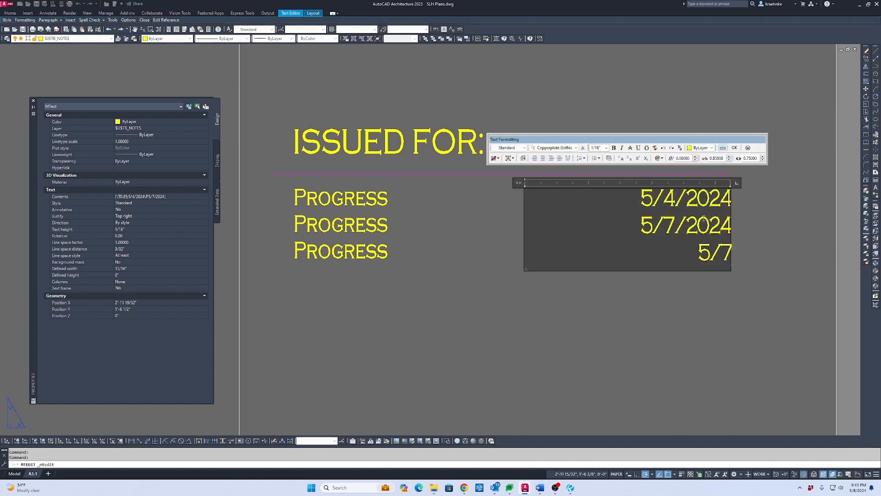
{"action": "key", "text": "BackSpace"}
{"action": "key", "text": "BackSpace"}
{"action": "key", "text": "BackSpace"}
{"action": "type", "text": "8"}
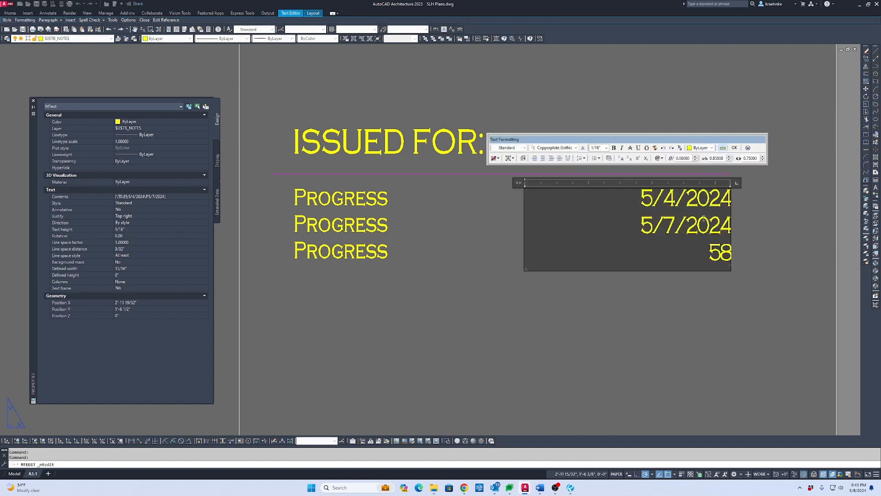
{"action": "key", "text": "BackSpace"}
{"action": "type", "text": "/85"}
{"action": "key", "text": "BackSpace"}
{"action": "type", "text": "/2024"}
{"action": "key", "text": "Escape"}
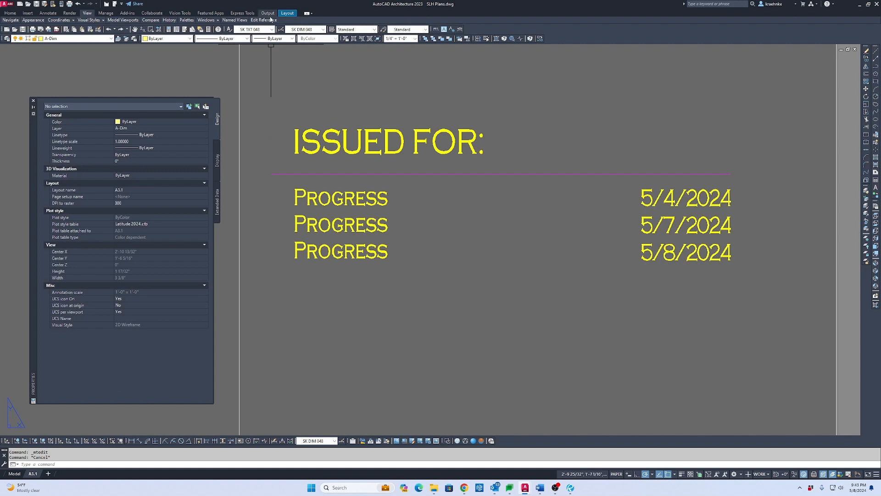
Save the in-place edits back to the title block reference and show the whole A3.1 sheet.
{"action": "mouse_move", "coordinate": [264, 20]}
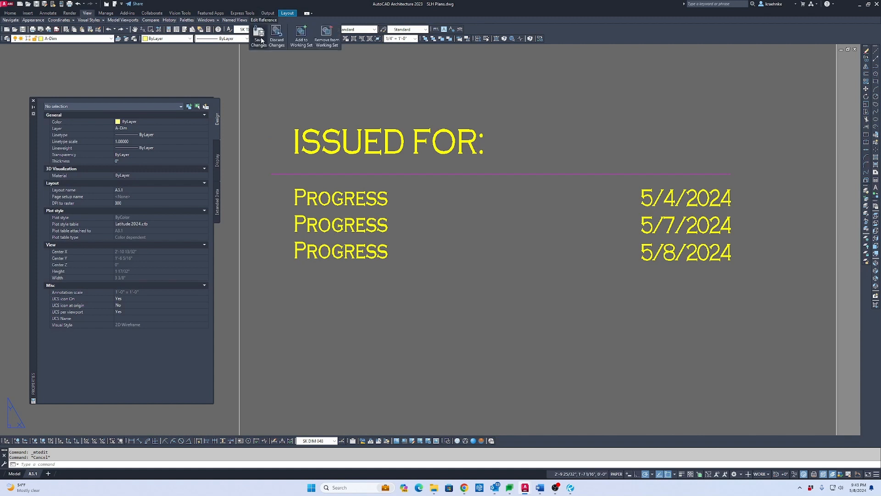
{"action": "left_click", "coordinate": [260, 39]}
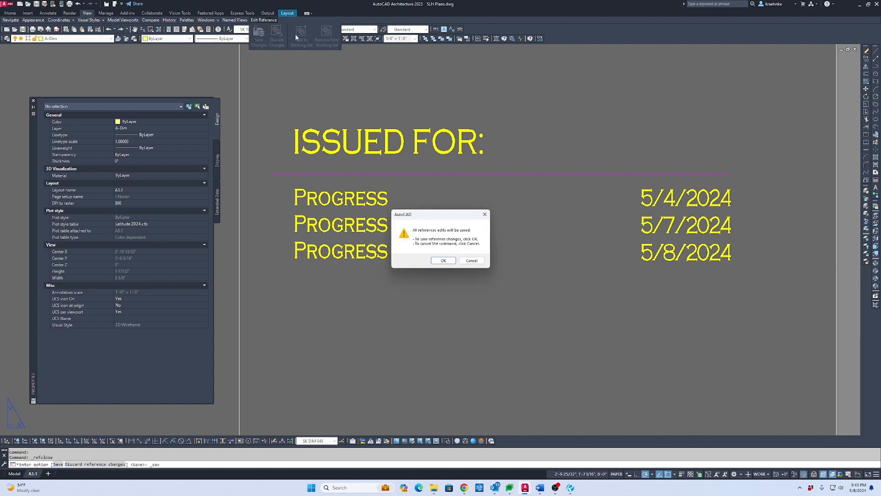
{"action": "left_click", "coordinate": [443, 260]}
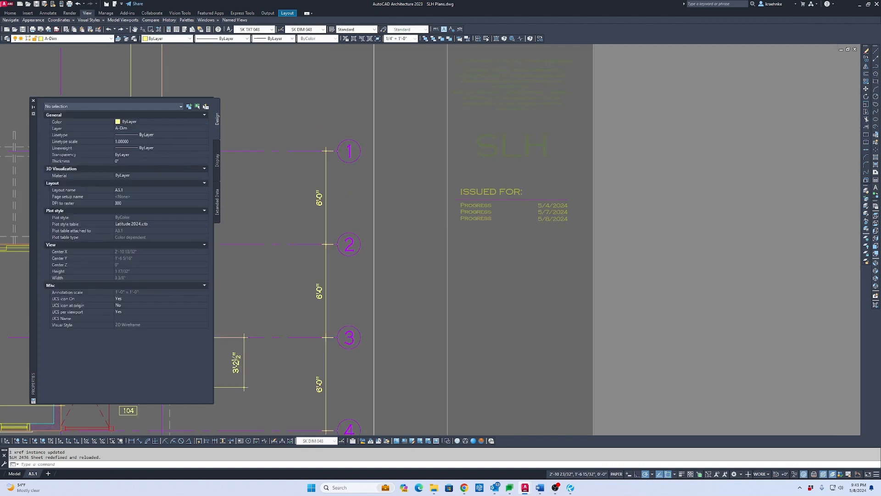
{"action": "type", "text": "z"}
{"action": "key", "text": "Return"}
{"action": "type", "text": "a"}
{"action": "key", "text": "Return"}
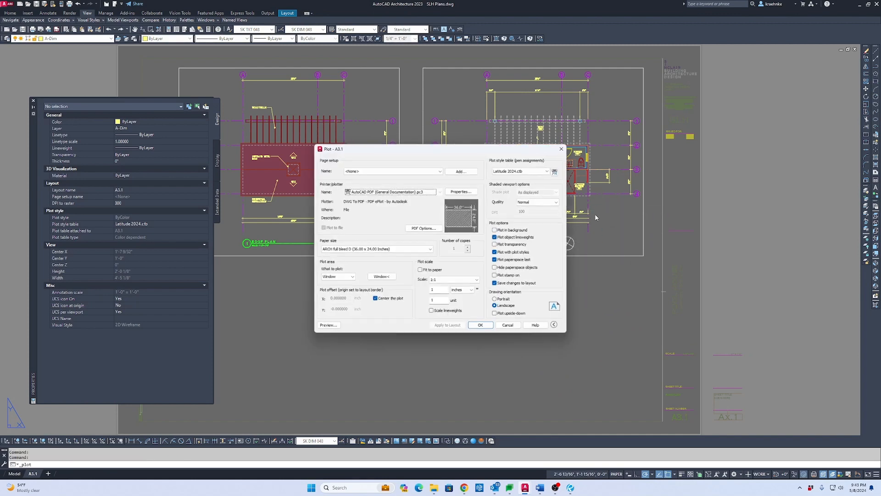
{"action": "key", "text": "Escape"}
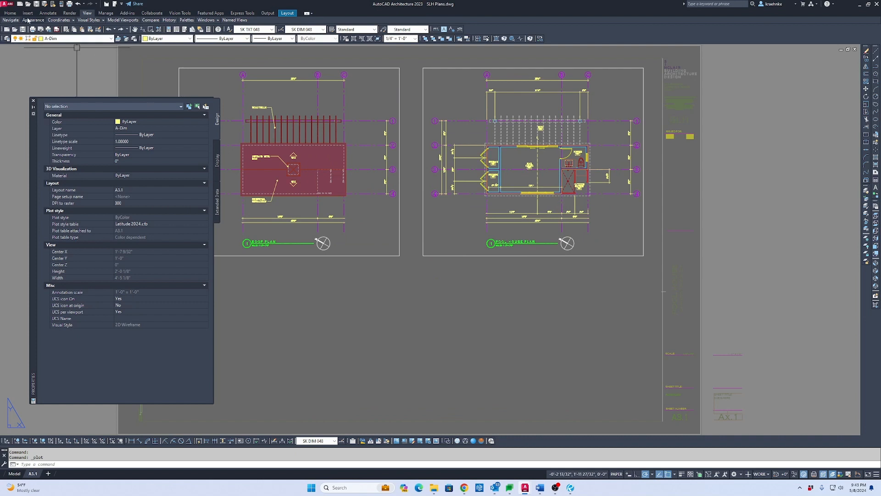
{"action": "left_click", "coordinate": [9, 5]}
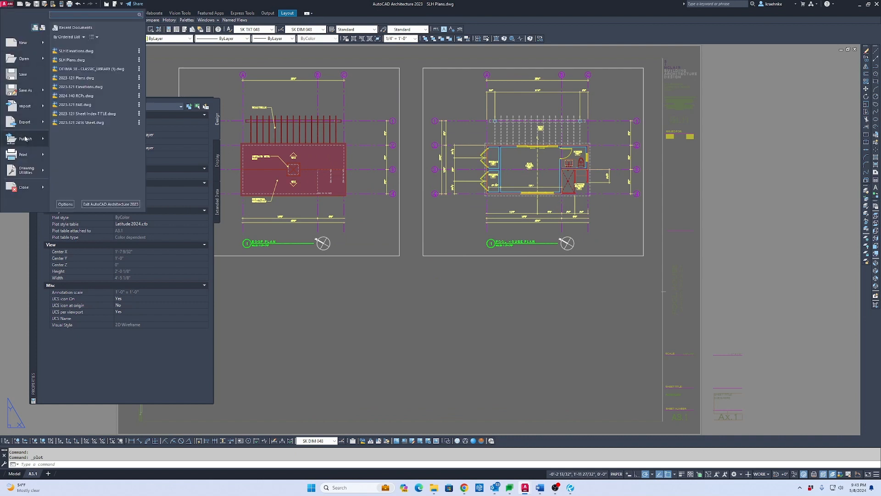
{"action": "left_click", "coordinate": [23, 139]}
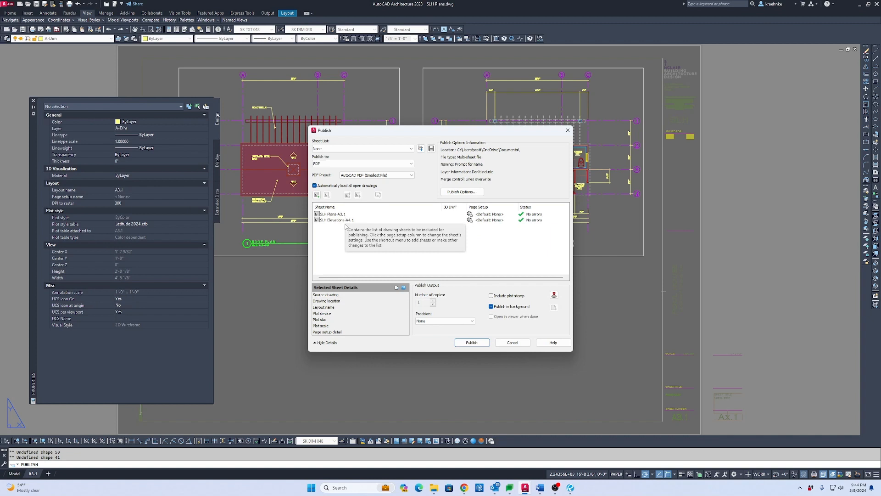
{"action": "left_click", "coordinate": [512, 342]}
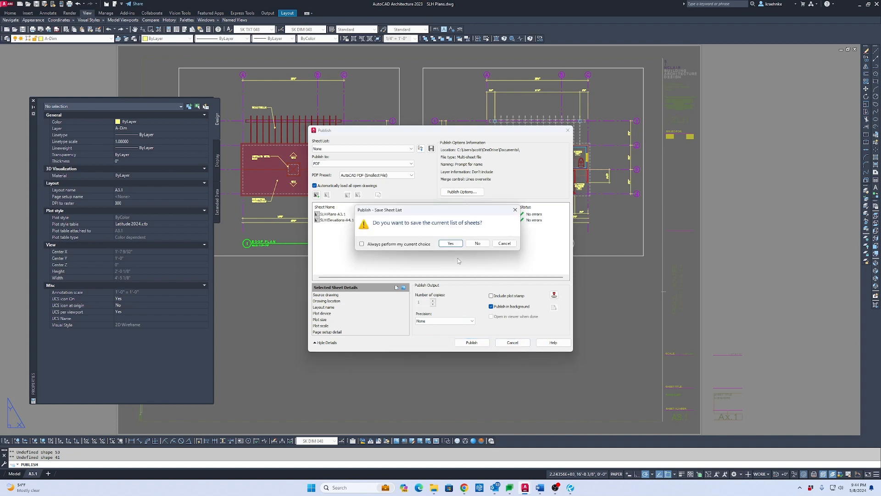
{"action": "left_click", "coordinate": [476, 244]}
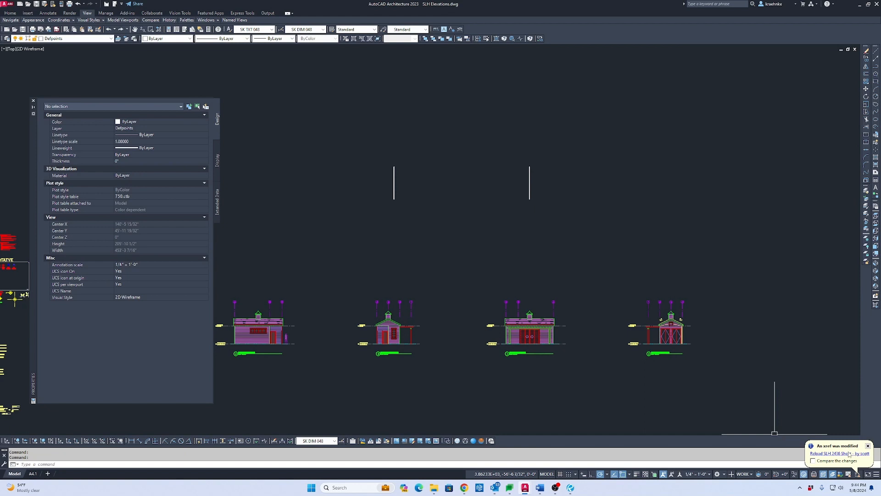
Reload the modified SLH 2436 Sheet reference on the A4.1 layout of SLH Elevations and show the whole sheet.
{"action": "left_click", "coordinate": [33, 474]}
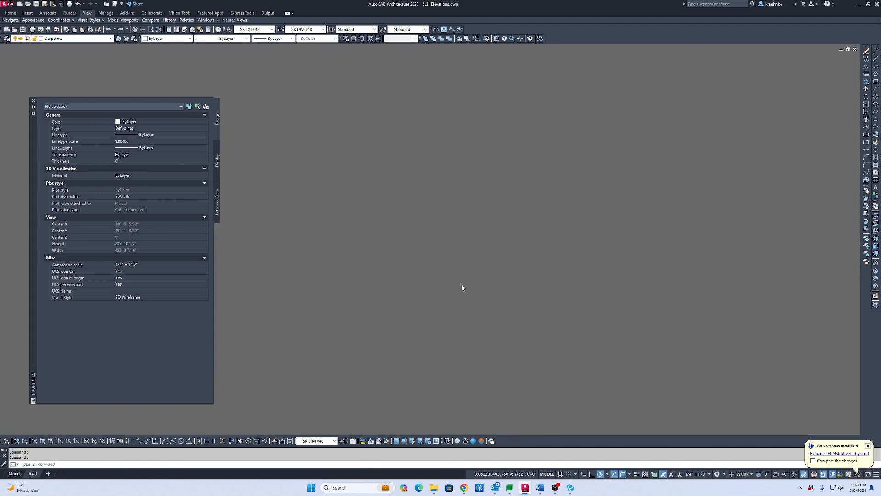
{"action": "scroll", "coordinate": [698, 134], "scroll_direction": "up", "scroll_amount": 10}
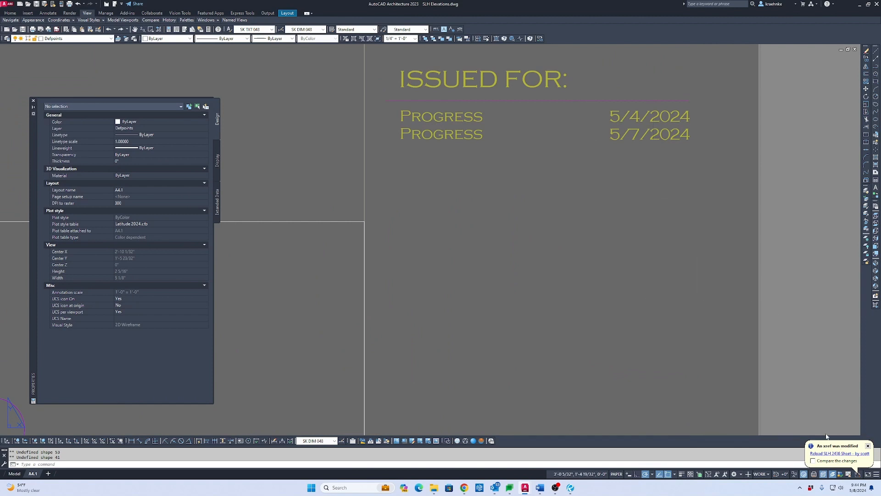
{"action": "left_click", "coordinate": [847, 454]}
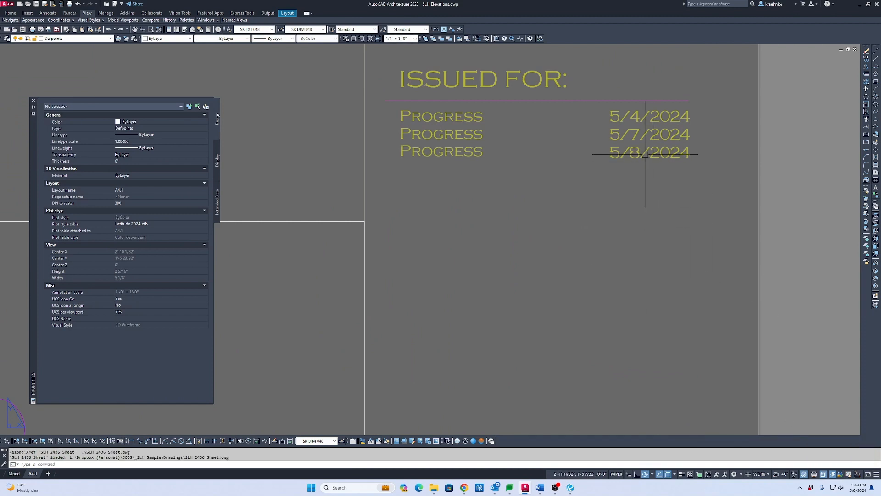
{"action": "scroll", "coordinate": [616, 173], "scroll_direction": "down", "scroll_amount": 6}
{"action": "middle_click_drag", "start_coordinate": [618, 185], "coordinate": [626, 185]}
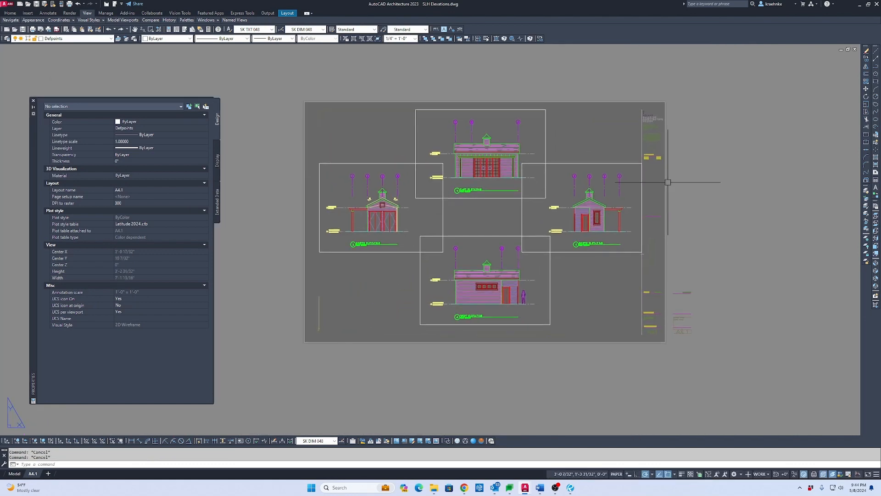
{"action": "middle_click", "coordinate": [625, 188]}
{"action": "middle_click", "coordinate": [625, 189]}
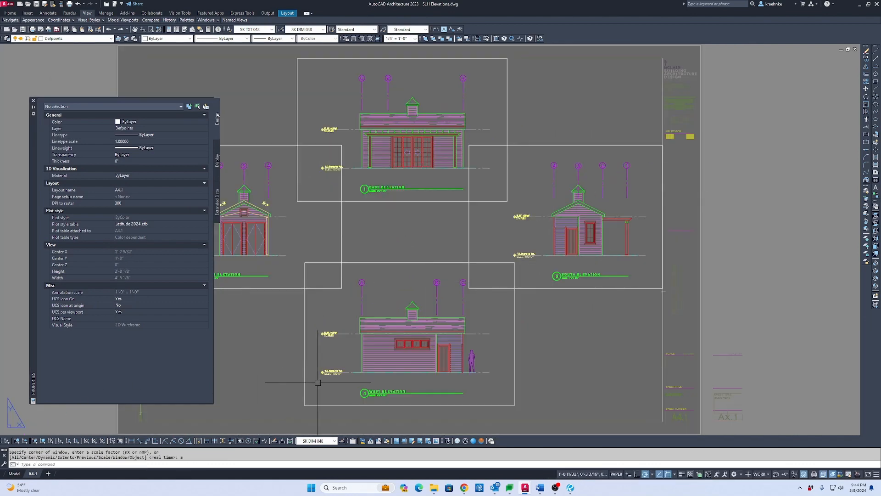
Switch to the SLH Plans drawing and start publishing sheets A3.1 and A4.1 to a PDF.
{"action": "key", "text": "ctrl+Tab"}
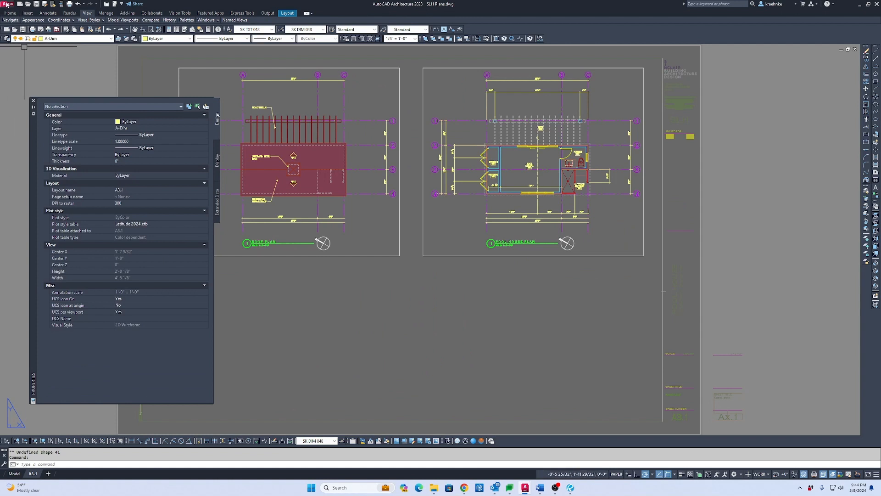
{"action": "left_click", "coordinate": [7, 4]}
{"action": "left_click", "coordinate": [29, 142]}
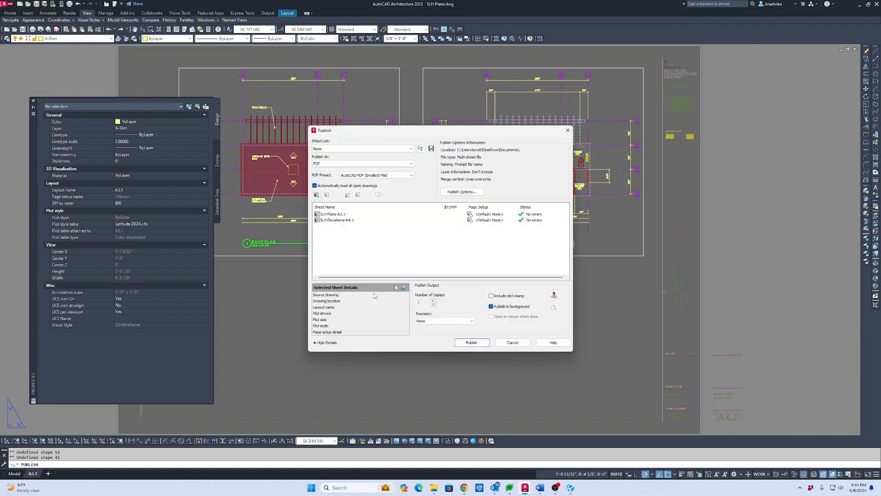
{"action": "left_click", "coordinate": [469, 345]}
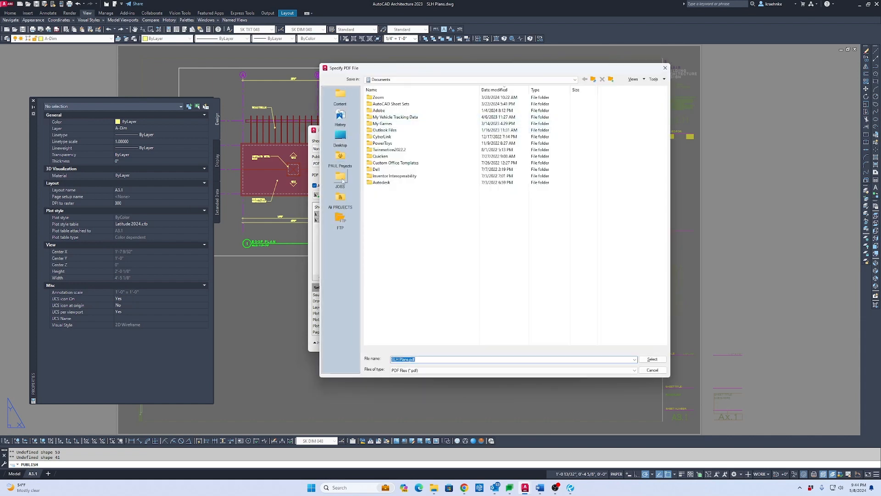
Choose the Plots folder under JOBS, _SLH Sample, Drawings as the PDF's save location.
{"action": "left_click", "coordinate": [342, 181]}
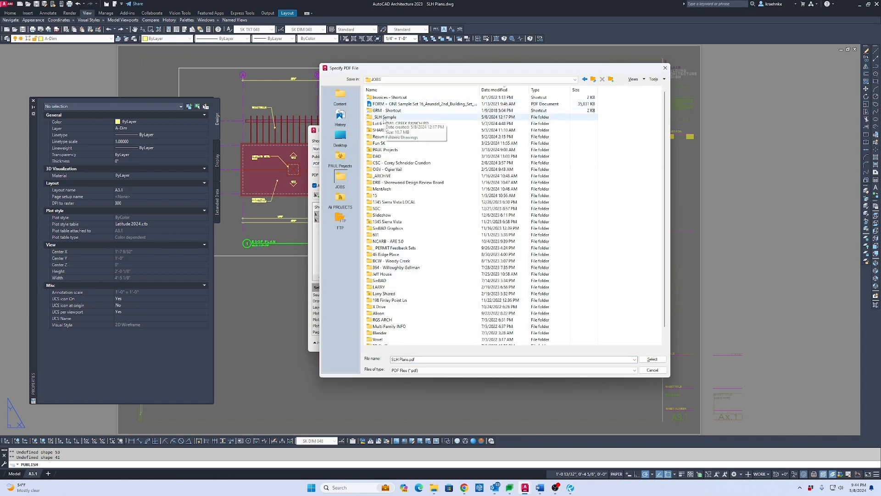
{"action": "double_click", "coordinate": [384, 117]}
{"action": "double_click", "coordinate": [382, 98]}
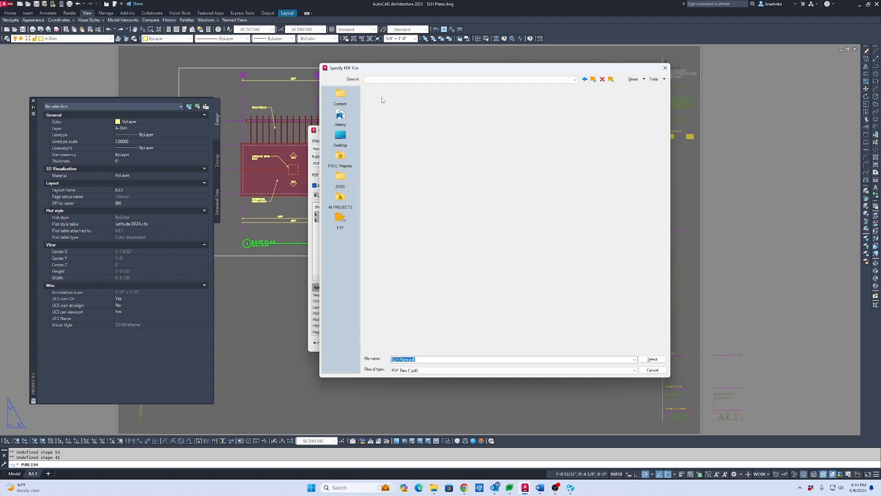
{"action": "double_click", "coordinate": [375, 112]}
Name the PDF SLH Progress 5-8-2024, based on the existing progress file's name, publish it and dismiss the completion notice.
{"action": "left_click", "coordinate": [393, 103]}
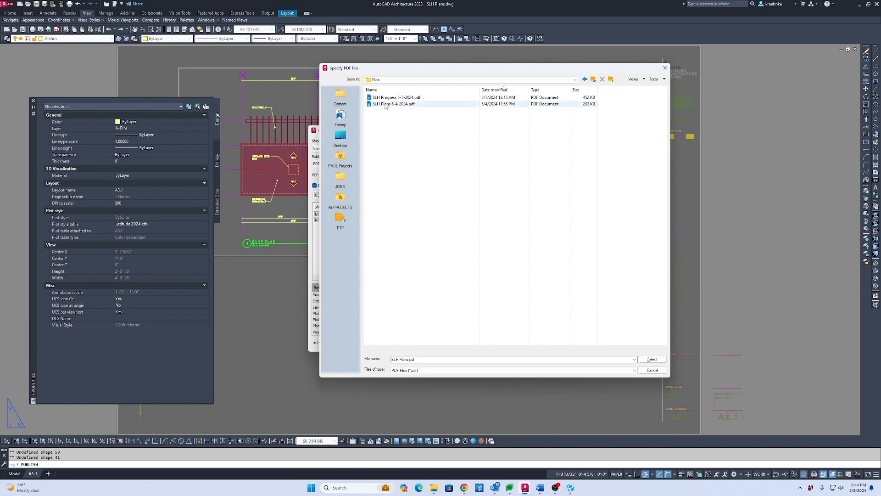
{"action": "left_click", "coordinate": [417, 360]}
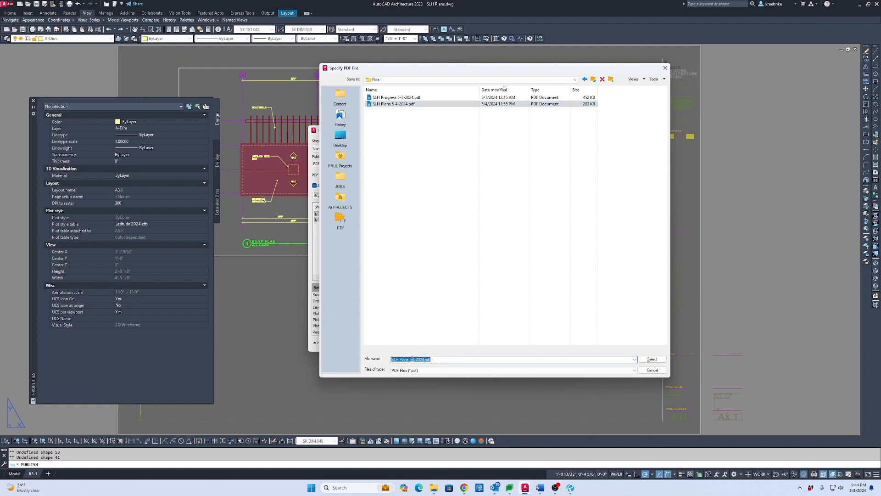
{"action": "left_click", "coordinate": [392, 98]}
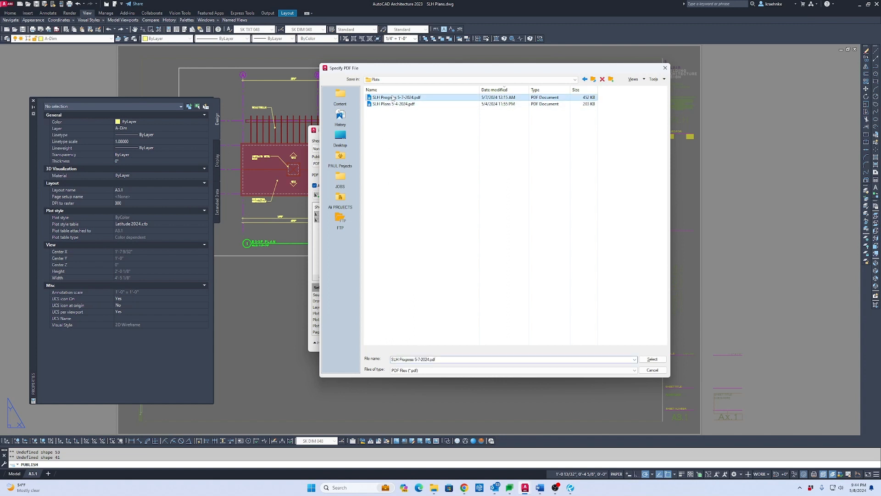
{"action": "left_click", "coordinate": [417, 360]}
{"action": "left_click", "coordinate": [419, 359]}
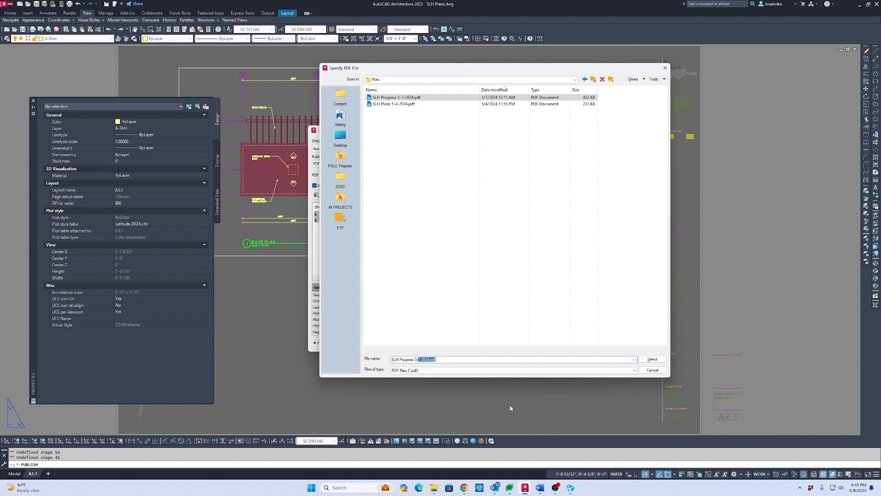
{"action": "type", "text": "8-210"}
{"action": "key", "text": "Return"}
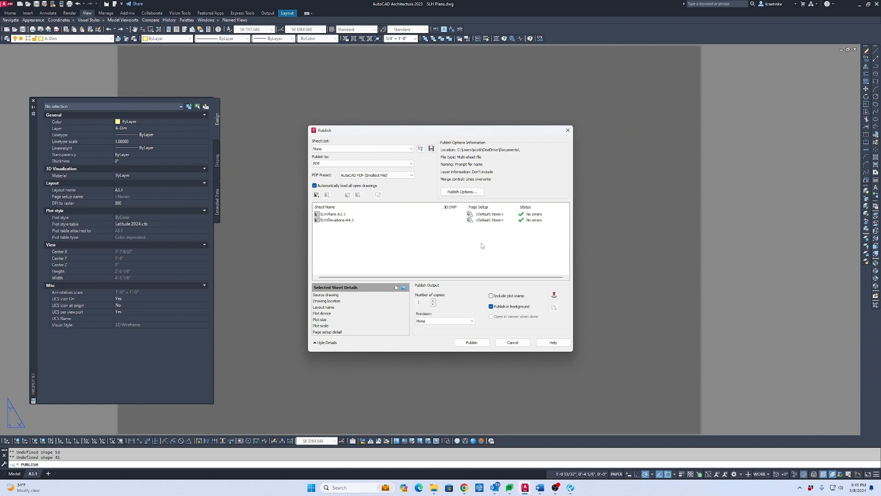
{"action": "key", "text": "Escape"}
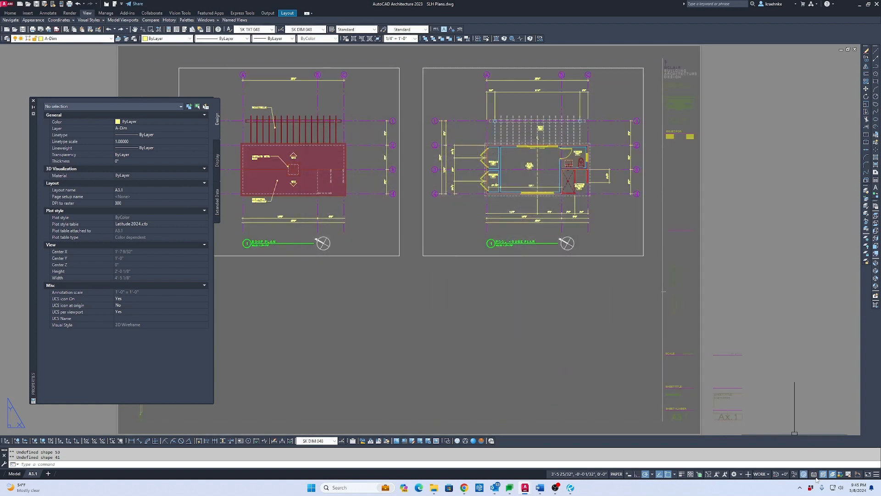
{"action": "mouse_move", "coordinate": [813, 478]}
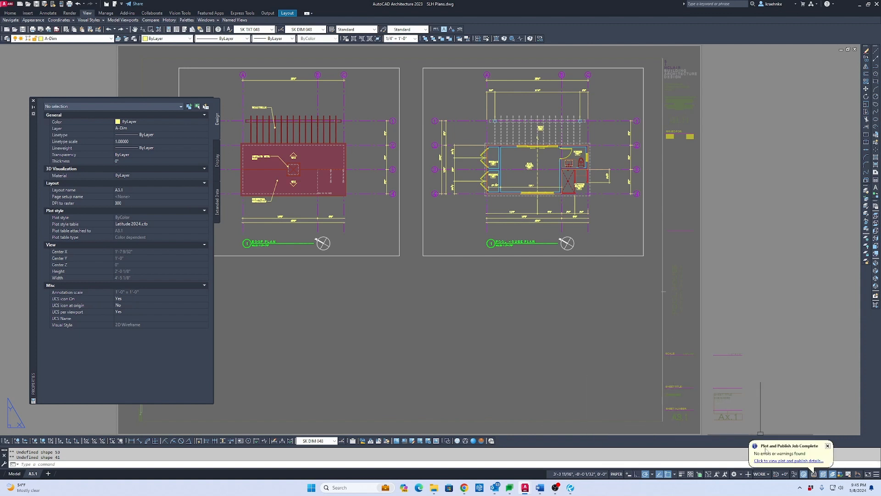
{"action": "left_click", "coordinate": [828, 446]}
Switch to File Explorer and open SLH Progress 5-8-2024.pdf from the Plots folder in Bluebeam Revu.
{"action": "key", "text": "alt+Tab"}
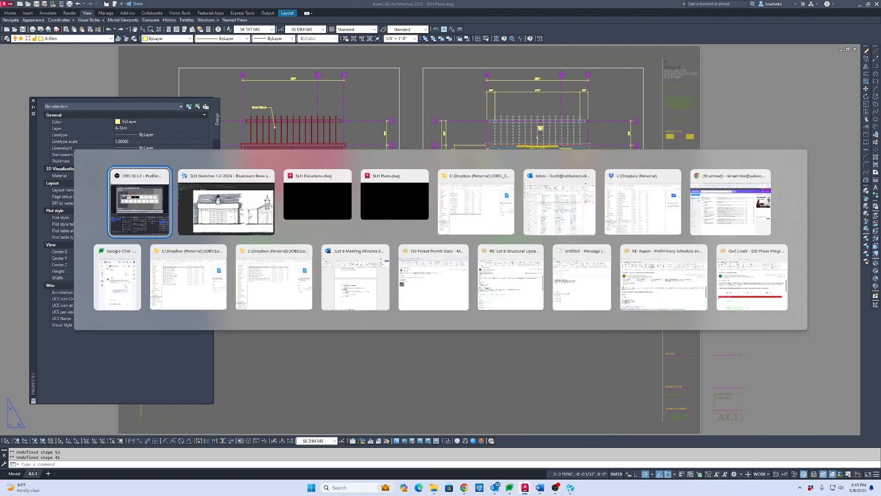
{"action": "left_click", "coordinate": [466, 209]}
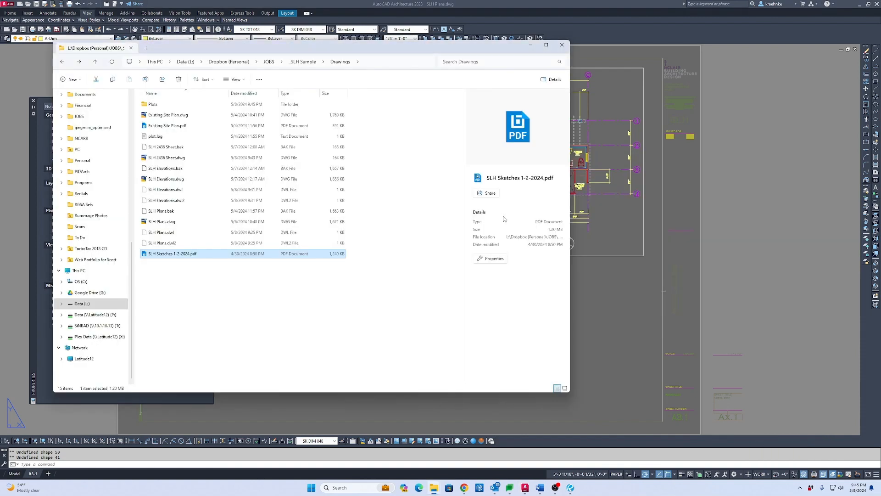
{"action": "left_click", "coordinate": [154, 107]}
{"action": "double_click", "coordinate": [154, 105]}
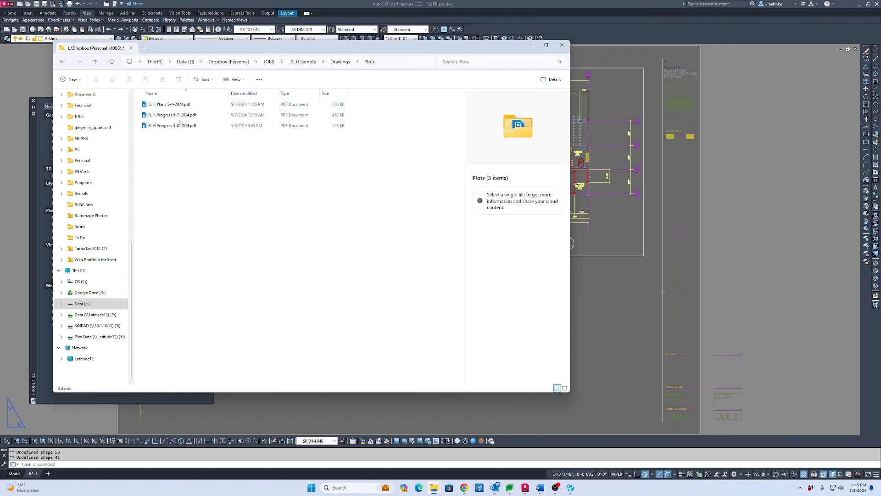
{"action": "left_click", "coordinate": [189, 125]}
{"action": "double_click", "coordinate": [191, 125]}
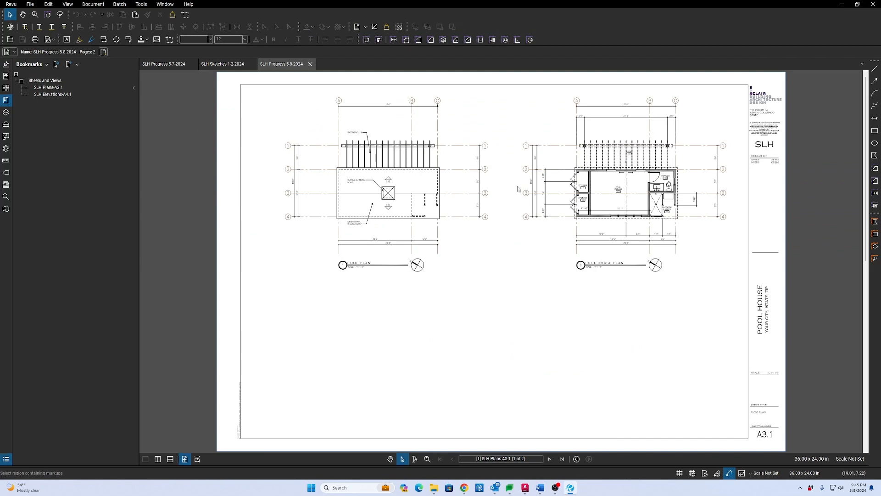
Examine the printed roof plan on sheet A3.1, including the trellis, cupola, slope arrows, notes, dimensions and gridlines.
{"action": "scroll", "coordinate": [335, 164], "scroll_direction": "up", "scroll_amount": 4}
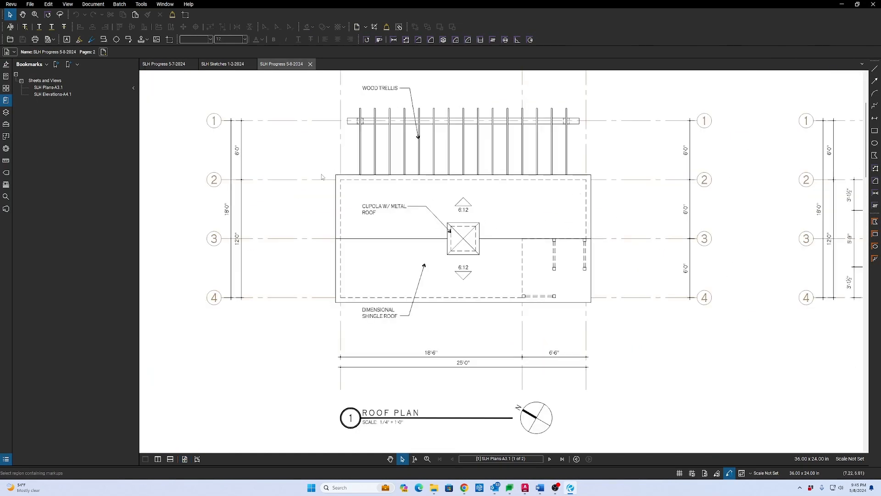
{"action": "scroll", "coordinate": [321, 177], "scroll_direction": "up", "scroll_amount": 3}
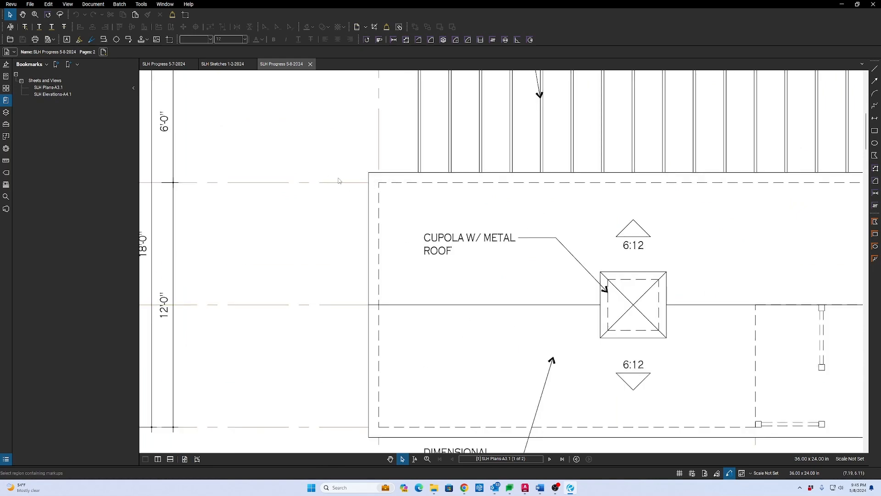
{"action": "middle_click_drag", "start_coordinate": [492, 196], "coordinate": [375, 276]}
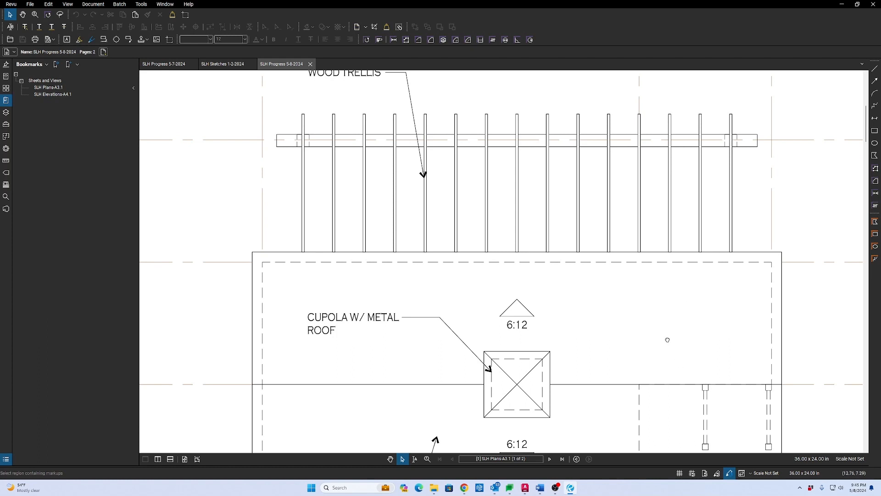
{"action": "middle_click_drag", "start_coordinate": [667, 339], "coordinate": [600, 148]}
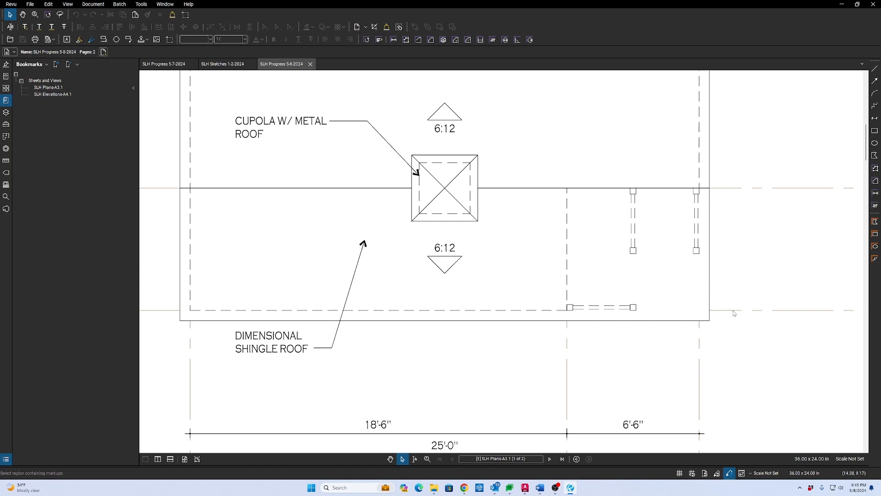
{"action": "scroll", "coordinate": [742, 291], "scroll_direction": "down", "scroll_amount": 3}
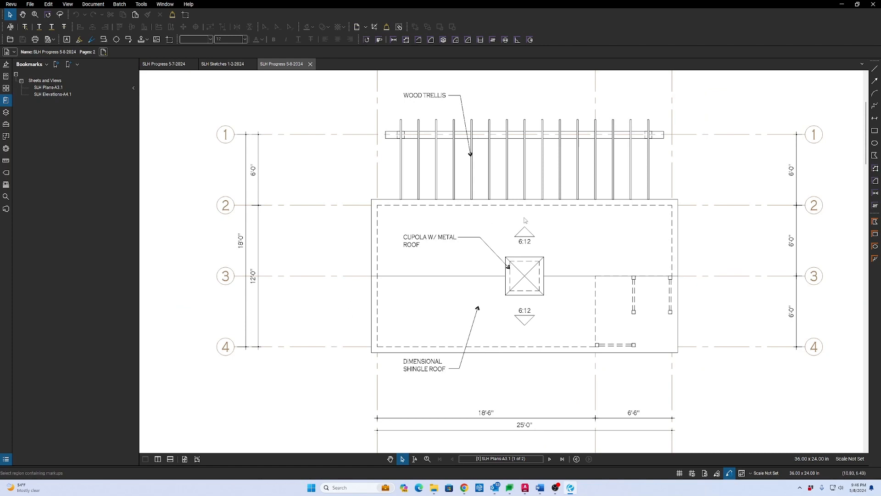
{"action": "middle_click_drag", "start_coordinate": [554, 229], "coordinate": [535, 268]}
{"action": "middle_click_drag", "start_coordinate": [644, 227], "coordinate": [610, 305]}
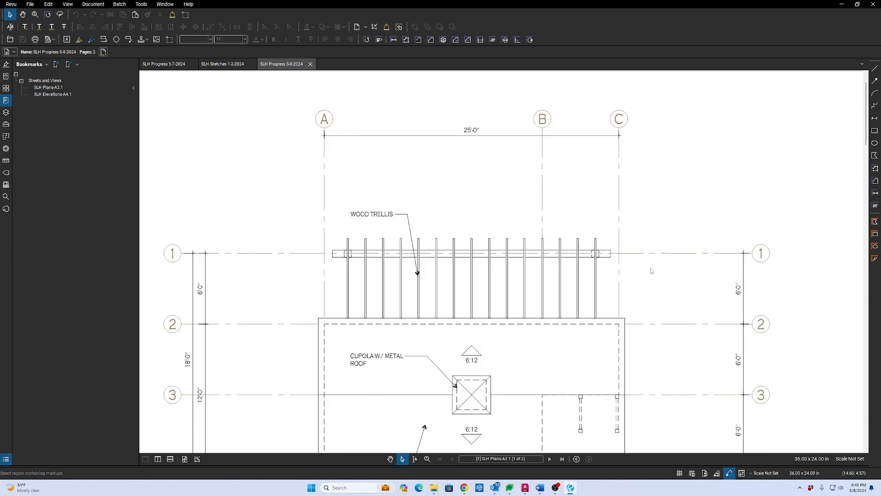
{"action": "middle_click_drag", "start_coordinate": [518, 314], "coordinate": [522, 235]}
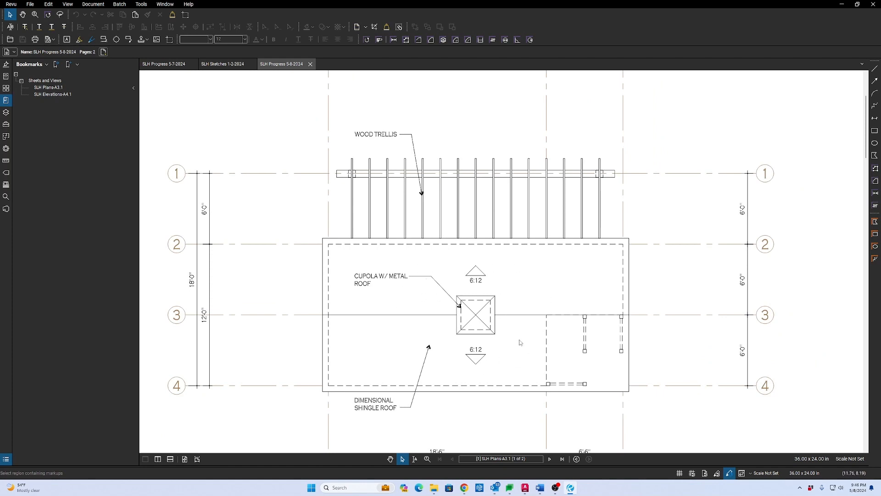
{"action": "middle_click_drag", "start_coordinate": [518, 343], "coordinate": [505, 299]}
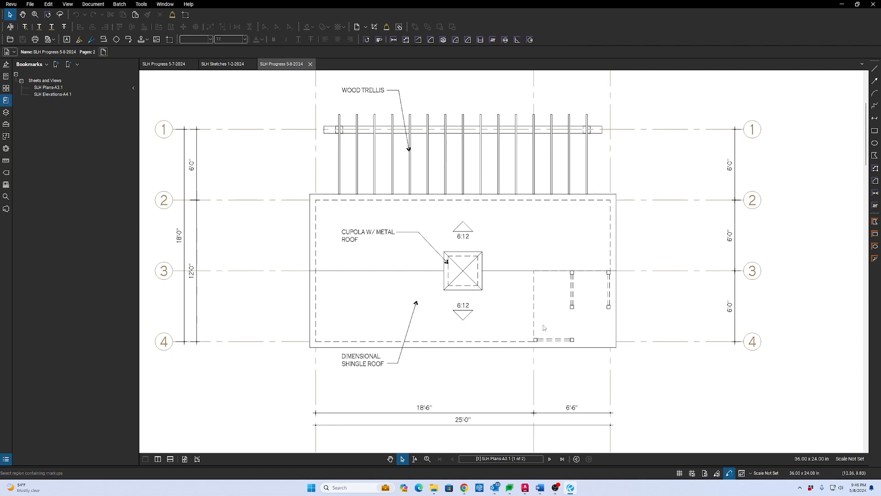
{"action": "scroll", "coordinate": [544, 328], "scroll_direction": "down", "scroll_amount": 3}
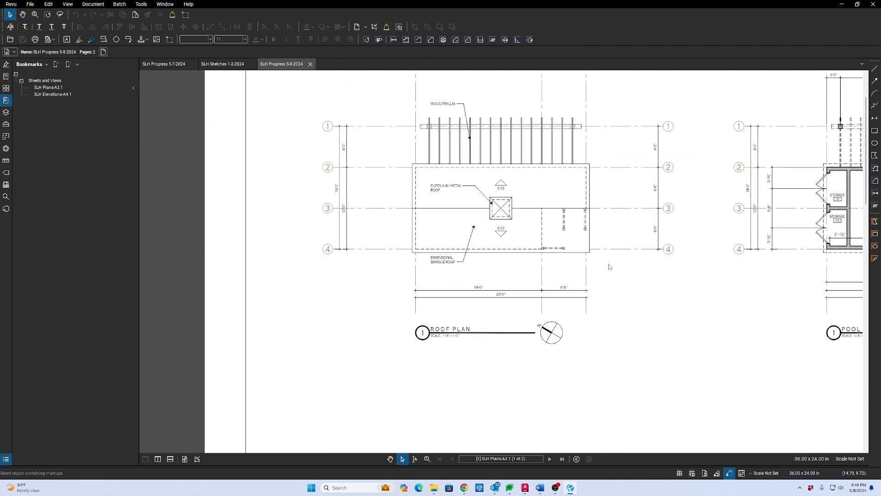
{"action": "middle_click_drag", "start_coordinate": [601, 298], "coordinate": [523, 299]}
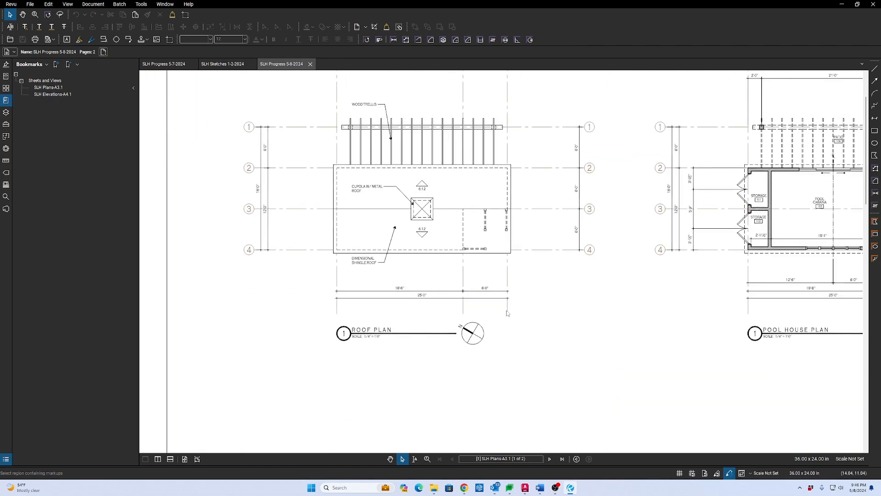
Draw a green 1.00 pt freehand pen mark over the number in the roof plan's title bubble.
{"action": "key", "text": "alt+p"}
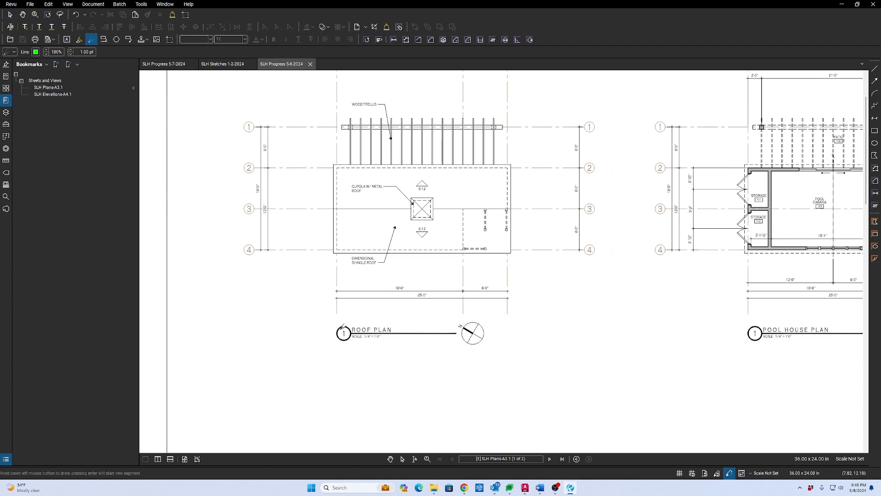
{"action": "left_click_drag", "start_coordinate": [348, 333], "coordinate": [352, 340]}
{"action": "middle_click_drag", "start_coordinate": [442, 343], "coordinate": [390, 338]}
{"action": "scroll", "coordinate": [392, 288], "scroll_direction": "down", "scroll_amount": 3}
{"action": "middle_click_drag", "start_coordinate": [629, 334], "coordinate": [602, 277]}
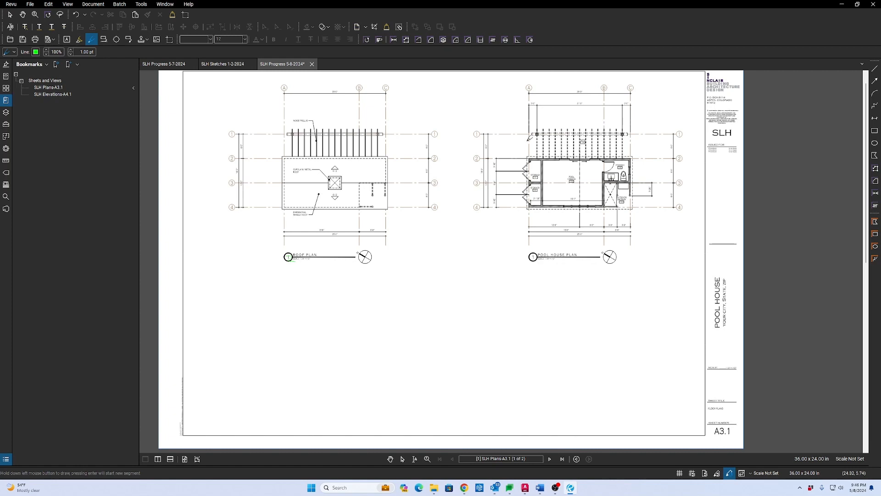
Close SLH Progress 5-8-2024 without saving the markup.
{"action": "left_click", "coordinate": [312, 65]}
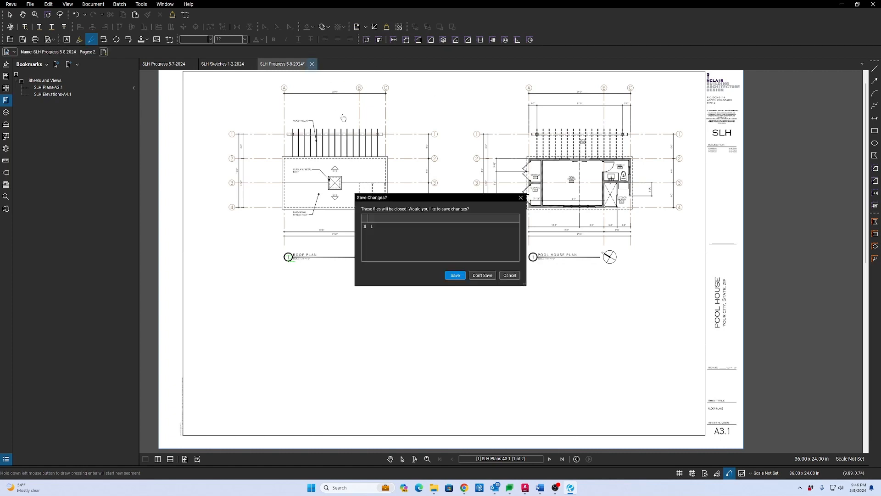
{"action": "left_click", "coordinate": [482, 275]}
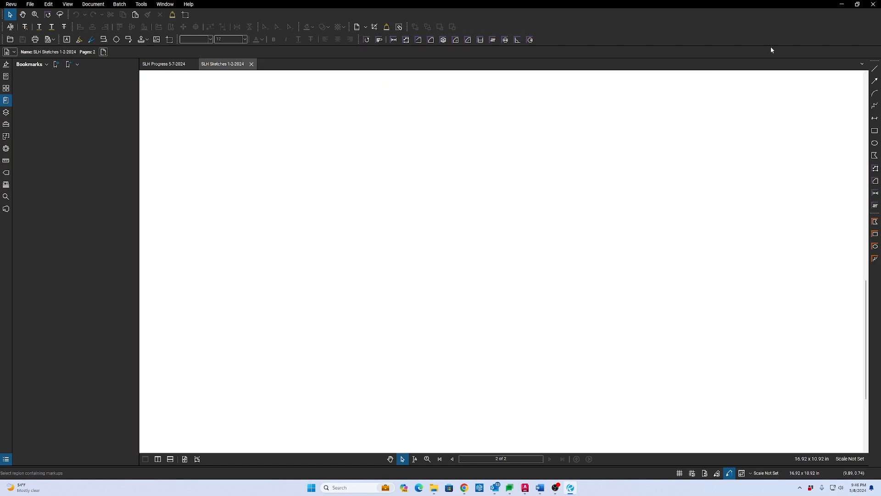
Minimize Bluebeam Revu and switch back to sheet A3.1 of SLH Plans.dwg in AutoCAD.
{"action": "left_click", "coordinate": [837, 9]}
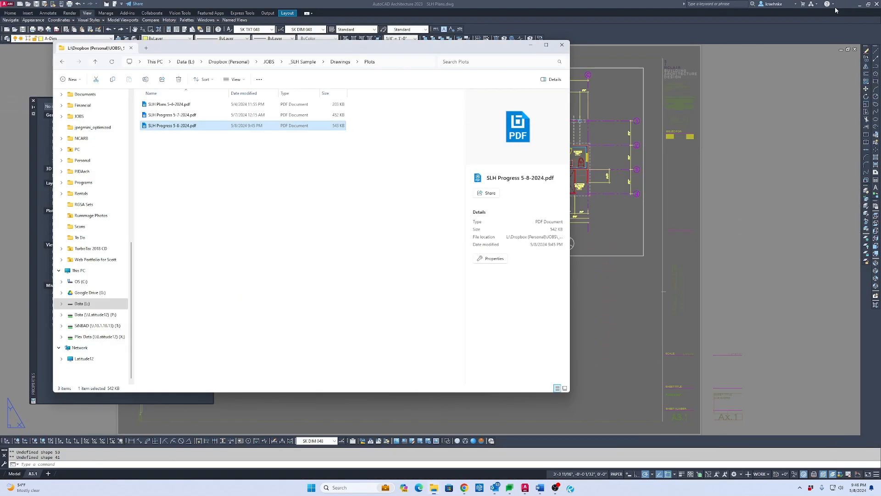
{"action": "left_click", "coordinate": [634, 320]}
{"action": "scroll", "coordinate": [593, 271], "scroll_direction": "down", "scroll_amount": 2}
{"action": "left_click_drag", "start_coordinate": [618, 257], "coordinate": [597, 237]}
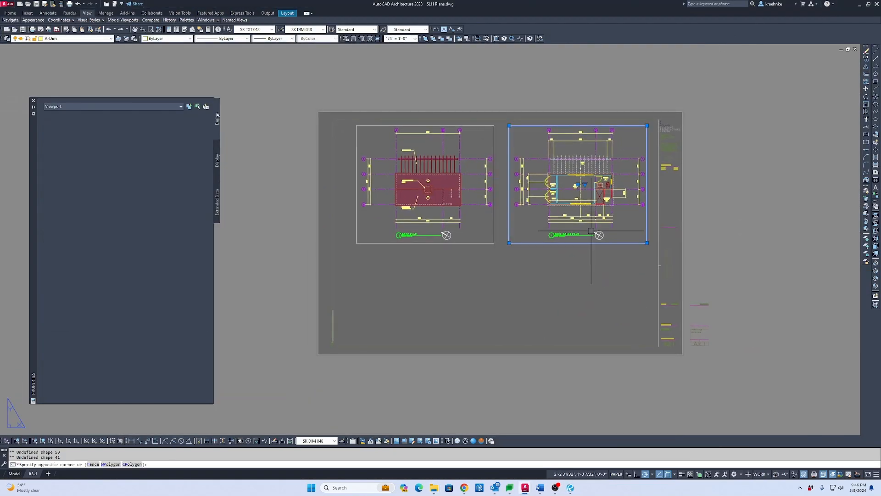
{"action": "type", "text": "m"}
{"action": "key", "text": "Return"}
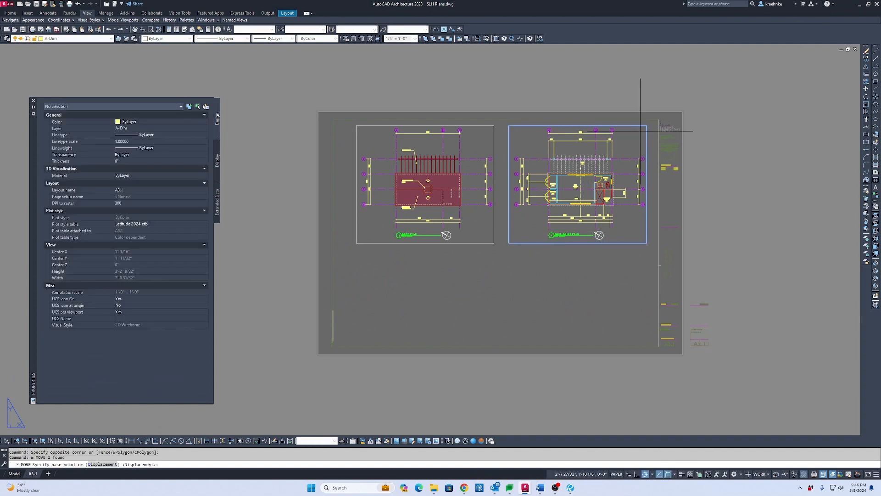
{"action": "left_click", "coordinate": [648, 126]}
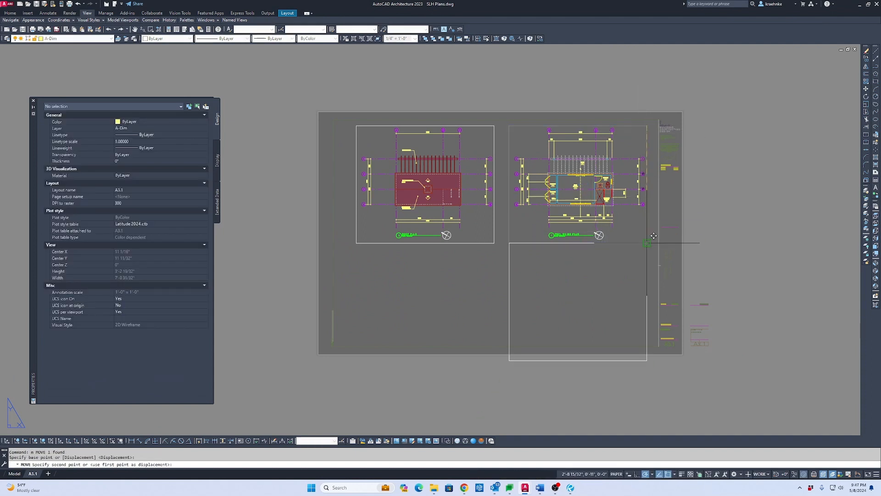
{"action": "key", "text": "Escape"}
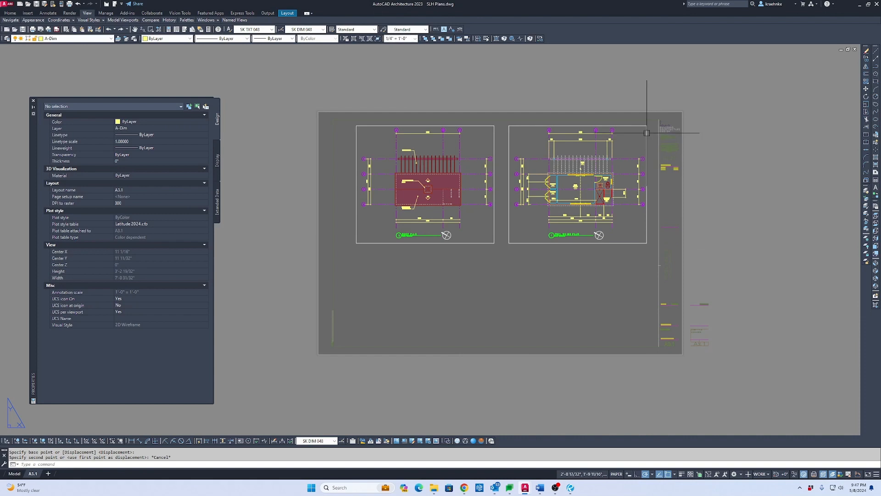
Move the pool house plan viewport straight up to line up with the top of the title block's border line.
{"action": "scroll", "coordinate": [650, 121], "scroll_direction": "up", "scroll_amount": 4}
{"action": "left_click", "coordinate": [650, 117]}
{"action": "left_click", "coordinate": [634, 128]}
{"action": "type", "text": "m"}
{"action": "key", "text": "Return"}
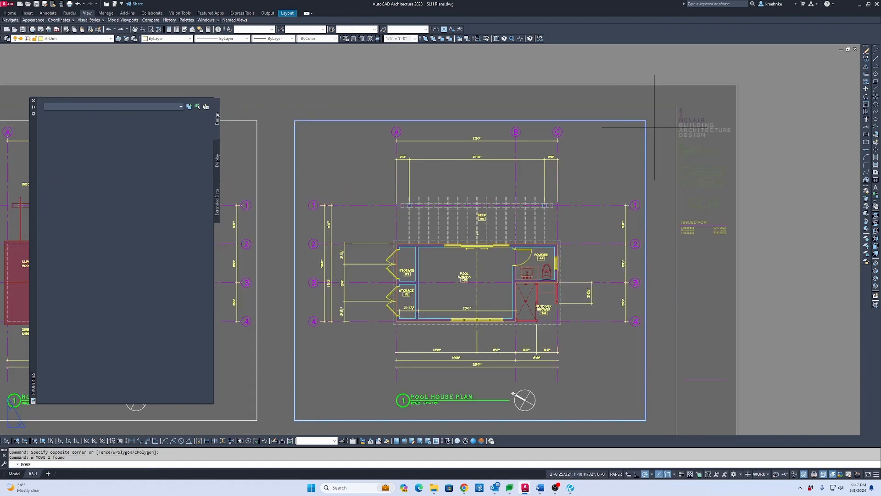
{"action": "left_click", "coordinate": [648, 122]}
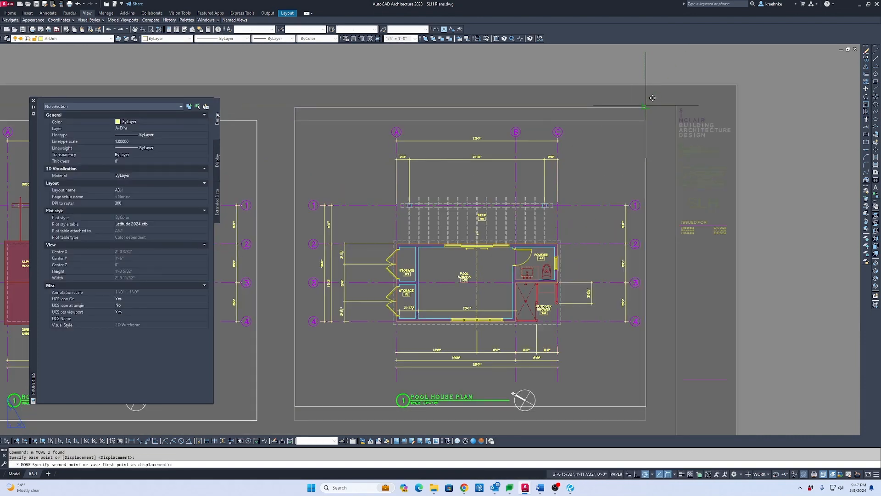
{"action": "left_click", "coordinate": [647, 111]}
{"action": "scroll", "coordinate": [647, 110], "scroll_direction": "down", "scroll_amount": 4}
Move the pool house plan viewport straight down so its lower edge meets the bottom of the title block's border line.
{"action": "left_click", "coordinate": [670, 247]}
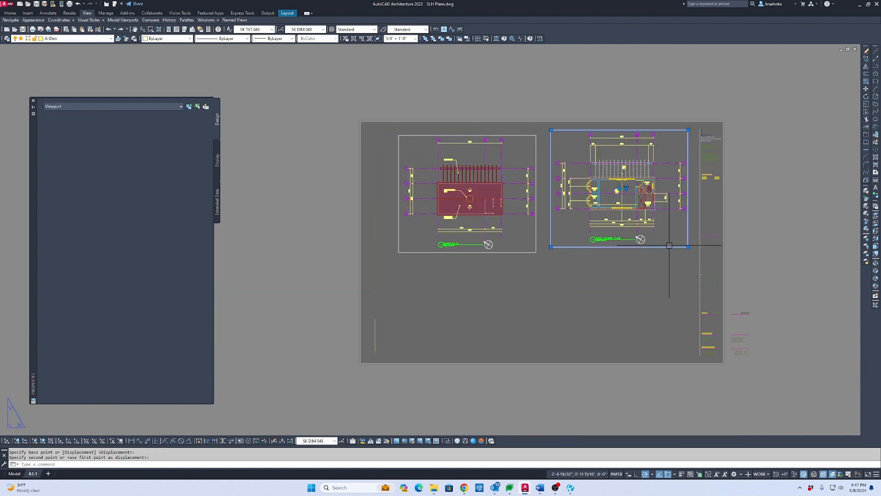
{"action": "left_click", "coordinate": [659, 262]}
{"action": "type", "text": "m"}
{"action": "key", "text": "Return"}
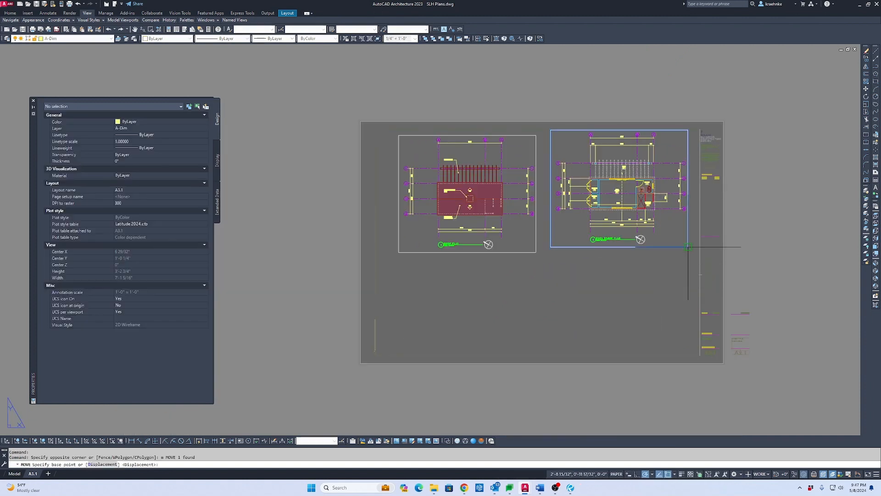
{"action": "left_click", "coordinate": [688, 247]}
{"action": "left_click", "coordinate": [688, 356]}
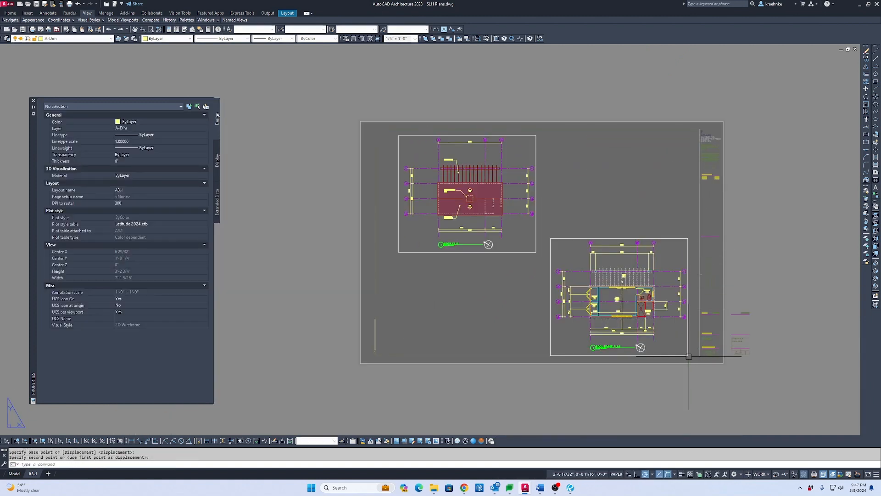
Move the roof plan viewport directly above the pool house plan viewport, snapping its lower-right corner to that viewport's upper-right corner.
{"action": "left_click", "coordinate": [521, 264]}
{"action": "left_click", "coordinate": [506, 244]}
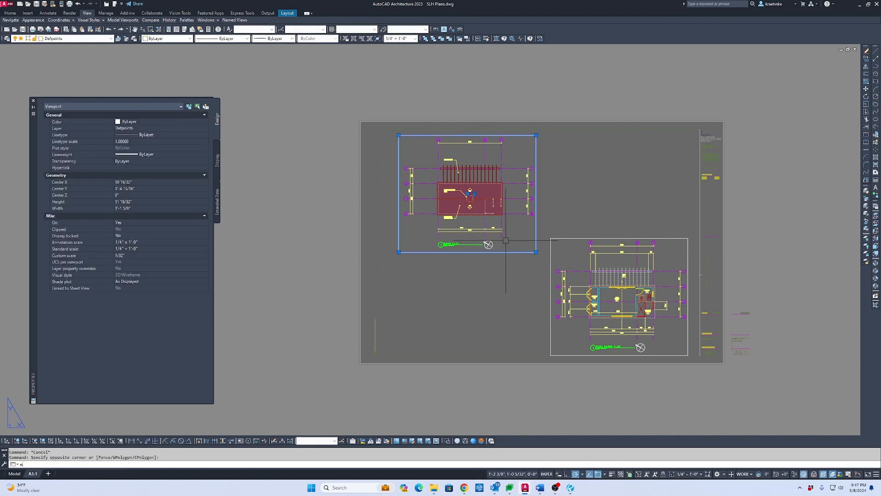
{"action": "type", "text": "m"}
{"action": "key", "text": "Return"}
{"action": "left_click", "coordinate": [537, 252]}
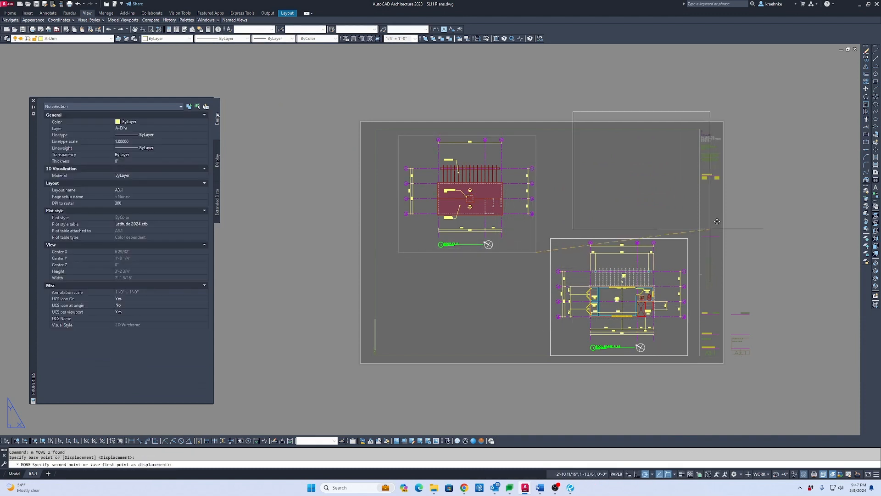
{"action": "left_click", "coordinate": [688, 239]}
{"action": "key", "text": "Escape"}
Examine how the stacked roof plan and pool house plan viewports fit sheet A3.1, including their titles, gridlines and sheet edges.
{"action": "scroll", "coordinate": [677, 129], "scroll_direction": "up", "scroll_amount": 4}
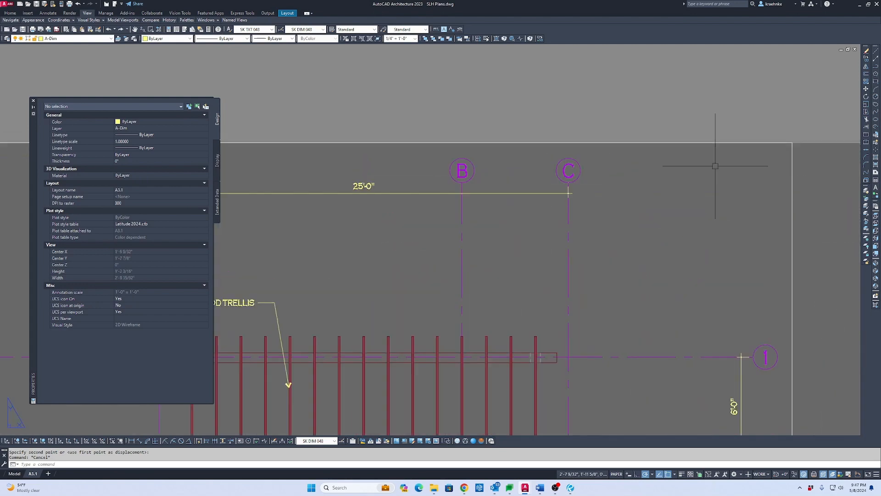
{"action": "scroll", "coordinate": [721, 177], "scroll_direction": "down", "scroll_amount": 2}
{"action": "middle_click_drag", "start_coordinate": [701, 221], "coordinate": [594, 73]}
{"action": "scroll", "coordinate": [595, 77], "scroll_direction": "down", "scroll_amount": 2}
{"action": "middle_click_drag", "start_coordinate": [624, 328], "coordinate": [620, 127]}
{"action": "scroll", "coordinate": [569, 210], "scroll_direction": "up", "scroll_amount": 4}
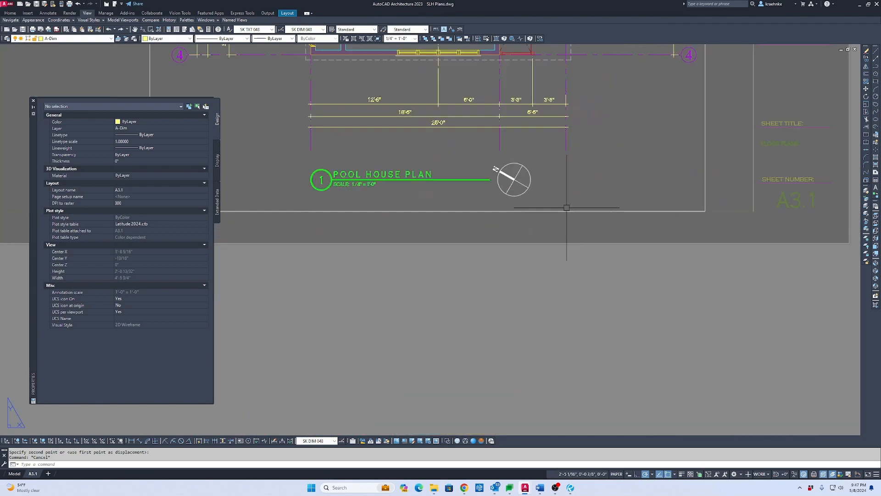
{"action": "scroll", "coordinate": [613, 257], "scroll_direction": "down", "scroll_amount": 5}
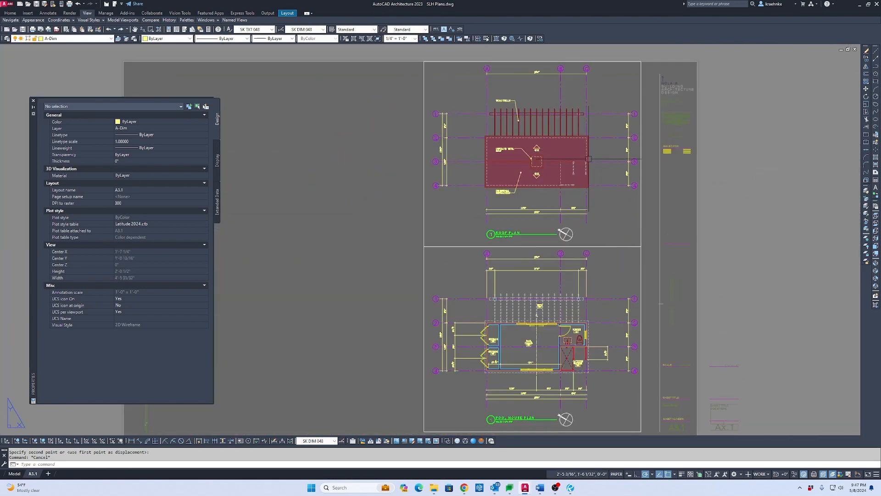
{"action": "scroll", "coordinate": [589, 159], "scroll_direction": "up", "scroll_amount": 5}
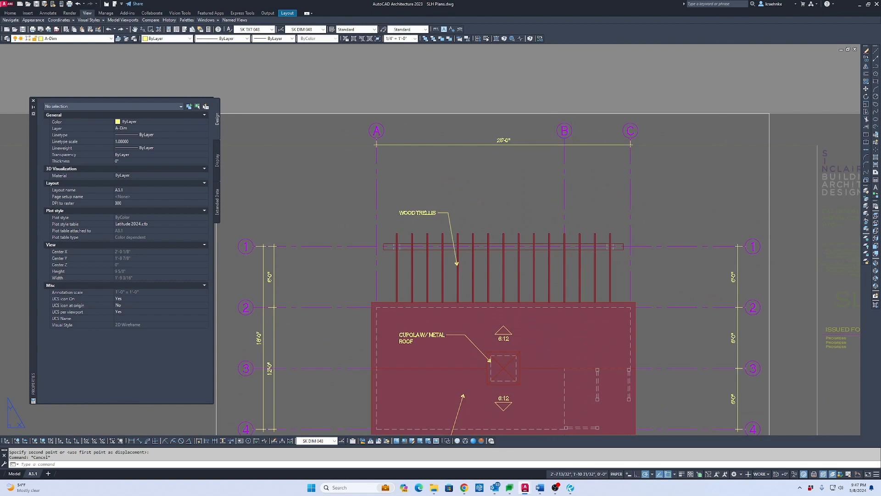
{"action": "left_click", "coordinate": [711, 133]}
{"action": "scroll", "coordinate": [654, 223], "scroll_direction": "down", "scroll_amount": 5}
{"action": "middle_click_drag", "start_coordinate": [654, 223], "coordinate": [601, 14]}
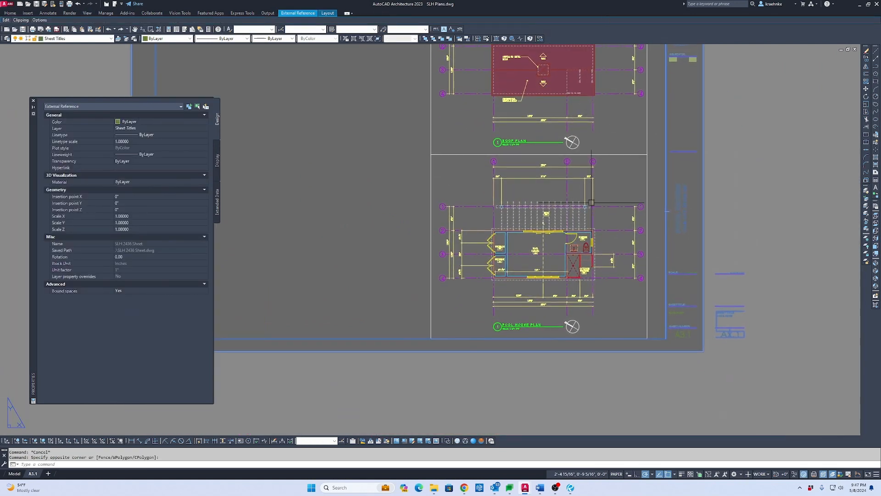
Switch to model space and locate the pool house plan's column grid and the dimension strings above the patio.
{"action": "left_click", "coordinate": [15, 474]}
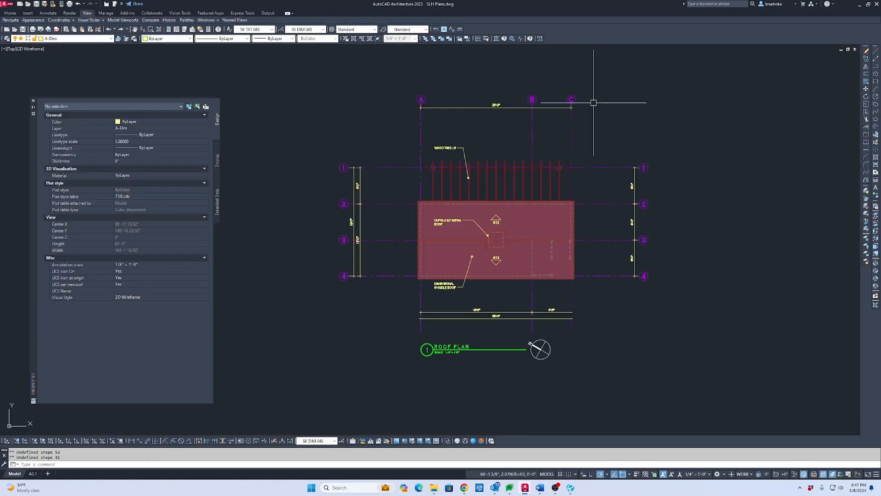
{"action": "scroll", "coordinate": [594, 100], "scroll_direction": "down", "scroll_amount": 5}
{"action": "middle_click_drag", "start_coordinate": [593, 106], "coordinate": [569, 3]}
{"action": "middle_click_drag", "start_coordinate": [577, 93], "coordinate": [590, 197]}
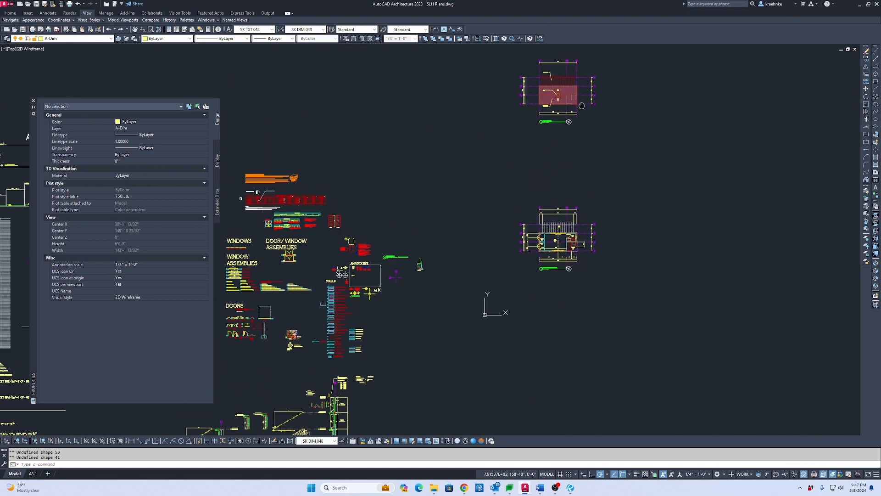
{"action": "scroll", "coordinate": [590, 197], "scroll_direction": "up", "scroll_amount": 5}
{"action": "scroll", "coordinate": [578, 208], "scroll_direction": "up", "scroll_amount": 3}
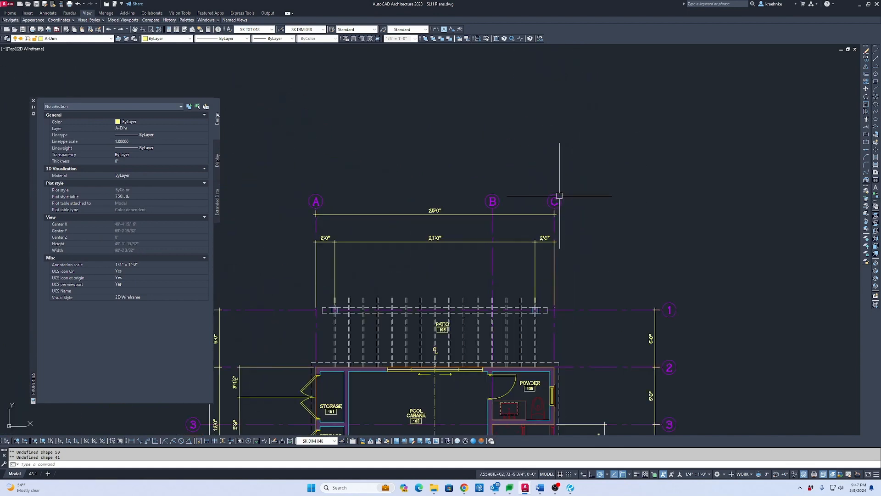
{"action": "left_click", "coordinate": [560, 196]}
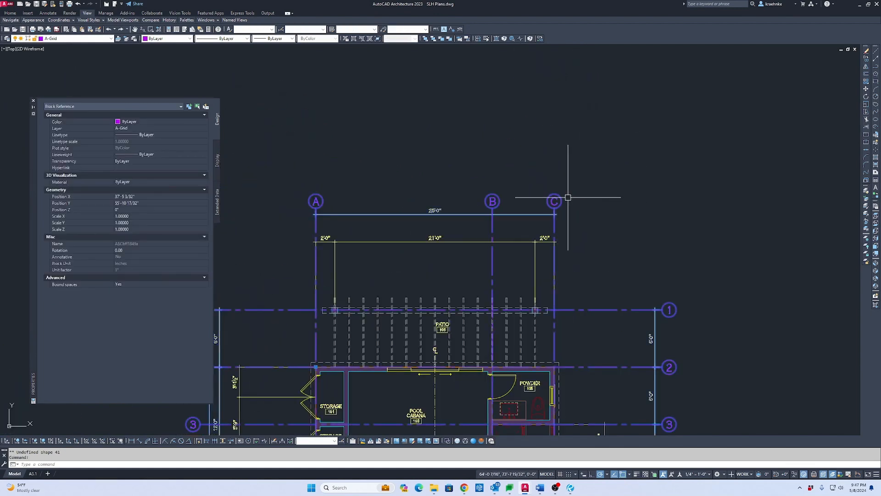
{"action": "scroll", "coordinate": [557, 196], "scroll_direction": "down", "scroll_amount": 6}
{"action": "middle_click_drag", "start_coordinate": [556, 196], "coordinate": [549, 275]}
{"action": "scroll", "coordinate": [547, 274], "scroll_direction": "up", "scroll_amount": 2}
{"action": "scroll", "coordinate": [547, 274], "scroll_direction": "up", "scroll_amount": 6}
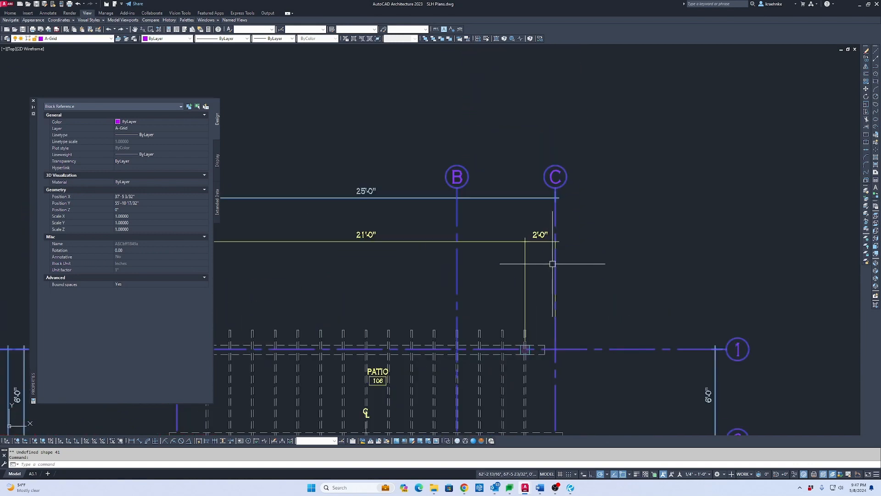
{"action": "scroll", "coordinate": [454, 243], "scroll_direction": "down", "scroll_amount": 2}
{"action": "middle_click_drag", "start_coordinate": [469, 246], "coordinate": [584, 240]}
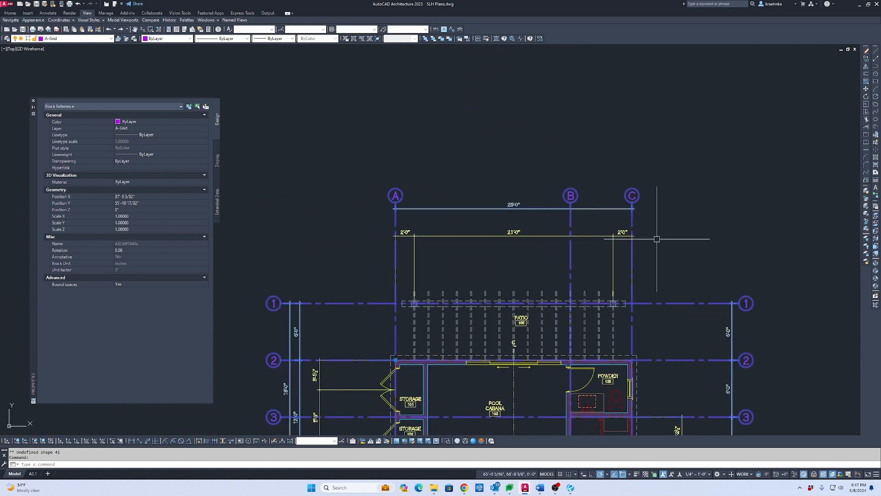
Stretch the 2'-0", 21'-0", 2'-0" dimension string above the patio trellis straight down by about 2'-4".
{"action": "type", "text": "s"}
{"action": "key", "text": "Return"}
{"action": "left_click", "coordinate": [665, 248]}
{"action": "left_click", "coordinate": [360, 226]}
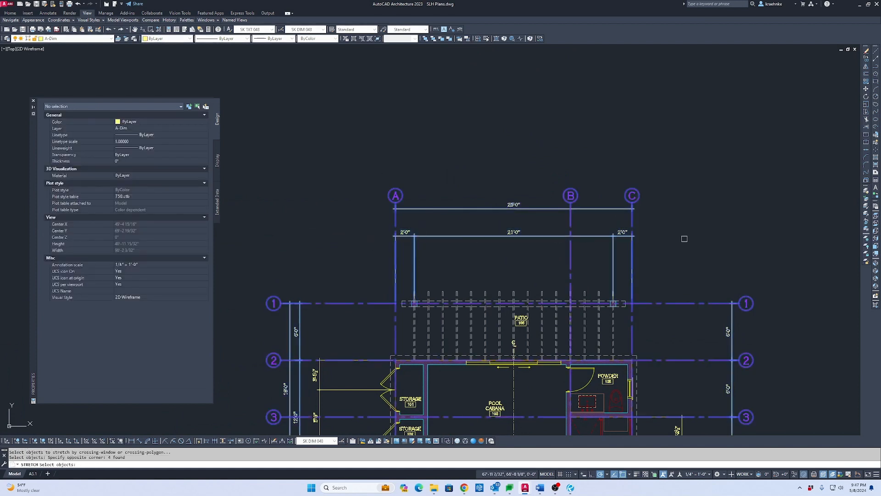
{"action": "key", "text": "Return"}
{"action": "left_click", "coordinate": [679, 233]}
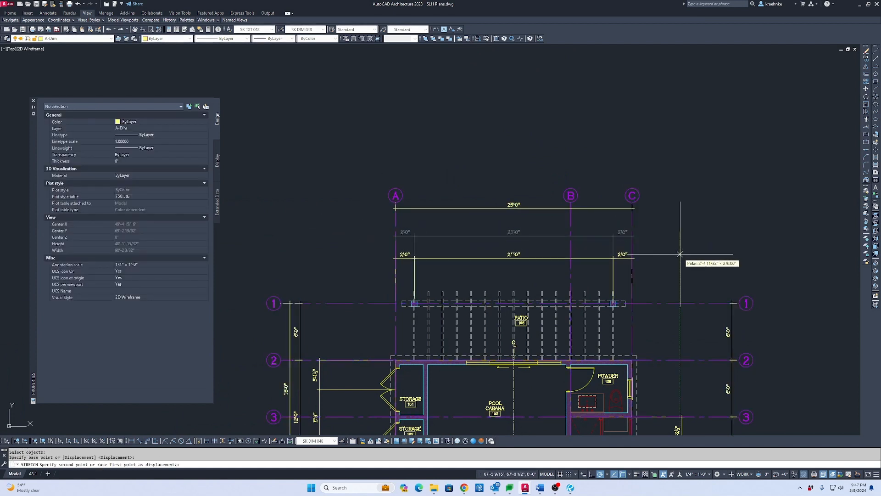
{"action": "left_click", "coordinate": [680, 255]}
{"action": "key", "text": "Escape"}
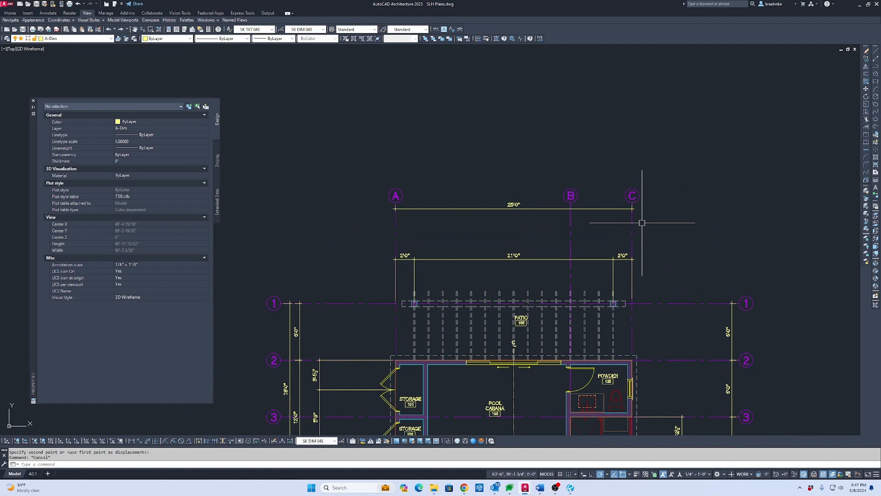
Open the pool house plan's column grid block for in-place editing with all nested objects selected.
{"action": "left_click", "coordinate": [633, 193]}
{"action": "right_click", "coordinate": [634, 193]}
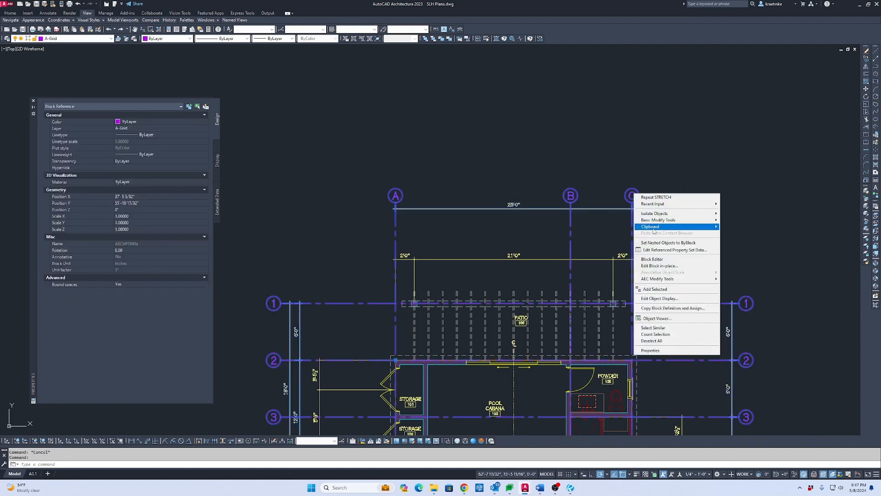
{"action": "left_click", "coordinate": [687, 267]}
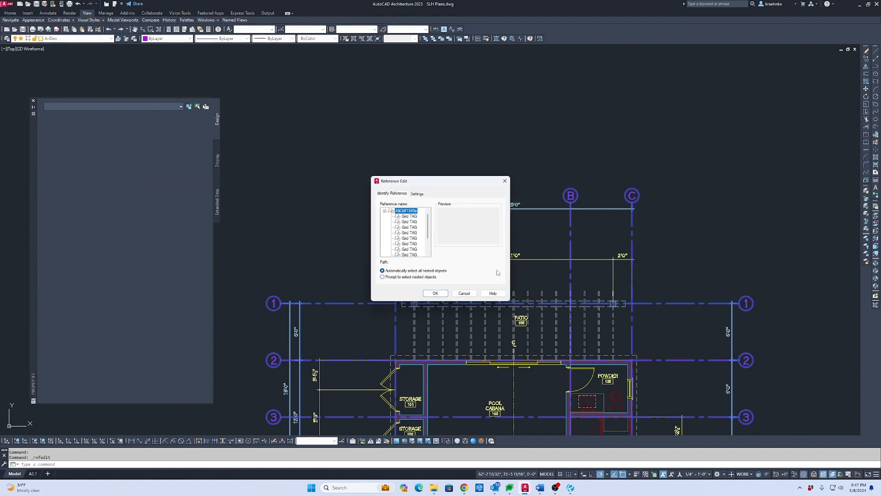
{"action": "left_click", "coordinate": [435, 292]}
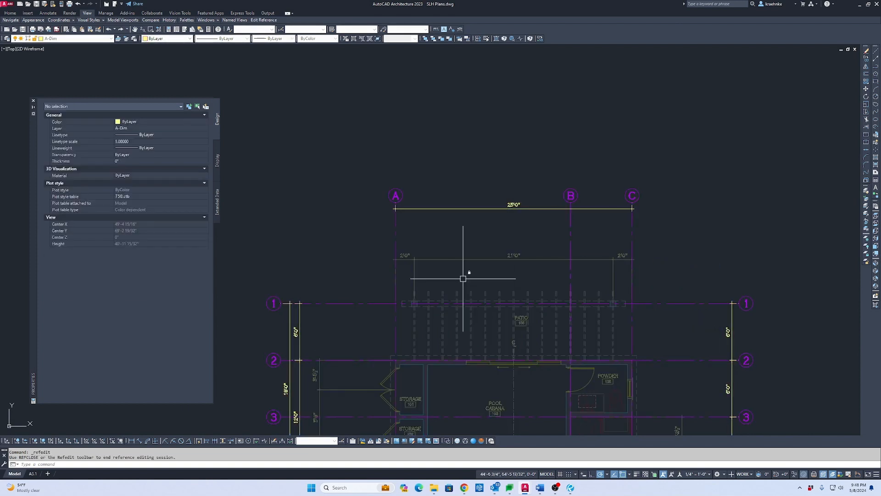
Stretch grid bubbles A, B and C and the overall 25'-0" dimension straight down to just above the 21'-0" dimension string.
{"action": "mouse_move", "coordinate": [580, 265]}
{"action": "middle_mouse_down"}
{"action": "mouse_move", "coordinate": [543, 63]}
{"action": "mouse_move", "coordinate": [570, 180]}
{"action": "middle_mouse_up"}
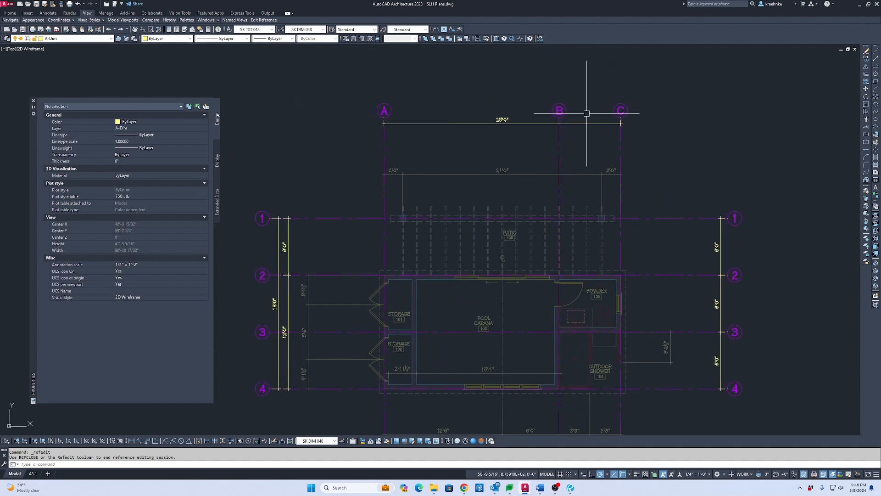
{"action": "type", "text": "s"}
{"action": "key", "text": "space"}
{"action": "left_click", "coordinate": [657, 145]}
{"action": "left_click", "coordinate": [327, 86]}
{"action": "key", "text": "space"}
{"action": "left_click", "coordinate": [673, 121]}
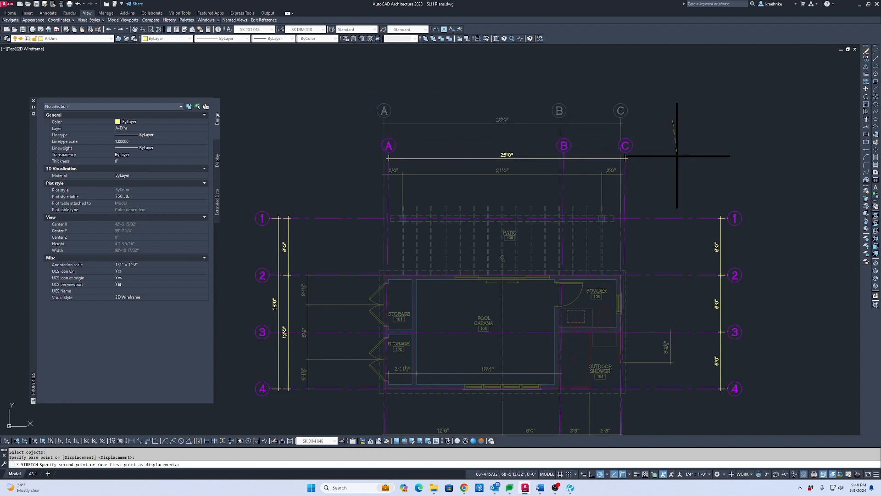
{"action": "left_click", "coordinate": [673, 156]}
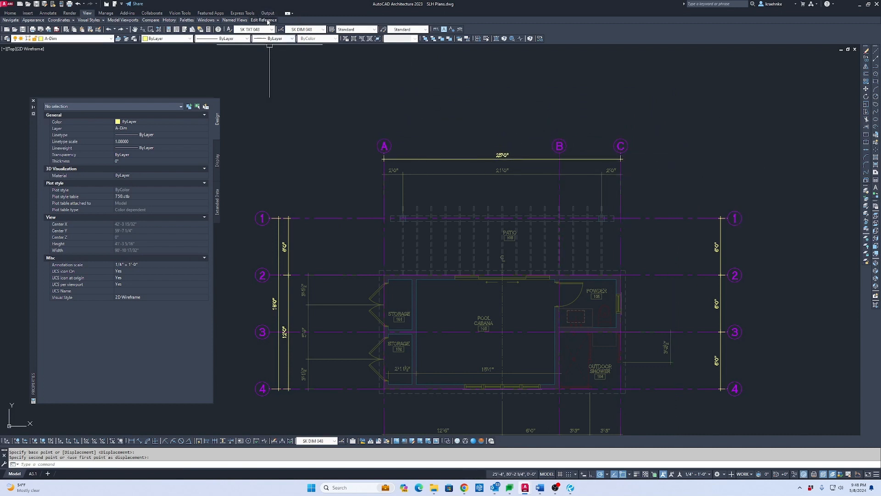
Save the in-place edits to the column grid block and close the reference editing session.
{"action": "mouse_move", "coordinate": [264, 19]}
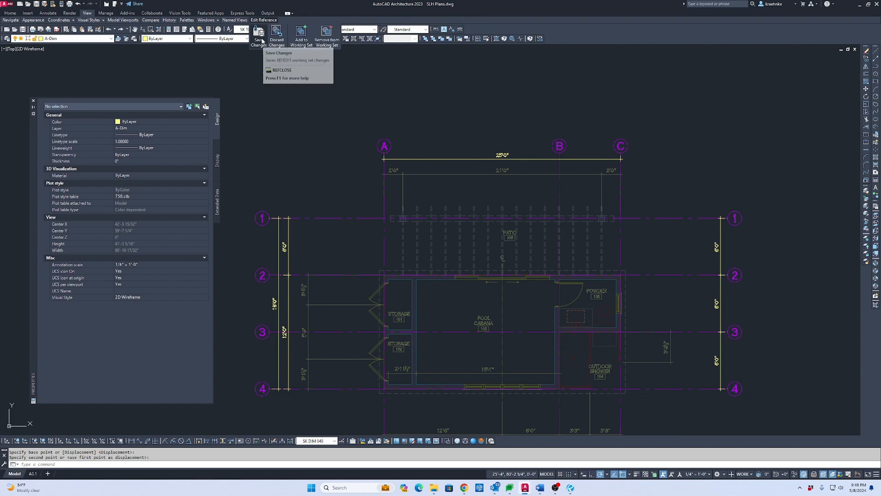
{"action": "left_click", "coordinate": [259, 39]}
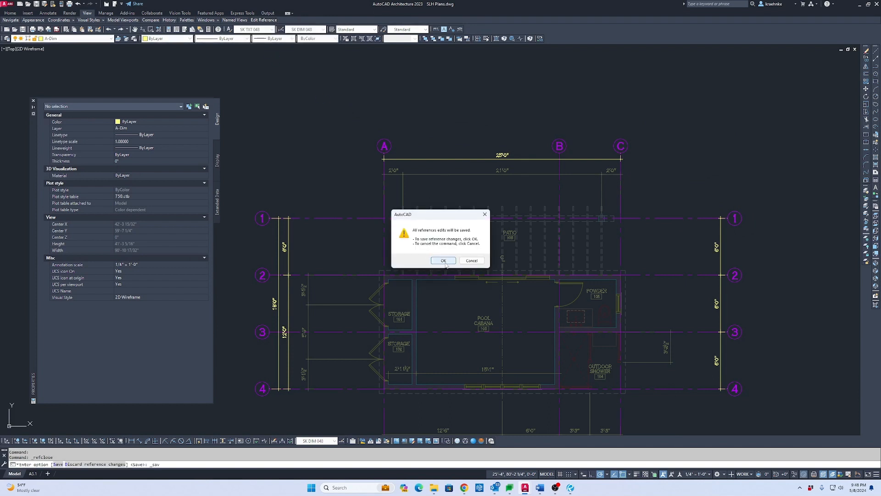
{"action": "left_click", "coordinate": [444, 261]}
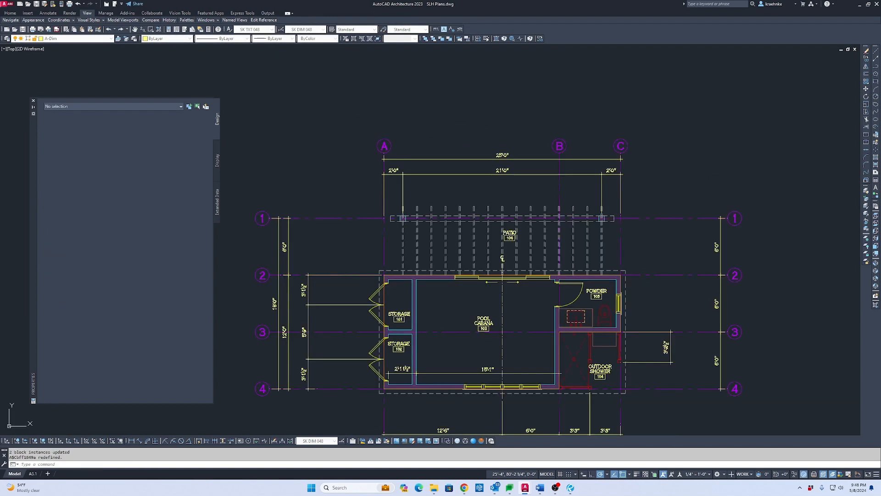
Switch to the A3.1 layout and stretch the roof plan viewport's top edge down, leaving the viewport about 10 23/32" tall.
{"action": "scroll", "coordinate": [565, 210], "scroll_direction": "down", "scroll_amount": 5}
{"action": "mouse_move", "coordinate": [559, 211]}
{"action": "middle_mouse_down"}
{"action": "mouse_move", "coordinate": [520, 363]}
{"action": "mouse_move", "coordinate": [519, 484]}
{"action": "middle_mouse_up"}
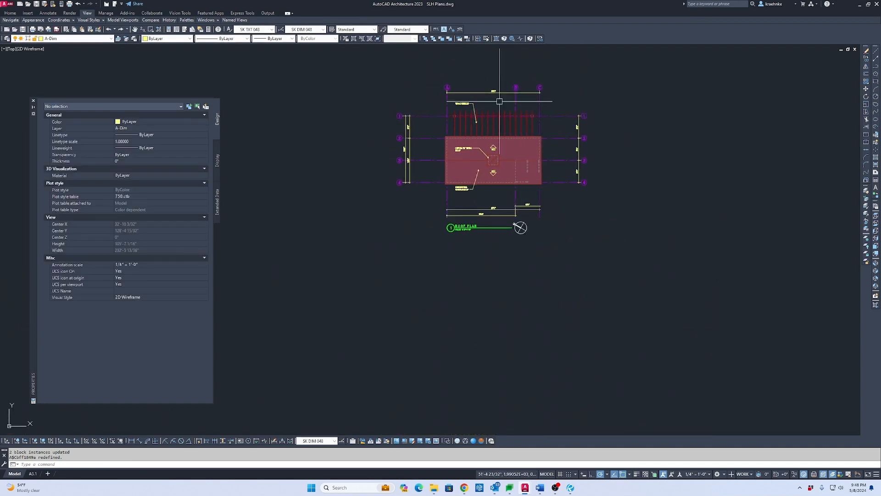
{"action": "left_click", "coordinate": [33, 474]}
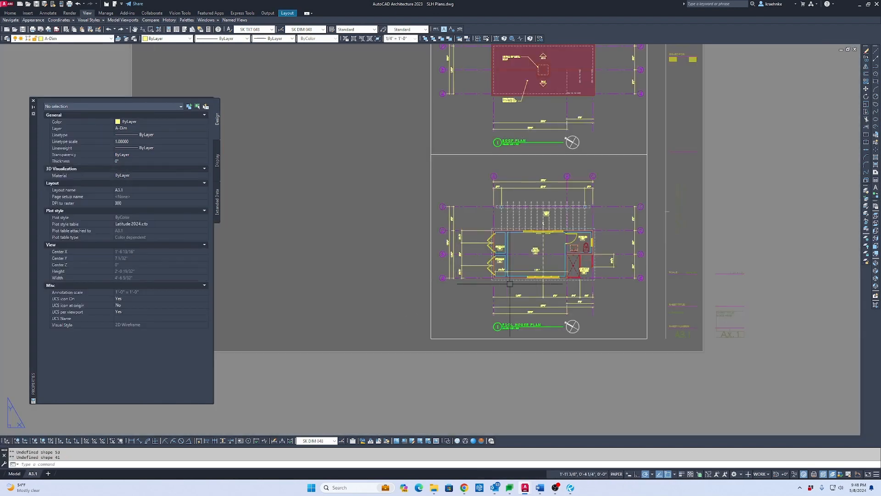
{"action": "middle_click_drag", "start_coordinate": [591, 280], "coordinate": [537, 423]}
{"action": "scroll", "coordinate": [549, 133], "scroll_direction": "up", "scroll_amount": 6}
{"action": "scroll", "coordinate": [570, 141], "scroll_direction": "down", "scroll_amount": 4}
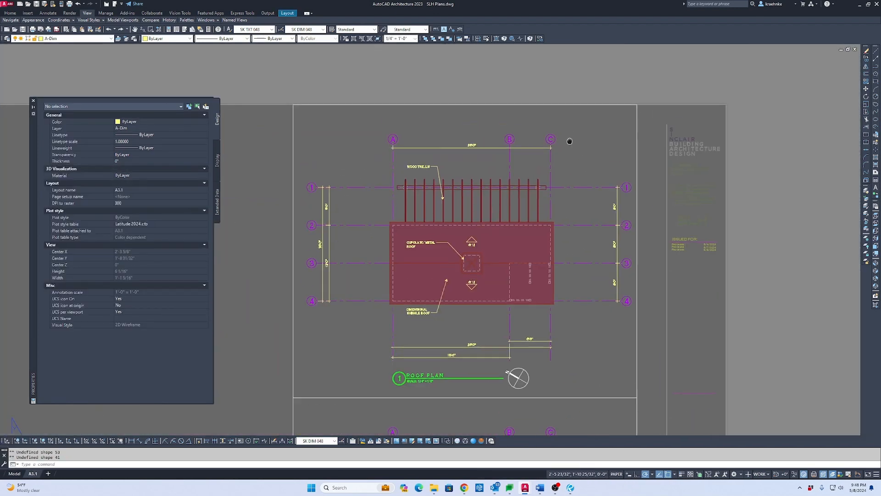
{"action": "middle_click_drag", "start_coordinate": [571, 142], "coordinate": [579, 161]}
{"action": "scroll", "coordinate": [664, 144], "scroll_direction": "up", "scroll_amount": 2}
{"action": "key", "text": "Escape"}
{"action": "left_click", "coordinate": [640, 191]}
{"action": "left_click", "coordinate": [590, 179]}
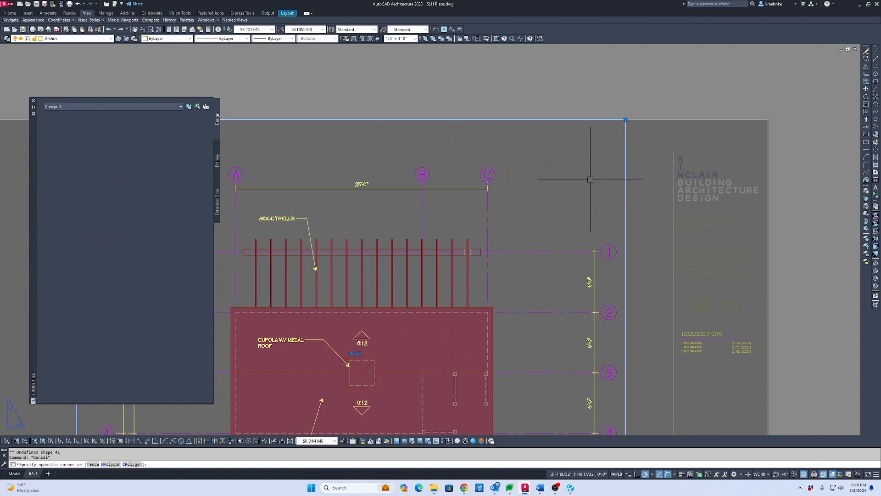
{"action": "left_click", "coordinate": [625, 119]}
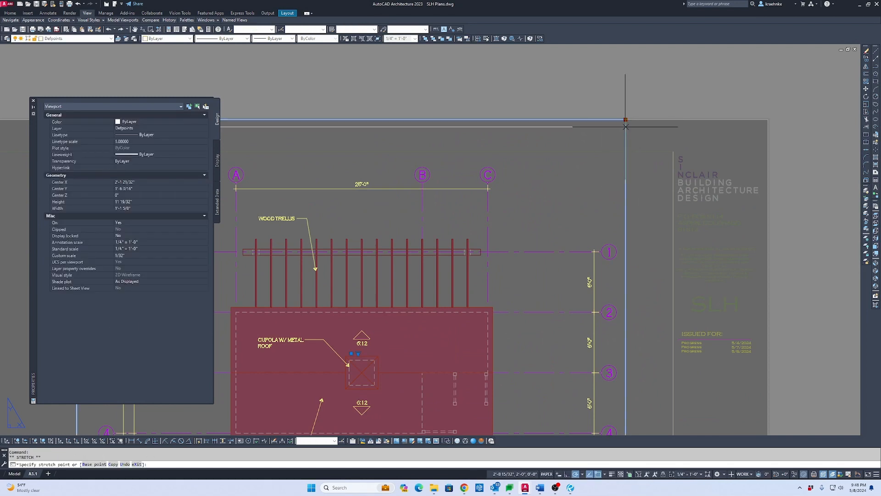
{"action": "left_click", "coordinate": [626, 155]}
Stretch the roof plan viewport's bottom edge down past the floor plan viewport's top edge, to a viewport height of about 11 13/32".
{"action": "scroll", "coordinate": [618, 229], "scroll_direction": "down", "scroll_amount": 5}
{"action": "scroll", "coordinate": [606, 278], "scroll_direction": "up", "scroll_amount": 2}
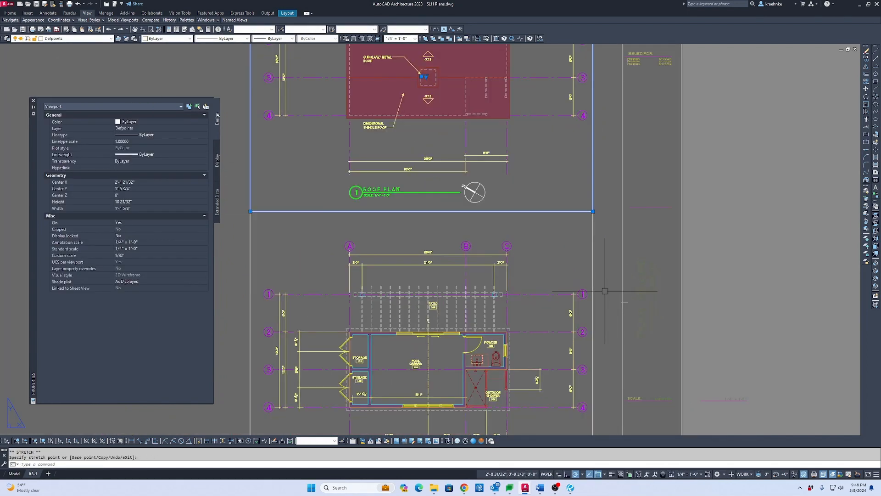
{"action": "middle_click_drag", "start_coordinate": [606, 291], "coordinate": [563, 240]}
{"action": "scroll", "coordinate": [602, 131], "scroll_direction": "down", "scroll_amount": 2}
{"action": "scroll", "coordinate": [598, 184], "scroll_direction": "up", "scroll_amount": 2}
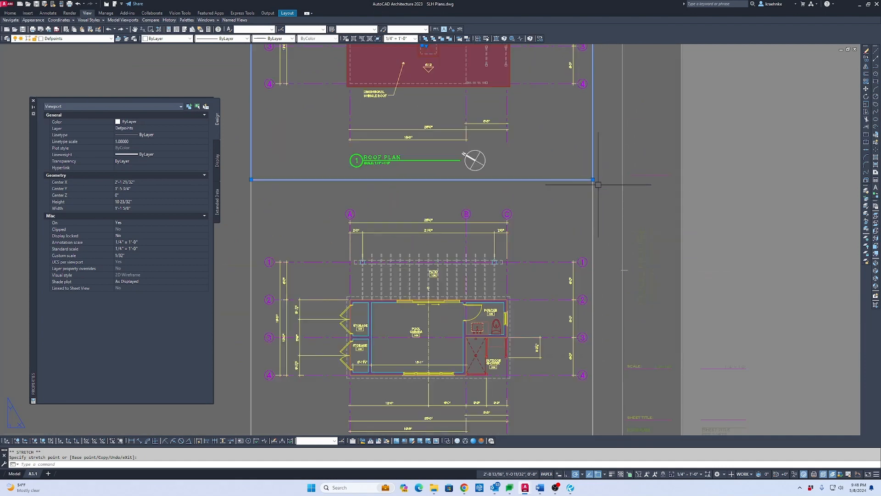
{"action": "left_click", "coordinate": [593, 198]}
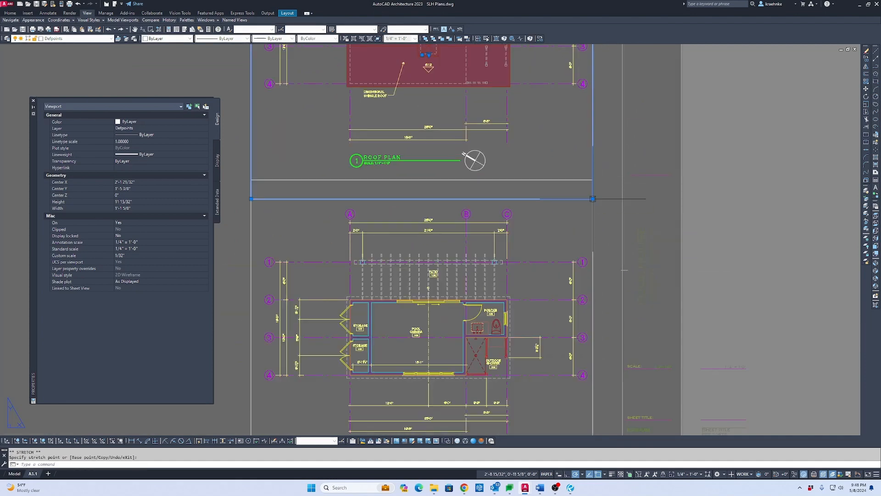
{"action": "scroll", "coordinate": [715, 236], "scroll_direction": "down", "scroll_amount": 2}
{"action": "middle_click_drag", "start_coordinate": [715, 237], "coordinate": [796, 263]}
{"action": "key", "text": "Escape"}
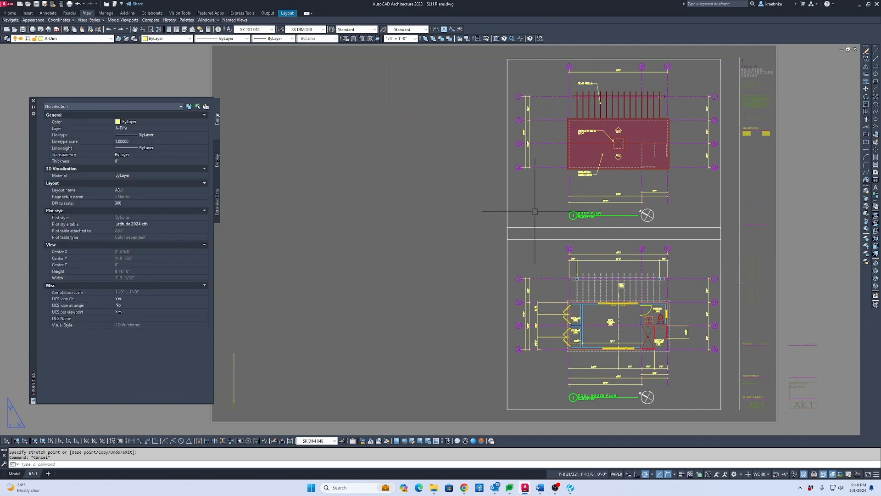
Stretch the roof plan viewport's bottom edge back up to meet the floor plan viewport's top edge.
{"action": "left_click", "coordinate": [454, 200]}
{"action": "scroll", "coordinate": [529, 243], "scroll_direction": "up", "scroll_amount": 2}
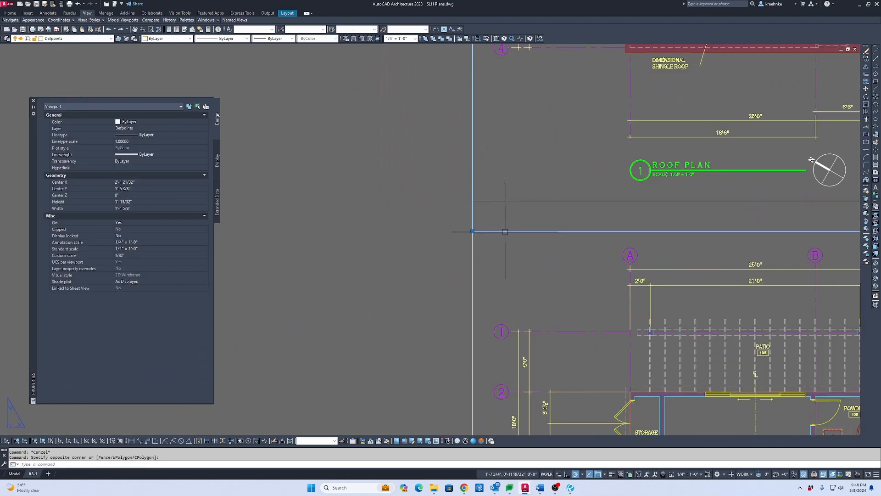
{"action": "left_click", "coordinate": [472, 231]}
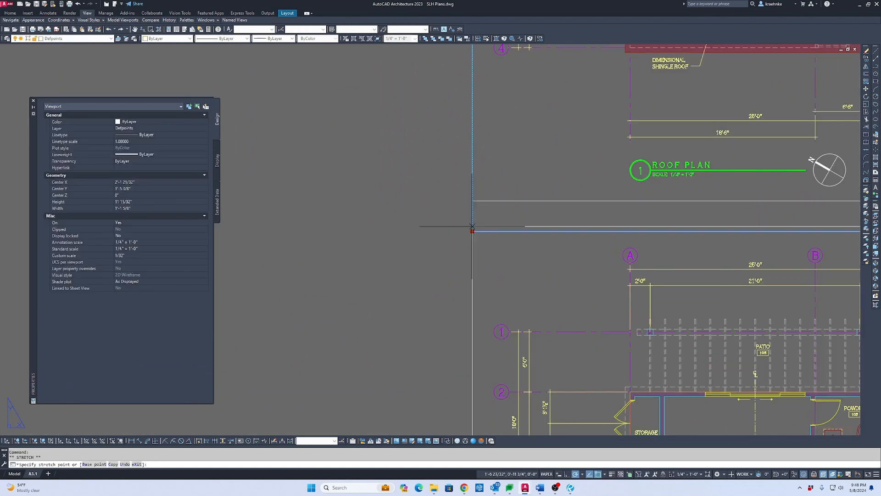
{"action": "left_click", "coordinate": [473, 200]}
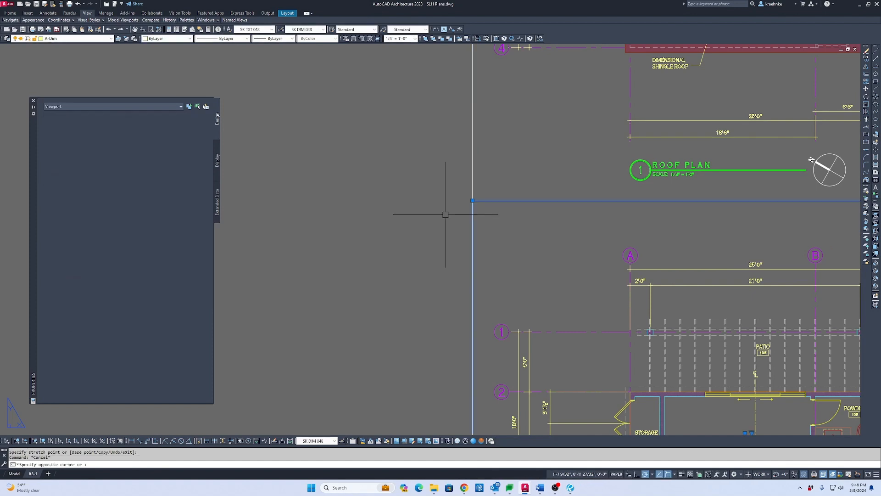
Stretch the floor plan viewport's top edge down to just above the grid bubbles, making the viewport about 10 21/32" tall.
{"action": "left_click", "coordinate": [472, 201]}
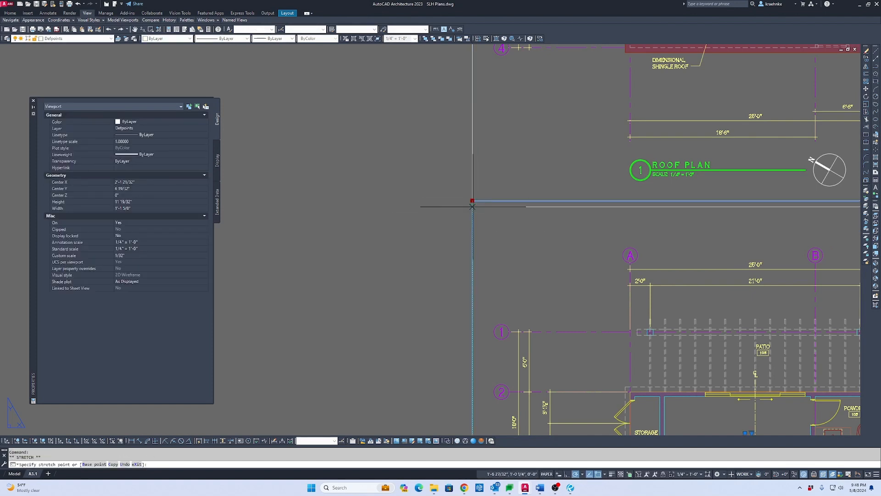
{"action": "scroll", "coordinate": [551, 245], "scroll_direction": "down", "scroll_amount": 4}
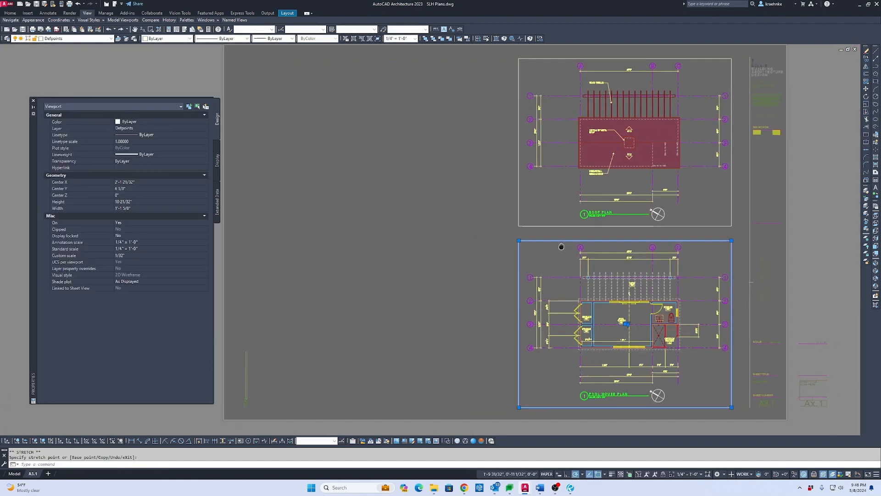
{"action": "middle_click_drag", "start_coordinate": [551, 244], "coordinate": [372, 203]}
{"action": "key", "text": "Escape"}
{"action": "middle_click_drag", "start_coordinate": [574, 273], "coordinate": [588, 305]}
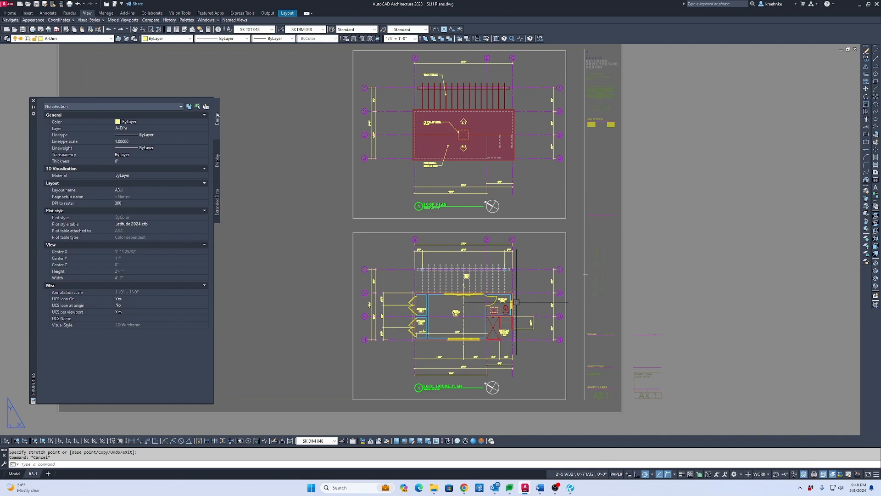
Draw a rectangle in model space just inside the pool house plan viewport's border, working through the viewport, and return to paper space.
{"action": "middle_click_drag", "start_coordinate": [490, 300], "coordinate": [510, 268]}
{"action": "scroll", "coordinate": [504, 266], "scroll_direction": "up", "scroll_amount": 2}
{"action": "middle_click_drag", "start_coordinate": [442, 230], "coordinate": [484, 181]}
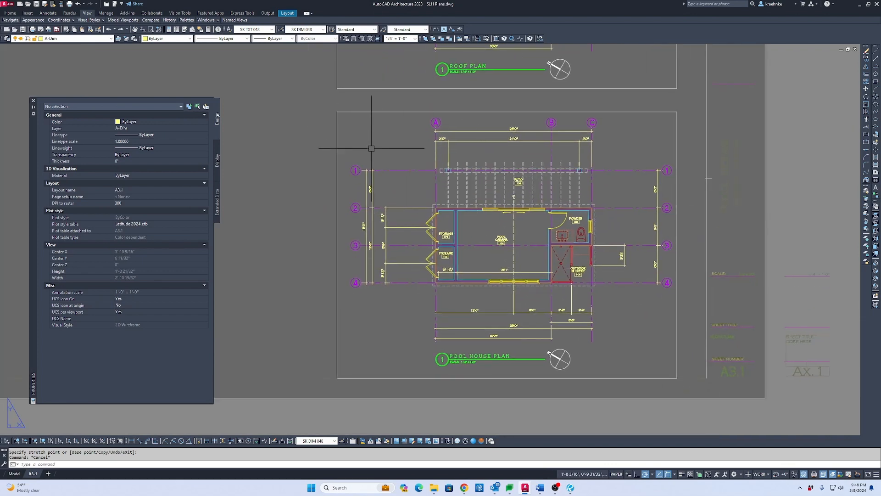
{"action": "double_click", "coordinate": [357, 134]}
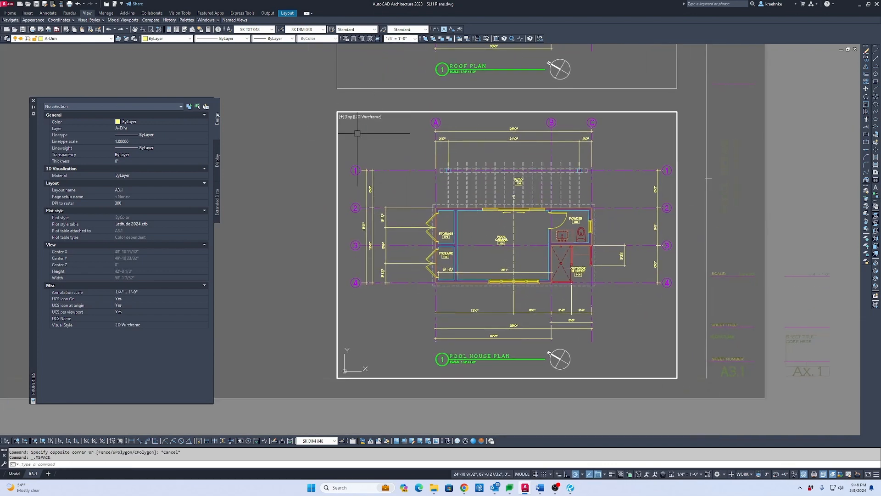
{"action": "type", "text": "rec"}
{"action": "key", "text": "Return"}
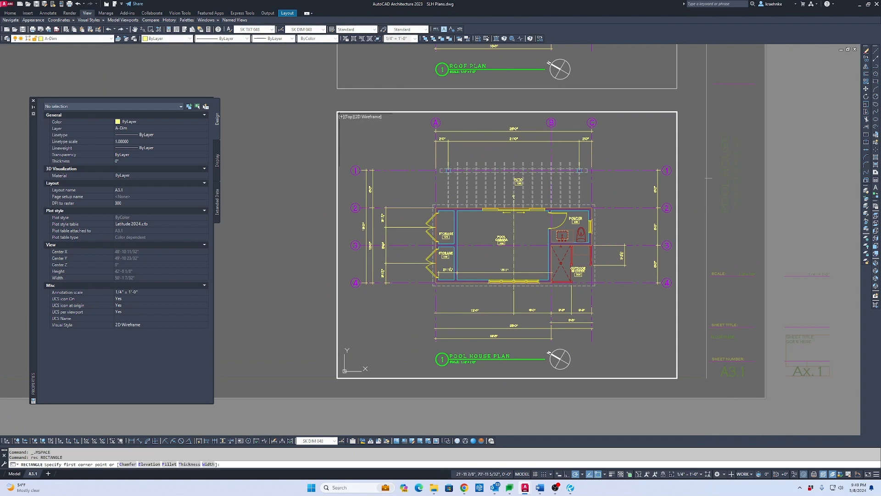
{"action": "left_click", "coordinate": [340, 115]}
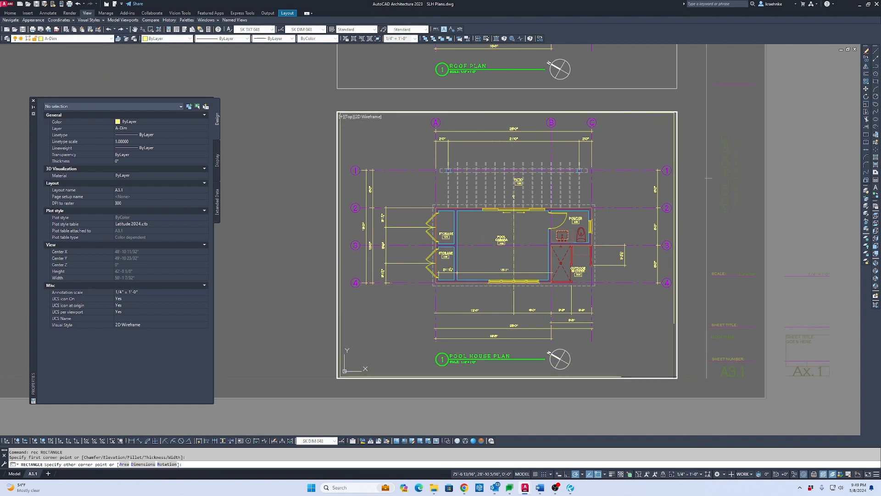
{"action": "left_click", "coordinate": [675, 376]}
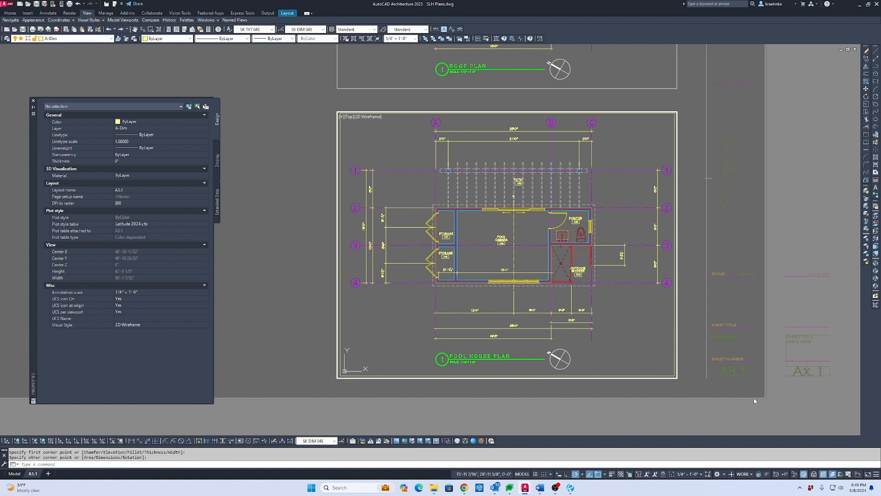
{"action": "double_click", "coordinate": [697, 123]}
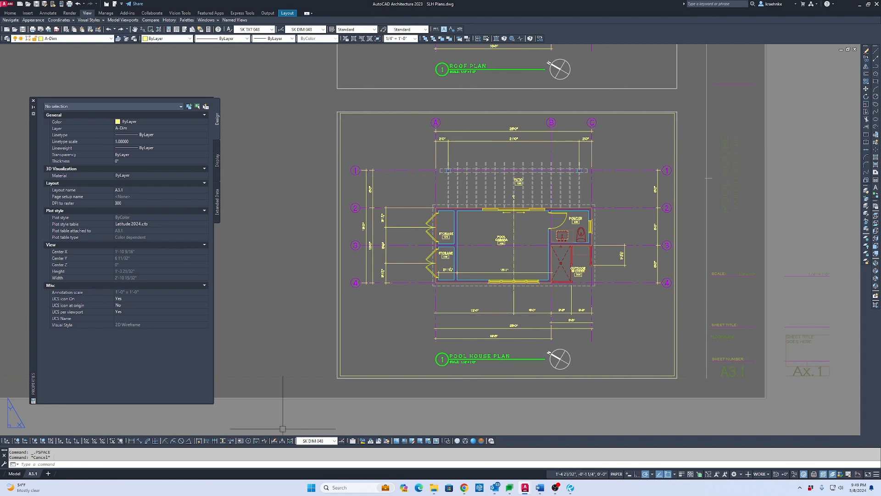
In model space, put the new rectangle around the pool house plan on the Defpoints layer.
{"action": "left_click", "coordinate": [15, 474]}
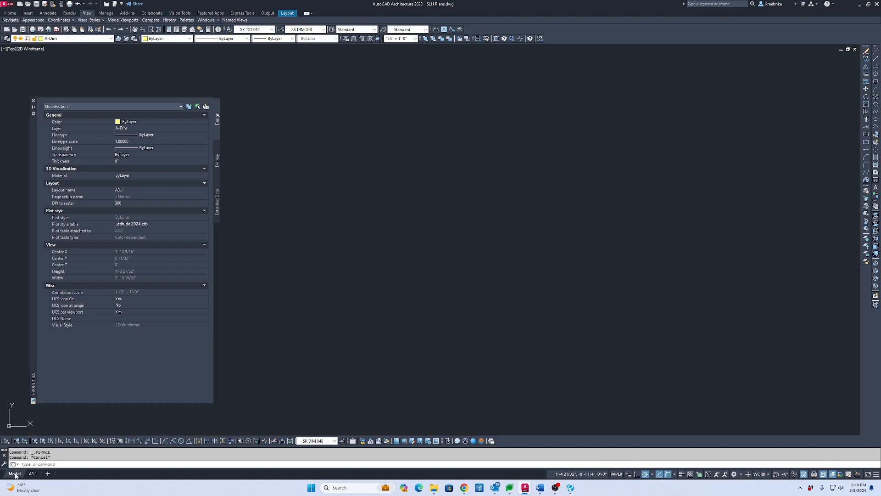
{"action": "scroll", "coordinate": [477, 138], "scroll_direction": "down", "scroll_amount": 6}
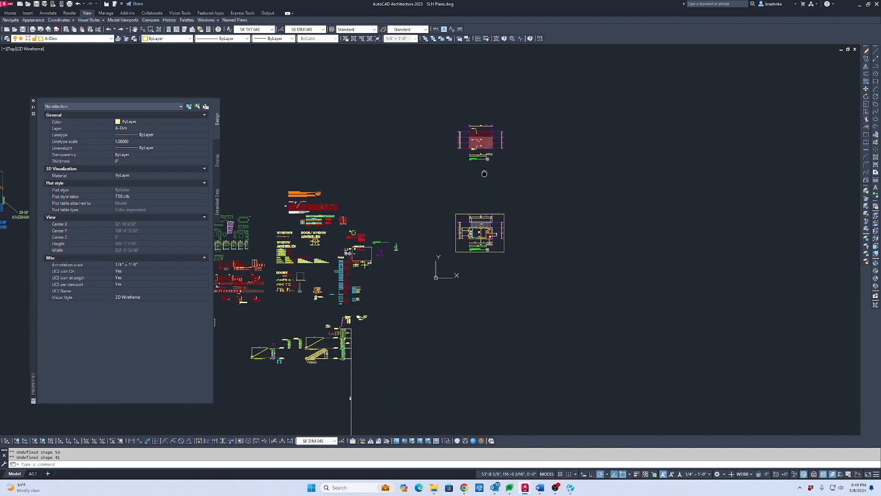
{"action": "scroll", "coordinate": [496, 240], "scroll_direction": "up", "scroll_amount": 4}
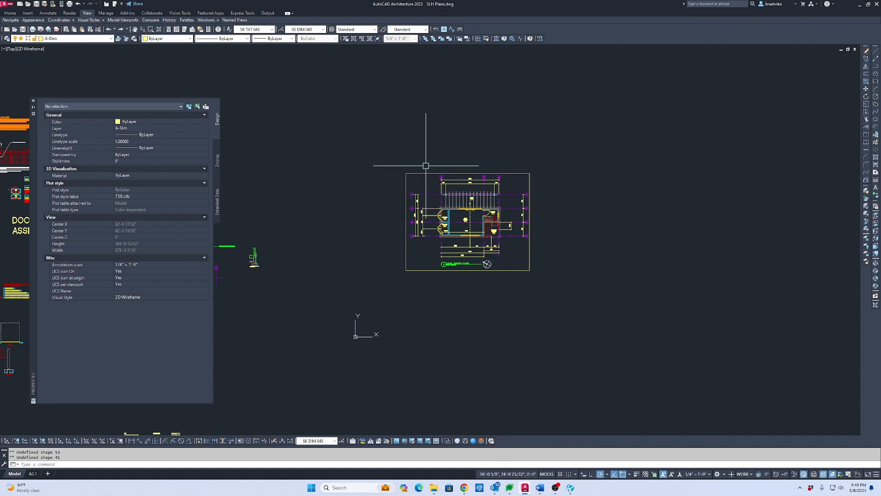
{"action": "scroll", "coordinate": [517, 181], "scroll_direction": "up", "scroll_amount": 2}
{"action": "key", "text": "Escape"}
{"action": "left_click", "coordinate": [523, 178]}
{"action": "left_click", "coordinate": [512, 155]}
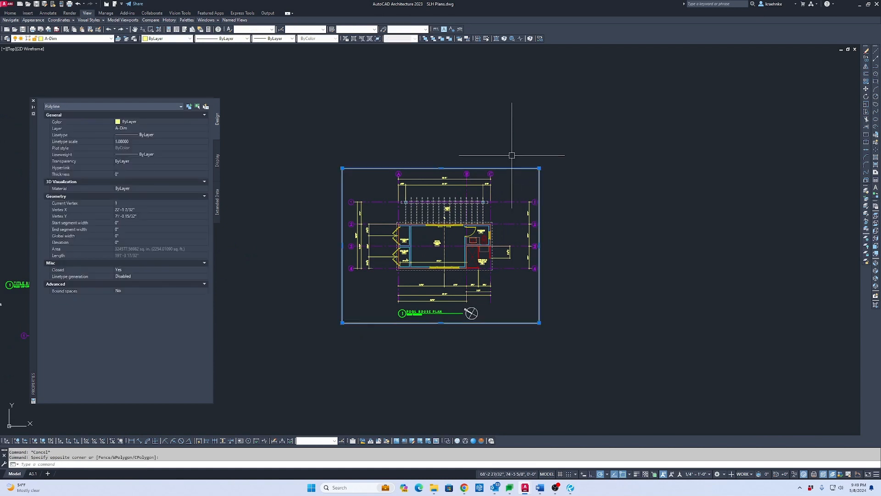
{"action": "left_click", "coordinate": [65, 38]}
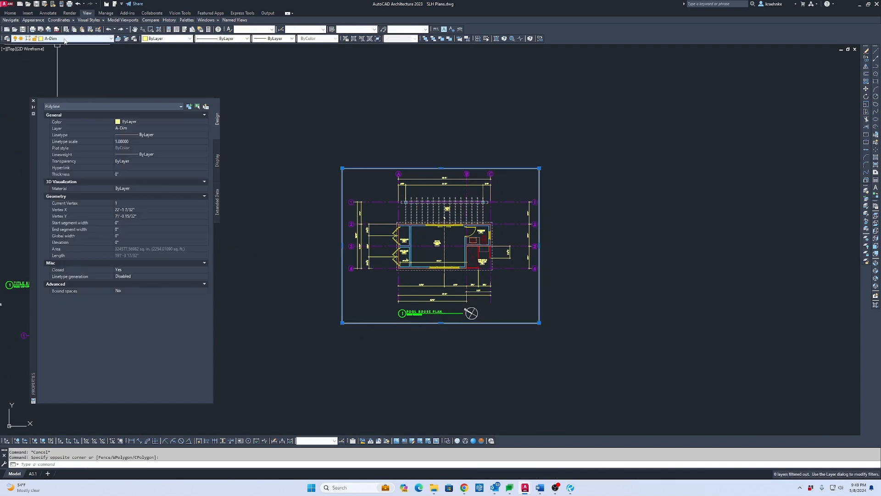
{"action": "scroll", "coordinate": [64, 41], "scroll_direction": "down", "scroll_amount": 20}
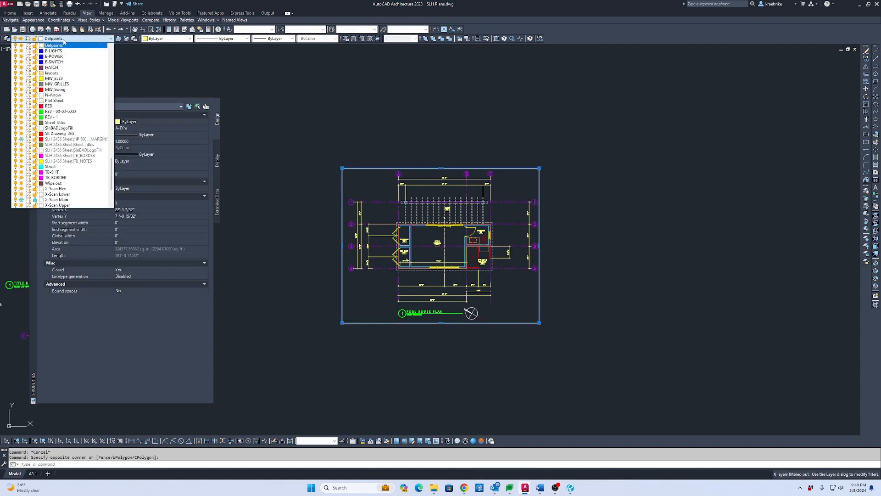
{"action": "left_click", "coordinate": [65, 45]}
Copy the frame rectangle 1200 units straight up so that it surrounds the roof plan.
{"action": "scroll", "coordinate": [500, 185], "scroll_direction": "down", "scroll_amount": 2}
{"action": "middle_click_drag", "start_coordinate": [501, 186], "coordinate": [513, 325]}
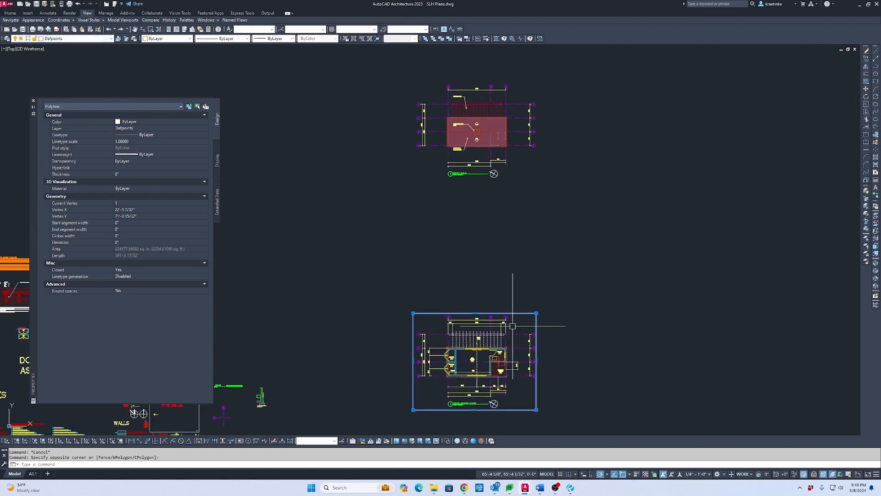
{"action": "type", "text": "c"}
{"action": "key", "text": "space"}
{"action": "left_click", "coordinate": [582, 330]}
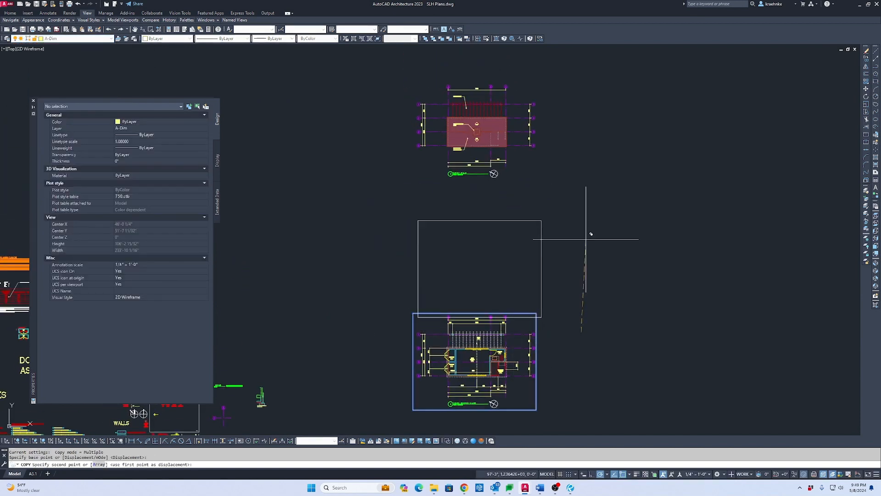
{"action": "type", "text": "1200"}
{"action": "key", "text": "Return"}
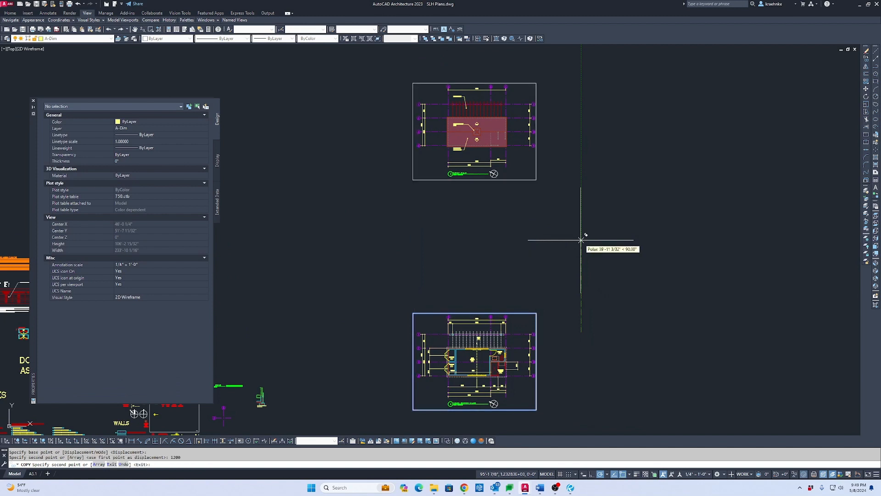
{"action": "key", "text": "Escape"}
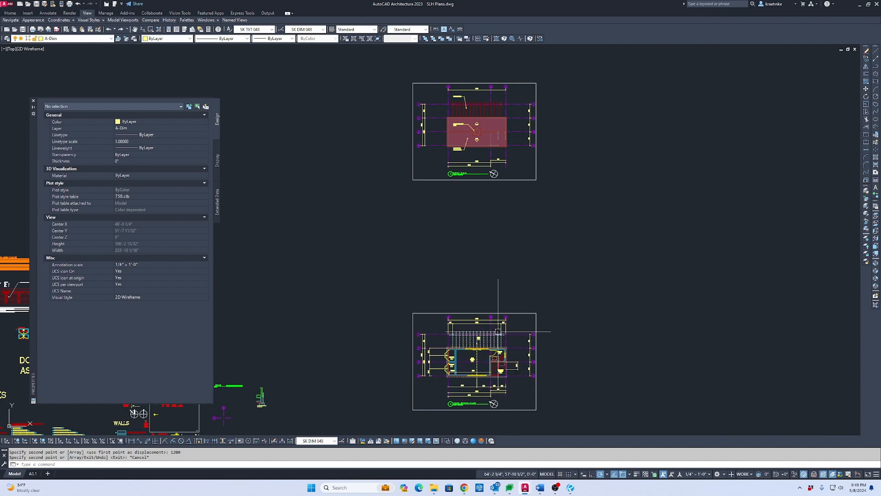
{"action": "scroll", "coordinate": [523, 358], "scroll_direction": "down", "scroll_amount": 4}
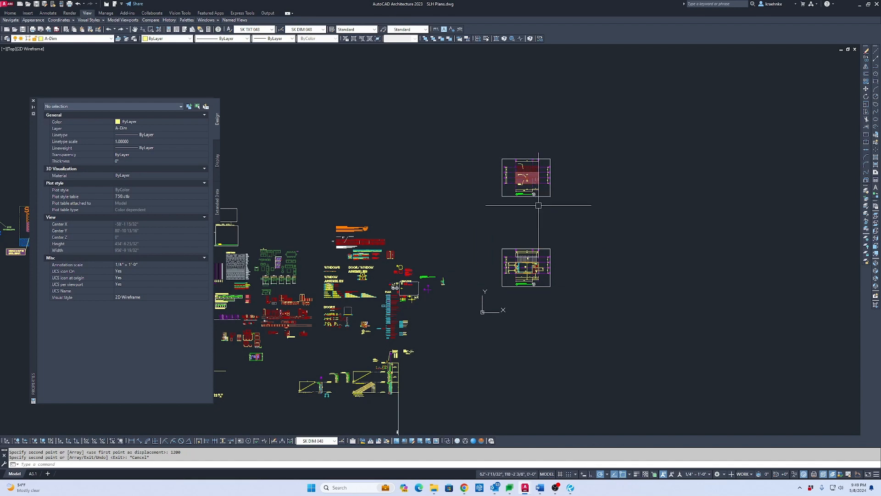
{"action": "middle_click_drag", "start_coordinate": [426, 195], "coordinate": [520, 198]}
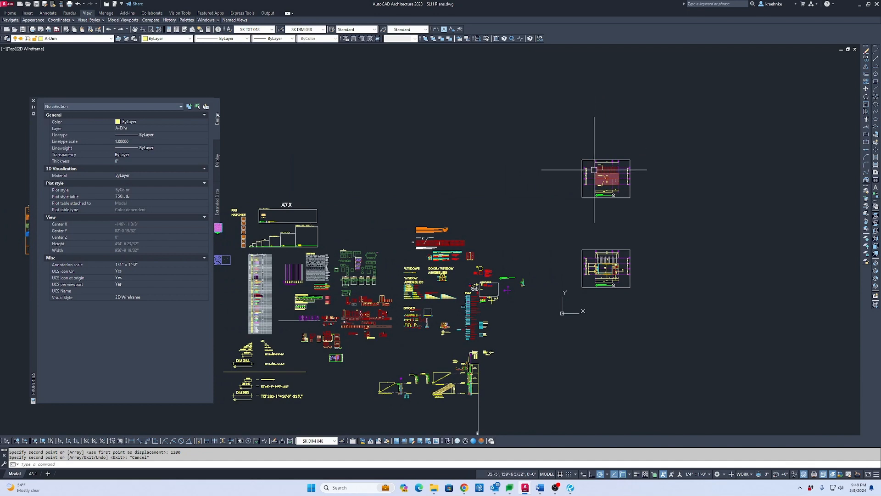
{"action": "middle_click_drag", "start_coordinate": [595, 170], "coordinate": [454, 180]}
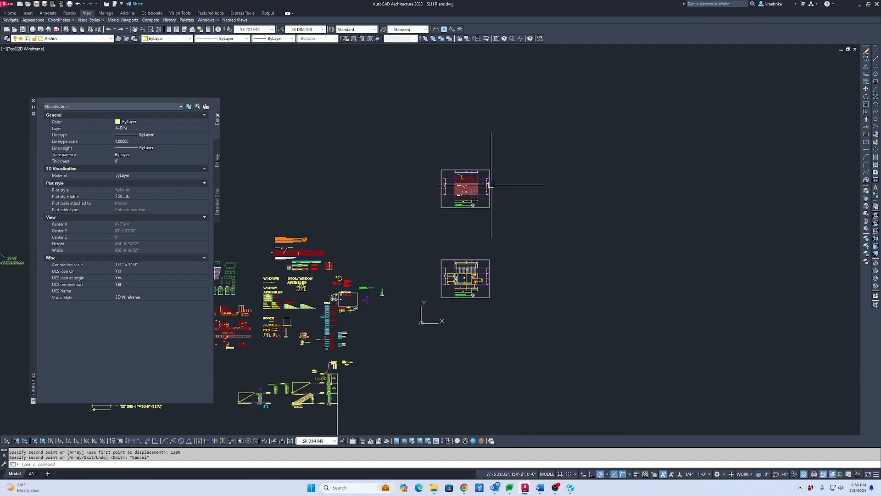
{"action": "scroll", "coordinate": [507, 229], "scroll_direction": "up", "scroll_amount": 5}
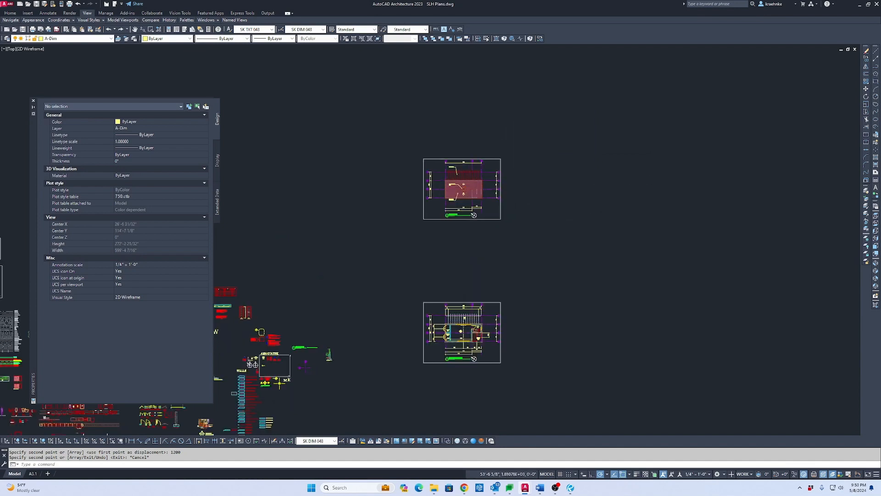
Return to the A3.1 layout and fit the whole sheet in view.
{"action": "scroll", "coordinate": [536, 185], "scroll_direction": "down", "scroll_amount": 2}
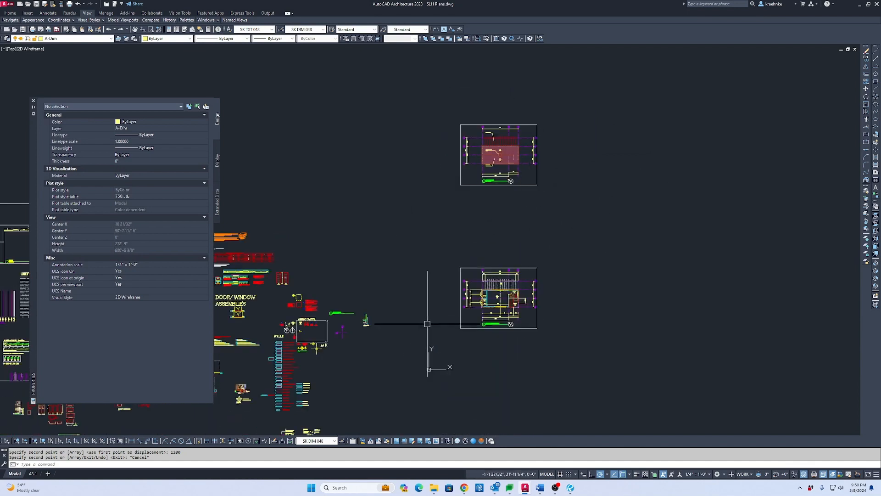
{"action": "scroll", "coordinate": [518, 265], "scroll_direction": "down", "scroll_amount": 2}
{"action": "middle_click_drag", "start_coordinate": [518, 264], "coordinate": [532, 266]}
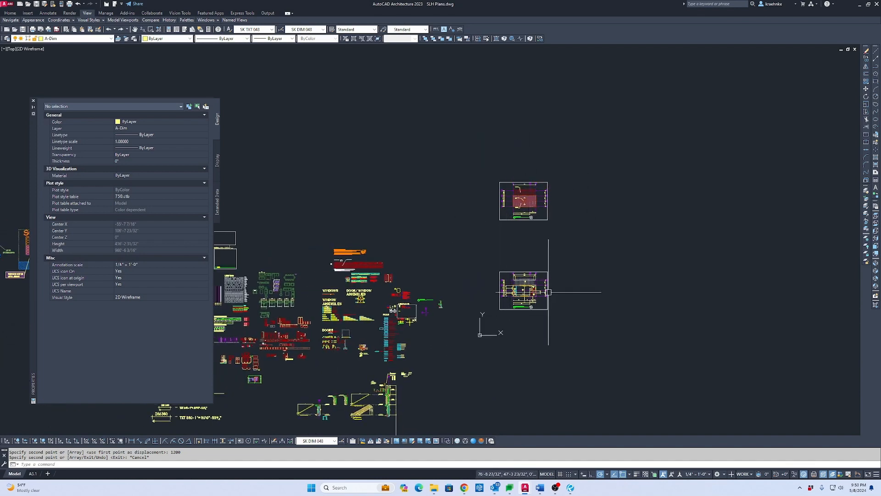
{"action": "scroll", "coordinate": [538, 256], "scroll_direction": "up", "scroll_amount": 2}
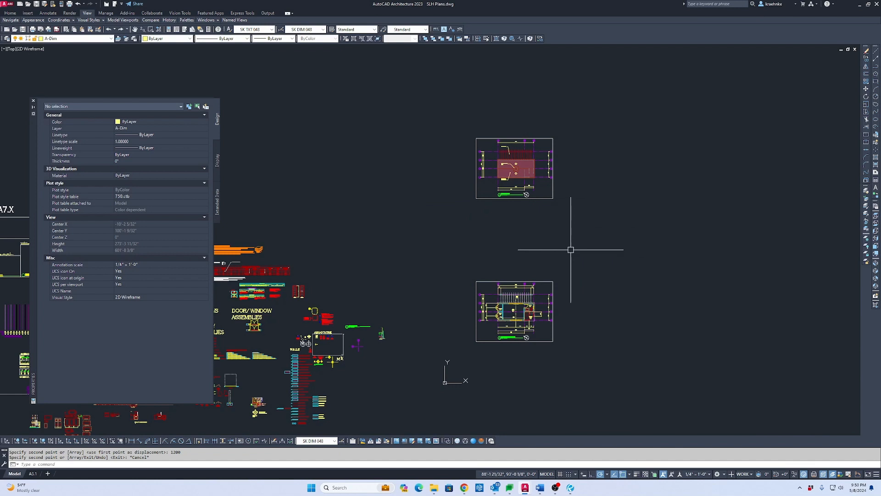
{"action": "left_click", "coordinate": [33, 474]}
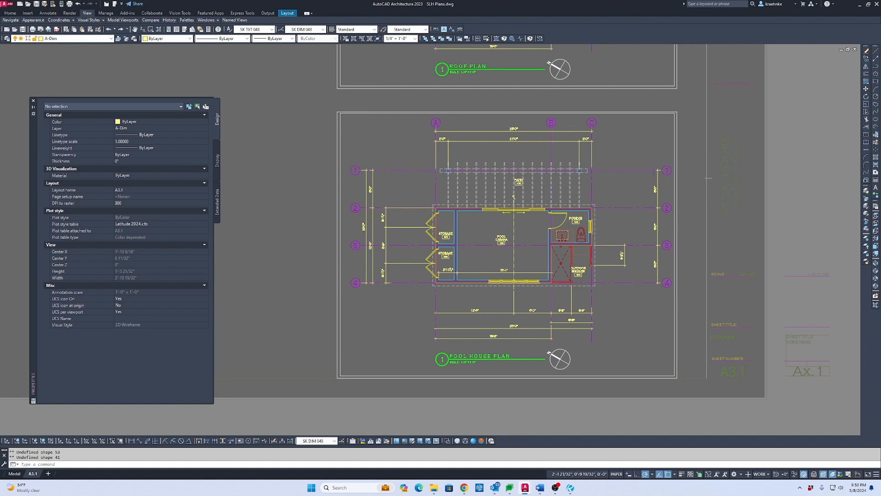
{"action": "scroll", "coordinate": [592, 330], "scroll_direction": "down", "scroll_amount": 5}
{"action": "middle_click_drag", "start_coordinate": [593, 331], "coordinate": [593, 329]}
{"action": "key", "text": "Escape"}
{"action": "key", "text": "Escape"}
{"action": "type", "text": "z"}
{"action": "key", "text": "Return"}
{"action": "key", "text": "Return"}
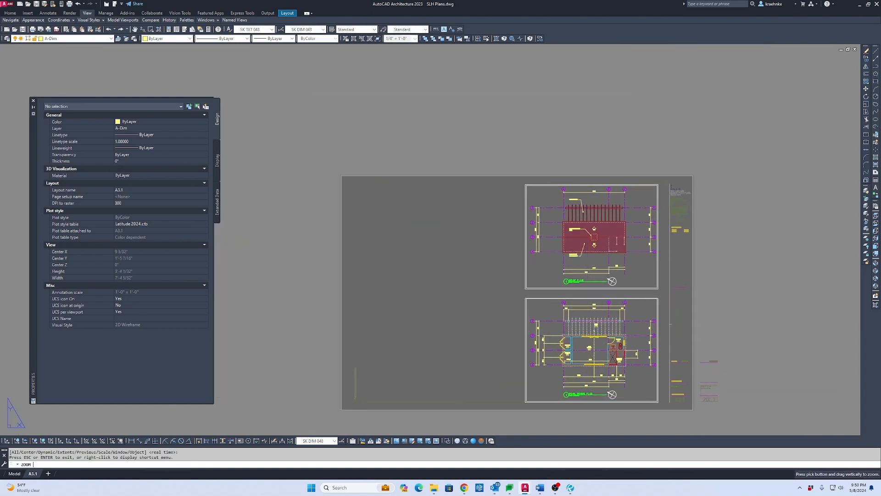
{"action": "key", "text": "Escape"}
{"action": "type", "text": "z"}
{"action": "key", "text": "Return"}
{"action": "type", "text": "a"}
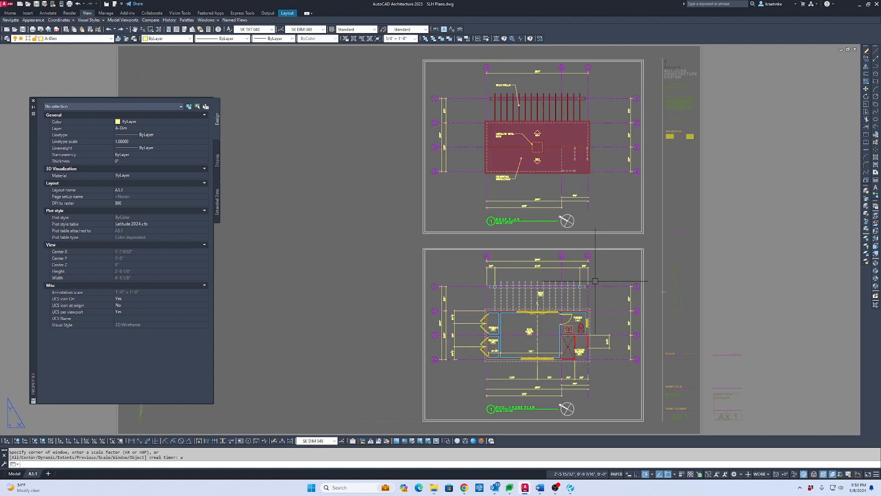
{"action": "key", "text": "Return"}
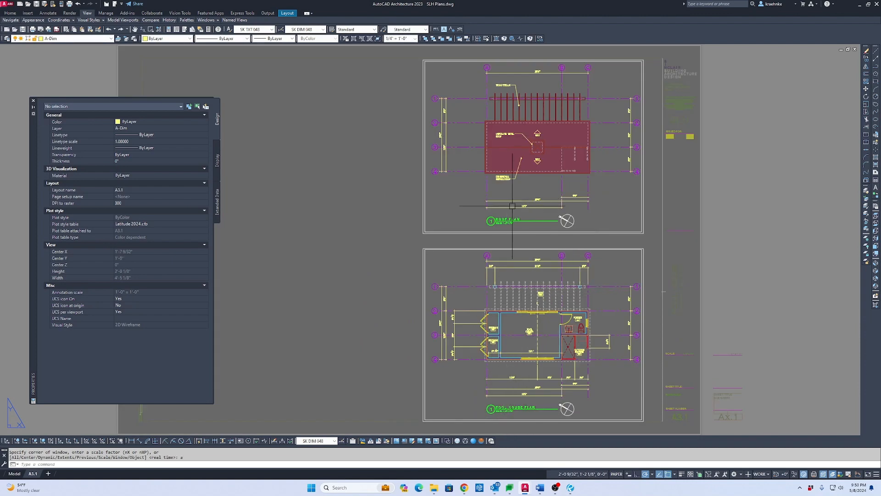
Renumber the roof plan's title tag to 2 through its viewport, return to paper space, and show the full sheet.
{"action": "scroll", "coordinate": [491, 221], "scroll_direction": "up", "scroll_amount": 6}
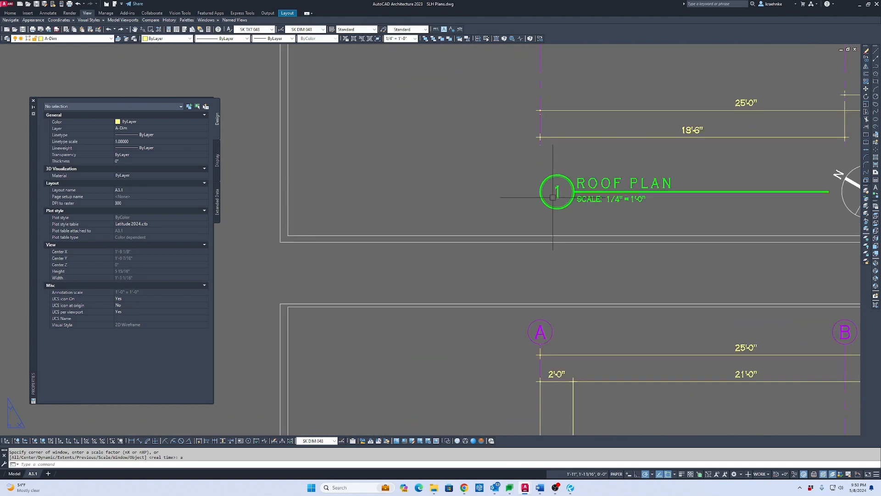
{"action": "double_click", "coordinate": [553, 197]}
{"action": "left_click", "coordinate": [558, 192]}
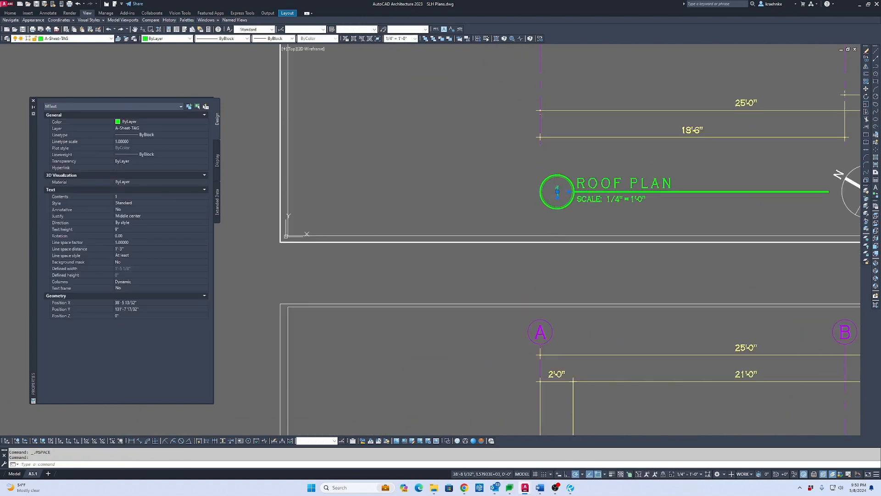
{"action": "double_click", "coordinate": [557, 192]}
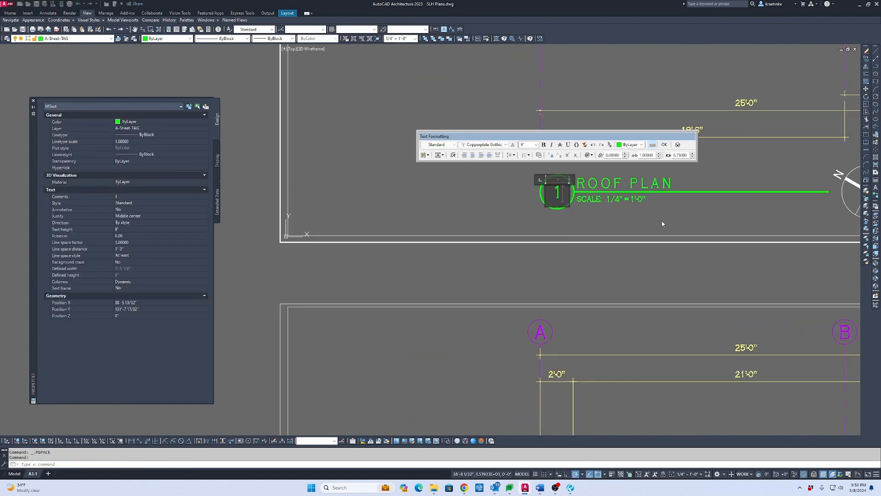
{"action": "type", "text": "2"}
{"action": "left_click", "coordinate": [662, 221]}
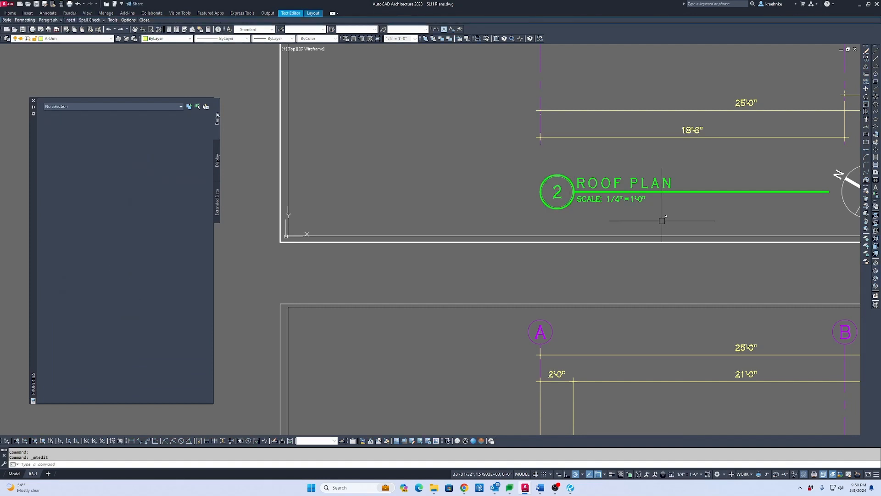
{"action": "key", "text": "Escape"}
{"action": "double_click", "coordinate": [616, 282]}
{"action": "scroll", "coordinate": [618, 278], "scroll_direction": "down", "scroll_amount": 2}
{"action": "middle_click_drag", "start_coordinate": [619, 278], "coordinate": [572, 193]}
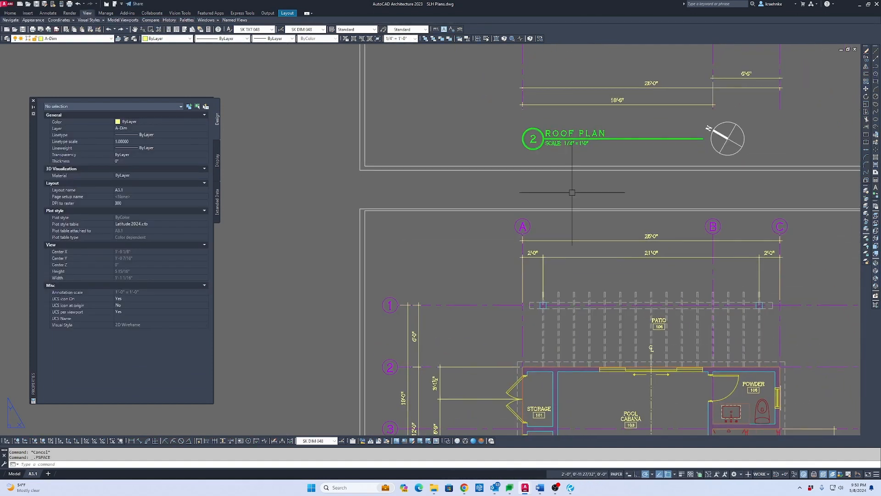
{"action": "scroll", "coordinate": [571, 192], "scroll_direction": "down", "scroll_amount": 3}
{"action": "type", "text": "z"}
{"action": "key", "text": "Return"}
{"action": "type", "text": "a"}
{"action": "key", "text": "Return"}
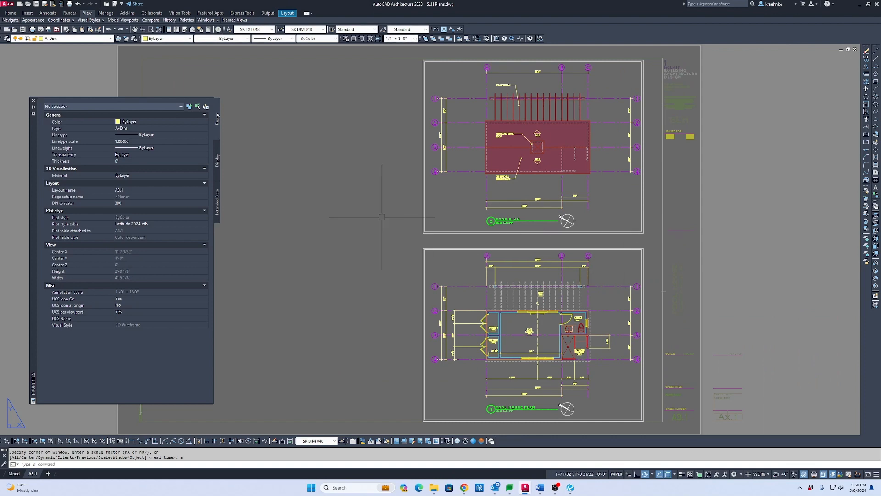
Look over the elevations on sheet A4.1 in SLH Elevations.dwg, and return to SLH Plans.dwg.
{"action": "key", "text": "ctrl+Tab"}
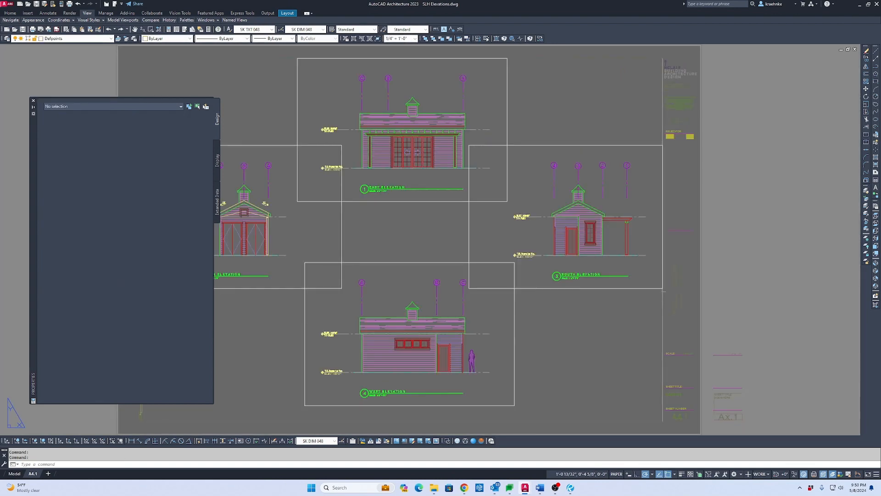
{"action": "middle_click_drag", "start_coordinate": [377, 221], "coordinate": [499, 216]}
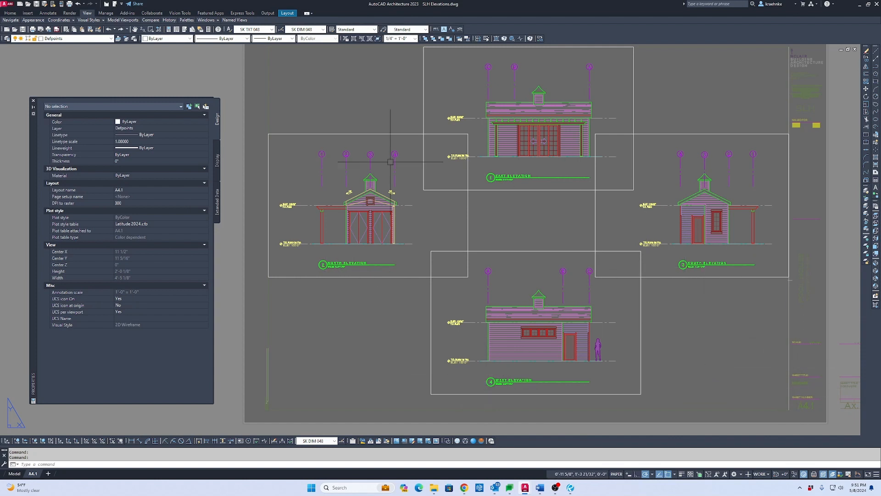
{"action": "key", "text": "ctrl+Tab"}
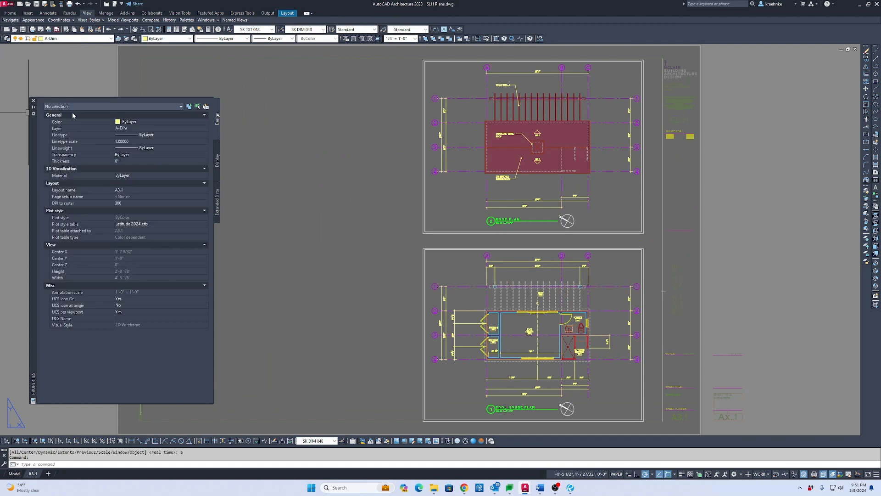
Publish sheets A3.1 and A4.1 to a PDF, choosing the _SLH Sample job's Drawings\Plots folder as the location.
{"action": "left_click", "coordinate": [6, 4]}
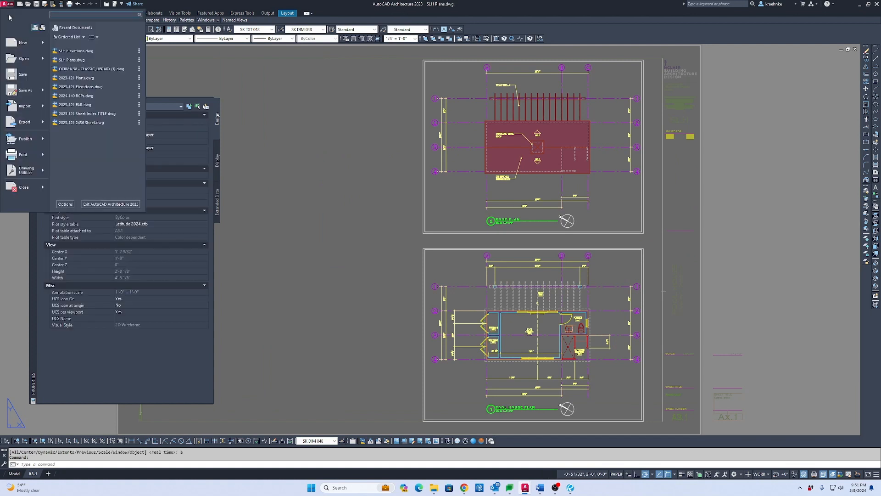
{"action": "left_click", "coordinate": [24, 139]}
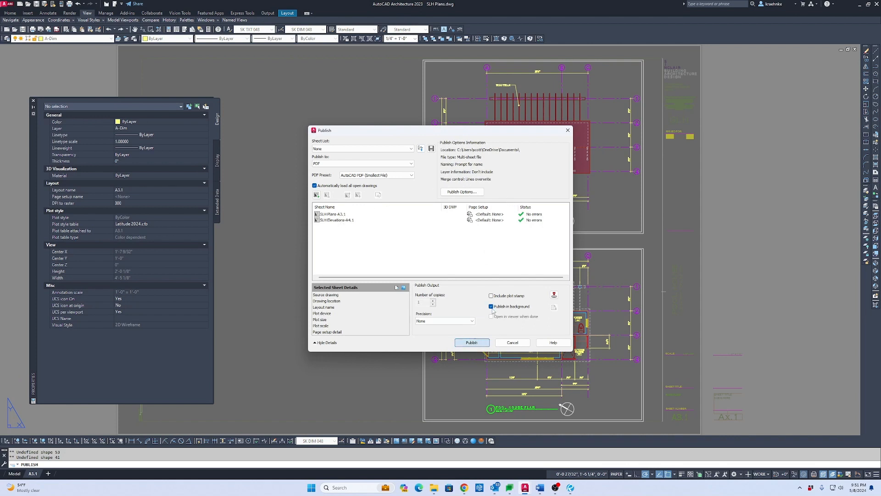
{"action": "key", "text": "Return"}
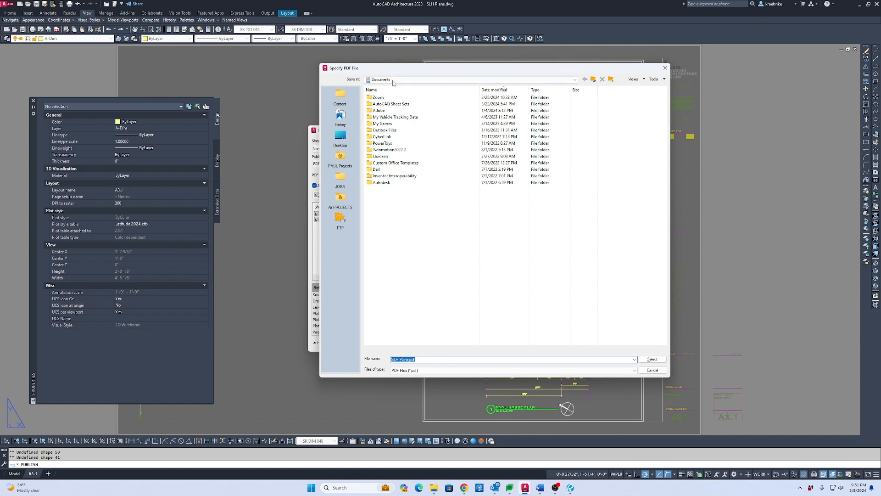
{"action": "left_click", "coordinate": [340, 177]}
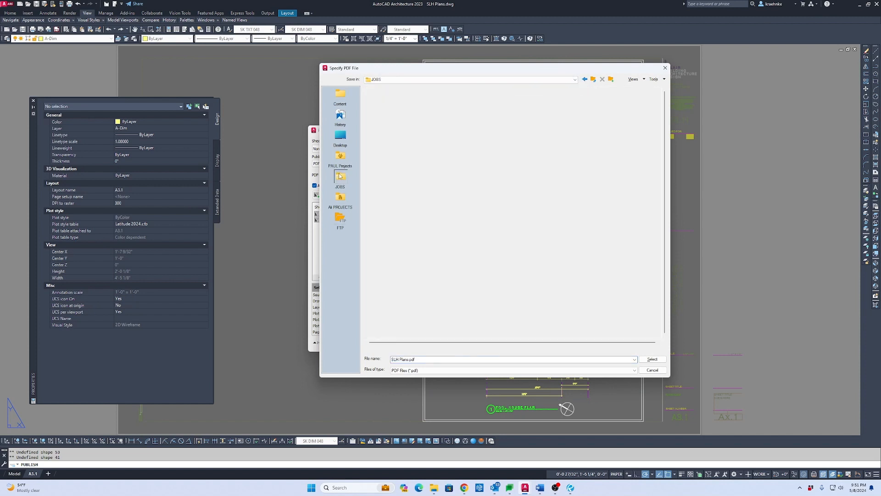
{"action": "double_click", "coordinate": [387, 117]}
{"action": "double_click", "coordinate": [379, 97]}
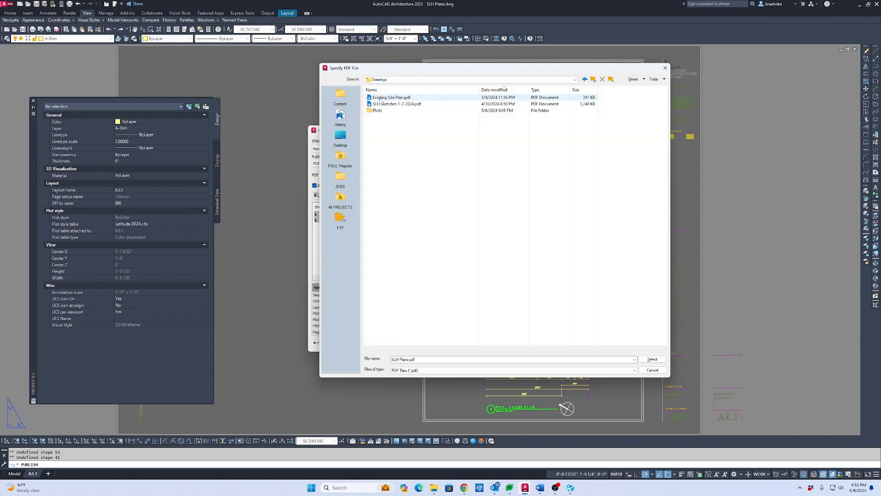
{"action": "double_click", "coordinate": [379, 105]}
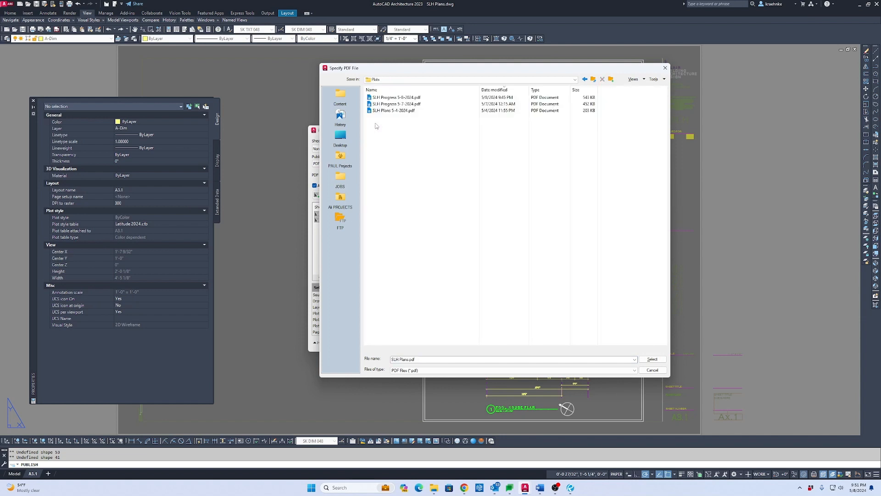
Overwrite SLH Progress 5-8-2024.pdf with the published set, without saving the sheet list, and dismiss the completion notice.
{"action": "left_click", "coordinate": [409, 98]}
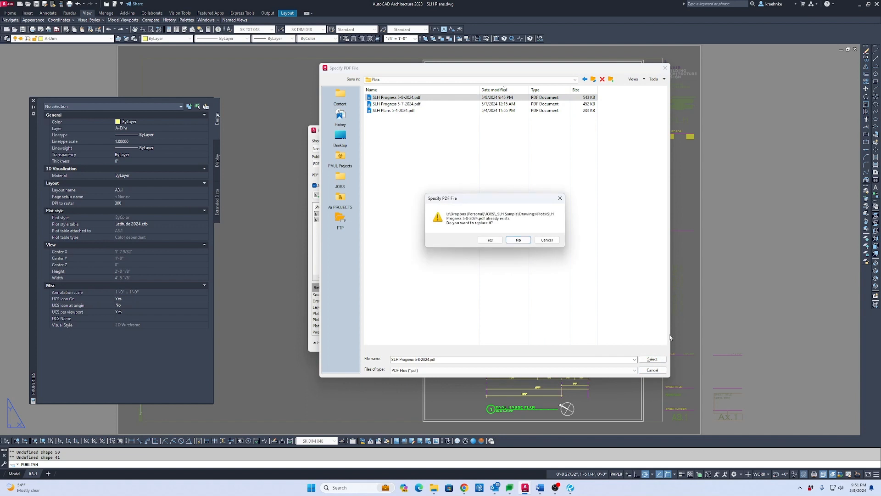
{"action": "left_click", "coordinate": [490, 240]}
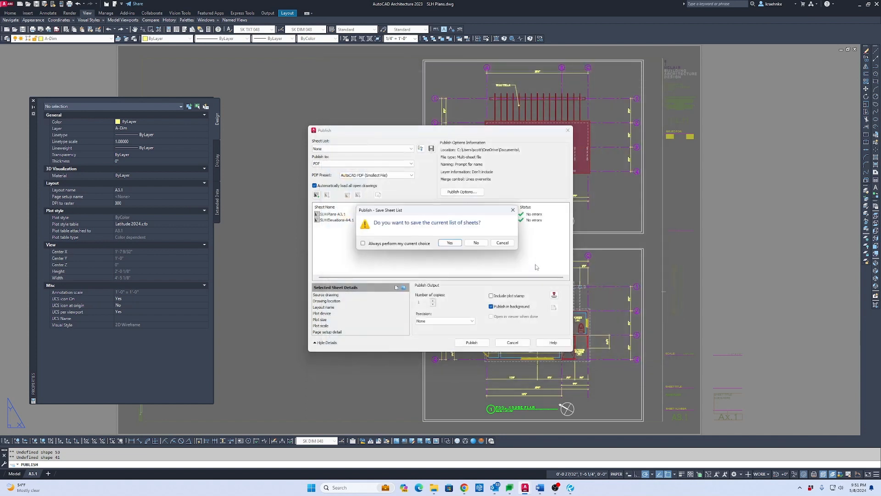
{"action": "left_click", "coordinate": [475, 244]}
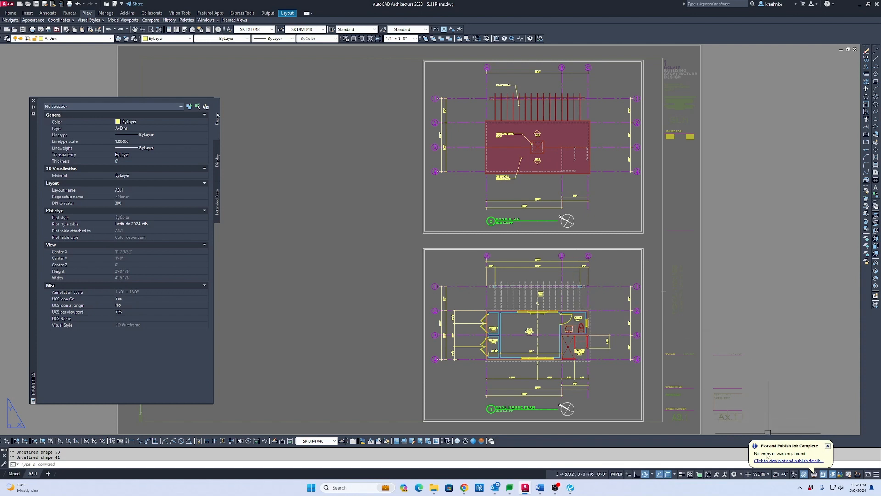
{"action": "left_click", "coordinate": [828, 446]}
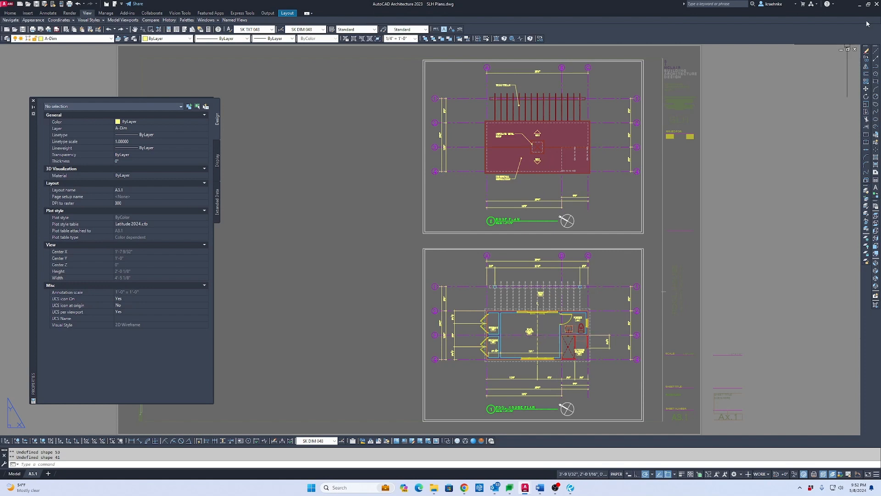
Open SLH Progress 5-8-2024.pdf from the Plots folder in Bluebeam Revu and review sheets A3.1 and A4.1.
{"action": "left_click", "coordinate": [859, 5]}
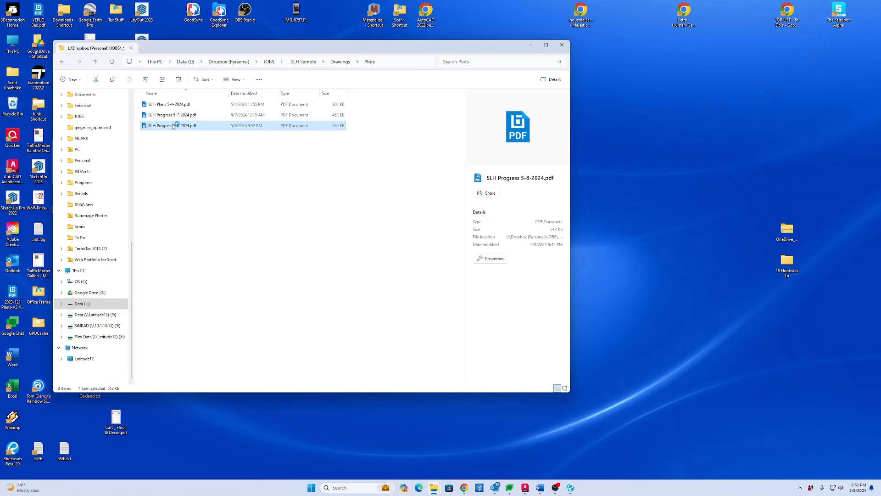
{"action": "double_click", "coordinate": [174, 126]}
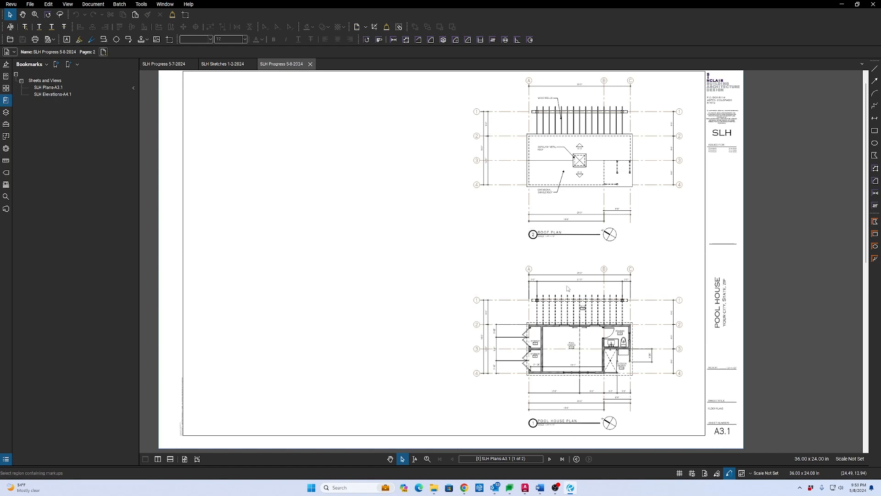
{"action": "scroll", "coordinate": [570, 291], "scroll_direction": "down", "scroll_amount": 2}
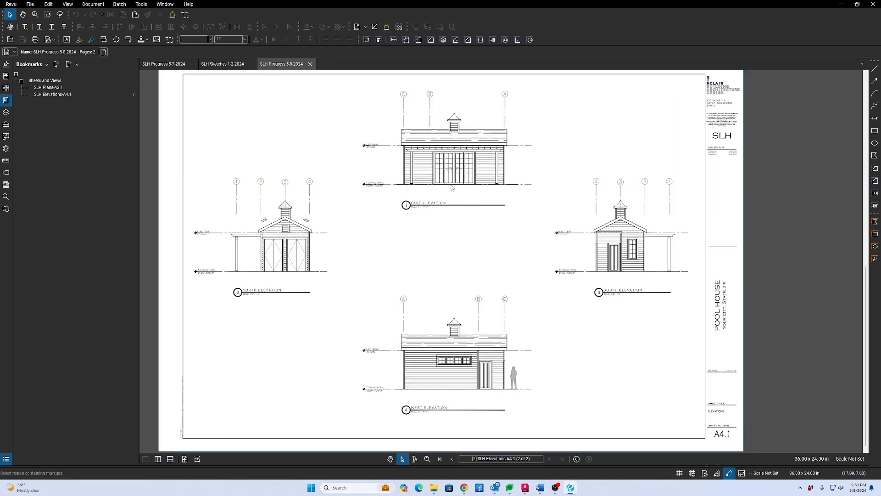
{"action": "scroll", "coordinate": [553, 366], "scroll_direction": "up", "scroll_amount": 2}
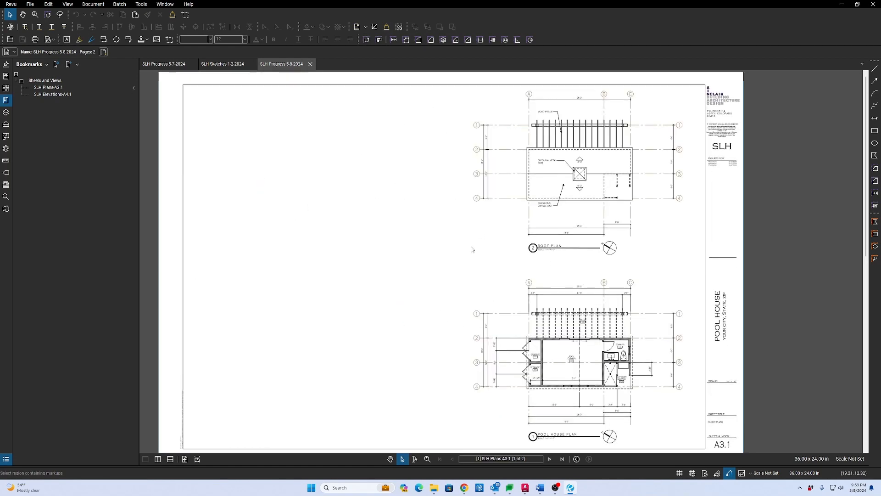